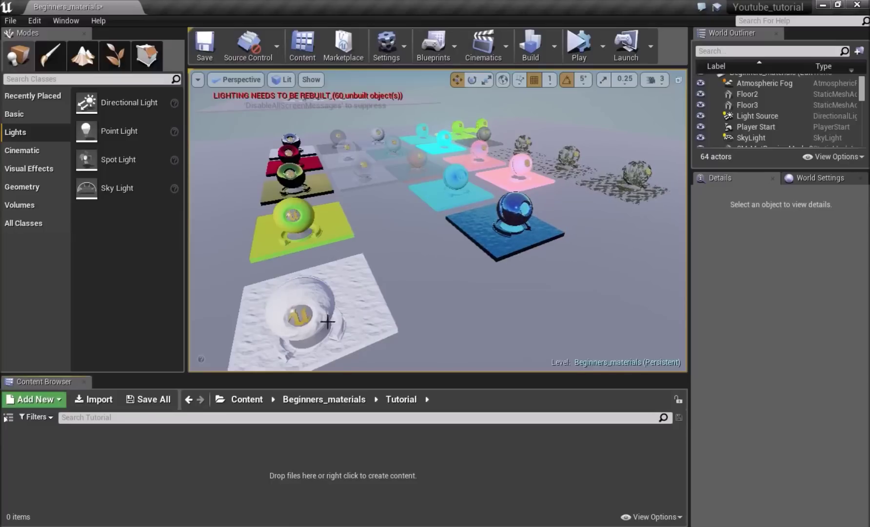
Step: Look over the sample material spheres and floor tiles displayed in the level
key("d")
mouse_move(466, 233)
right_mouse_down()
mouse_move(419, 234)
mouse_move(400, 222)
mouse_move(351, 287)
mouse_move(373, 251)
mouse_move(364, 288)
mouse_move(466, 231)
right_mouse_up()
key("w")
key("d")
key("w")
key("d")
key("s")
right_click_drag(466, 175, 470, 146)
right_click_drag(397, 154, 397, 154)
key("w")
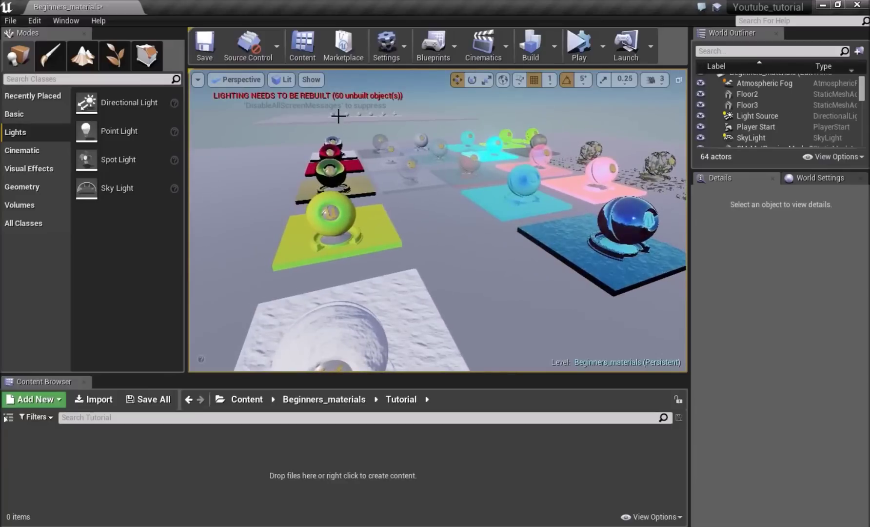
Step: Select the distant white SM_MatPreviewMesh_8 sphere and frame it from the front with its floor tile
left_click(332, 115)
key("f")
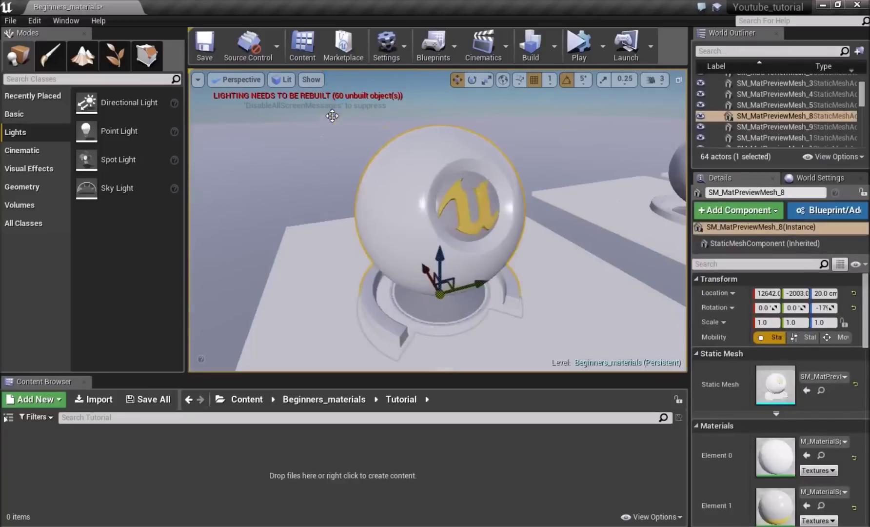
scroll(332, 115, "up", 2)
key("s")
right_click_drag(332, 115, 328, 117)
key("d")
key("w")
left_click_drag(263, 116, 247, 116, "alt")
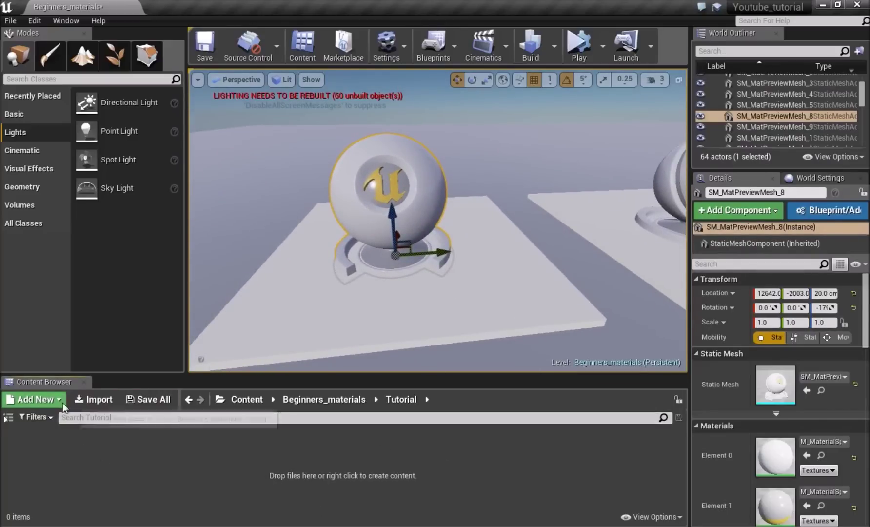
Step: Create a new material named M_metallic in the Tutorial folder
left_click(34, 399)
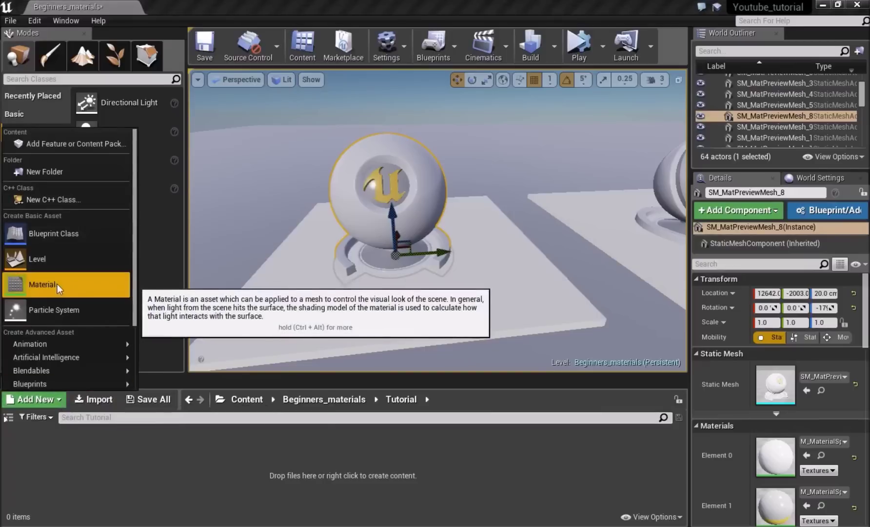
left_click(118, 472)
right_click(149, 460)
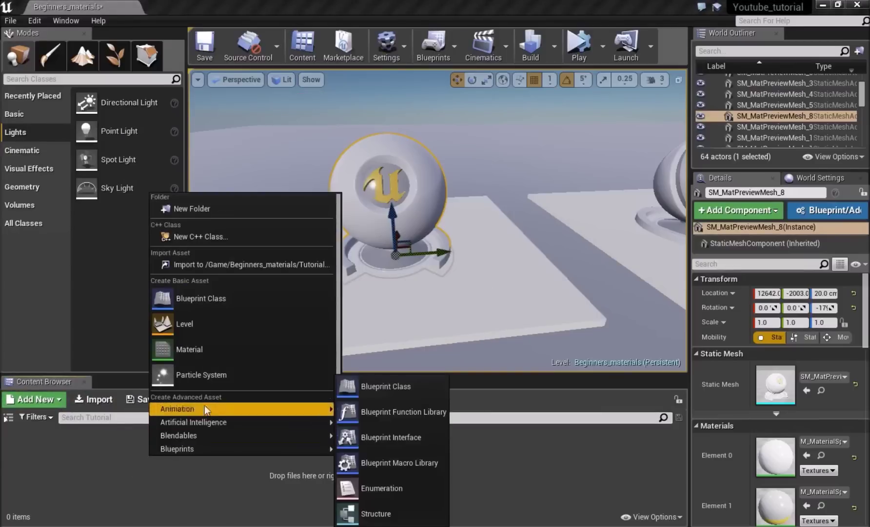
left_click(202, 349)
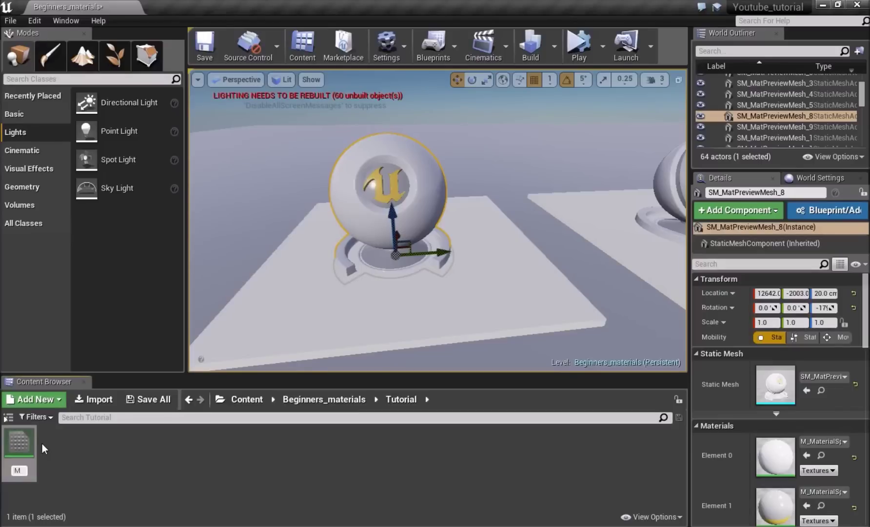
type("M_metallic")
key("Return")
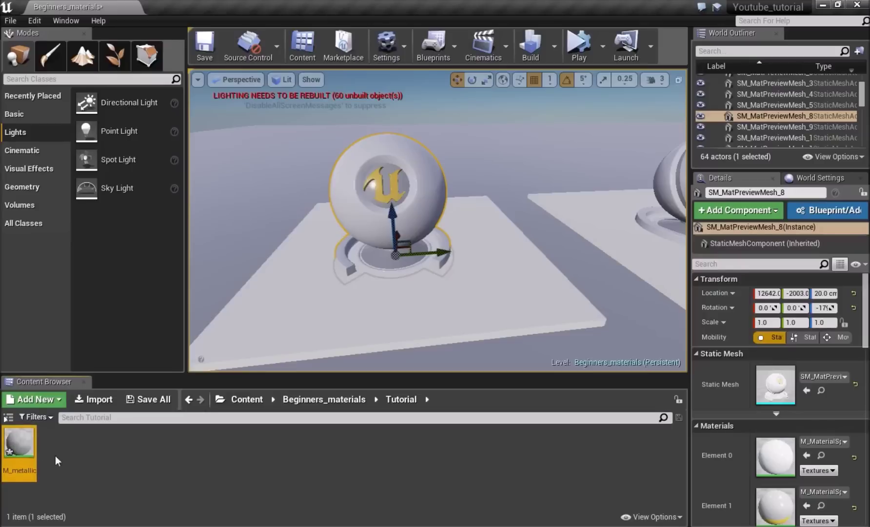
left_click(56, 458)
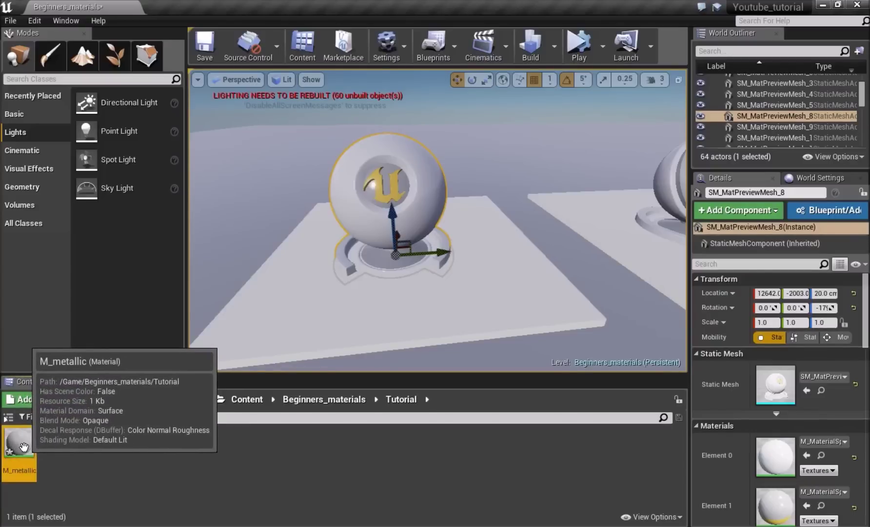
Step: Open the M_metallic material for editing and place a Constant node to the left of its main node
double_click(19, 444)
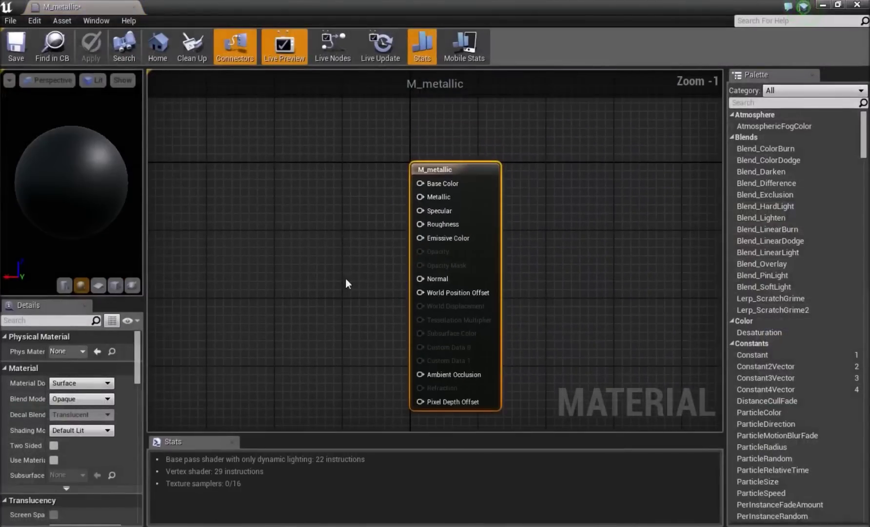
right_click_drag(346, 279, 336, 216)
right_click_drag(366, 186, 399, 229)
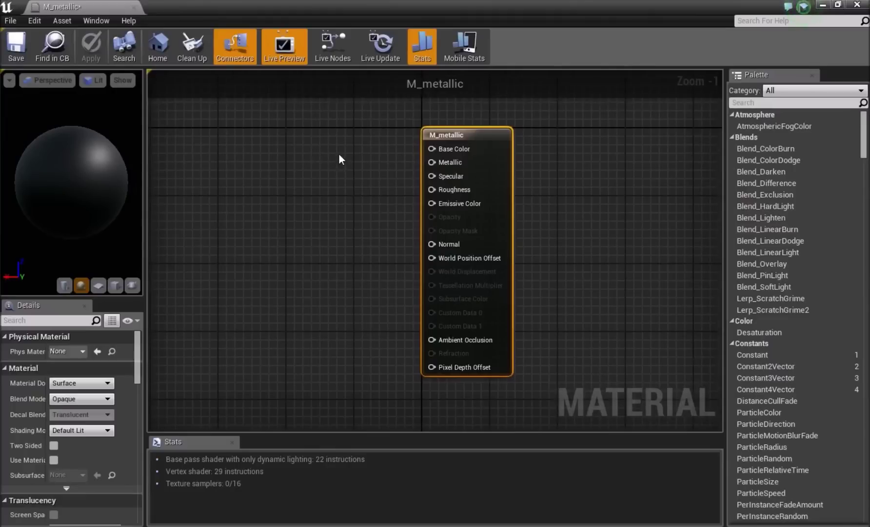
left_click(330, 139)
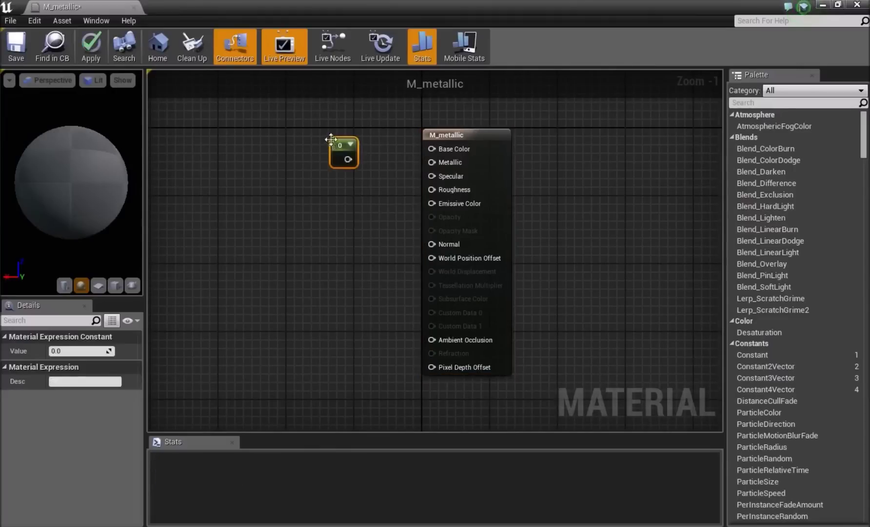
left_click_drag(334, 145, 327, 128)
left_click(317, 104)
left_click(321, 122)
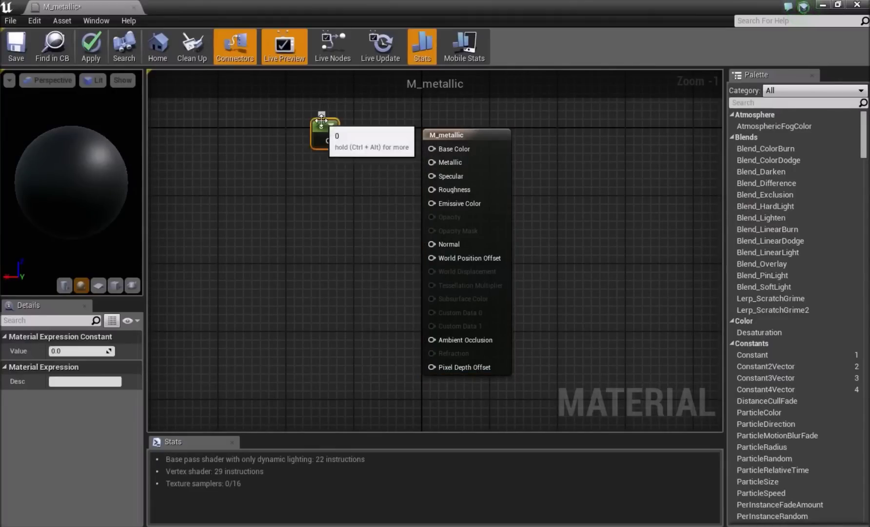
left_click(336, 153)
left_click(330, 143)
Step: Connect the constant to the Base Color input and set its value to 1
left_click_drag(330, 144, 432, 149)
left_click(355, 168)
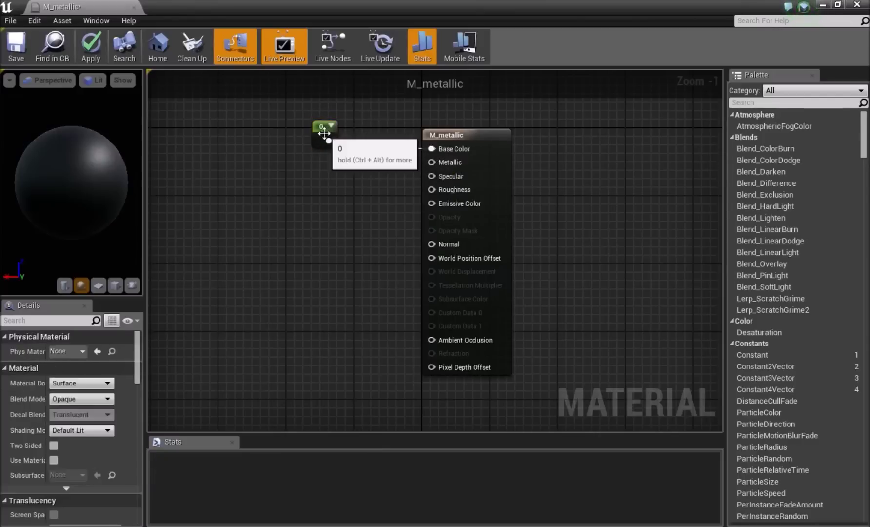
left_click(324, 133)
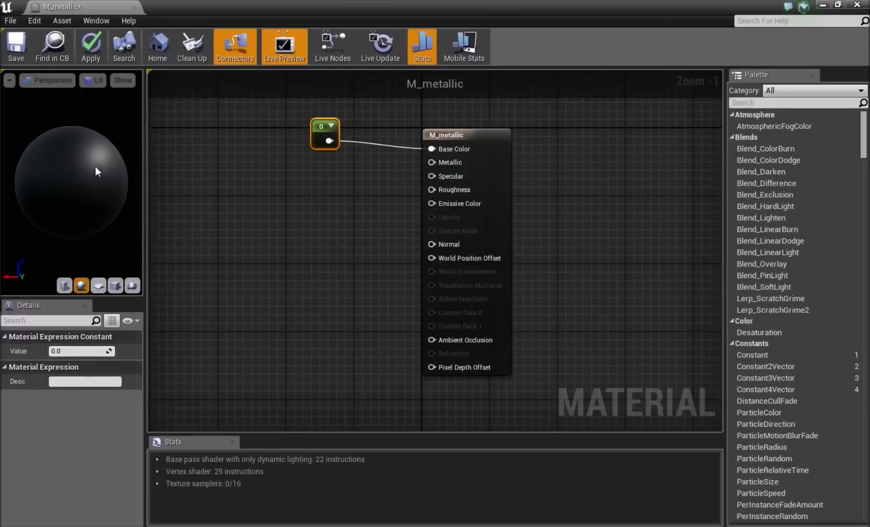
left_click(73, 349)
type("1")
key("Return")
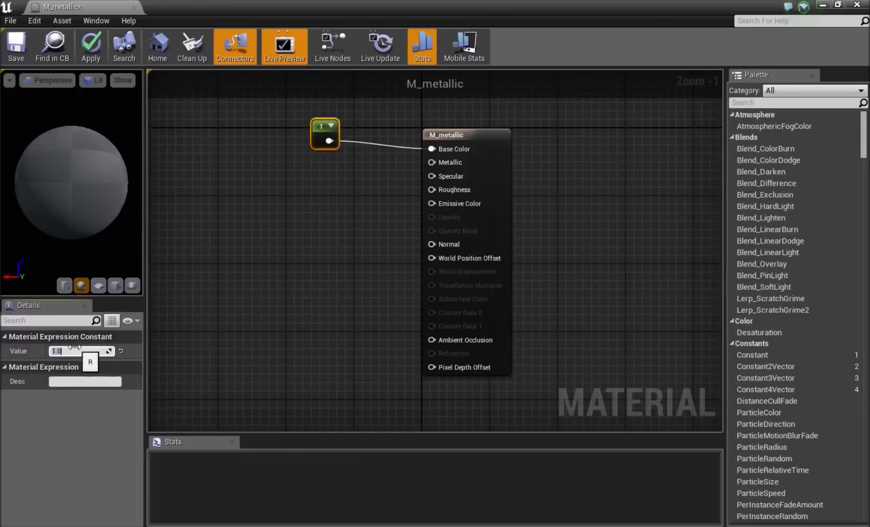
left_click(256, 258)
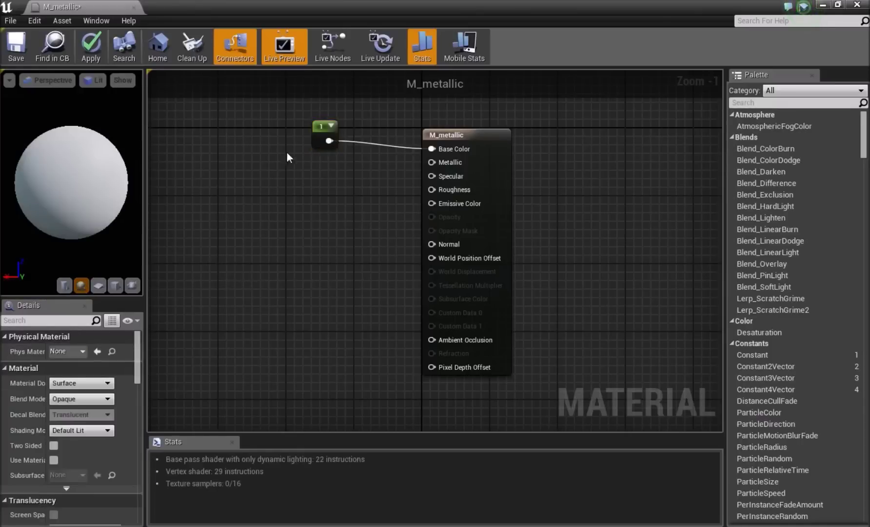
Step: Move the Base Color constant slightly up and farther from the main material node
left_click(319, 128)
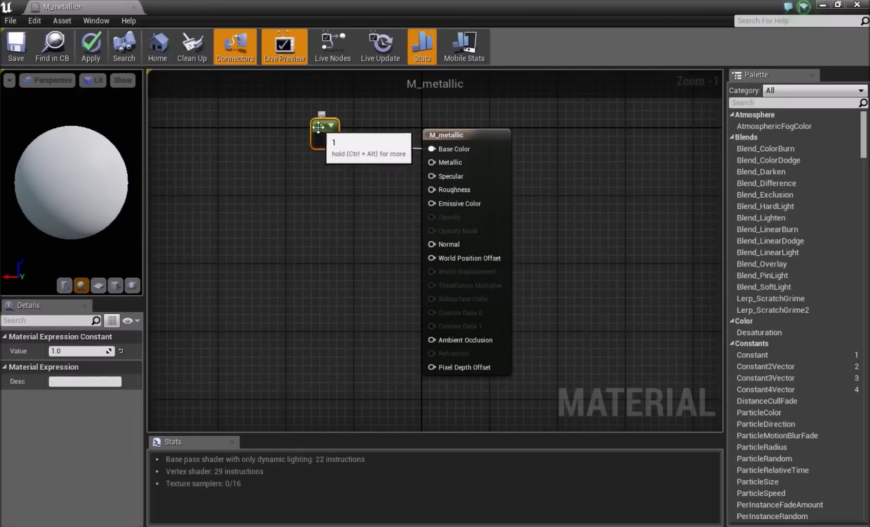
left_click(319, 157)
left_click_drag(319, 136, 312, 129)
left_click(314, 164)
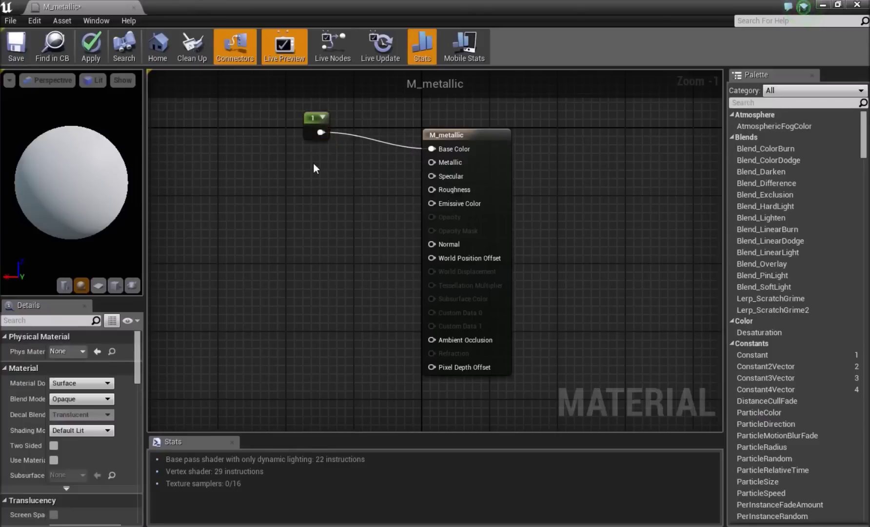
Step: Add a second Constant node below the first and connect it to the Metallic input
right_click_drag(324, 215, 265, 226)
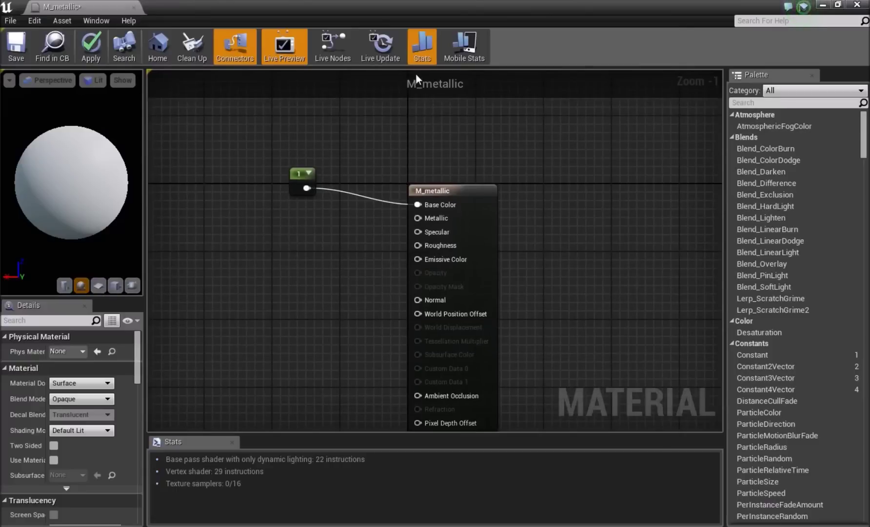
mouse_move(121, 166)
left_mouse_down()
mouse_move(93, 168)
mouse_move(139, 168)
mouse_move(120, 167)
left_mouse_up()
right_click_drag(340, 261, 271, 234)
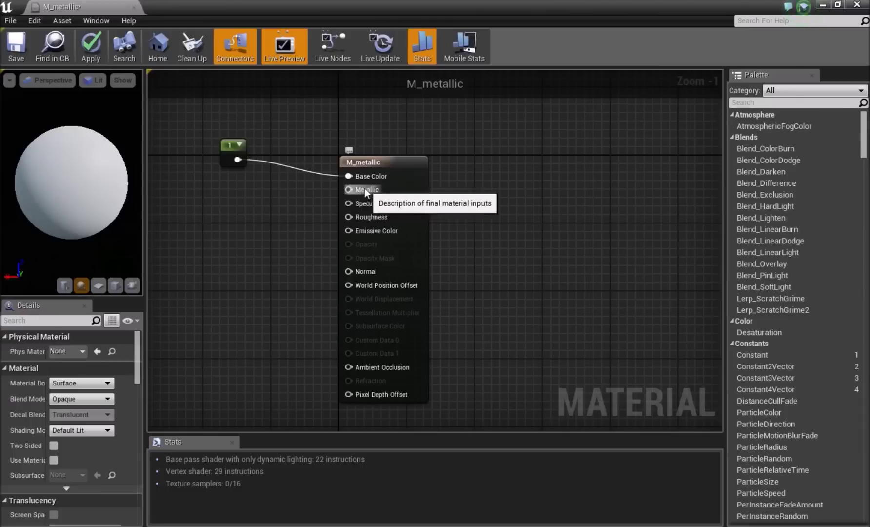
right_click_drag(246, 192, 290, 198)
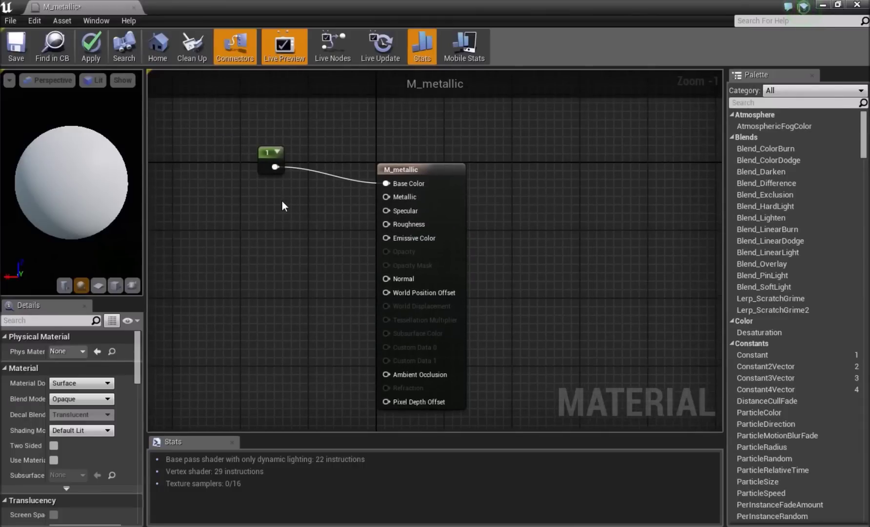
left_click(269, 203)
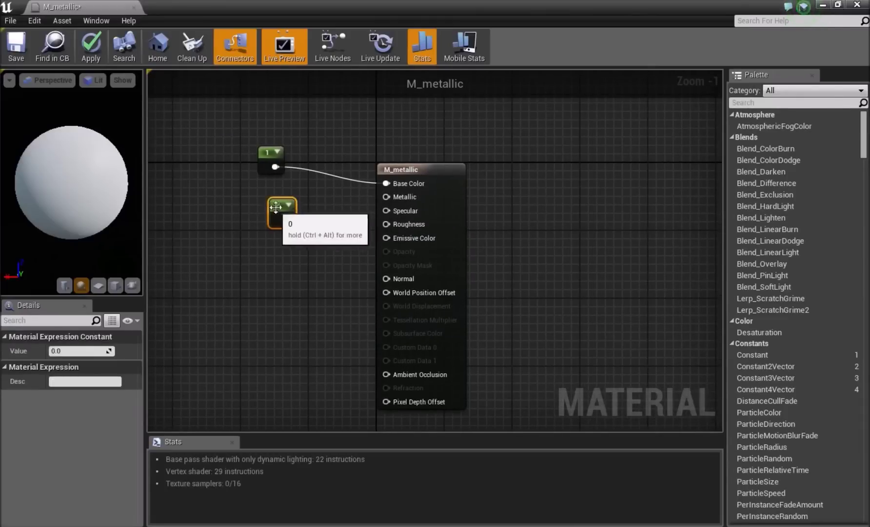
left_click(314, 241)
left_click_drag(276, 210, 401, 198)
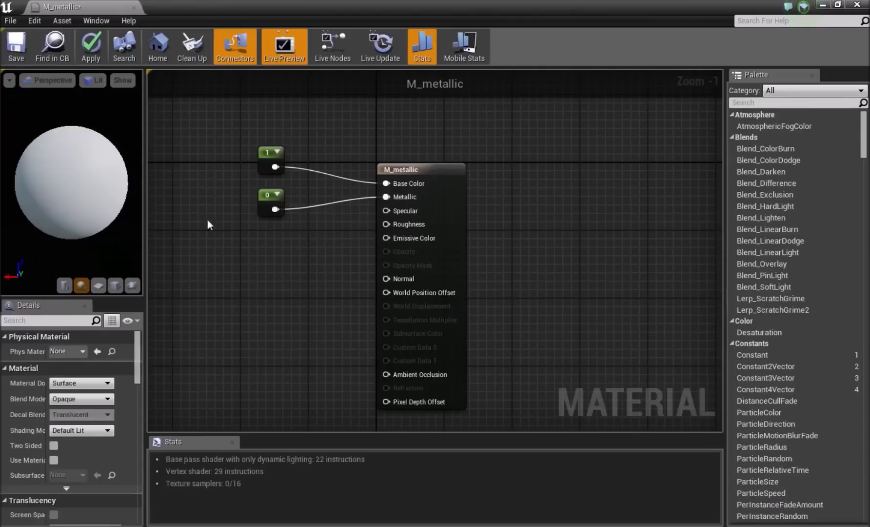
mouse_move(93, 195)
left_mouse_down()
mouse_move(58, 195)
mouse_move(117, 193)
mouse_move(88, 197)
left_mouse_up()
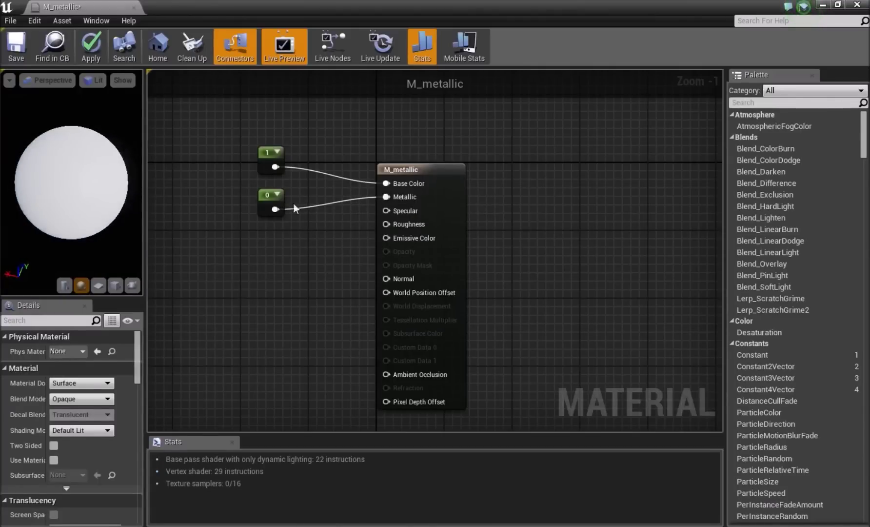
Step: Set the Metallic constant's value to 1 and examine the preview sphere
left_click(270, 205)
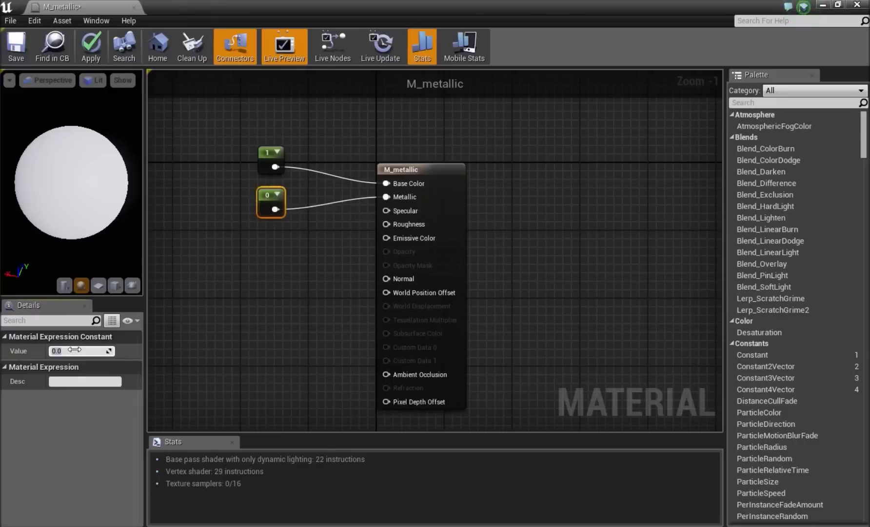
key("Return")
left_click(311, 320)
left_click_drag(109, 188, 102, 151)
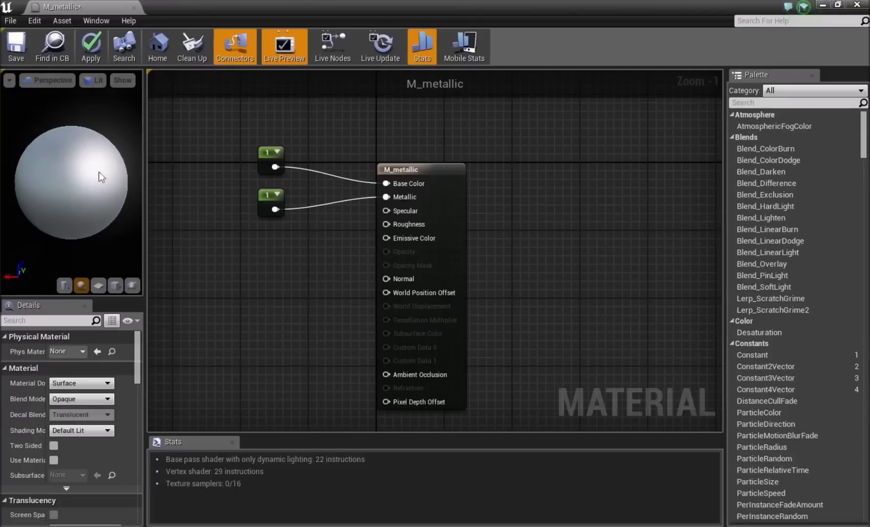
Step: Move the Metallic constant up, closer to the Base Color constant
left_click_drag(269, 195, 269, 187)
left_click(369, 242)
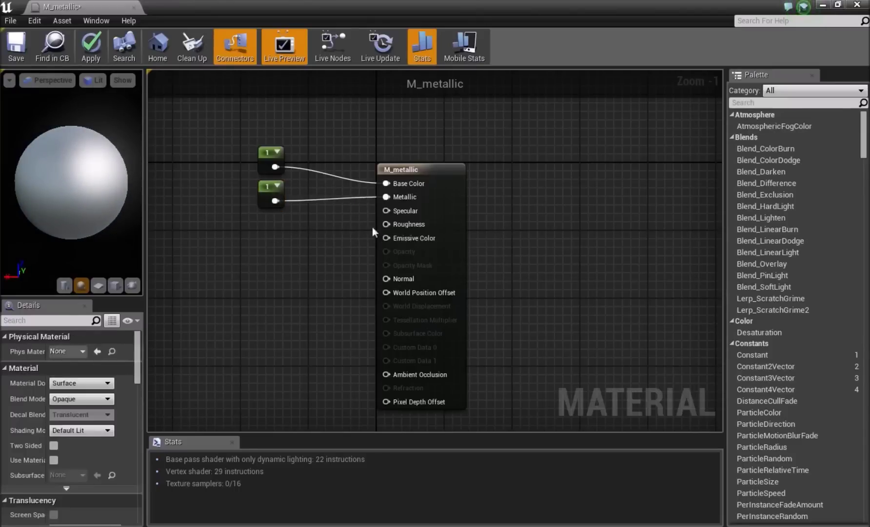
left_click(265, 188)
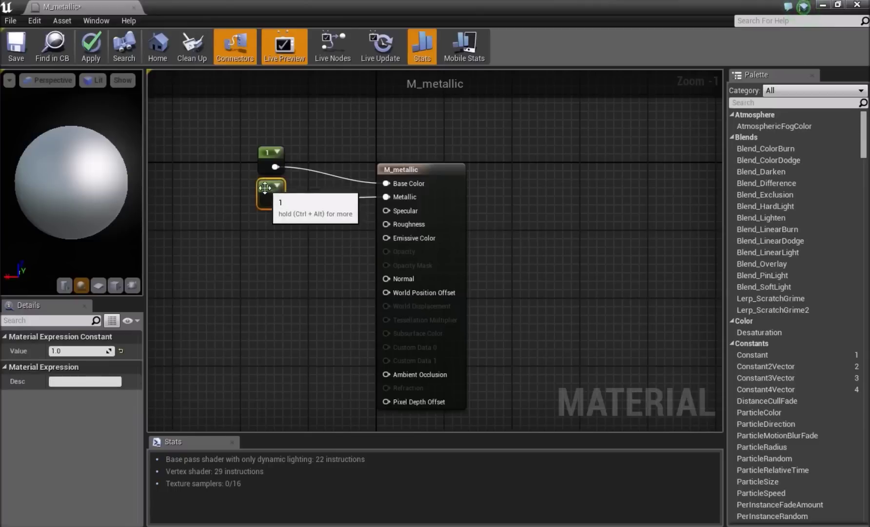
left_click(251, 244)
Step: Add a third Constant node with value 0, connect it to Roughness, and examine the reflections on the preview sphere
left_click(257, 235)
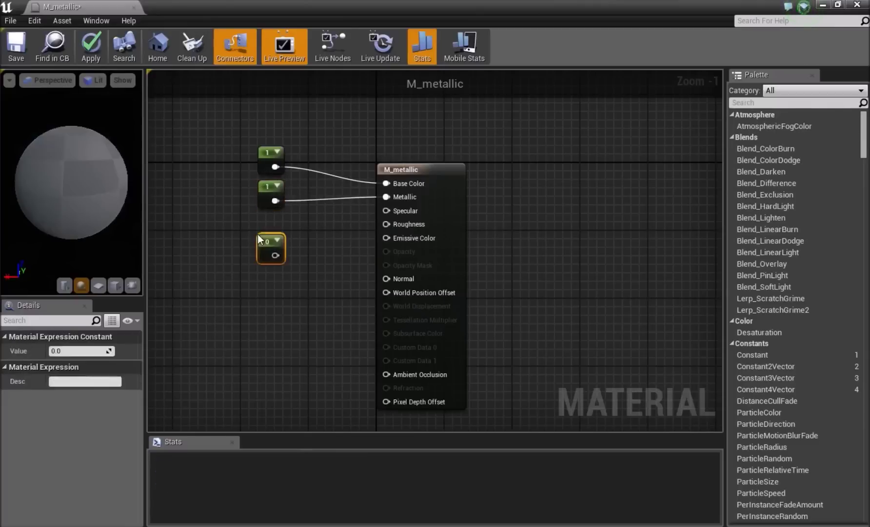
left_click(279, 271)
left_click_drag(275, 243, 394, 226)
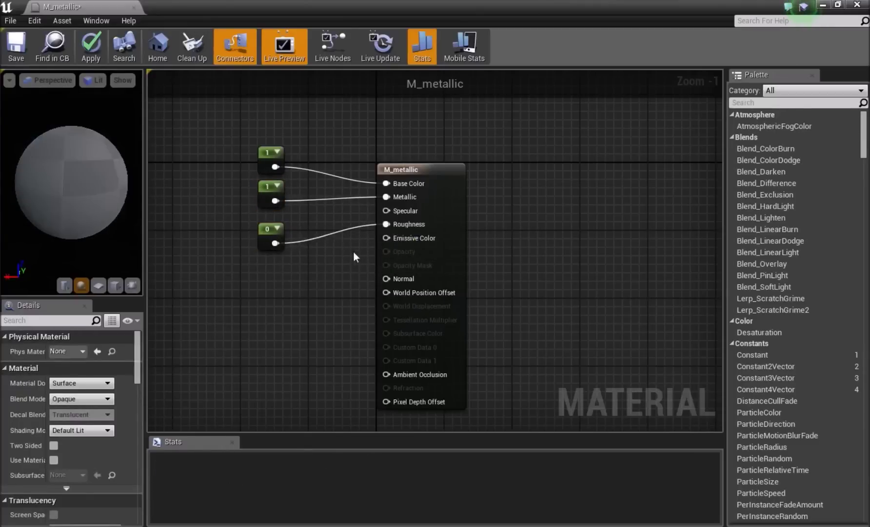
left_click(272, 239)
mouse_move(83, 195)
left_mouse_down()
mouse_move(93, 194)
mouse_move(96, 137)
mouse_move(93, 178)
mouse_move(88, 188)
mouse_move(73, 171)
mouse_move(77, 196)
mouse_move(76, 186)
left_mouse_up()
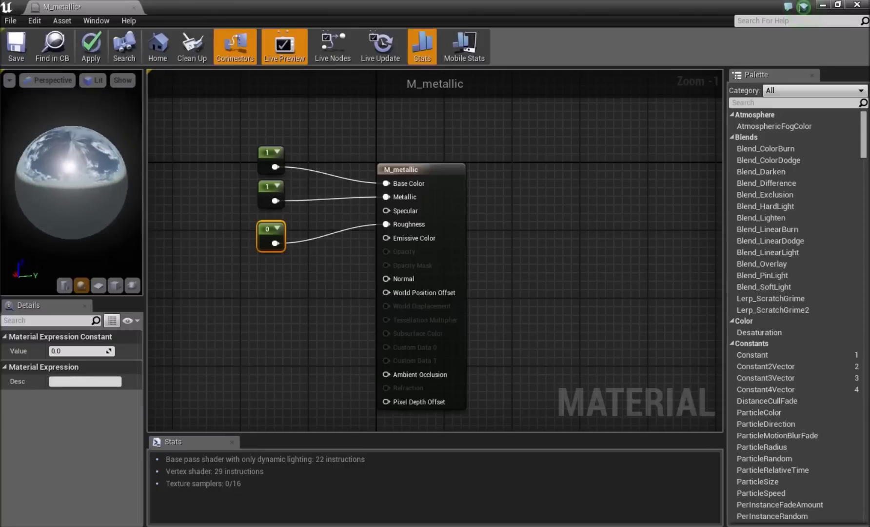
left_click(272, 369)
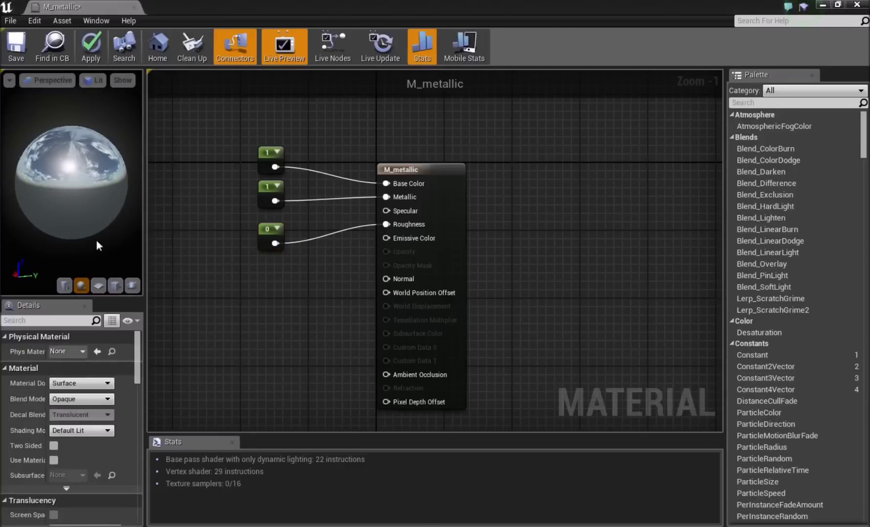
Step: Rearrange the three constant nodes into a column farther from the main material node and select all three
right_click_drag(271, 282, 250, 226)
left_click(263, 169)
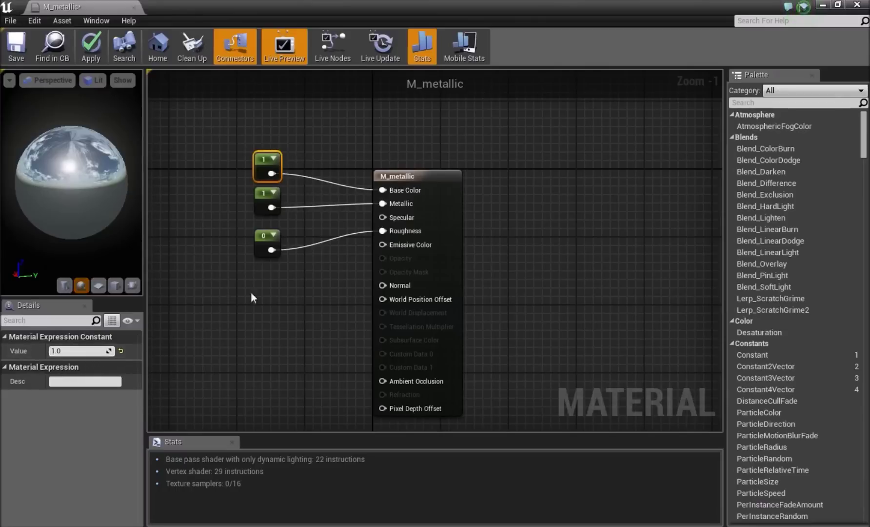
left_click_drag(262, 201, 249, 240)
left_click(264, 283)
left_click(252, 263)
left_click_drag(268, 172, 256, 169)
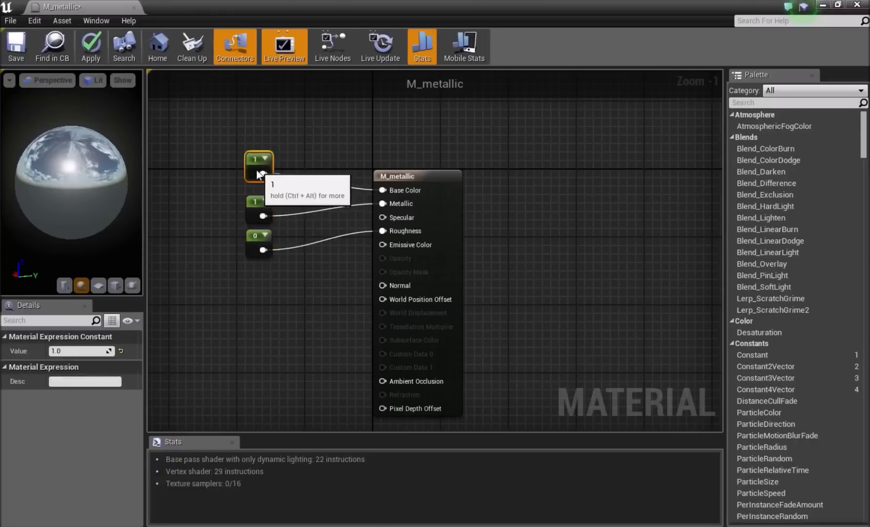
left_click(305, 292)
left_click_drag(287, 272, 288, 273)
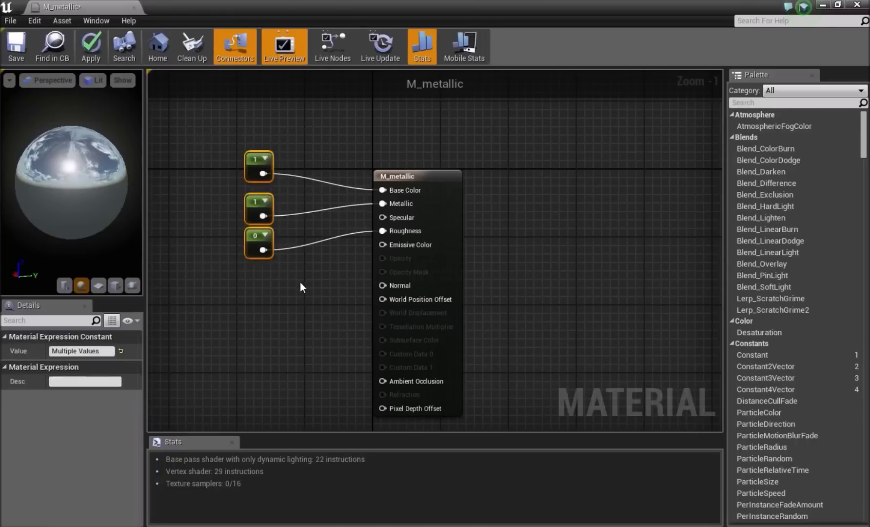
Step: Spread the three constant nodes apart vertically, placing the Metallic constant farthest from the main material node
left_click(299, 283)
right_click_drag(298, 305, 261, 267)
right_click_drag(211, 236, 279, 299)
left_click_drag(293, 256, 277, 282)
left_click(299, 262)
left_click(289, 233)
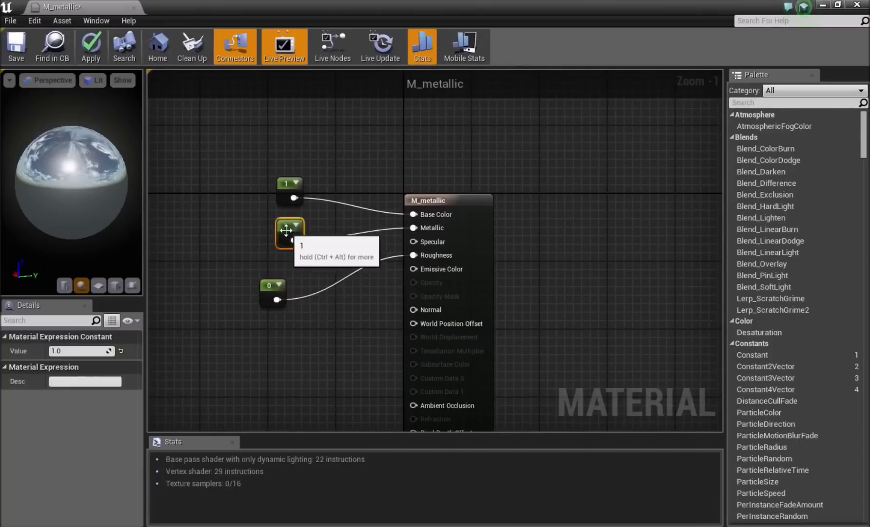
left_click_drag(289, 233, 245, 236)
left_click(276, 274)
left_click_drag(277, 196, 268, 177)
left_click(261, 177)
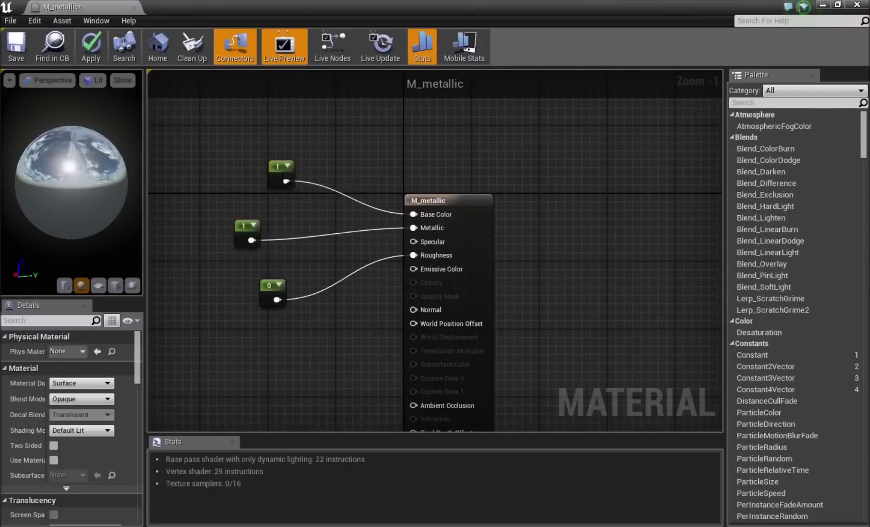
Step: Convert the Base Color, Metallic and Roughness constants to parameters
right_click(273, 168)
left_click(294, 177)
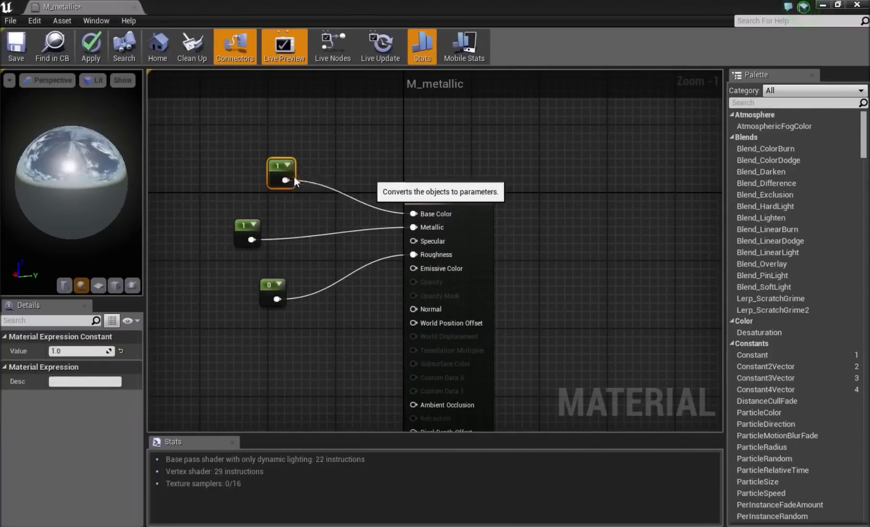
right_click(248, 229)
left_click(288, 235)
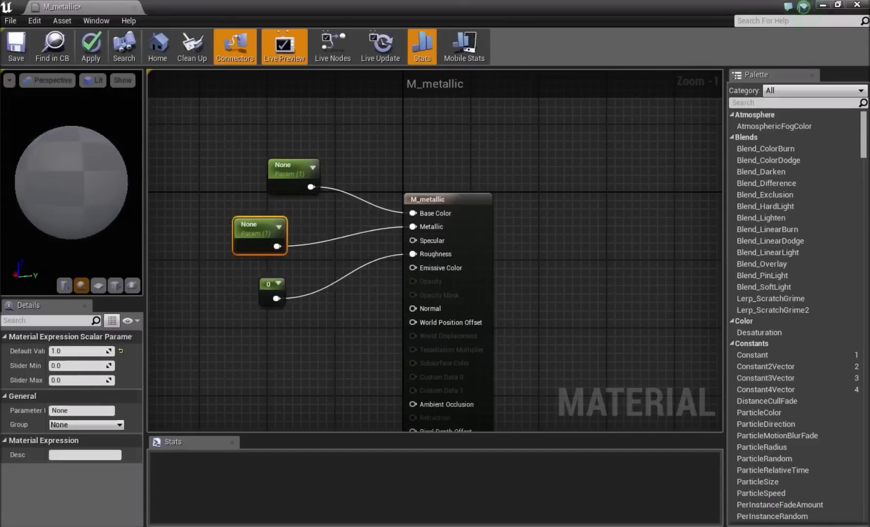
right_click(269, 286)
left_click(283, 295)
left_click(287, 241)
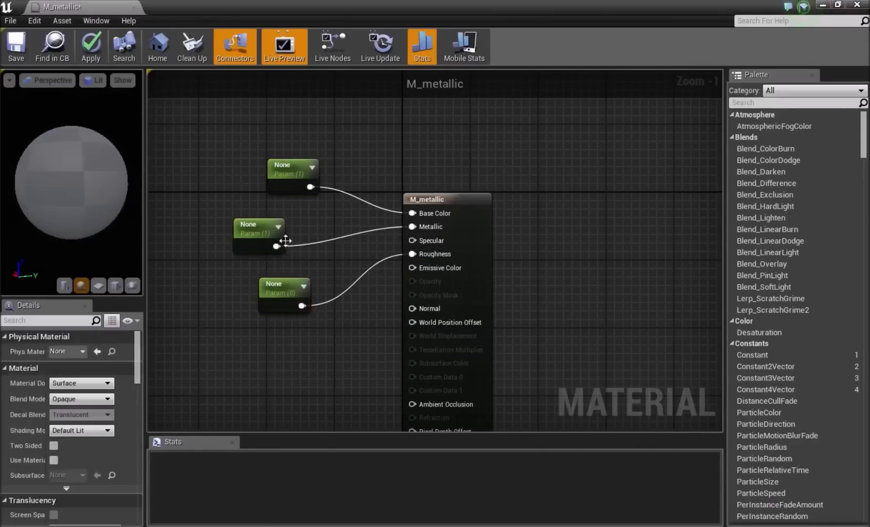
Step: Name the parameter feeding Base Color "Base color" and the one feeding Metallic "Metallic"
left_click(292, 168)
left_click(73, 410)
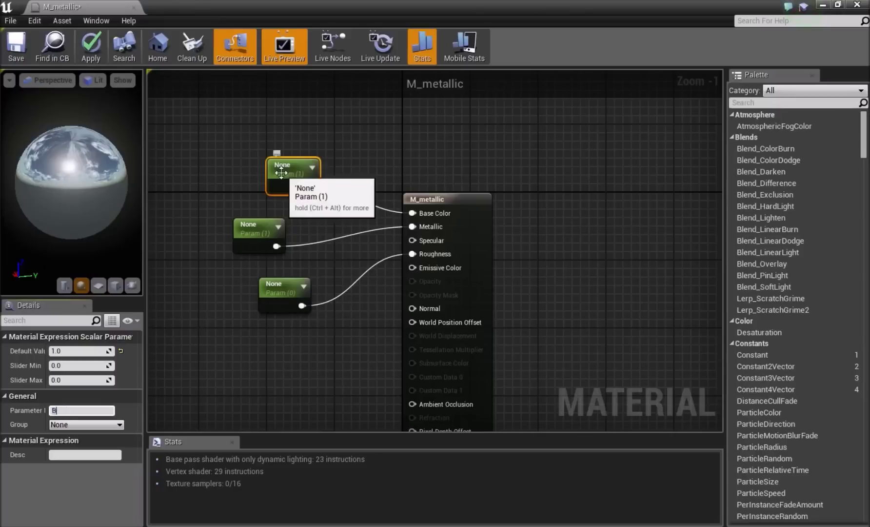
type("Base color")
key("Return")
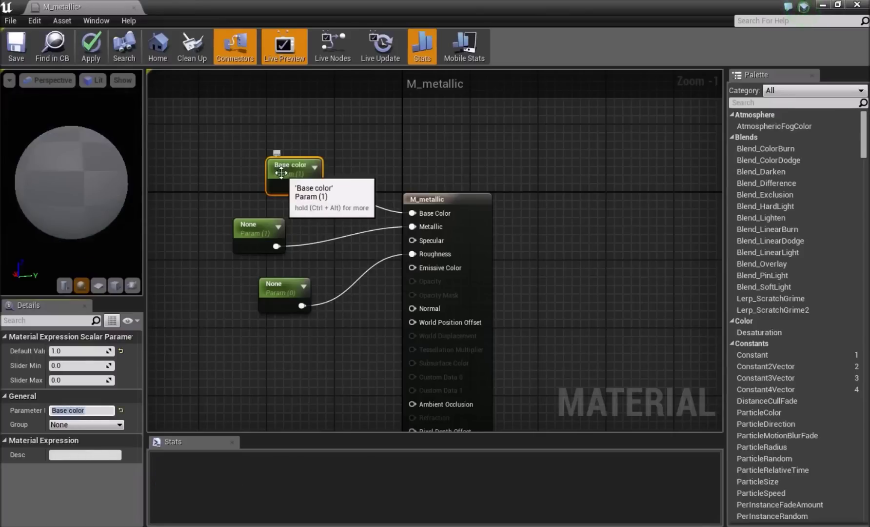
left_click(253, 242)
left_click(71, 410)
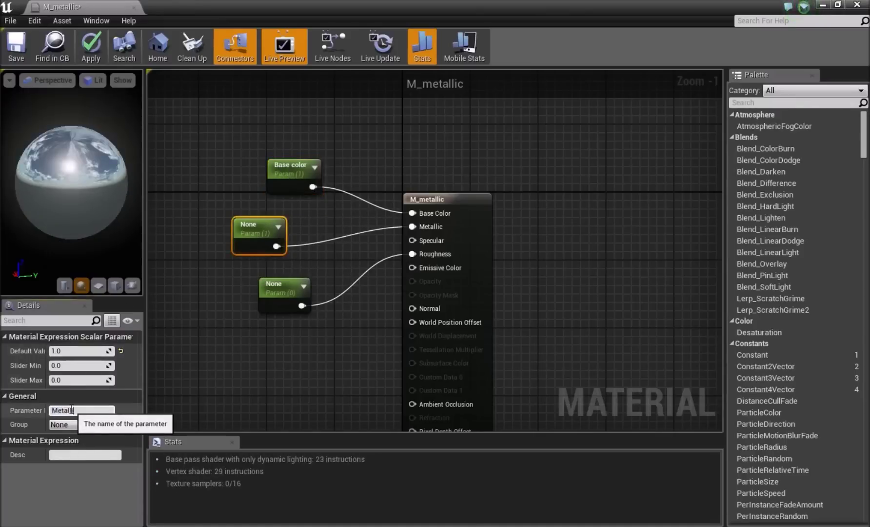
type("lic")
key("Return")
Step: Name the parameter feeding the Roughness input "Roughness" and save the material
left_click(271, 293)
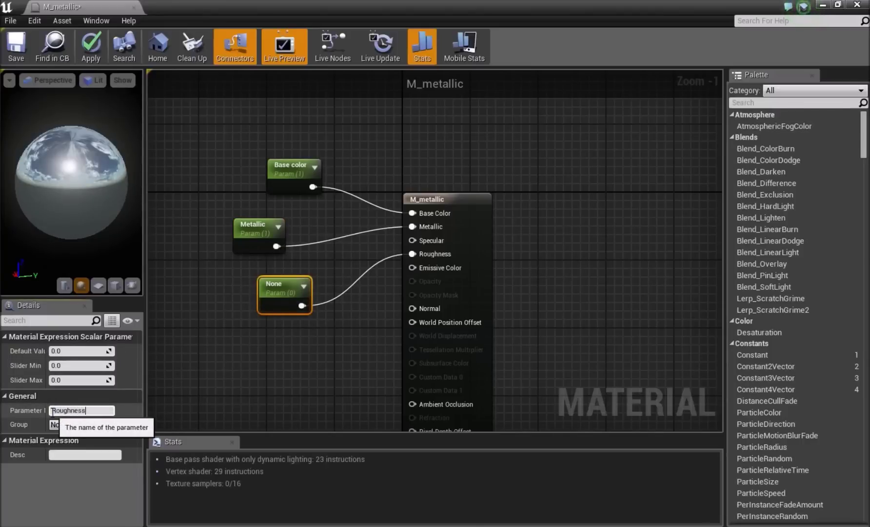
left_click(53, 411)
type("Roughness")
key("Return")
left_click(204, 299)
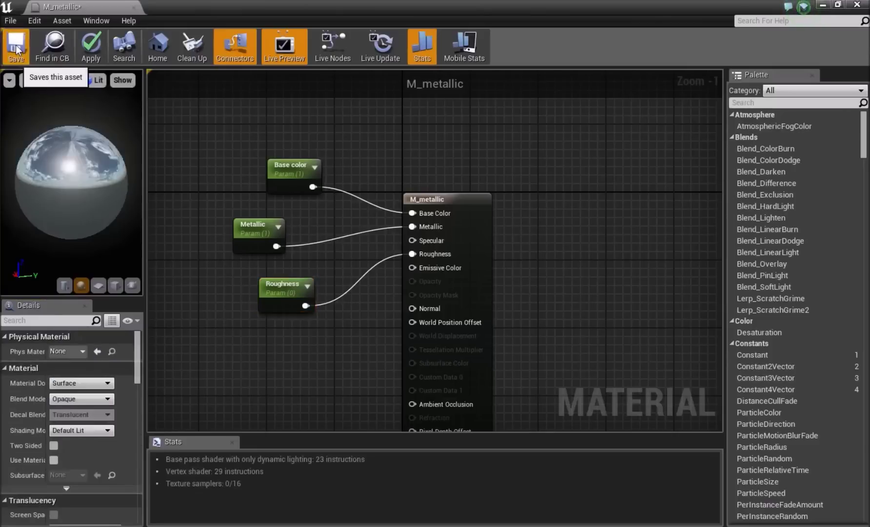
left_click(32, 49)
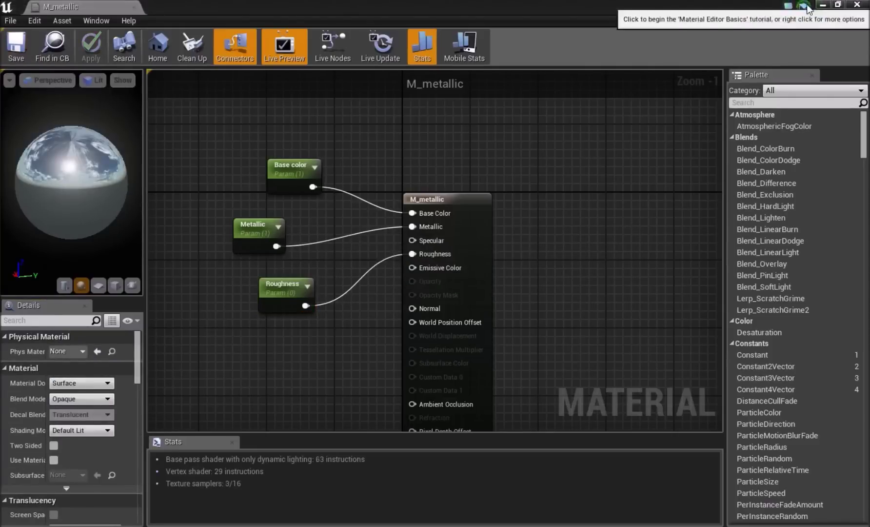
Step: Return to the level and apply M_metallic to the preview mesh's sphere
left_click(823, 5)
key("Escape")
right_click_drag(444, 208, 490, 225)
key("w")
key("s")
key("a")
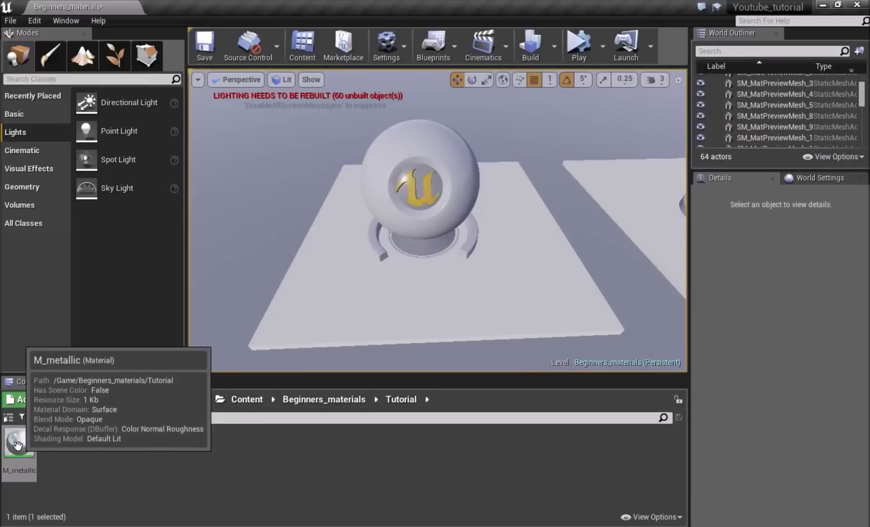
left_click_drag(16, 444, 455, 177)
right_click_drag(367, 214, 468, 205)
Step: Assign M_metallic to Element 0 of the floor slab Wall_400x406 under the preview mesh
left_click(446, 260)
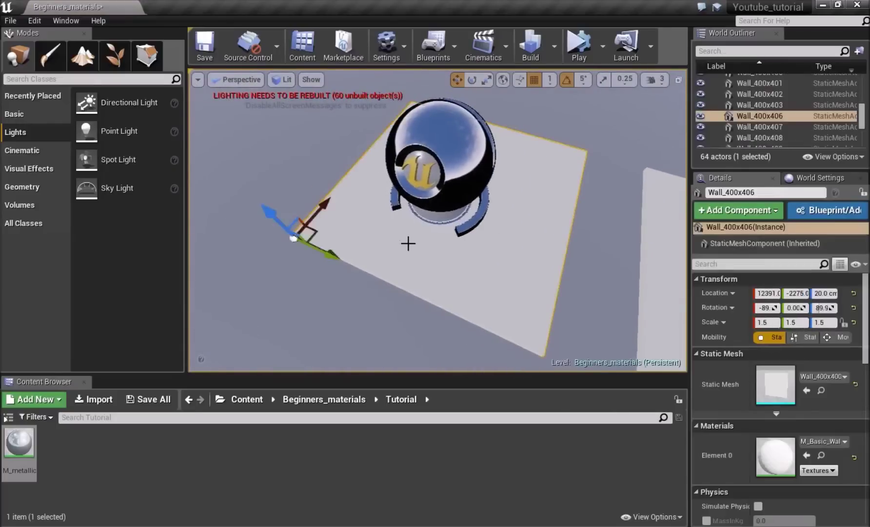
right_click_drag(419, 247, 435, 272)
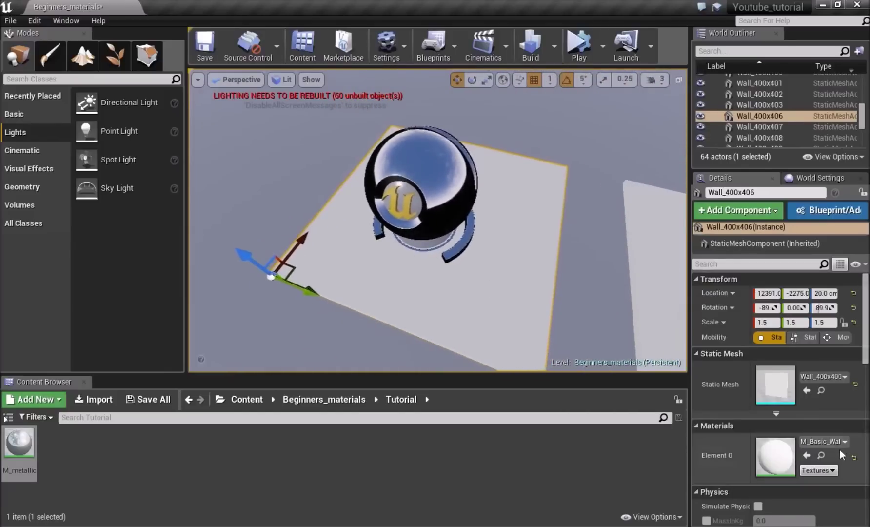
left_click_drag(19, 444, 780, 456)
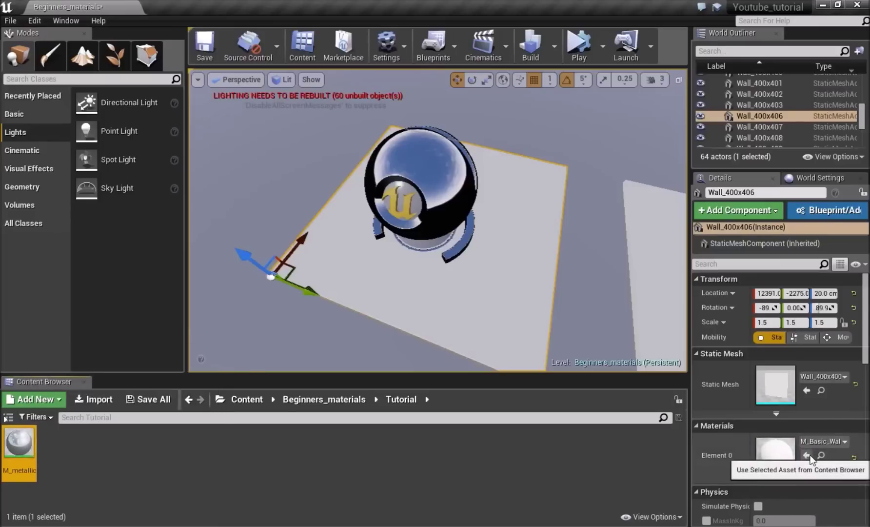
left_click(806, 456)
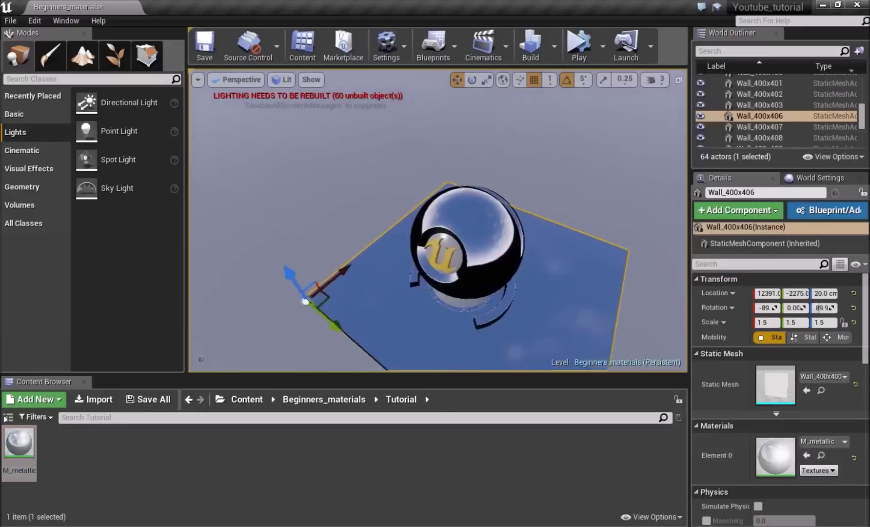
right_click_drag(524, 311, 475, 287)
left_click(524, 311)
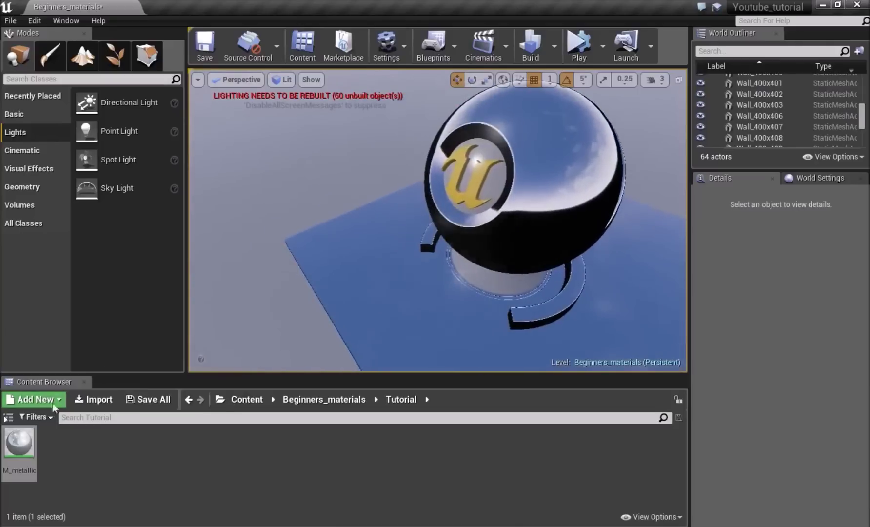
Step: Create a material instance of M_metallic, keeping its default name
right_click(17, 444)
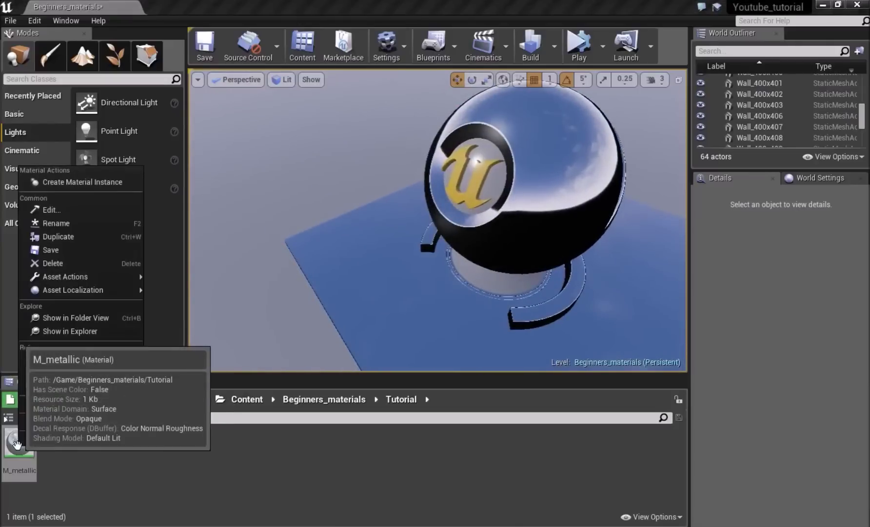
left_click(71, 181)
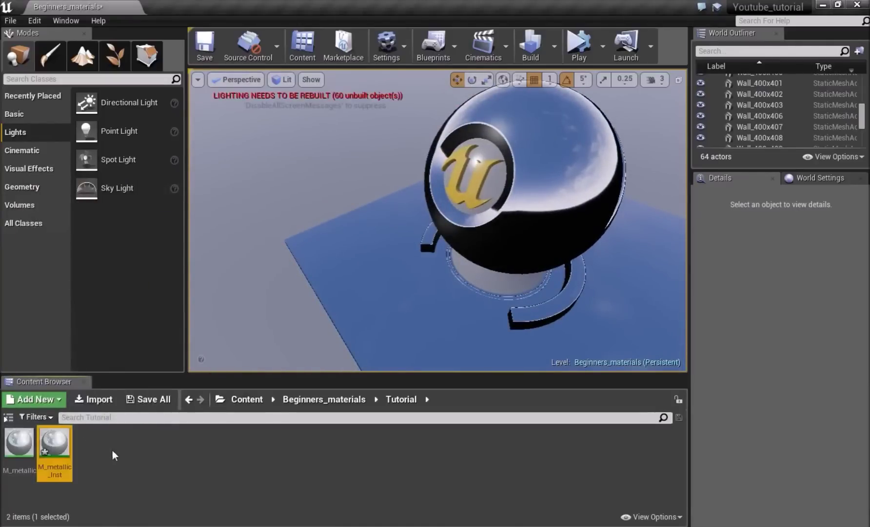
left_click(129, 454)
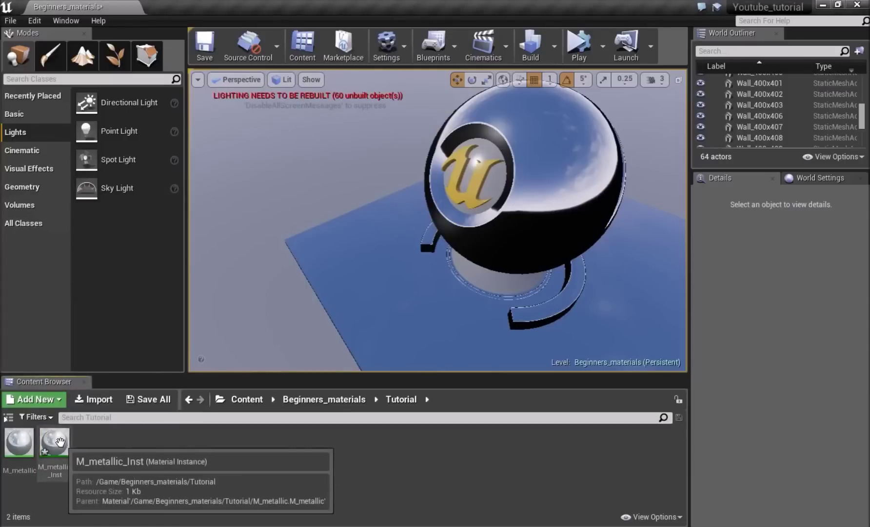
right_click_drag(478, 202, 447, 177)
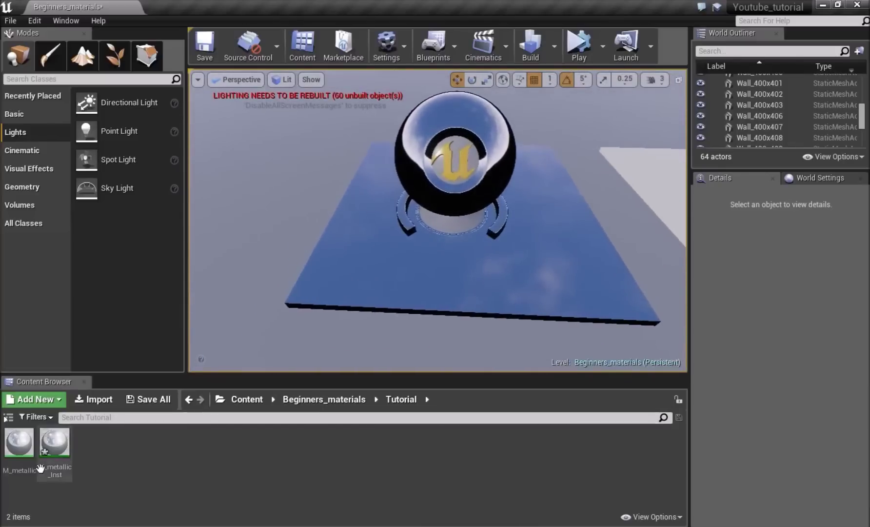
Step: Open M_metallic_Inst in a floating window over the level, enlarging the window and its parameter area
double_click(55, 443)
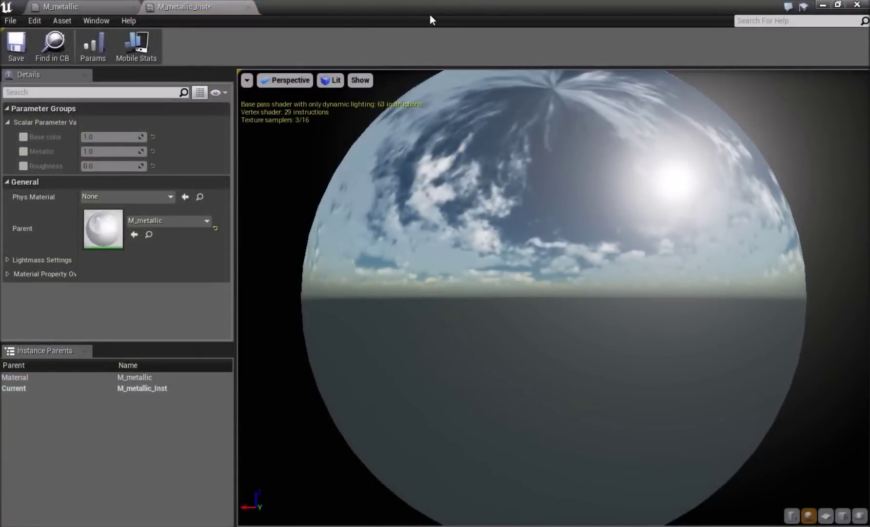
double_click(494, 8)
left_click_drag(480, 156, 313, 68)
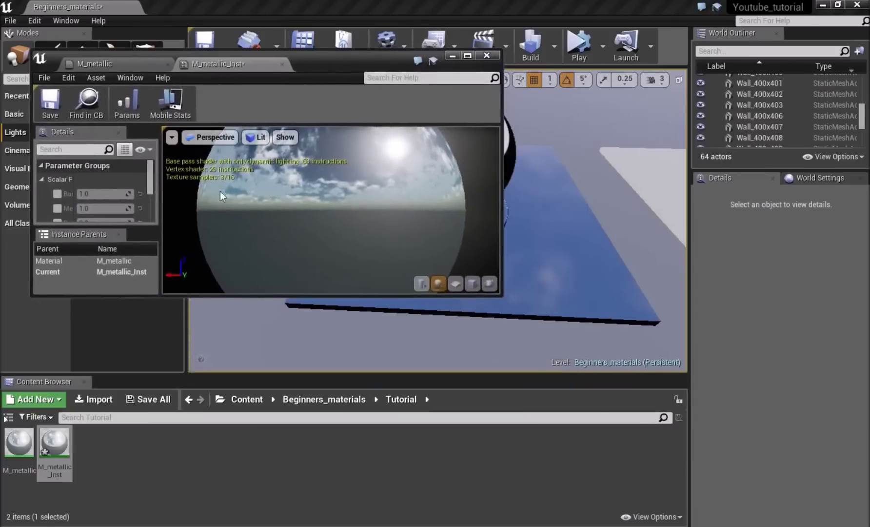
left_click_drag(215, 296, 198, 366)
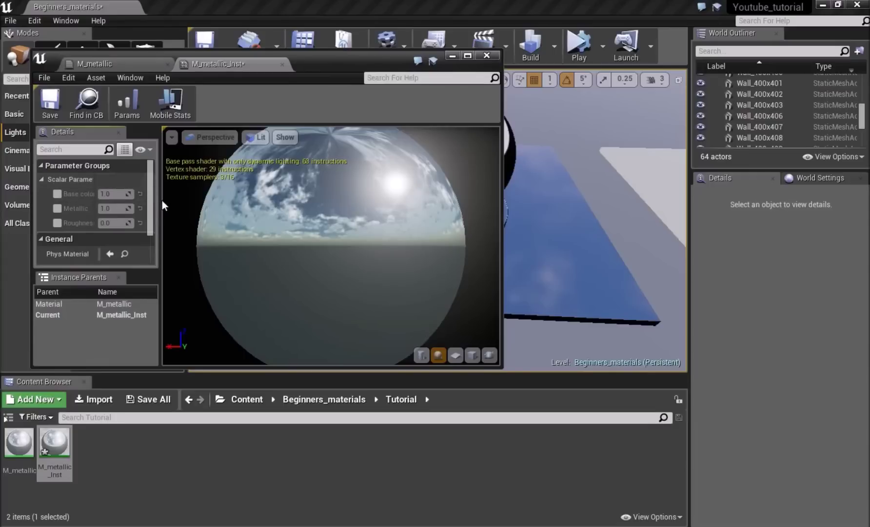
left_click_drag(159, 199, 200, 199)
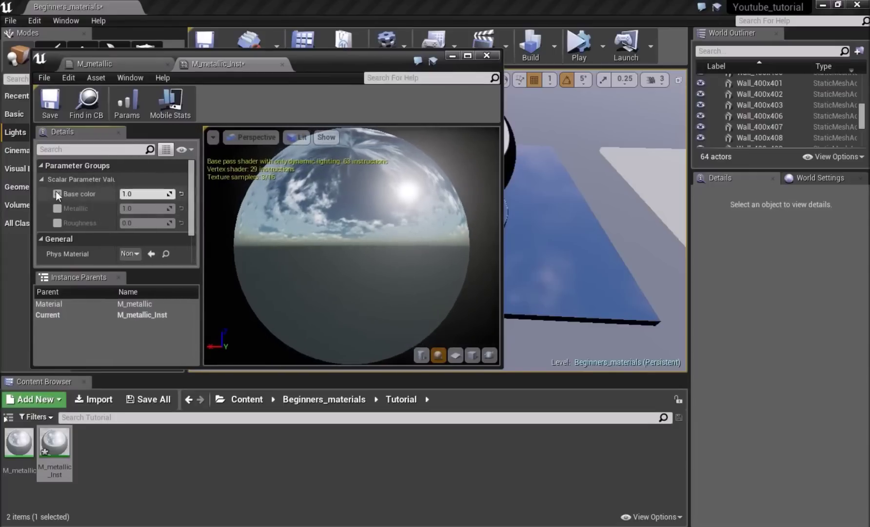
Step: Enable the instance's parameter overrides with Base color 1.0, Metallic 1.0 and Roughness 0.0, and save the instance
mouse_move(146, 194)
left_mouse_down()
mouse_move(103, 194)
mouse_move(154, 193)
left_mouse_up()
key("Return")
left_click_drag(135, 207, 147, 222)
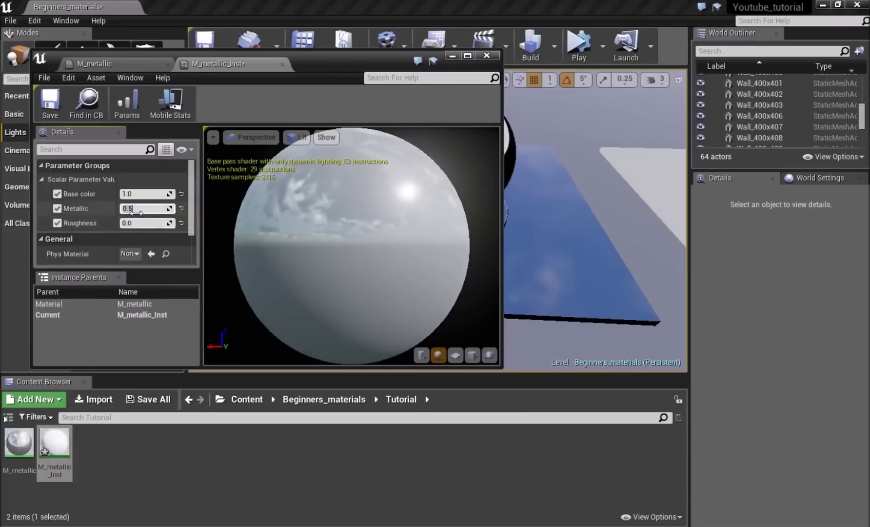
key("Return")
left_click(51, 116)
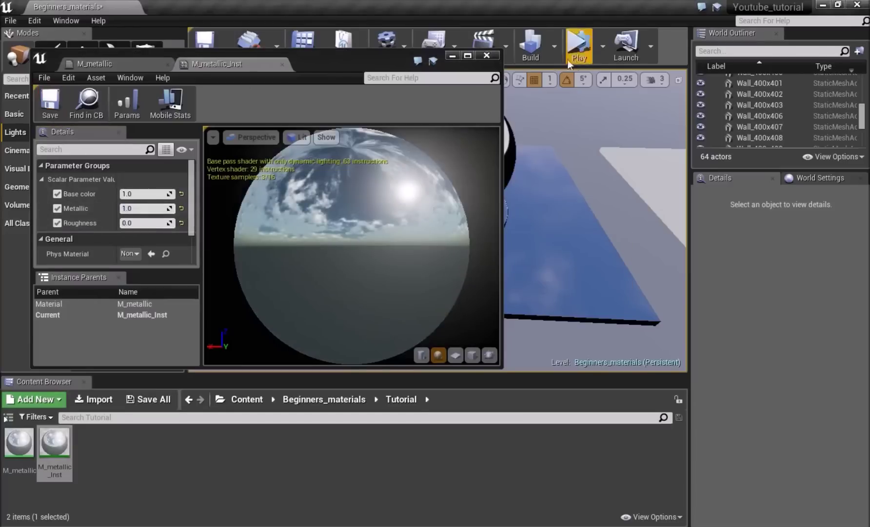
Step: Close the instance editor and apply M_metallic_Inst to the floor slab under the preview mesh
left_click(486, 55)
scroll(492, 199, "up", 5)
scroll(493, 200, "up", 3)
left_click_drag(56, 444, 612, 134)
left_click_drag(613, 134, 613, 165)
right_click_drag(613, 166, 623, 176)
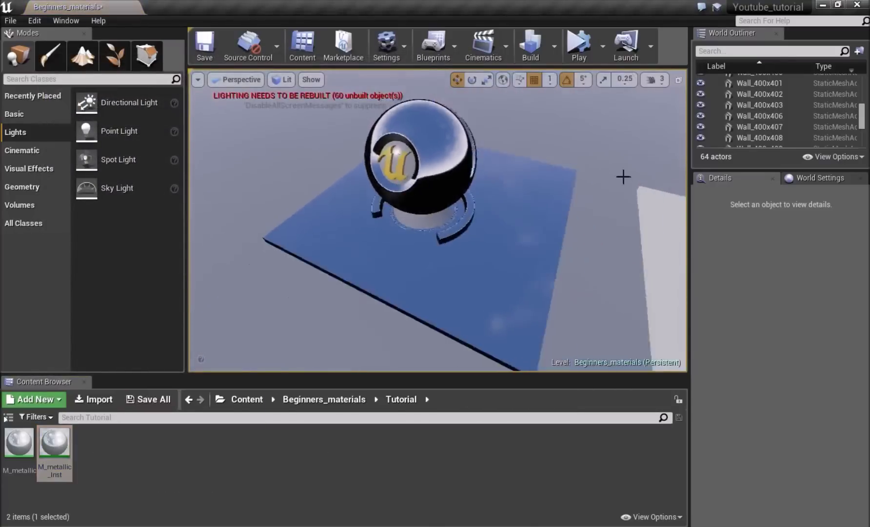
left_click_drag(56, 444, 445, 255)
left_click(445, 255)
mouse_move(445, 254)
right_mouse_down()
mouse_move(456, 244)
mouse_move(445, 247)
right_mouse_up()
mouse_move(286, 191)
right_mouse_down()
mouse_move(267, 187)
mouse_move(285, 190)
right_mouse_up()
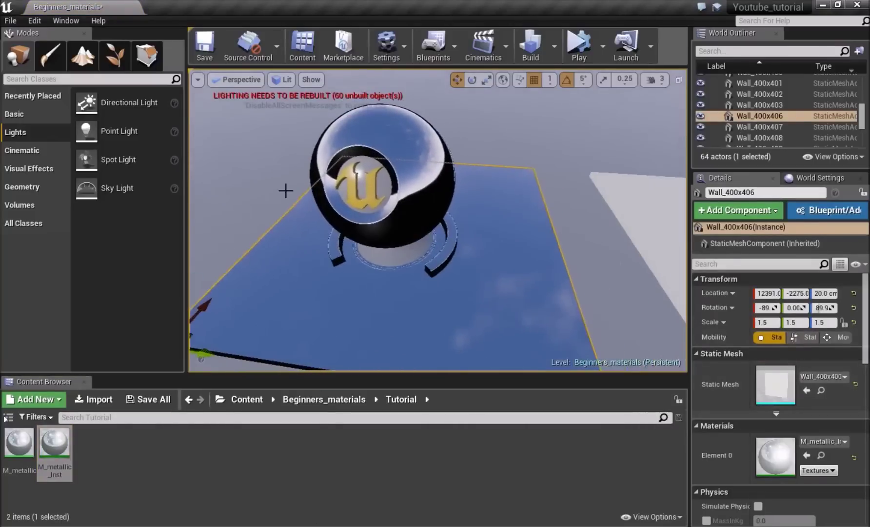
left_click(285, 190)
Step: Examine the reflections on the preview mesh and floor slab from several viewing angles
right_click_drag(359, 191, 317, 191)
left_click(169, 455)
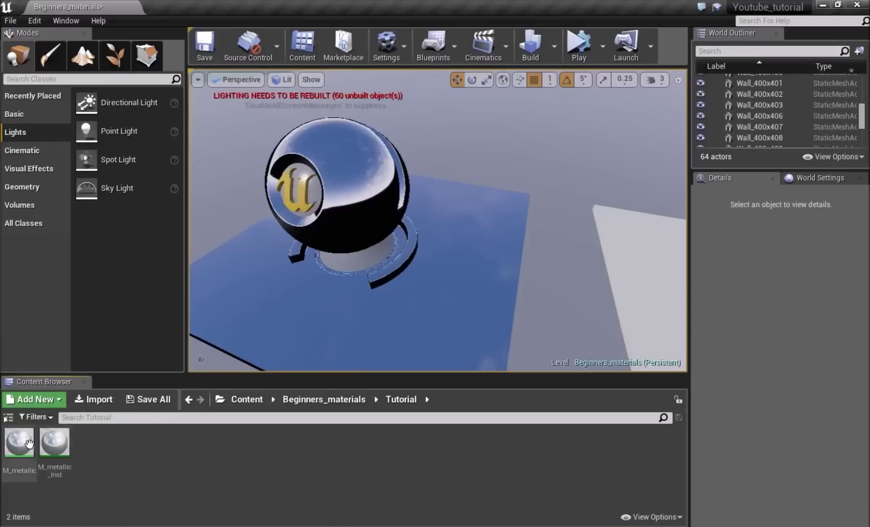
right_click_drag(315, 328, 349, 324)
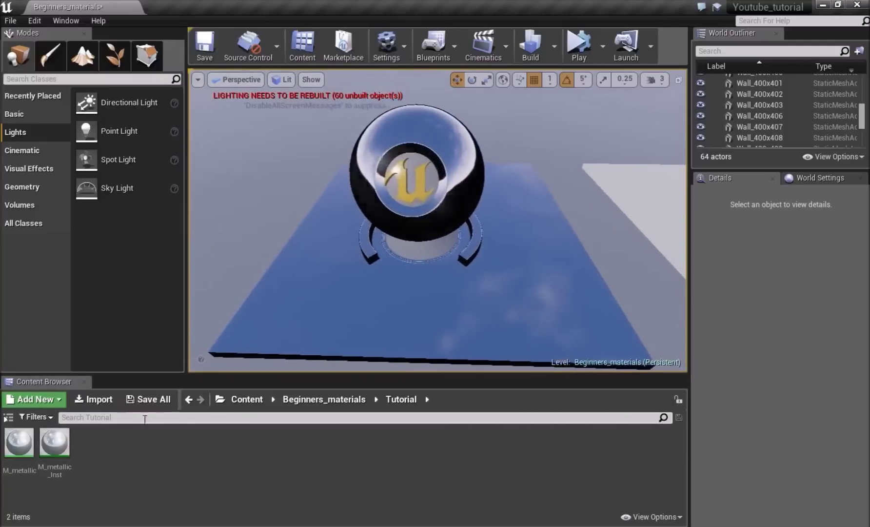
right_click_drag(351, 290, 317, 289)
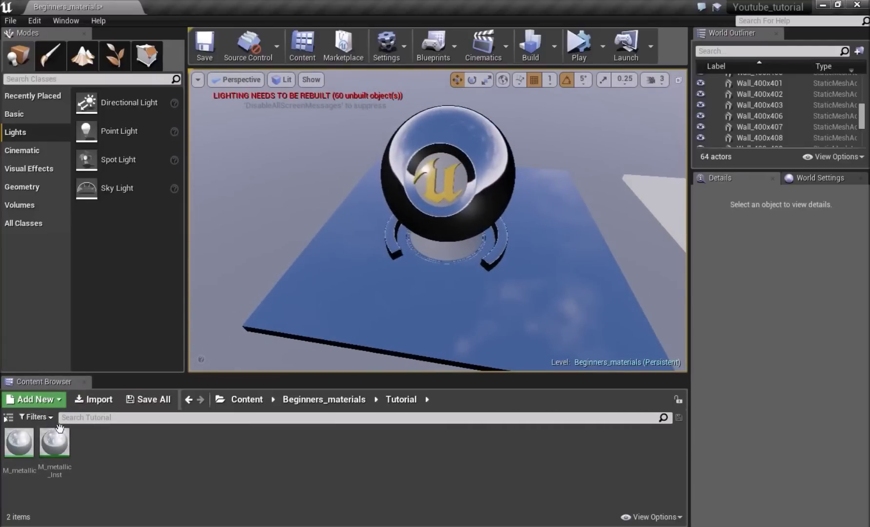
right_click_drag(302, 307, 258, 302)
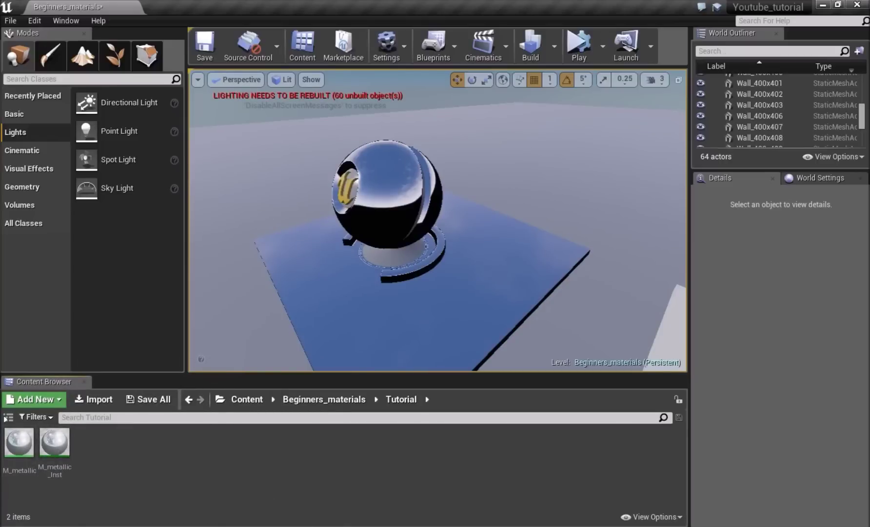
mouse_move(489, 220)
right_mouse_down()
mouse_move(468, 205)
mouse_move(491, 219)
right_mouse_up()
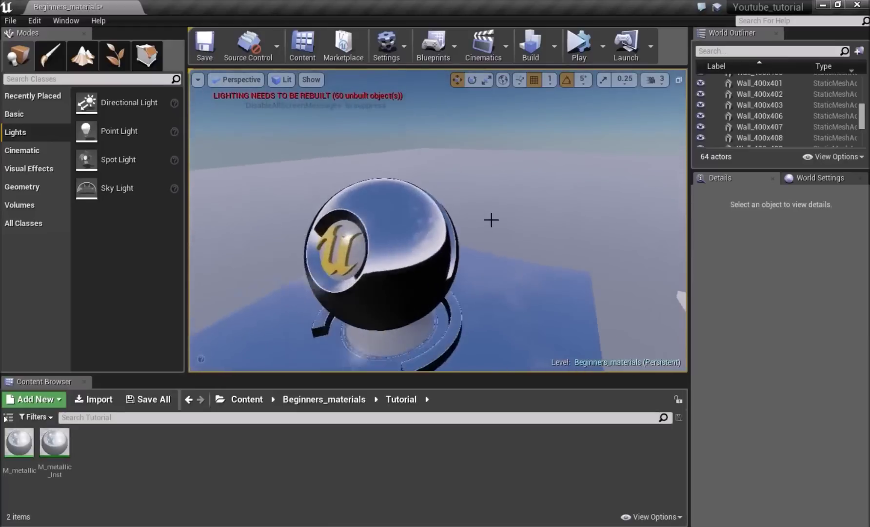
right_click_drag(408, 227, 404, 228)
left_click_drag(408, 229, 463, 237, "alt")
mouse_move(508, 231)
right_mouse_down()
mouse_move(478, 235)
mouse_move(508, 231)
right_mouse_up()
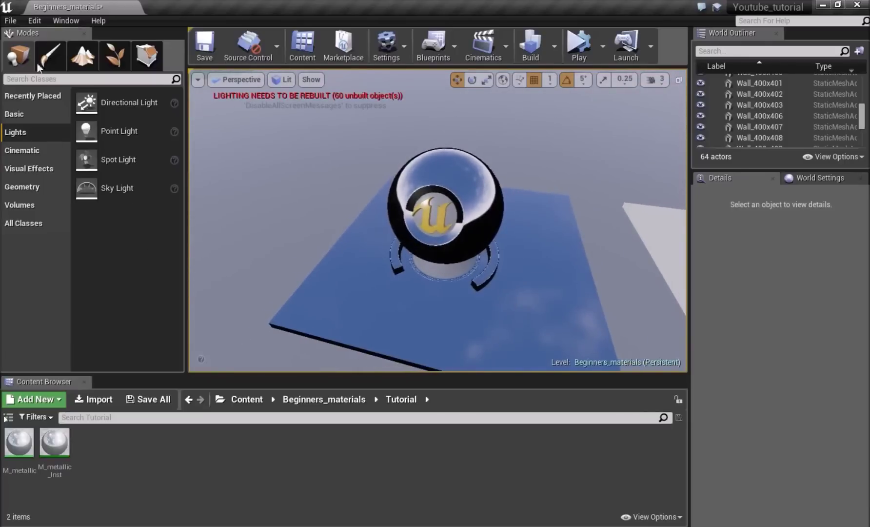
Step: Duplicate the preview mesh together with its floor slab and place the copies beside the originals
right_click_drag(469, 179, 480, 156)
left_click_drag(463, 229, 413, 187, "alt")
right_click_drag(414, 188, 476, 179)
left_click(486, 180)
left_click(447, 274, "ctrl")
right_click_drag(447, 275, 518, 214)
left_click_drag(510, 199, 293, 199, "alt")
key("Escape")
right_click_drag(379, 218, 429, 214)
right_click_drag(341, 222, 332, 224)
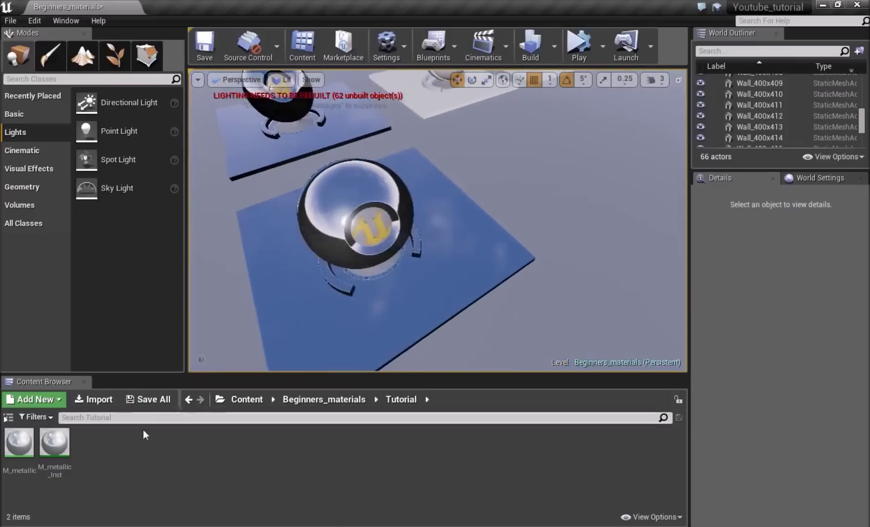
Step: Duplicate M_metallic as M_metallic2 and open the copy in a maximised material editor
left_click(12, 447)
right_click(12, 447)
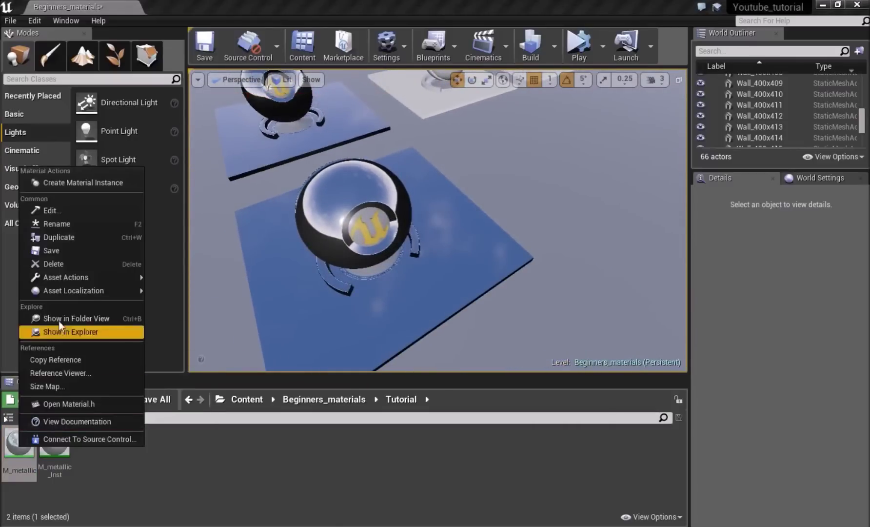
left_click(58, 237)
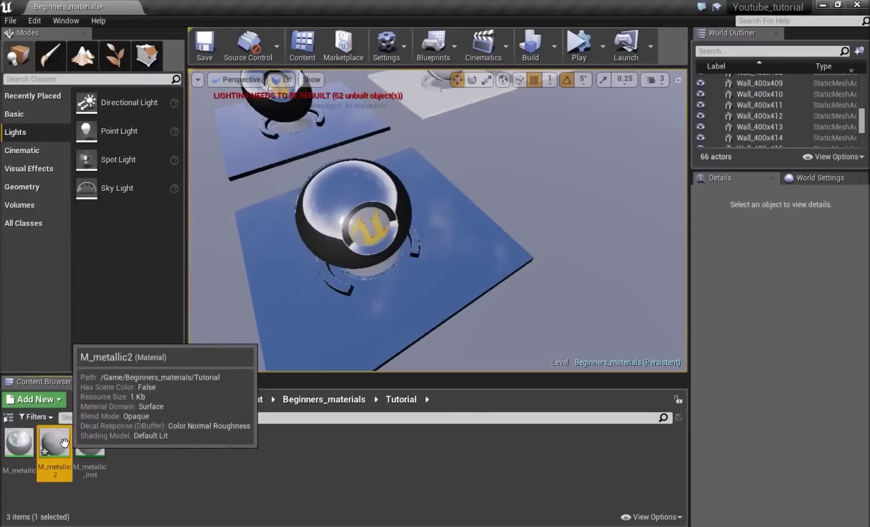
double_click(54, 445)
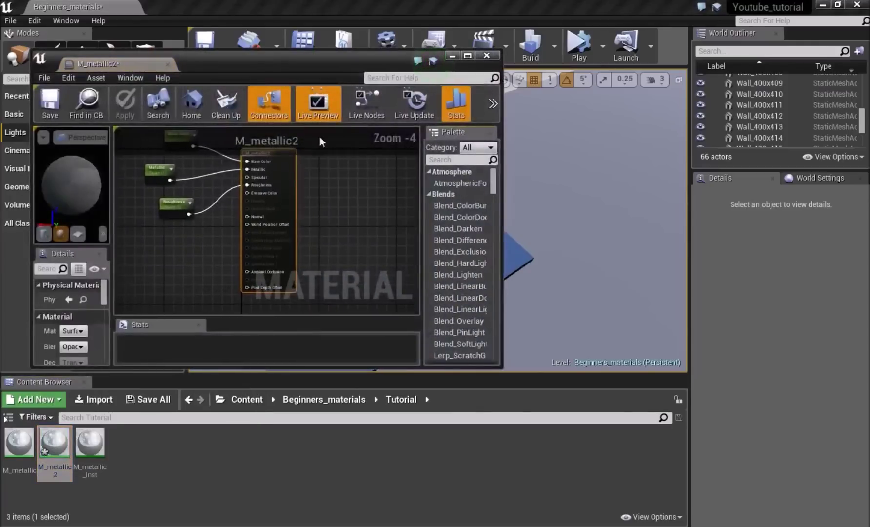
double_click(295, 61)
Step: Replace the scalar Base color parameter in M_metallic2 with a Constant3Vector connected to the Base Color input
scroll(301, 230, "up", 4)
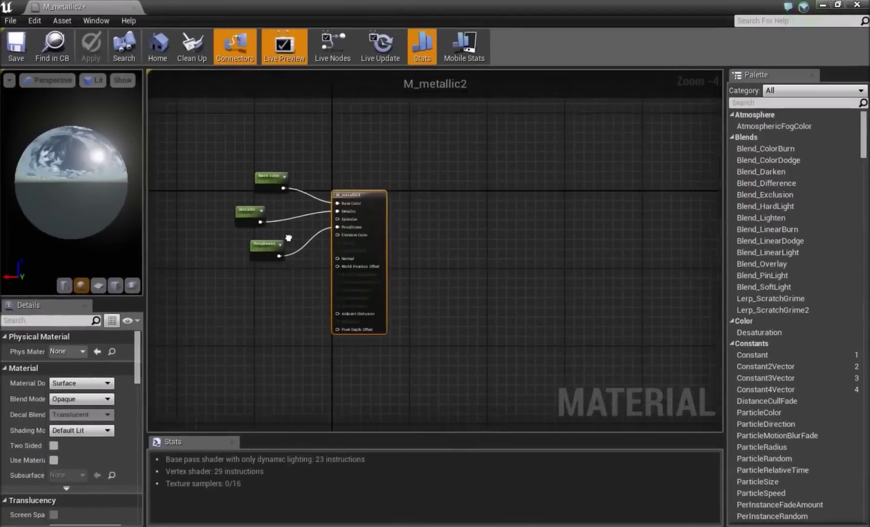
left_click(301, 230)
left_click_drag(285, 222, 245, 179)
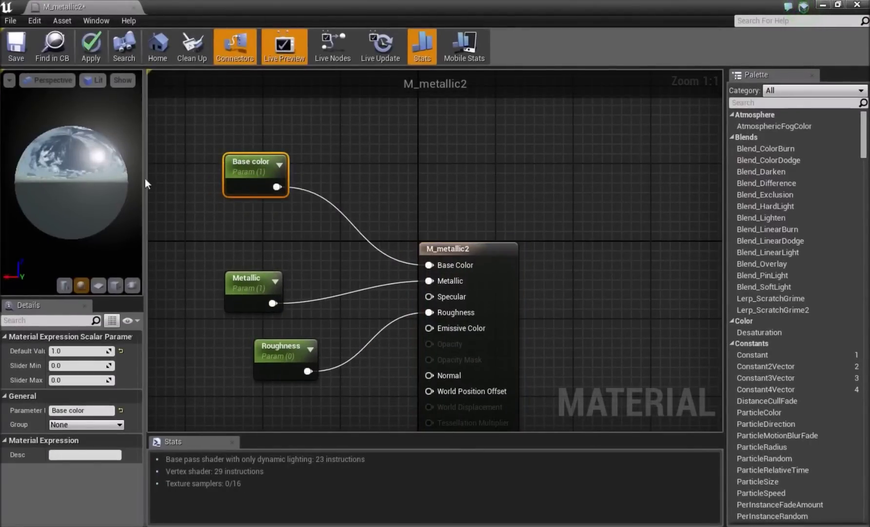
key("Delete")
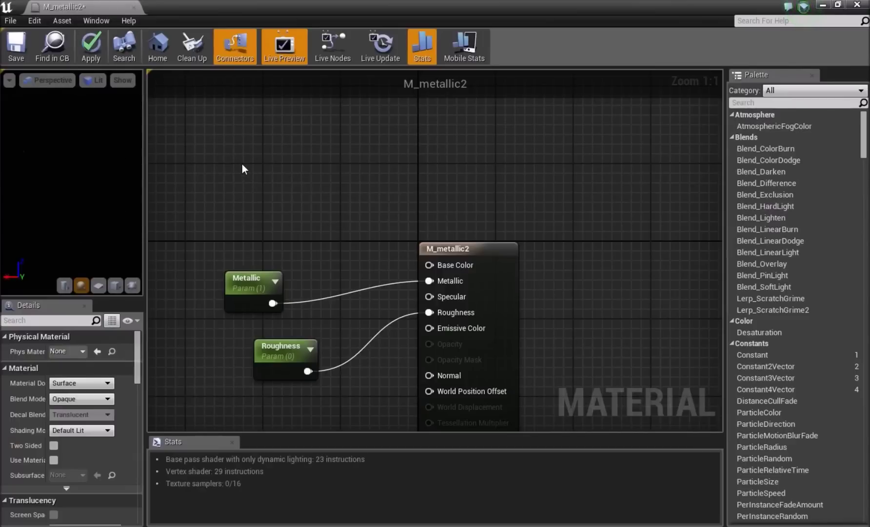
left_click(232, 152)
left_click_drag(307, 177, 436, 269)
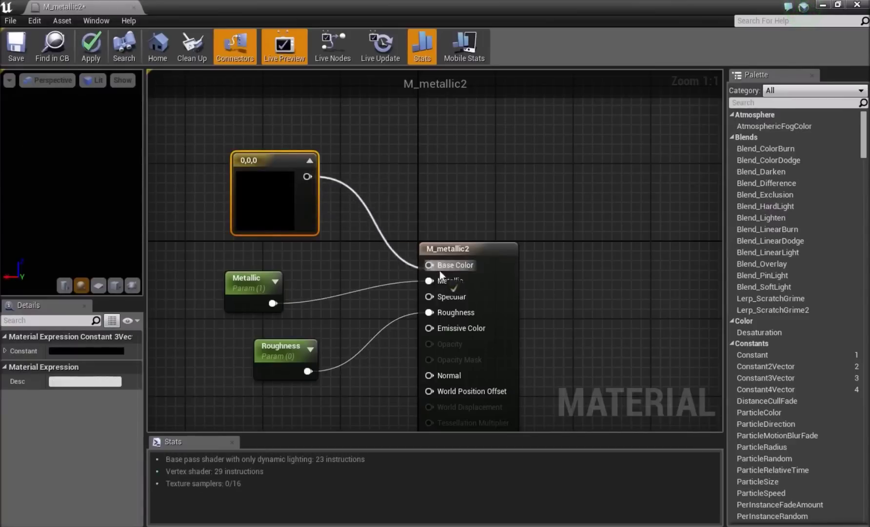
left_click(360, 240)
right_click_drag(298, 268, 344, 276)
Step: Set the Constant3Vector's color to a bright blue (0.0245, 0, 1)
double_click(315, 208)
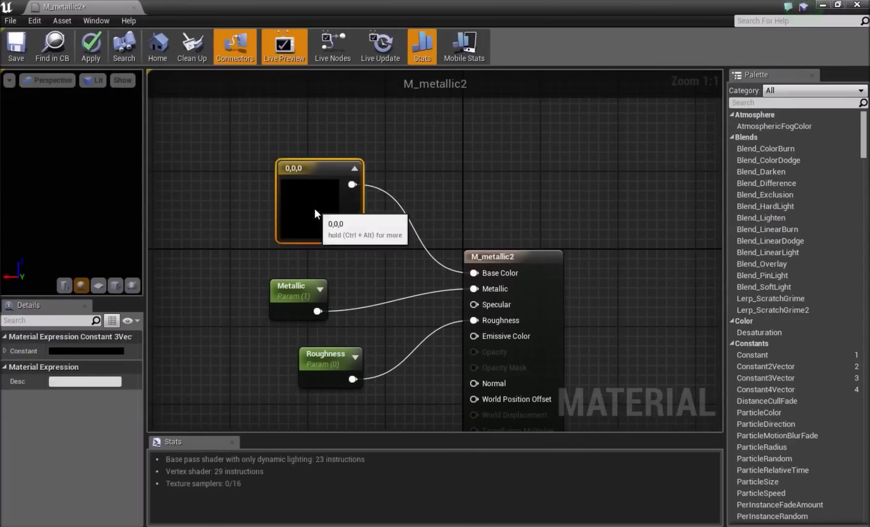
left_click_drag(404, 273, 338, 288)
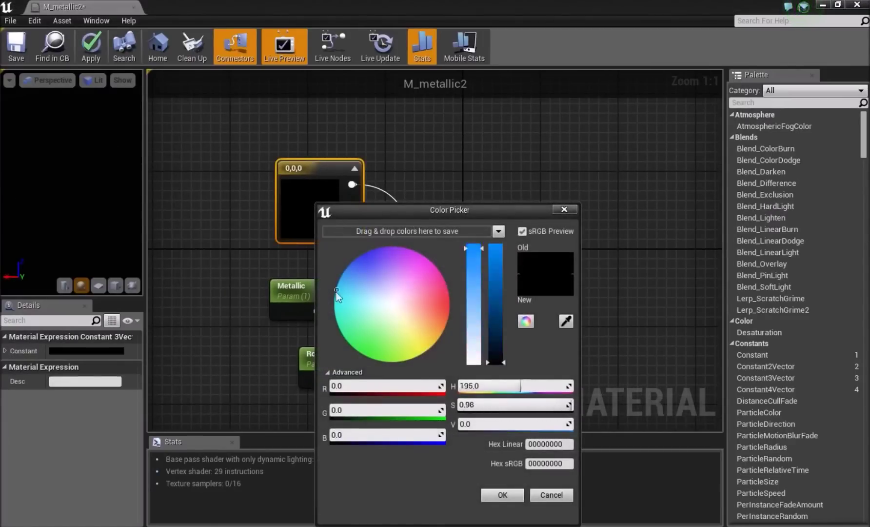
left_click_drag(368, 350, 439, 299)
left_click_drag(355, 275, 380, 341)
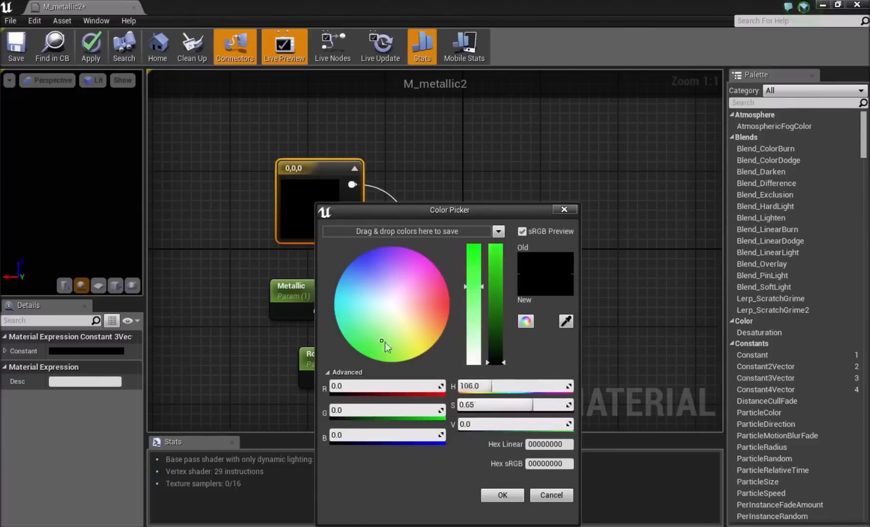
left_click_drag(353, 275, 396, 301)
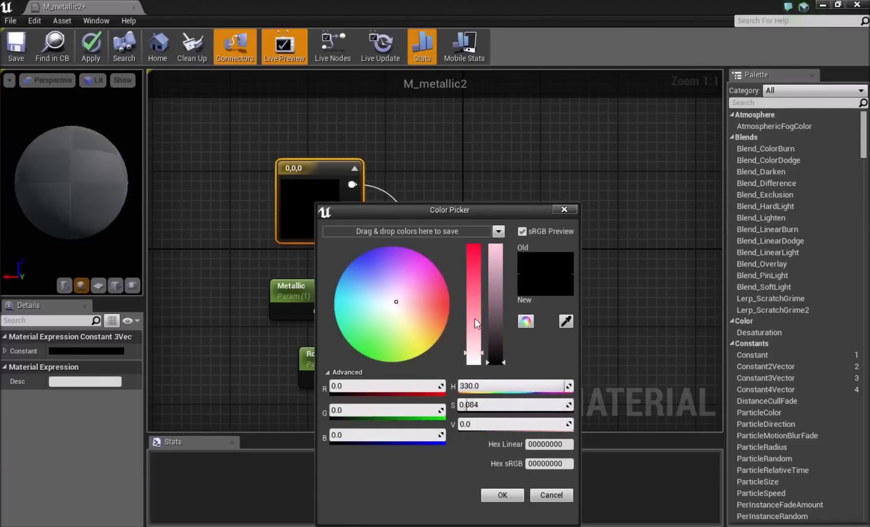
left_click_drag(476, 329, 472, 352)
left_click_drag(379, 284, 358, 242)
left_click_drag(497, 354, 496, 246)
left_click(502, 494)
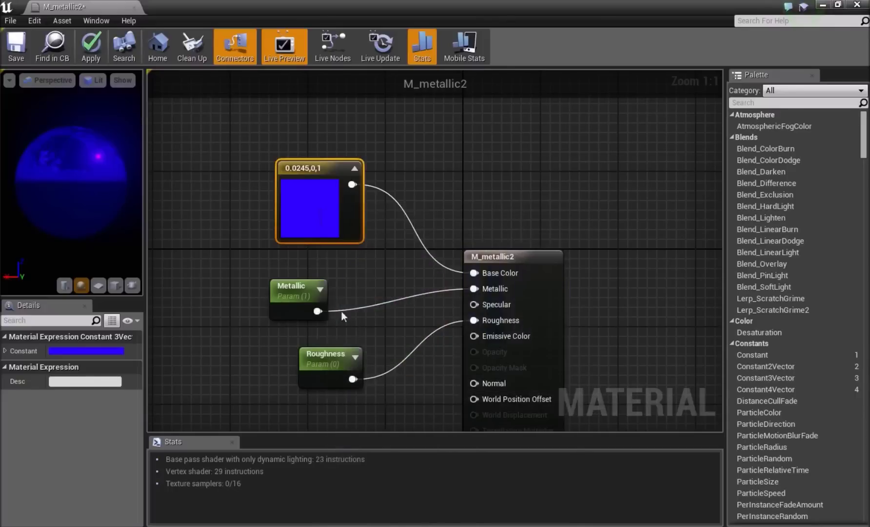
Step: Convert the blue constant to a parameter named Base color, save M_metallic2 and return to the level
right_click(303, 204)
left_click(329, 214)
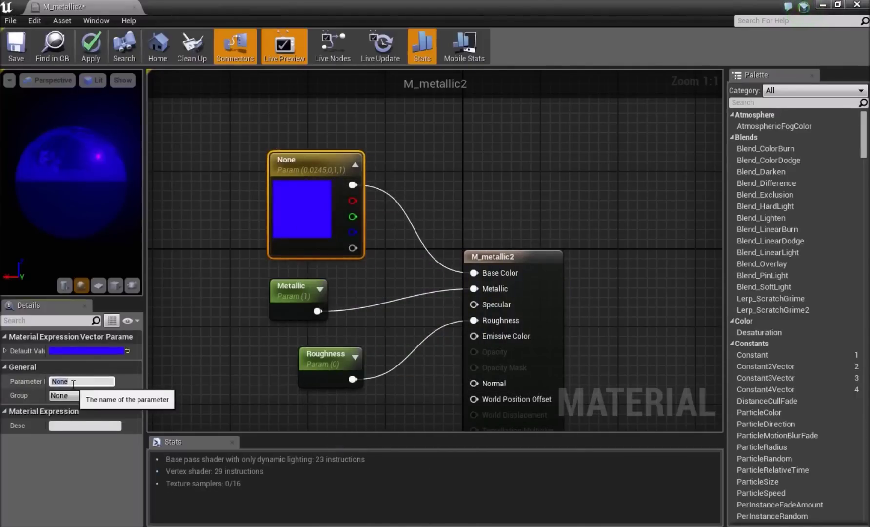
left_click(74, 383)
type("Base color")
key("Return")
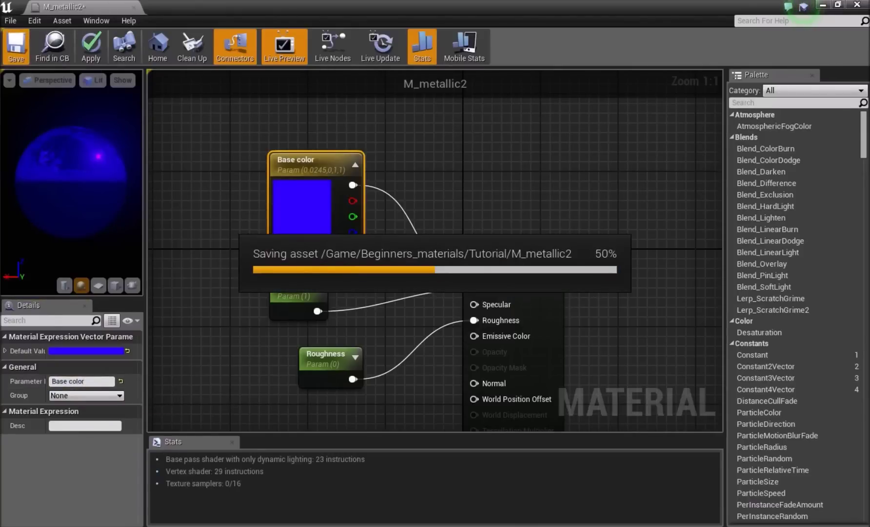
left_click(821, 5)
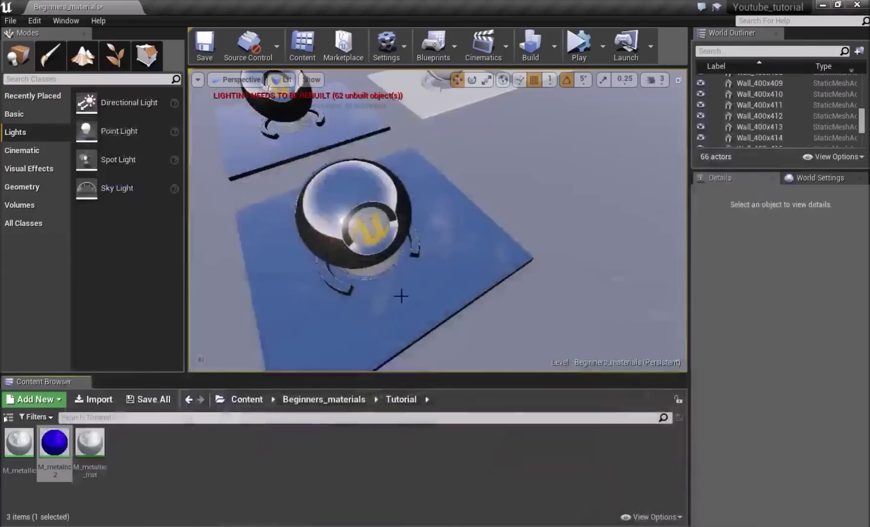
Step: Create a material instance of M_metallic2 and apply it to the duplicated preview mesh and its floor slab
left_click(55, 442)
right_click(54, 442)
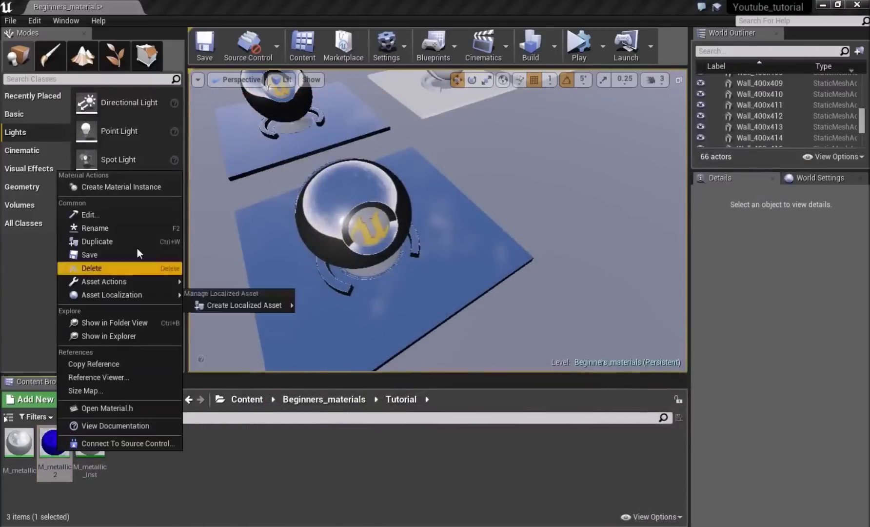
left_click(127, 188)
left_click_drag(103, 455, 351, 234)
left_click_drag(86, 453, 310, 317)
right_click_drag(310, 317, 234, 278)
right_click_drag(253, 312, 249, 312)
Step: Override Base color with yellow in M_metallic2_Inst, save the instance and return to the level
double_click(90, 443)
left_click_drag(456, 2, 289, 248)
left_click(103, 381)
left_click_drag(225, 319, 210, 362)
left_click(291, 495)
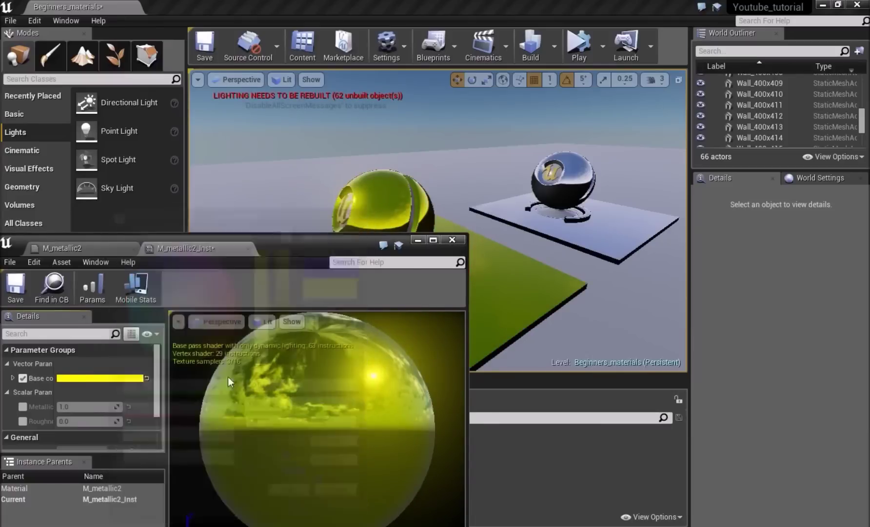
double_click(299, 242)
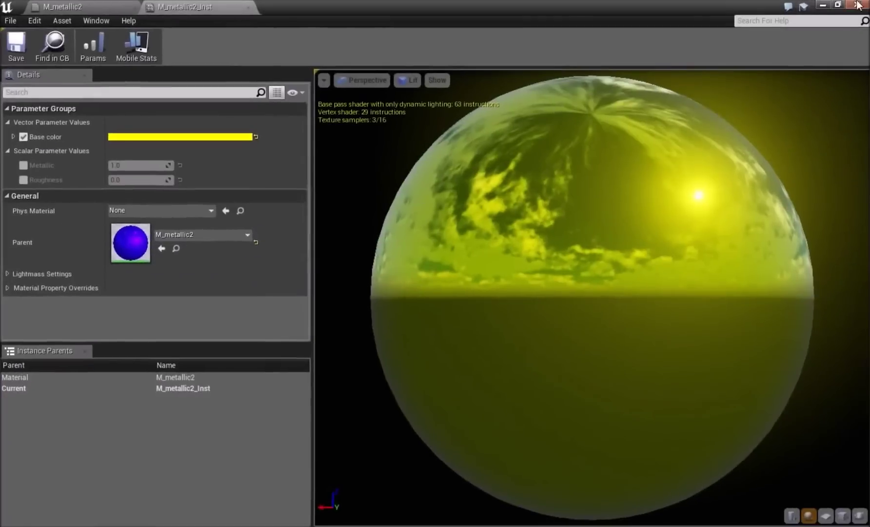
left_click(823, 5)
Step: Duplicate the yellow preview mesh and its floor slab and place the copies beside them
right_click_drag(444, 193, 433, 214)
left_click(421, 176)
left_click(411, 258, "ctrl")
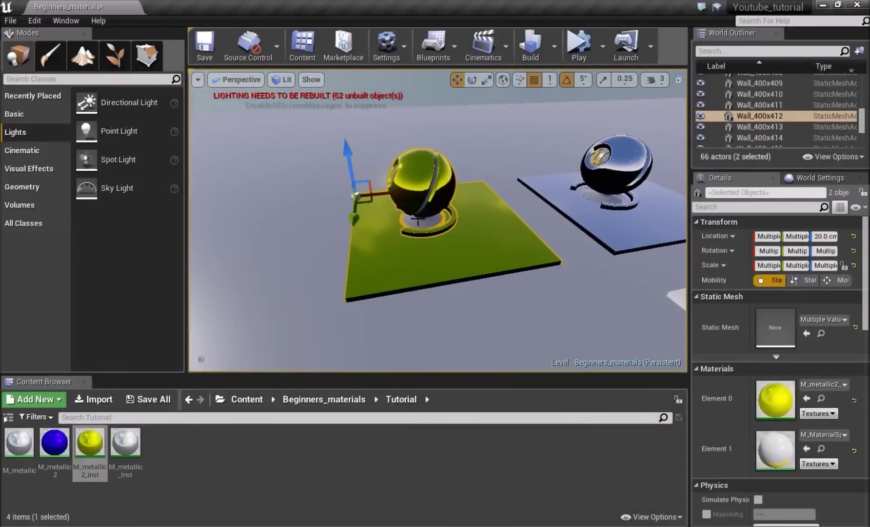
left_click_drag(399, 195, 226, 216, "alt")
right_click_drag(372, 211, 386, 258)
key("w")
right_click_drag(476, 190, 427, 200)
key("Escape")
Step: Examine the copied yellow preview mesh and floor slab from several viewing angles
key("s")
key("w")
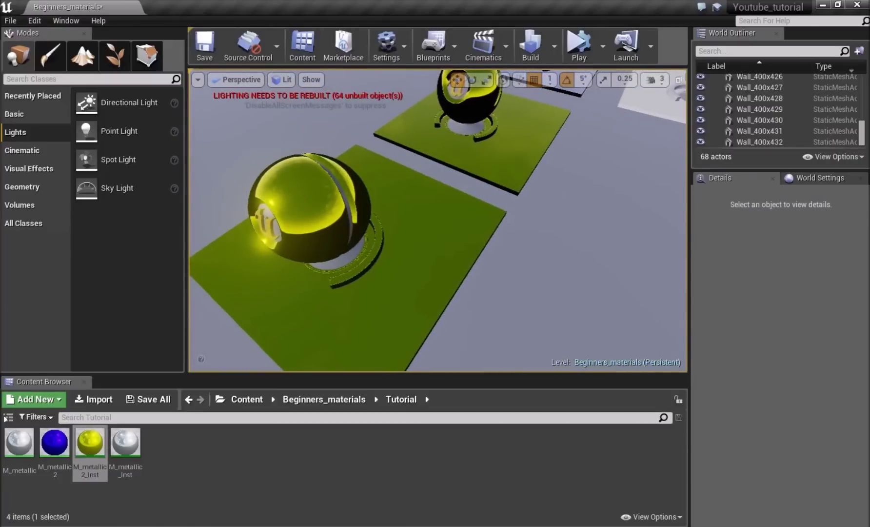
mouse_move(433, 238)
right_mouse_down()
mouse_move(375, 217)
mouse_move(383, 231)
mouse_move(424, 239)
right_mouse_up()
key("w")
key("s")
left_click_drag(433, 229, 364, 310)
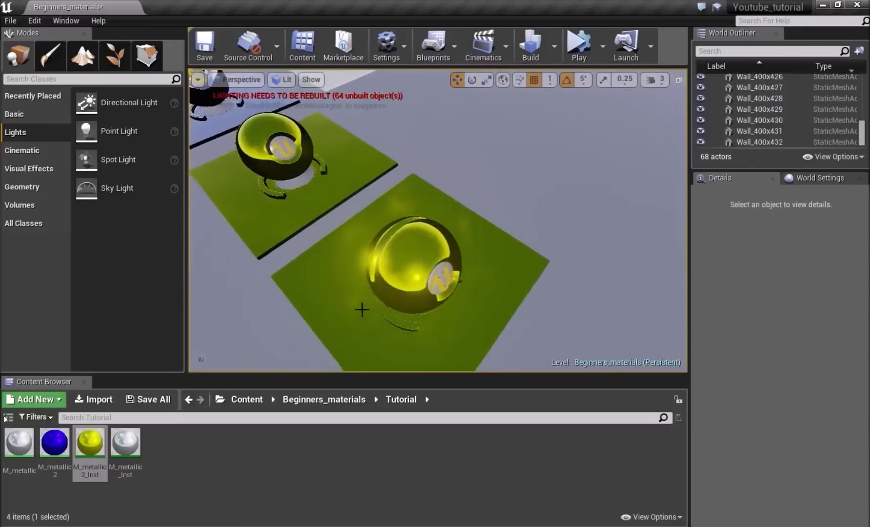
left_click(364, 310)
left_click(405, 269, "ctrl")
left_click_drag(406, 269, 481, 276)
left_click(516, 259)
right_click_drag(516, 258, 468, 251)
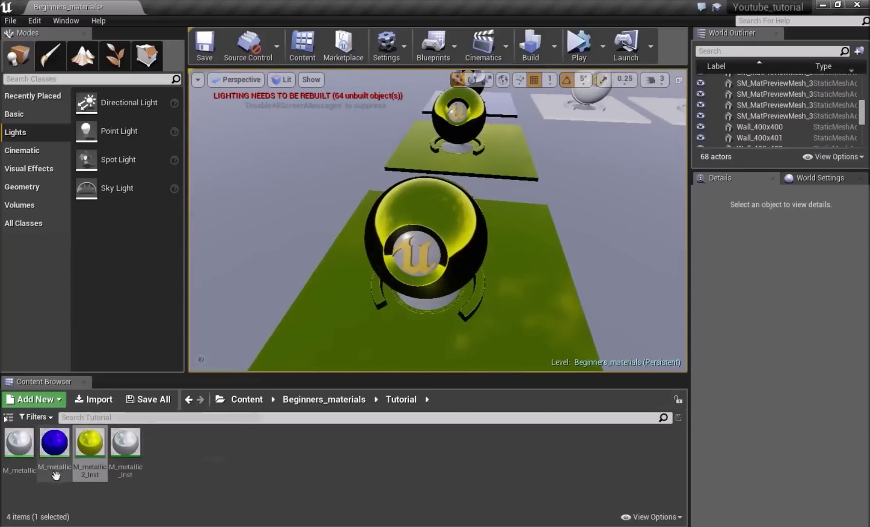
Step: Duplicate M_metallic as M_metallic3 and open the copy in the material editor
left_click(19, 442)
right_click(19, 441)
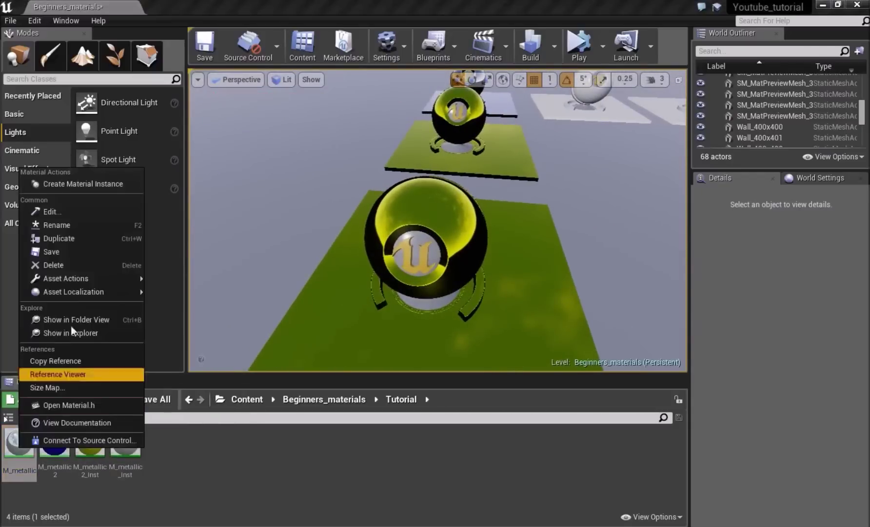
left_click(59, 239)
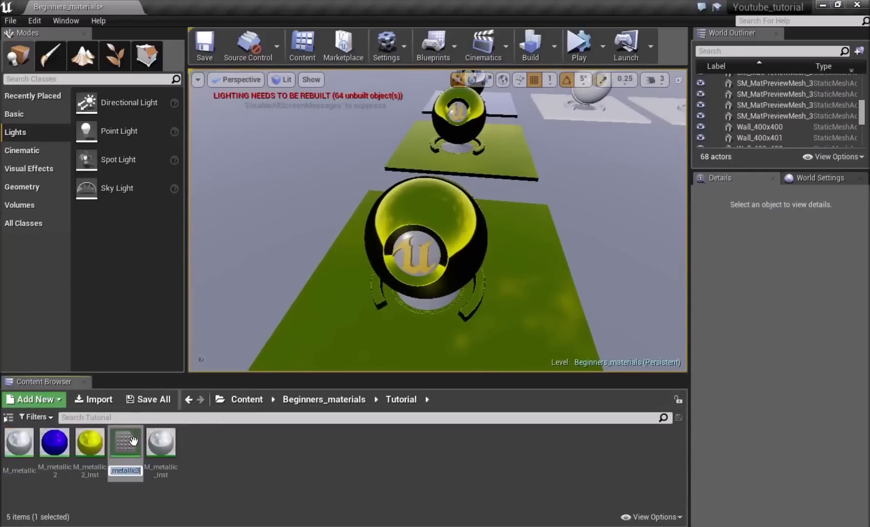
double_click(133, 441)
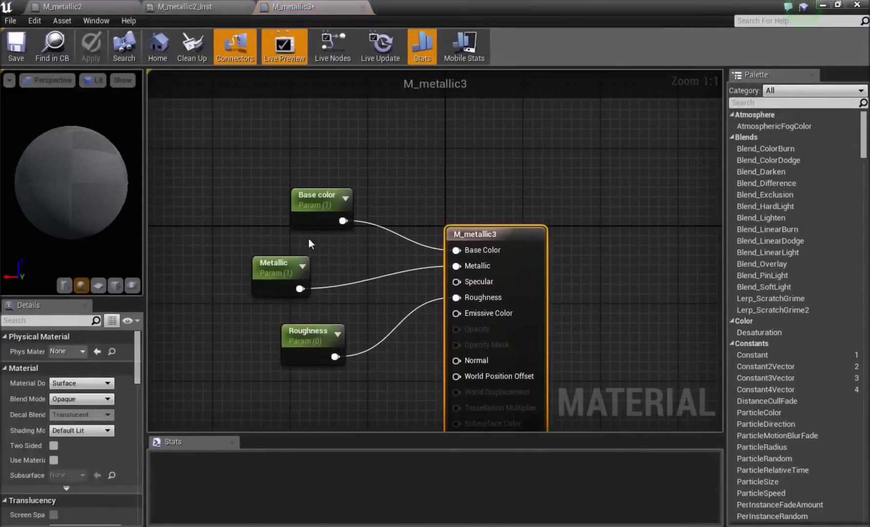
Step: Delete the scalar Base color parameter from M_metallic3 and add two Constant3Vector nodes, stacked above the Metallic parameter
left_click(317, 205)
key("Delete")
right_click_drag(299, 202, 331, 243)
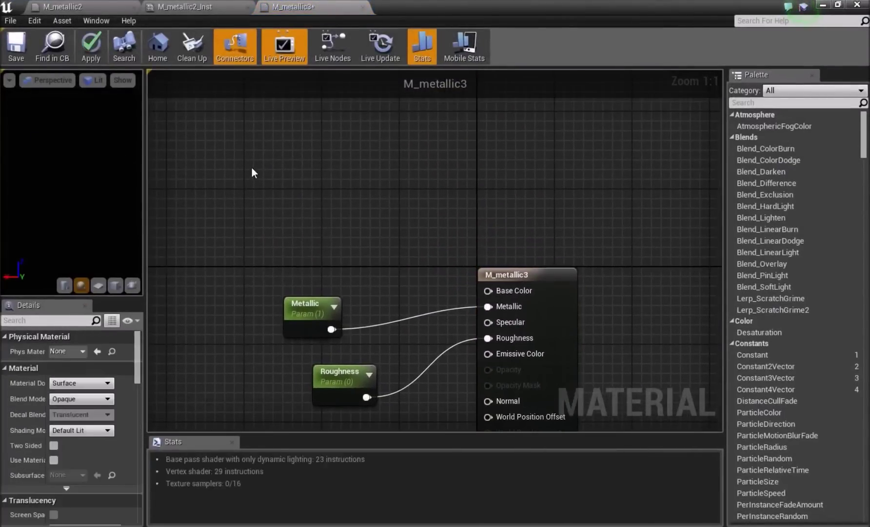
left_click(252, 167)
left_click_drag(278, 213, 228, 157)
right_click_drag(240, 249, 300, 287)
key("3")
left_click(201, 176)
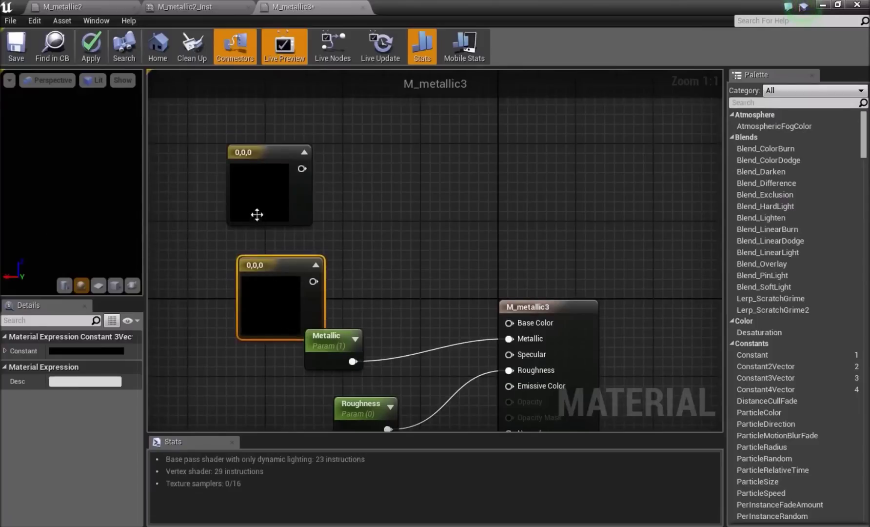
left_click_drag(272, 198, 196, 90)
left_click(300, 183)
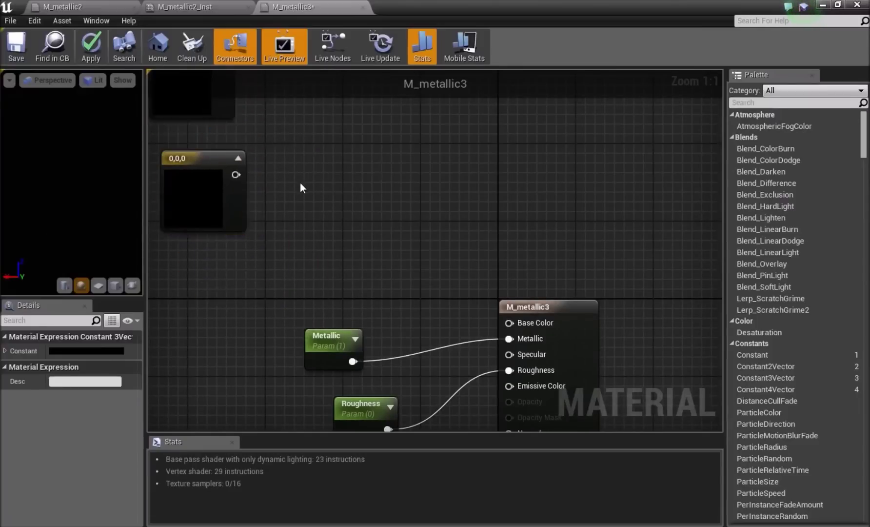
Step: Add a Fresnel node below the two Constant3Vector nodes
right_click_drag(300, 182, 356, 197)
right_click(237, 280)
type("fresnel")
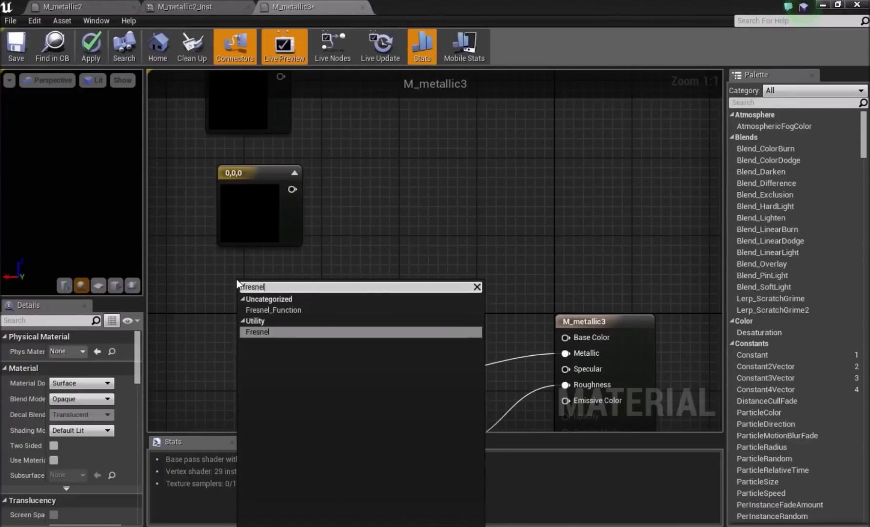
key("Return")
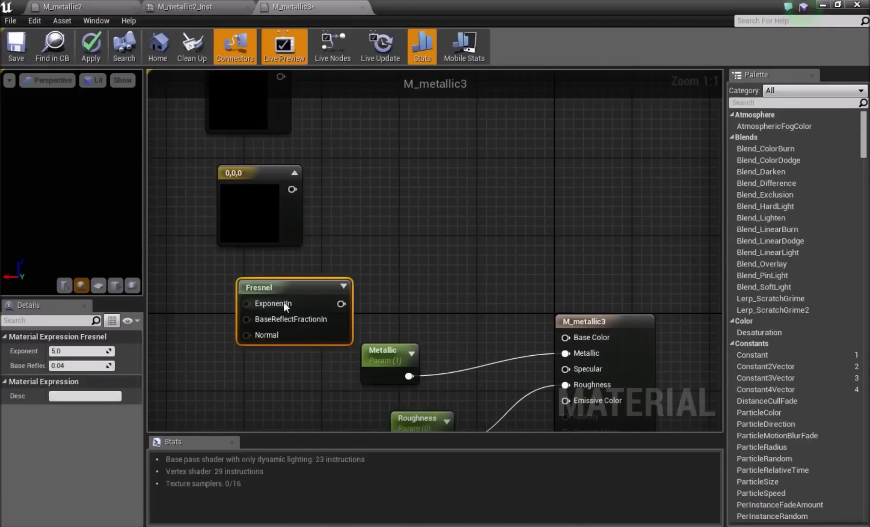
left_click(351, 231)
right_click_drag(352, 231, 330, 241)
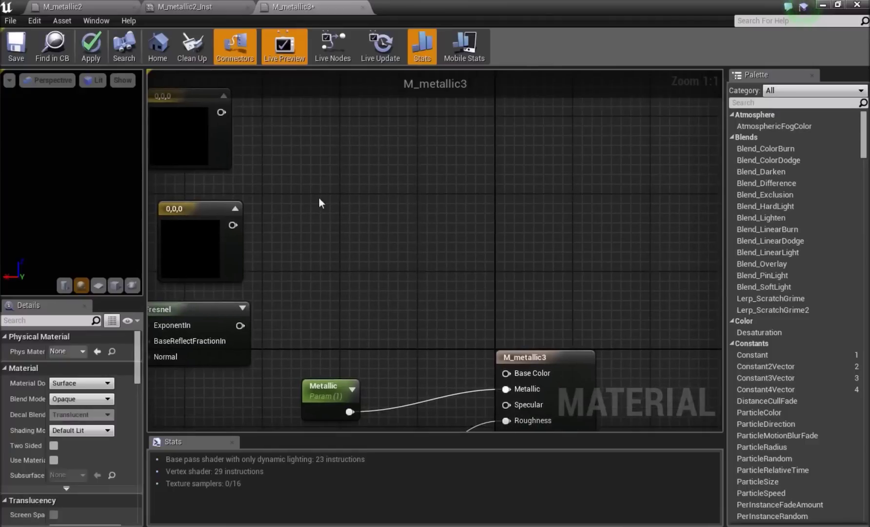
Step: Add a Lerp node and connect the upper Constant3Vector to A and the lower one to B
left_click(315, 182)
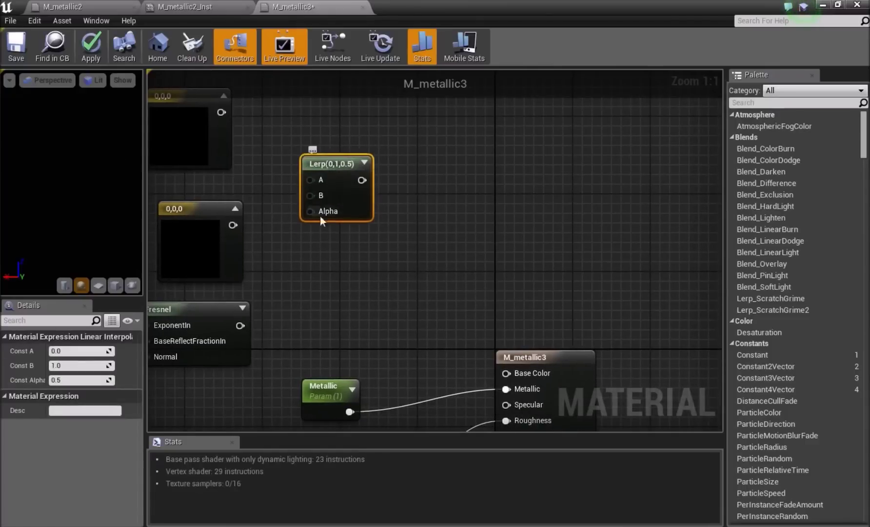
left_click(321, 233)
left_click_drag(298, 179, 312, 179)
left_click_drag(233, 225, 312, 196)
left_click_drag(208, 216, 187, 210)
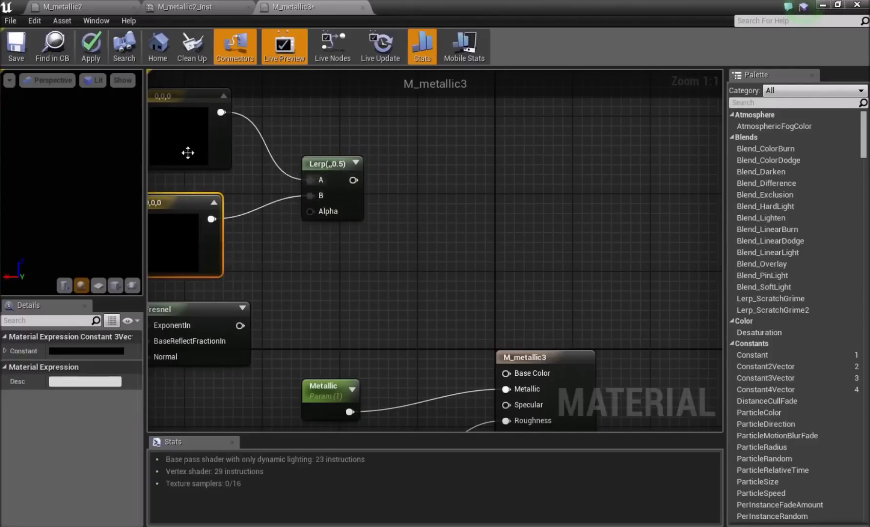
right_click_drag(307, 265, 346, 282)
left_click(331, 209)
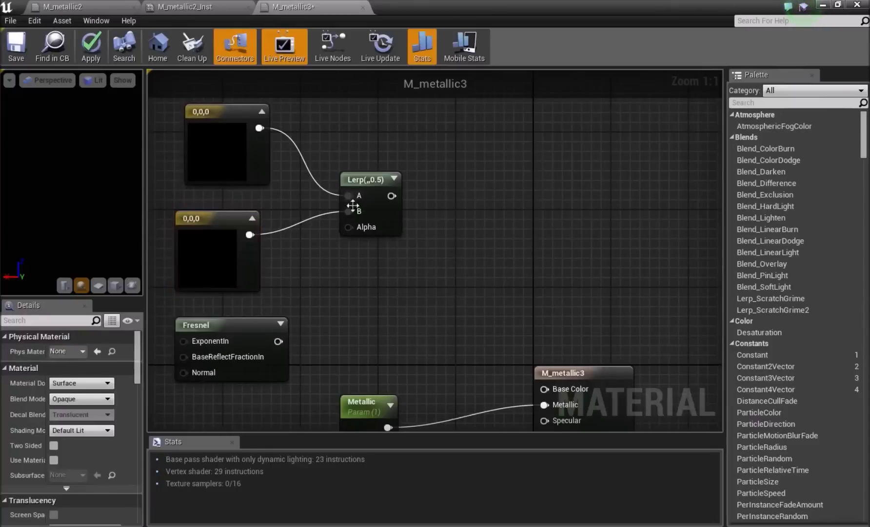
Step: Connect the Fresnel output to the Lerp's Alpha and the Lerp output to the material's Base Color
right_click_drag(263, 324, 242, 317)
left_click_drag(256, 334, 327, 219)
right_click_drag(371, 197, 311, 147)
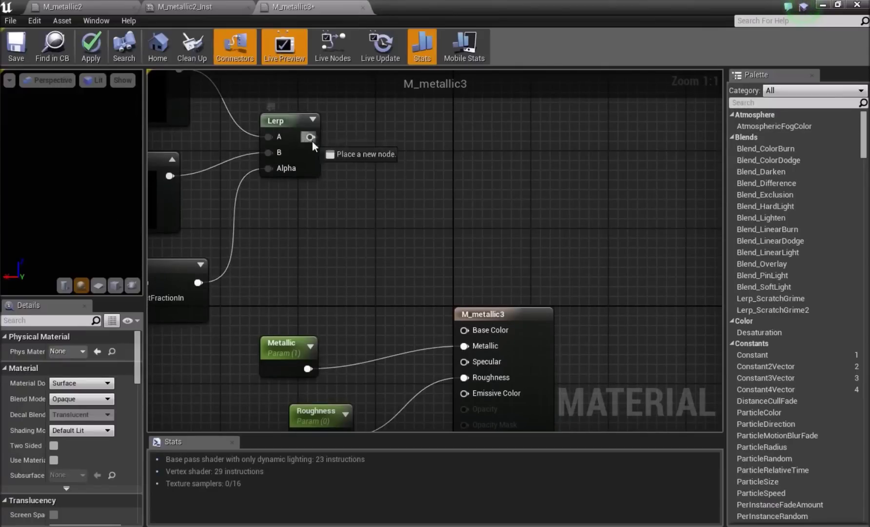
left_click_drag(474, 331, 474, 331)
Step: Add a Constant node beside the Fresnel node and connect it to ExponentIn
right_click_drag(291, 233, 402, 243)
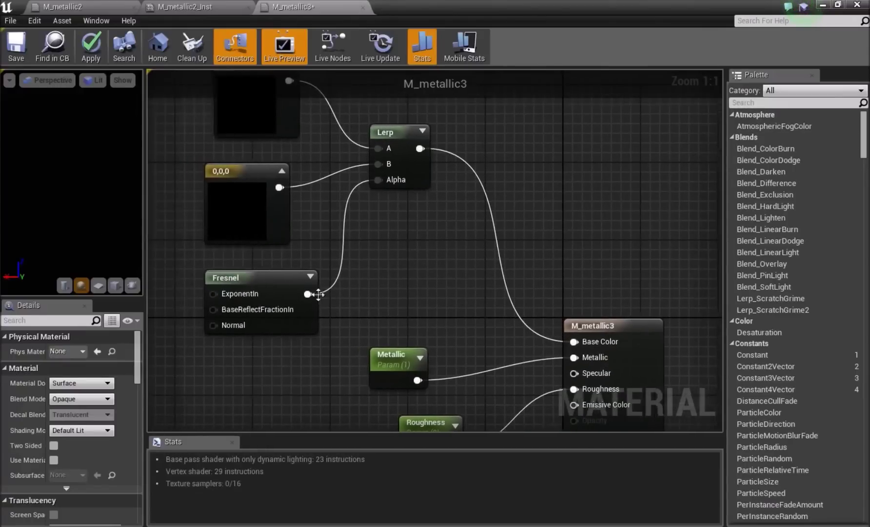
right_click_drag(330, 293, 419, 299)
left_click(359, 291)
right_click_drag(210, 277, 299, 267)
left_click(306, 268)
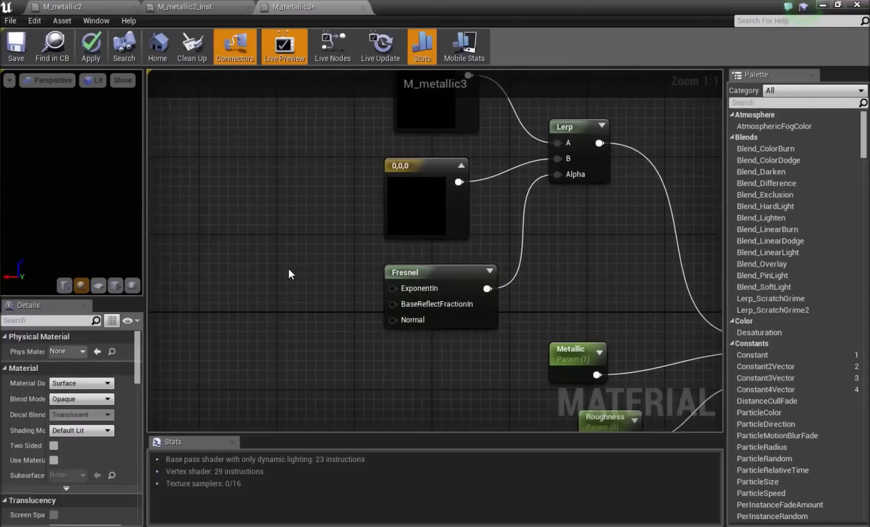
left_click(288, 268)
left_click_drag(303, 295, 400, 288)
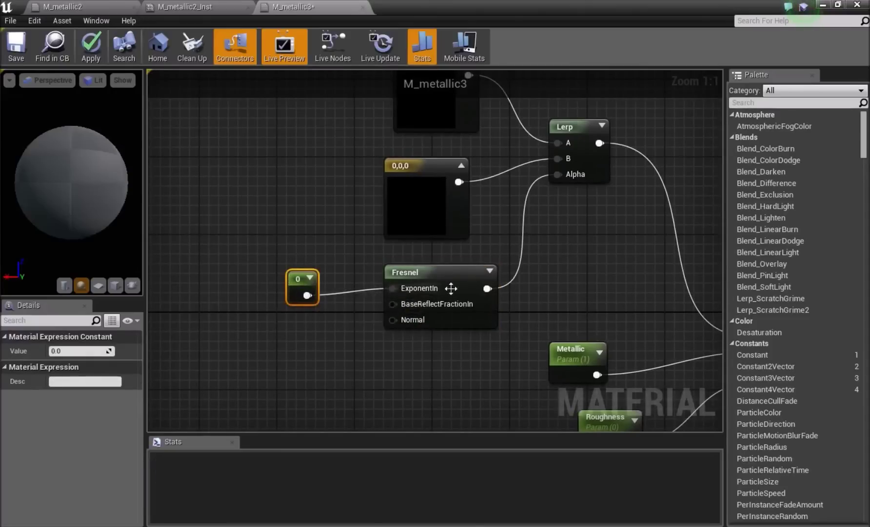
left_click(341, 306)
left_click(295, 291)
Step: Convert both Constant3Vector nodes feeding the Lerp into vector parameters
right_click_drag(342, 121, 252, 229)
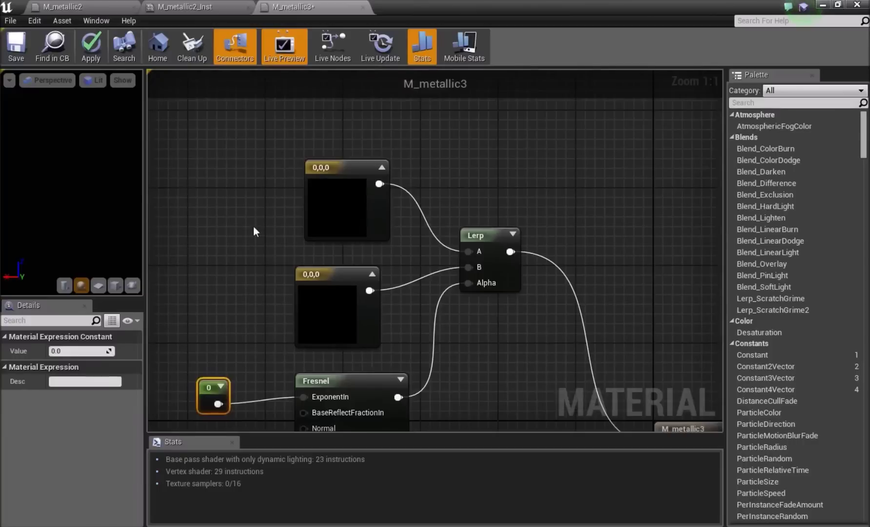
left_click(326, 203)
right_click(325, 203)
left_click(352, 213)
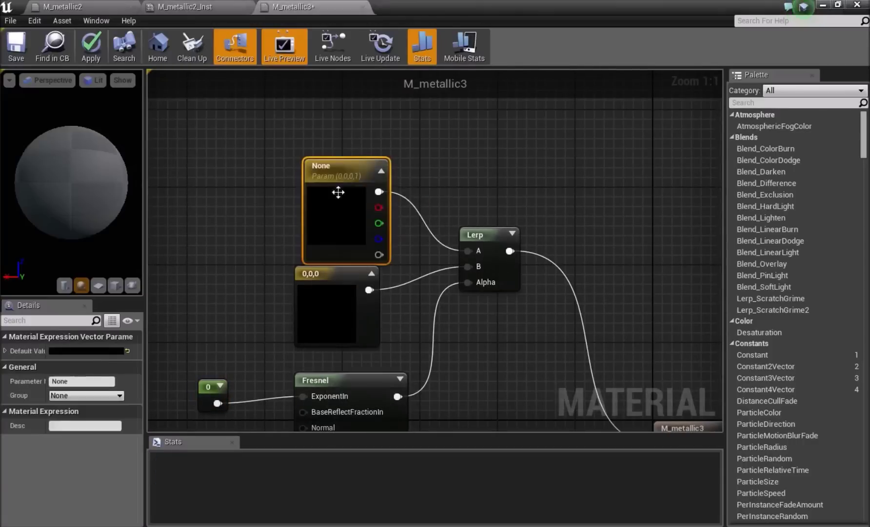
right_click(334, 294)
left_click(360, 300)
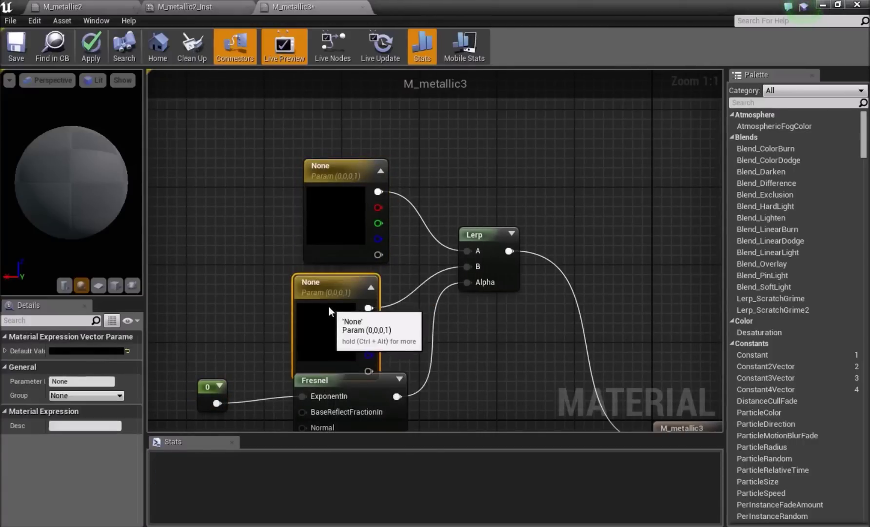
Step: Convert the Constant feeding the Fresnel's ExponentIn into a scalar parameter
left_click(234, 337)
right_click_drag(205, 342, 213, 284)
right_click(207, 339)
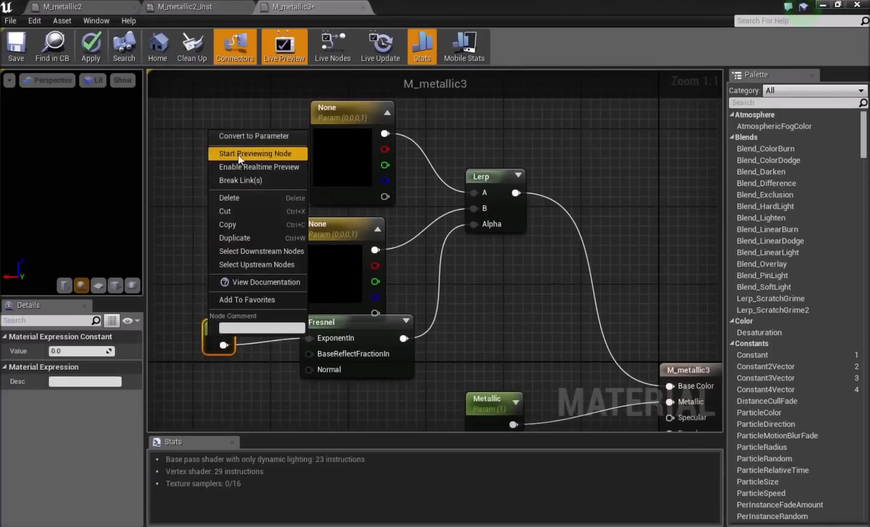
left_click(246, 136)
Step: Move the upper vector parameter away from the lower one and name it Color 1
left_click(334, 163)
left_click_drag(334, 163, 297, 144)
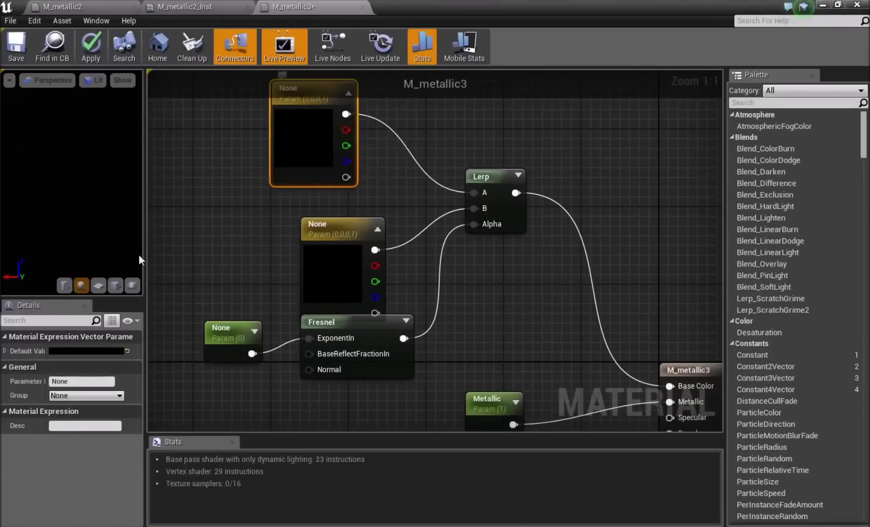
left_click(72, 380)
type("Color 1")
key("Return")
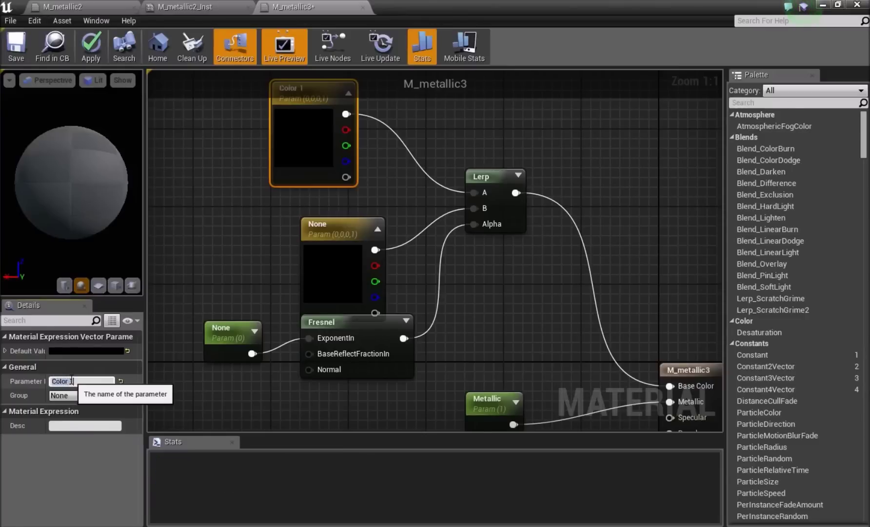
Step: Move the lower vector parameter clear of the Fresnel node and name it color 2
left_click_drag(332, 262, 284, 233)
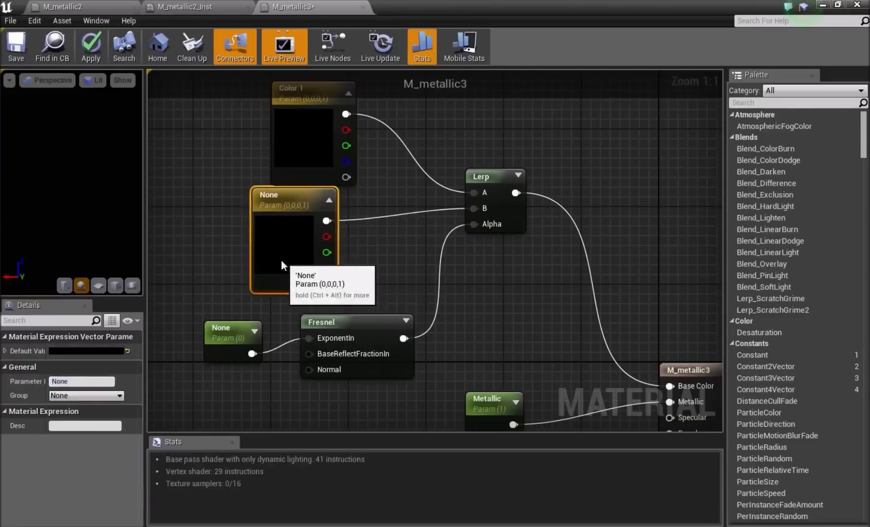
left_click(59, 381)
type("color 2")
key("Return")
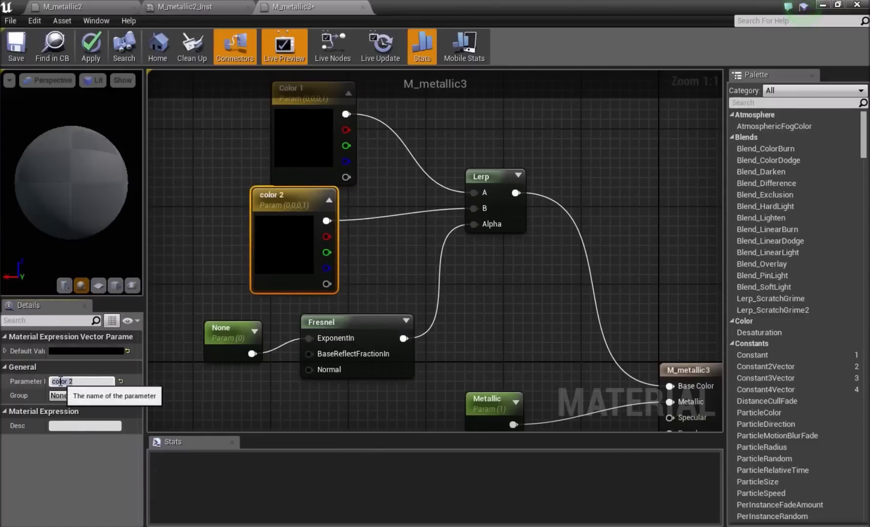
Step: Name the scalar parameter feeding the Fresnel's ExponentIn expo
left_click(230, 341)
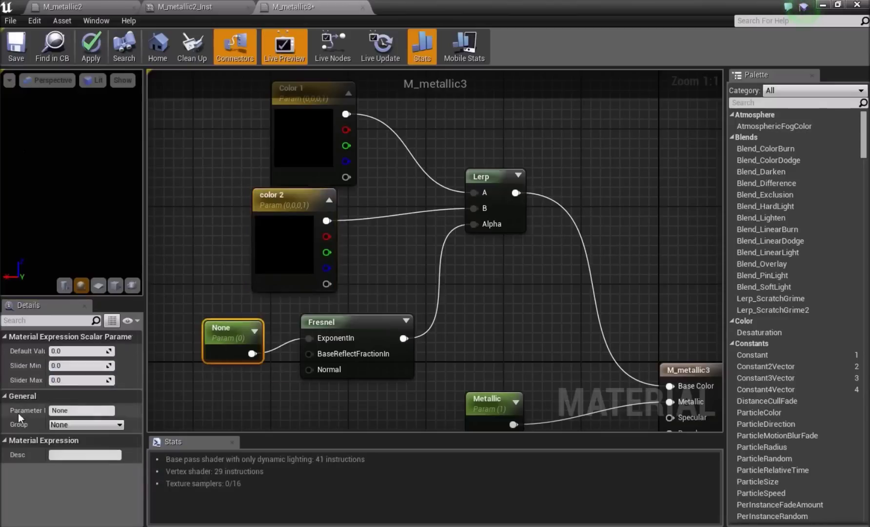
left_click(65, 414)
type("expo")
key("Return")
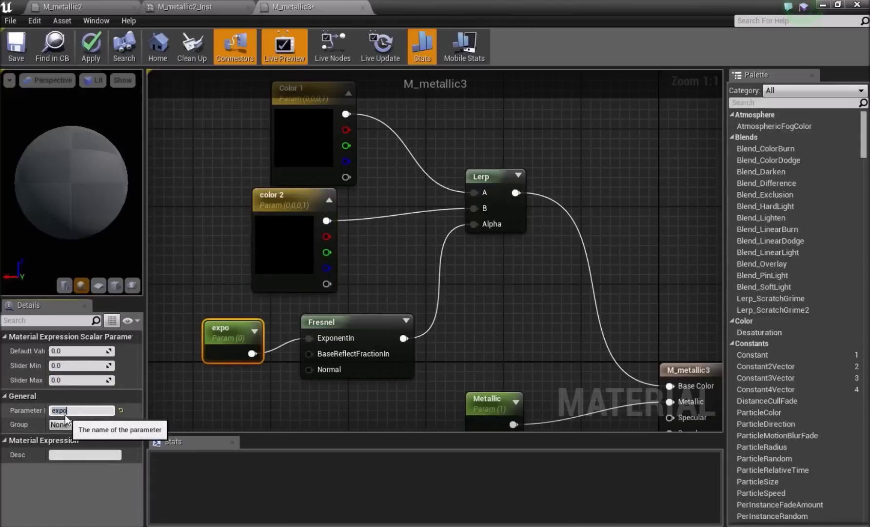
Step: Save the M_metallic3 material and minimize the material editor to return to the level
left_click(243, 205)
right_click_drag(387, 394, 380, 339)
scroll(309, 244, "down", 2)
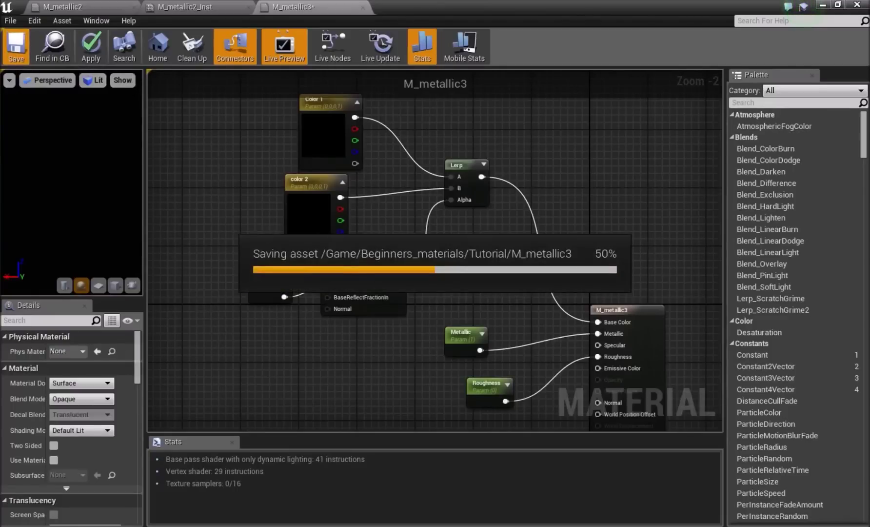
left_click(820, 5)
Step: Create a material instance from M_metallic3 and apply it to the nearest slab and its preview mesh
right_click(126, 442)
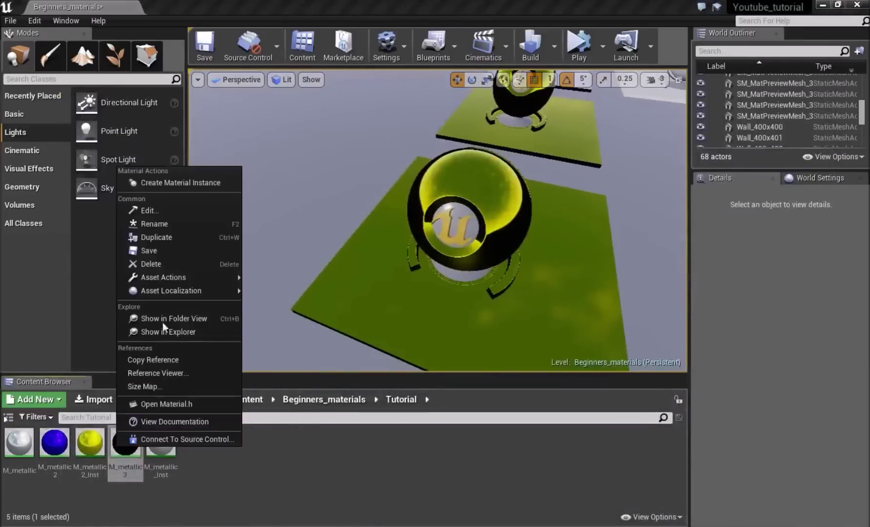
left_click(174, 184)
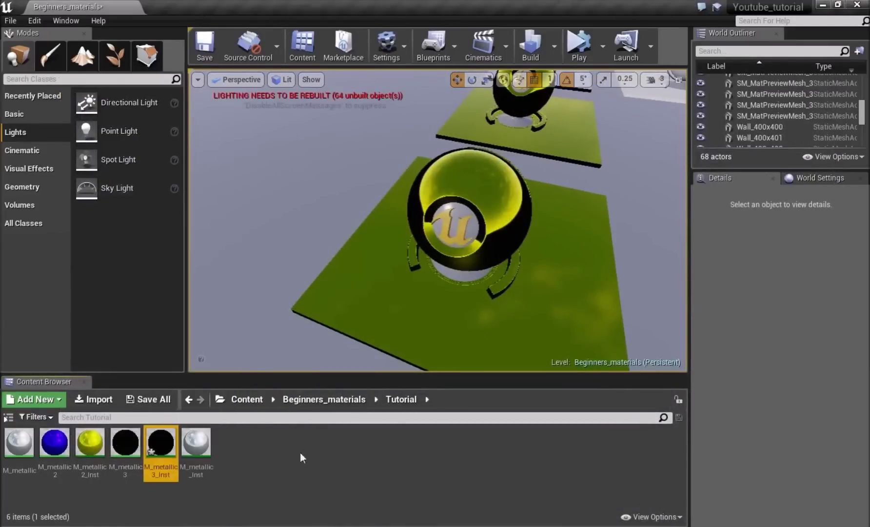
left_click_drag(160, 442, 428, 306)
left_click_drag(160, 442, 503, 195)
mouse_move(503, 195)
right_mouse_down()
mouse_move(493, 161)
mouse_move(517, 141)
mouse_move(503, 195)
right_mouse_up()
right_click_drag(485, 247, 458, 268)
Step: Open M_metallic3_Inst in a reduced editor window and close the other open material tabs
left_click(168, 457)
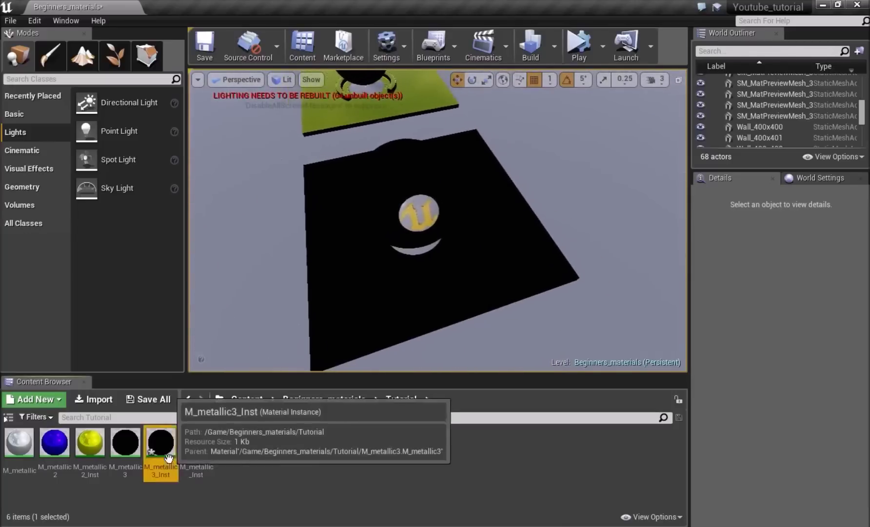
double_click(161, 443)
double_click(528, 13)
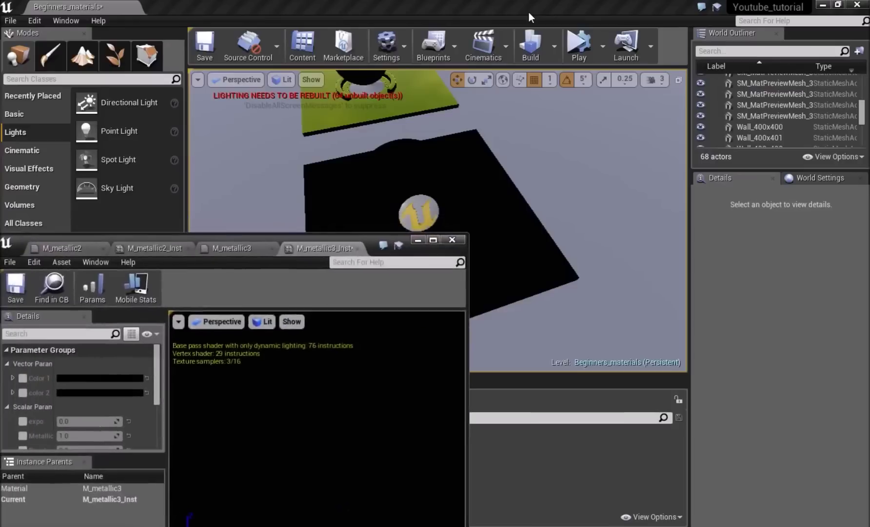
left_click(272, 249)
left_click(205, 248)
left_click(246, 248)
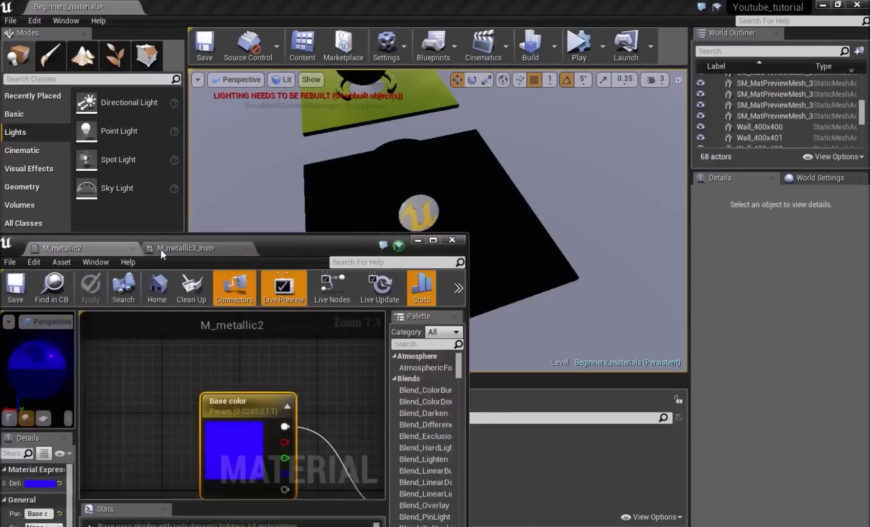
left_click(135, 248)
left_click_drag(193, 247, 214, 266)
Step: Enable the Color 1 and color 2 overrides and set Color 1 to yellow, hex sRGB FFD300FF
left_click(43, 398)
left_click(45, 412)
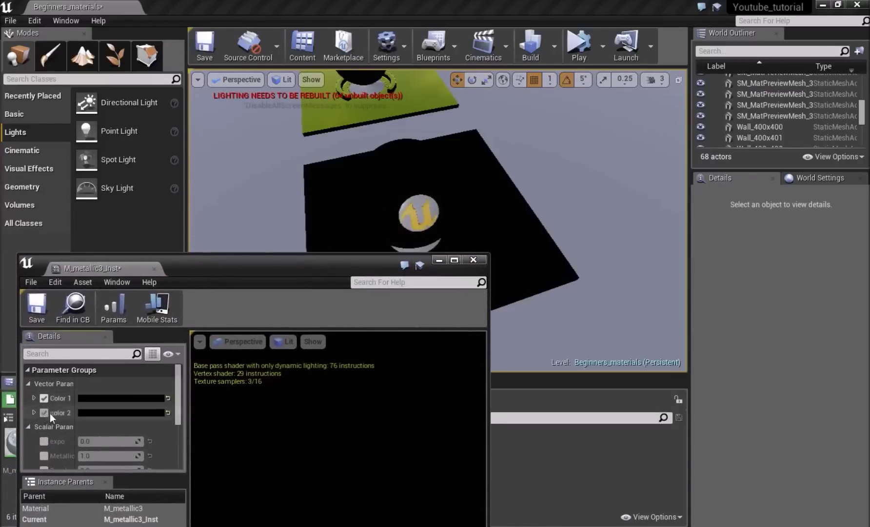
left_click(108, 395)
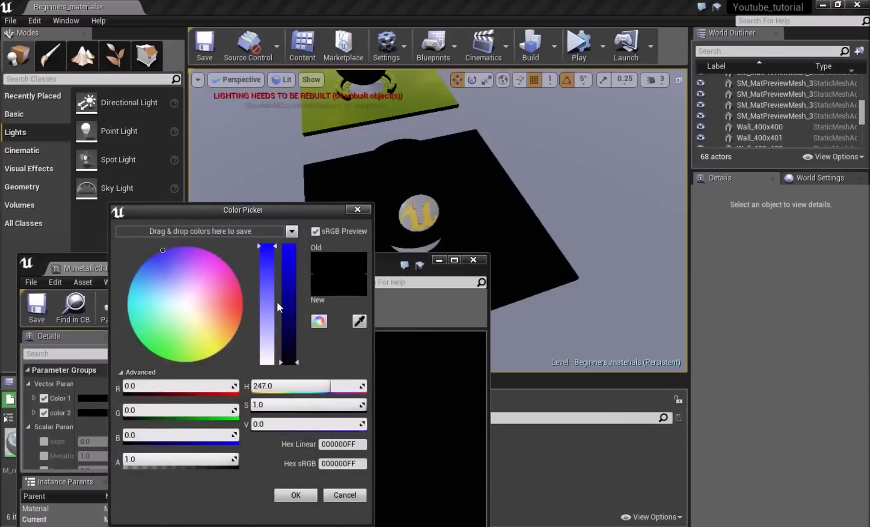
left_click_drag(278, 305, 283, 229)
left_click_drag(194, 324, 267, 376)
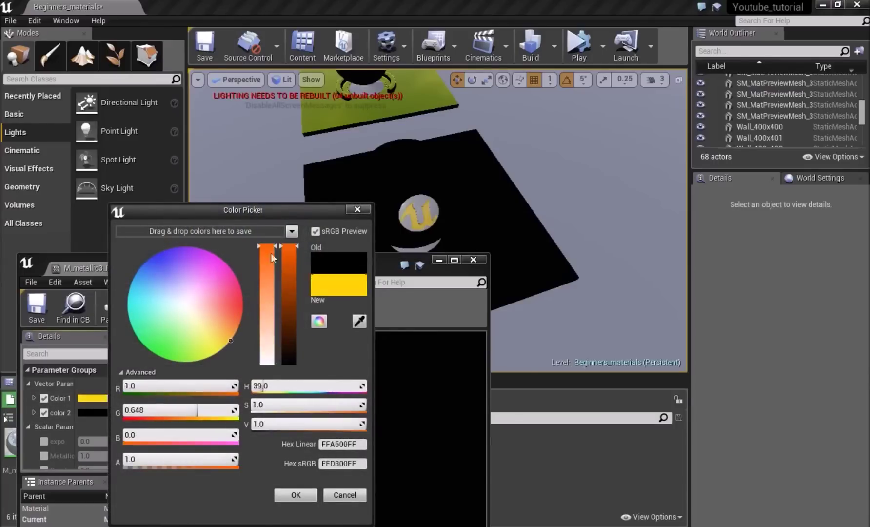
left_click(293, 494)
Step: Set color 2 of the instance to pinkish red, hex sRGB FF0062FF
left_click(83, 416)
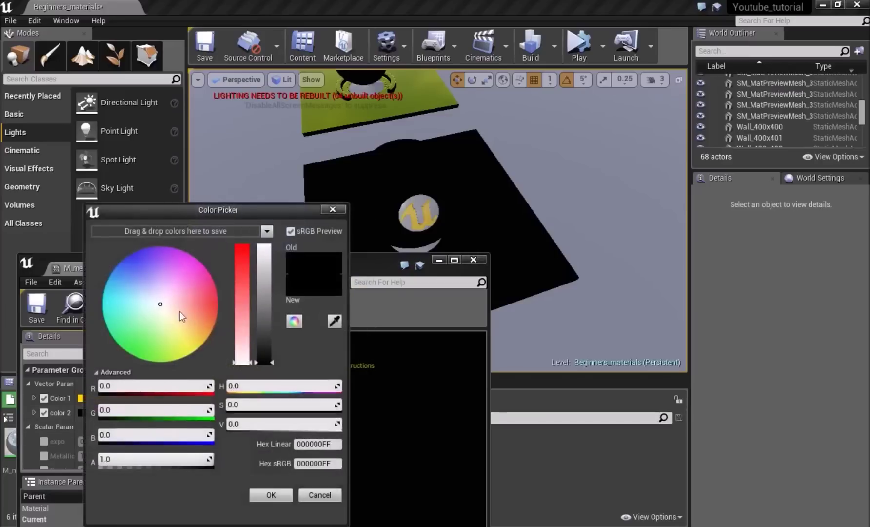
mouse_move(224, 285)
left_mouse_down()
mouse_move(235, 294)
mouse_move(267, 232)
left_mouse_up()
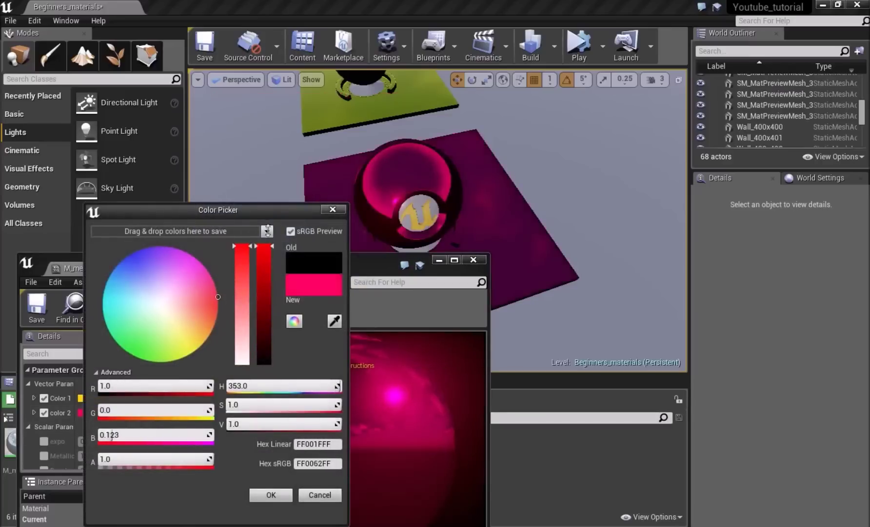
left_click(271, 494)
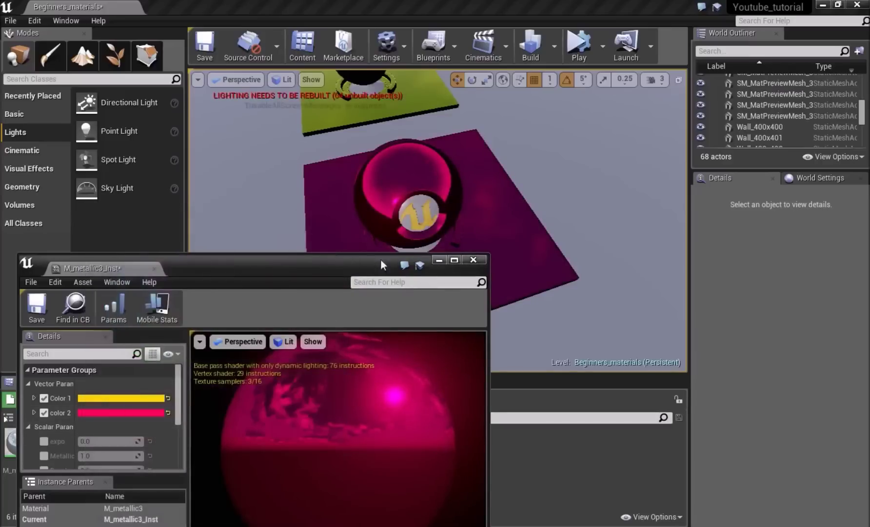
Step: Reopen the M_metallic3 graph beside the viewport and compare its Fresnel blend with the instance colors on the preview mesh
left_click_drag(343, 267, 305, 280)
mouse_move(297, 230)
right_mouse_down()
mouse_move(268, 229)
mouse_move(280, 231)
right_mouse_up()
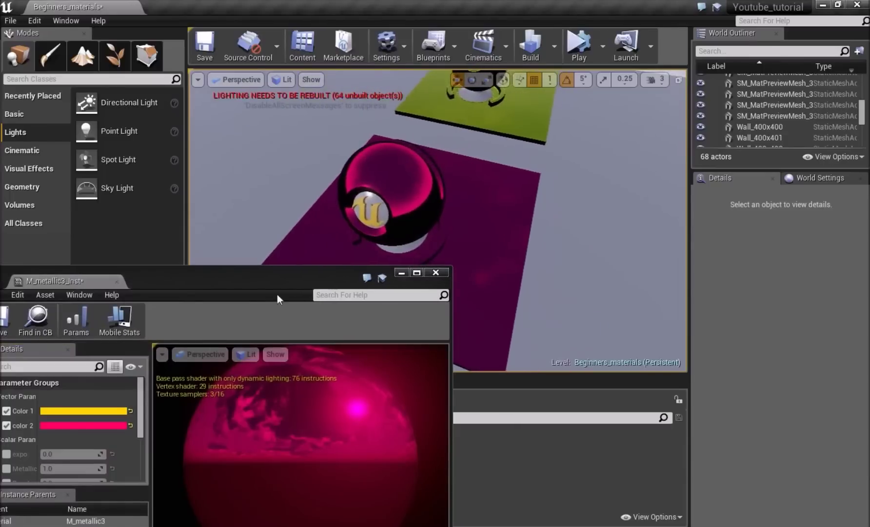
left_click_drag(180, 290, 530, 130)
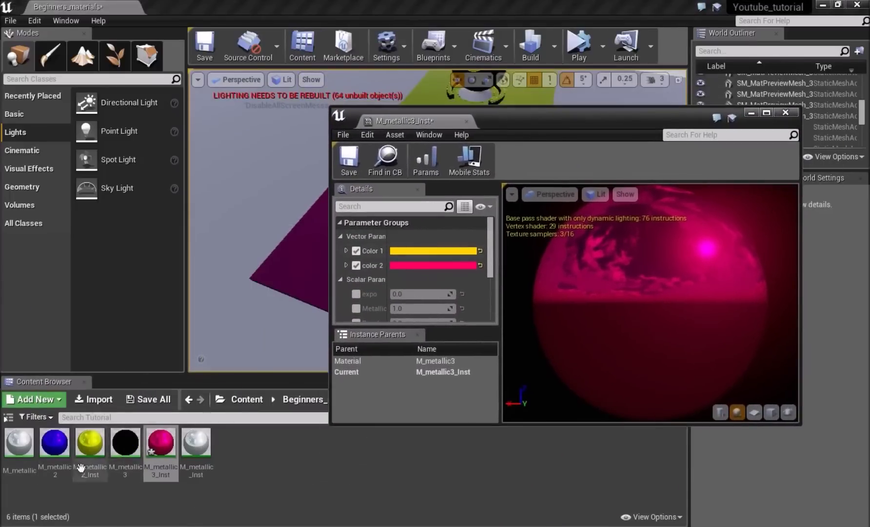
left_click(133, 457)
double_click(132, 457)
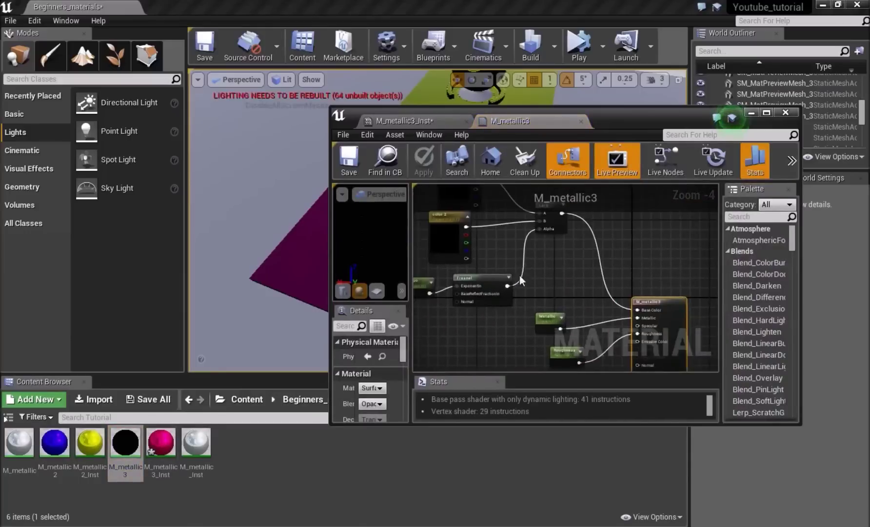
left_click_drag(627, 112, 773, 155)
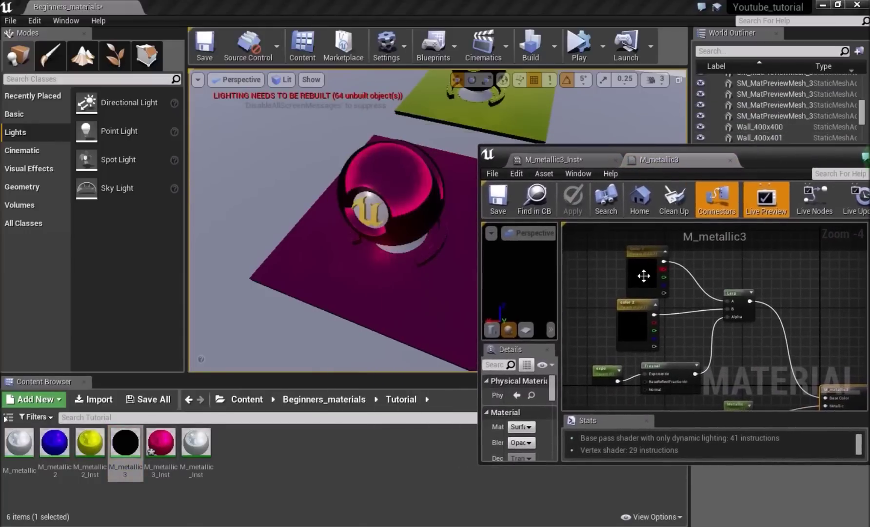
left_click(565, 160)
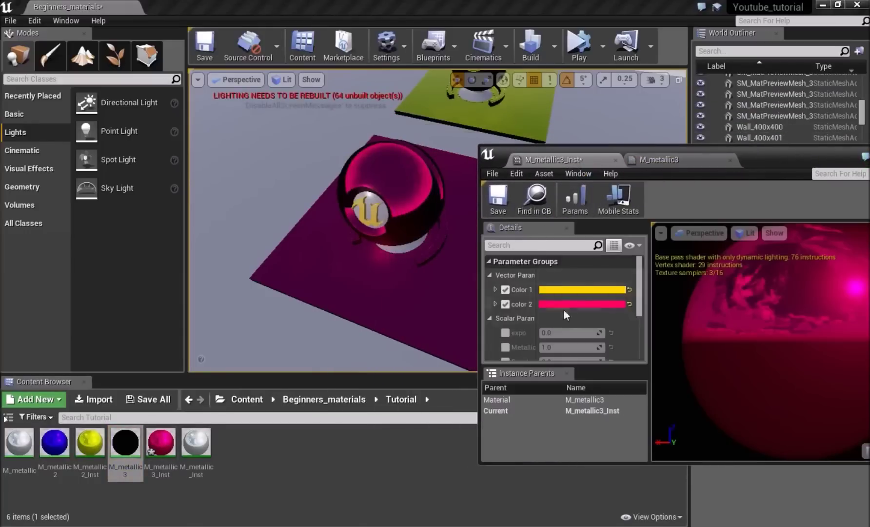
left_click(670, 159)
right_click_drag(364, 277, 400, 290)
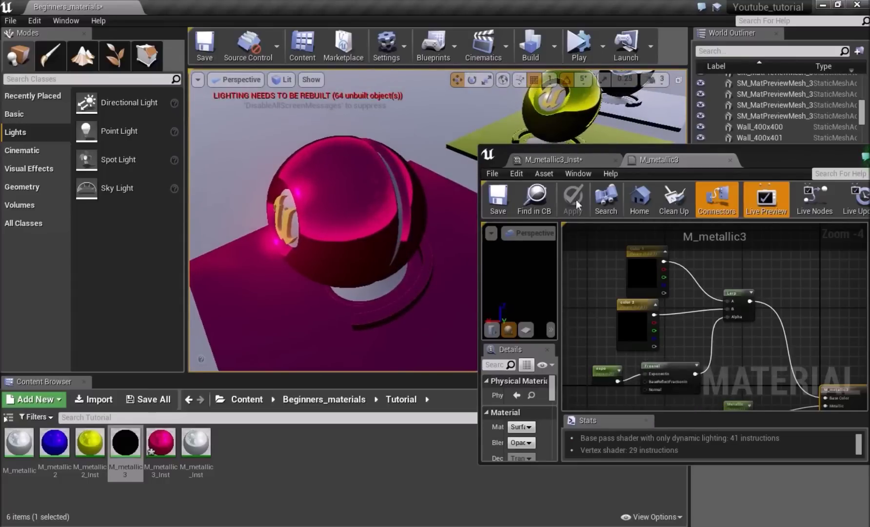
Step: Enable the expo override in M_metallic3_Inst and raise it to about 0.45, checking the blend on the preview mesh
left_click(554, 159)
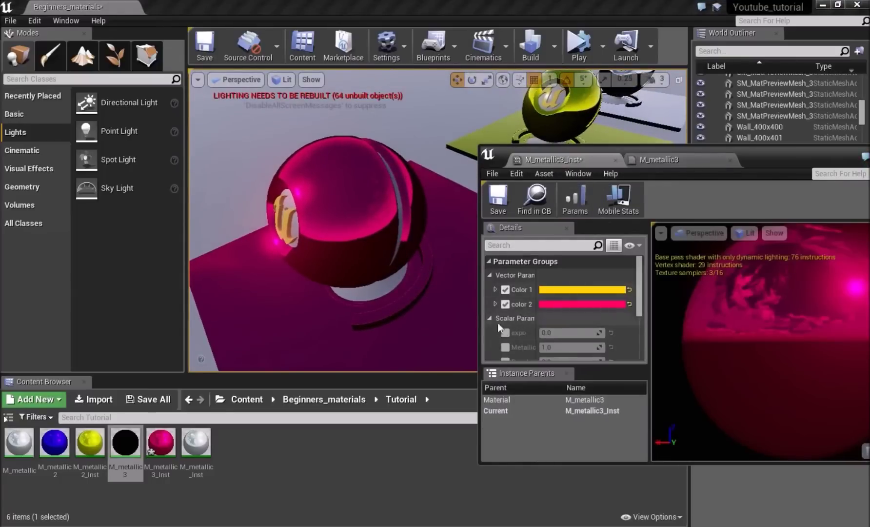
left_click(505, 333)
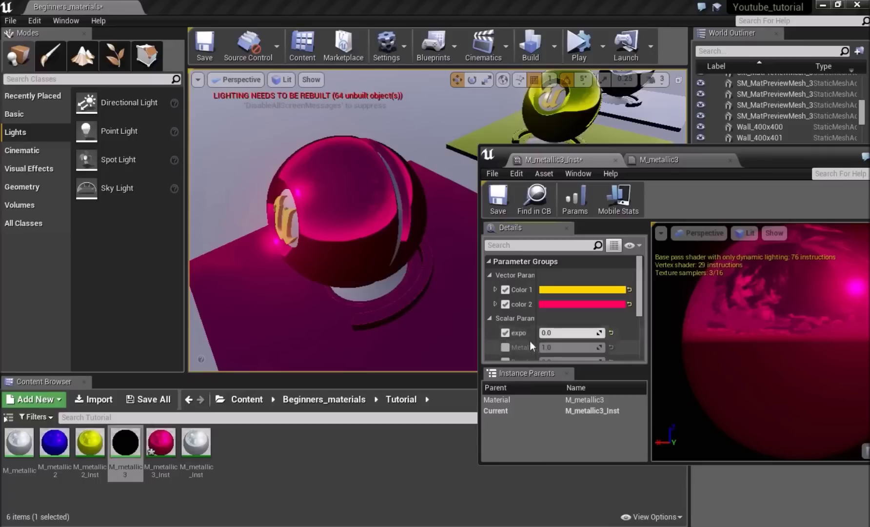
left_click_drag(548, 332, 553, 333)
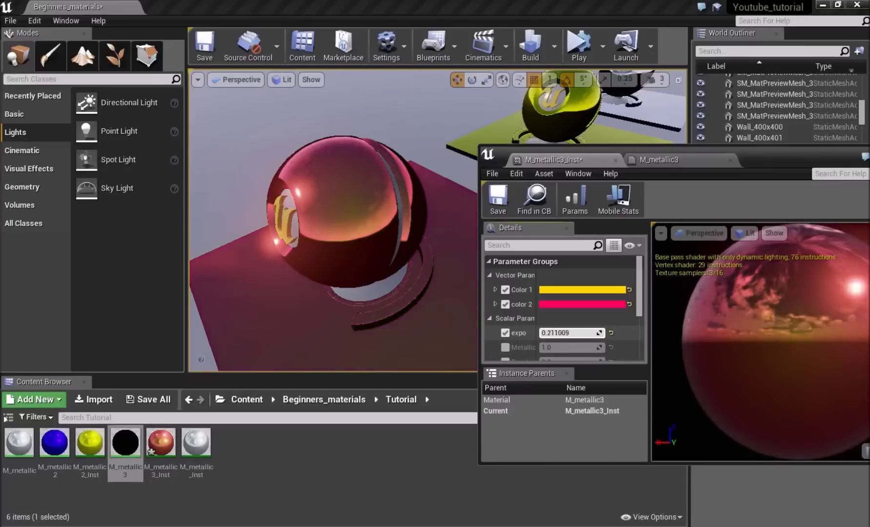
right_click_drag(463, 322, 446, 303)
right_click_drag(472, 354, 457, 343)
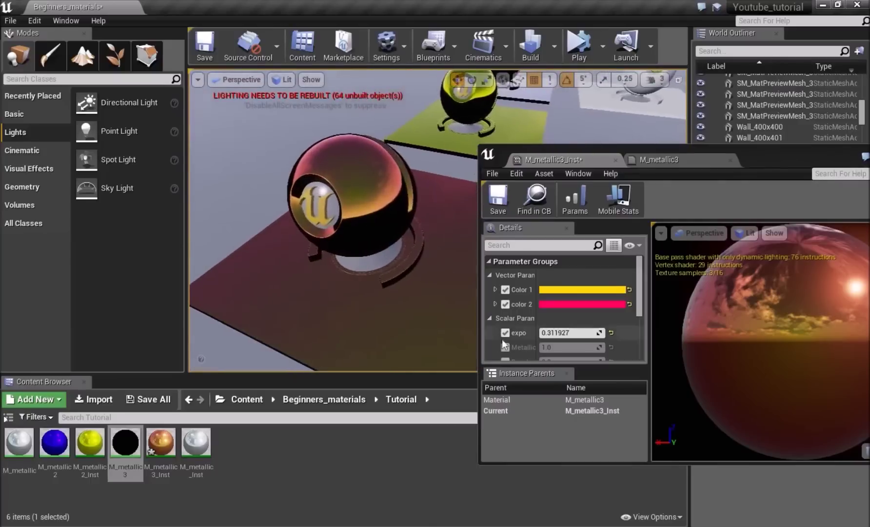
left_click_drag(557, 332, 573, 332)
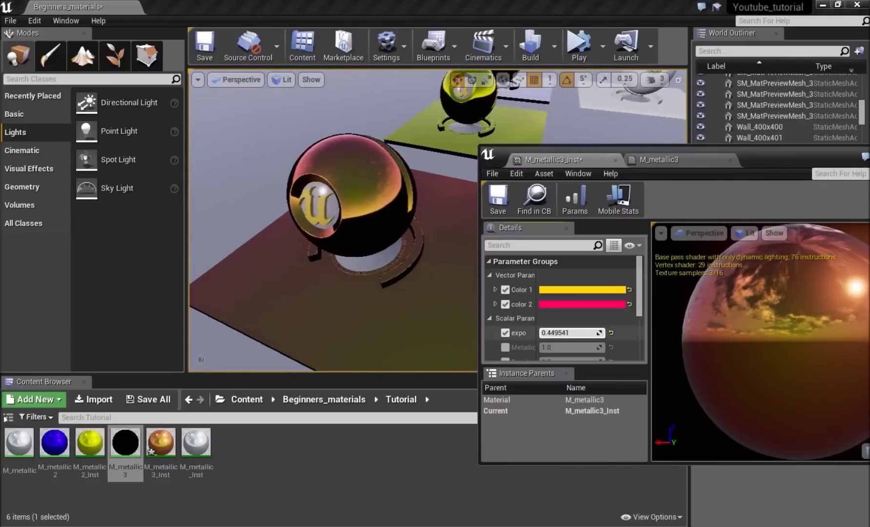
Step: Set Color 1 of M_metallic3_Inst to blue, hex sRGB 0045FFFF
left_click(583, 289)
left_click_drag(633, 302, 617, 238)
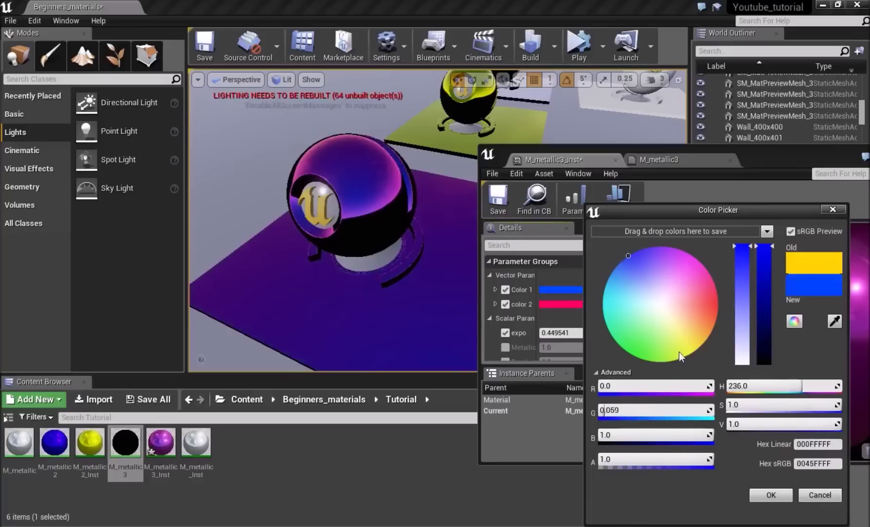
left_click(770, 494)
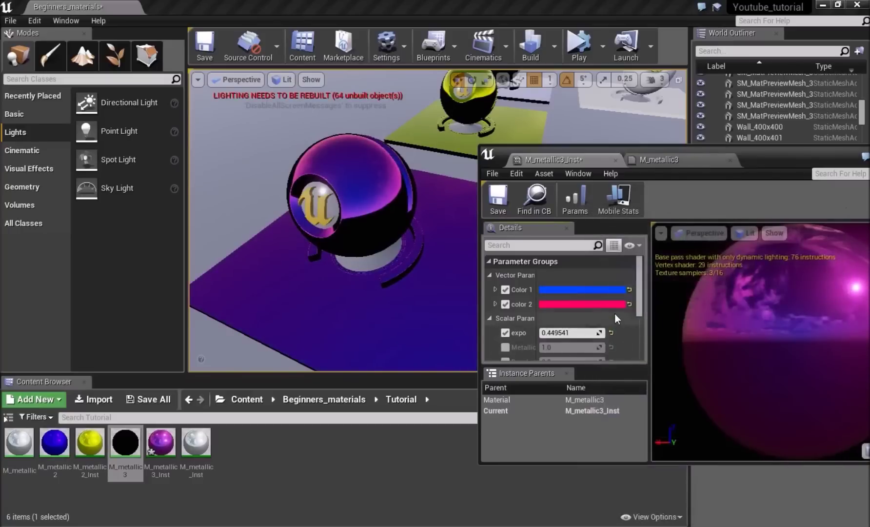
Step: Set color 2 of M_metallic3_Inst to green, hex sRGB 7DFF00FF, and save the instance
left_click(618, 304)
left_click(446, 344)
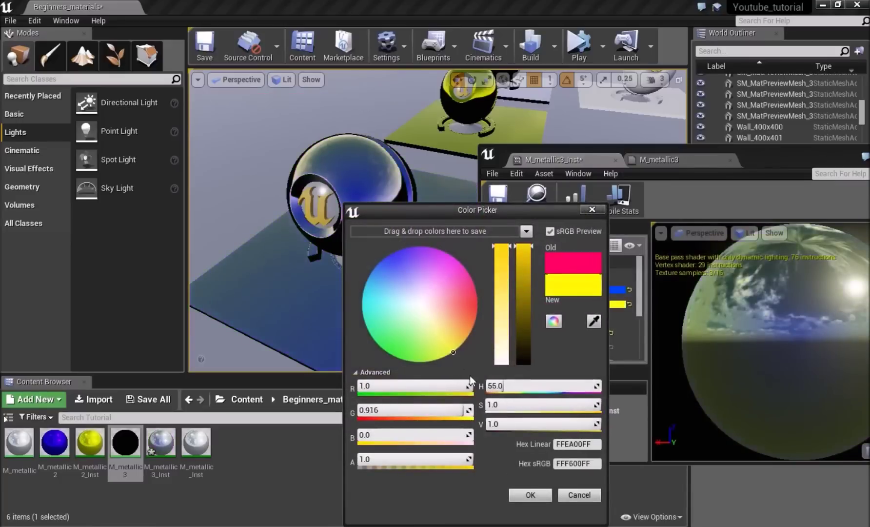
left_click_drag(432, 328, 392, 394)
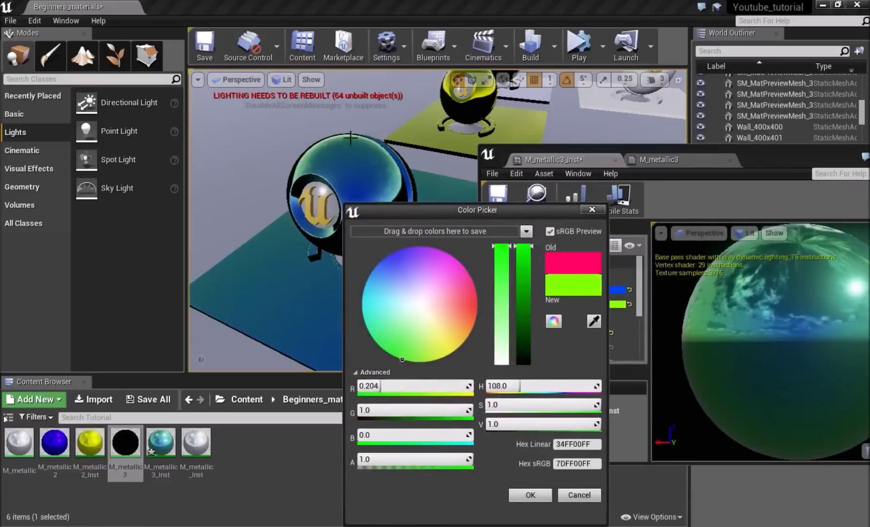
left_click(536, 492)
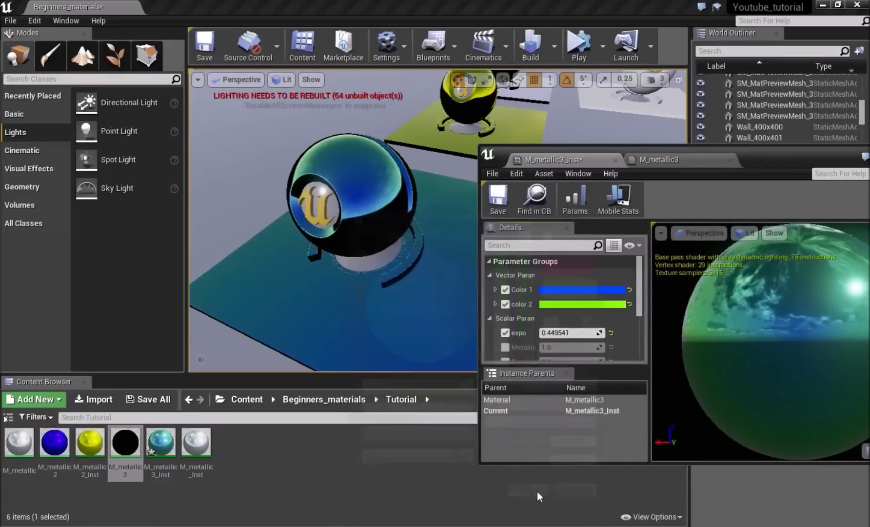
left_click(487, 206)
mouse_move(346, 254)
right_mouse_down()
mouse_move(349, 278)
mouse_move(332, 273)
mouse_move(347, 254)
right_mouse_up()
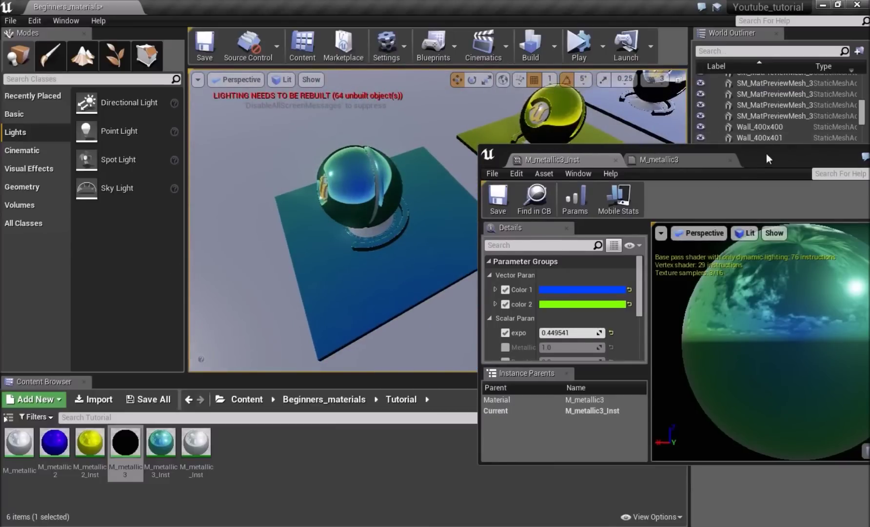
Step: Examine how the expo parameter feeds the Fresnel exponent in the M_metallic3 graph and compare it with the preview mesh
left_click_drag(768, 157, 690, 161)
scroll(450, 318, "down", 1)
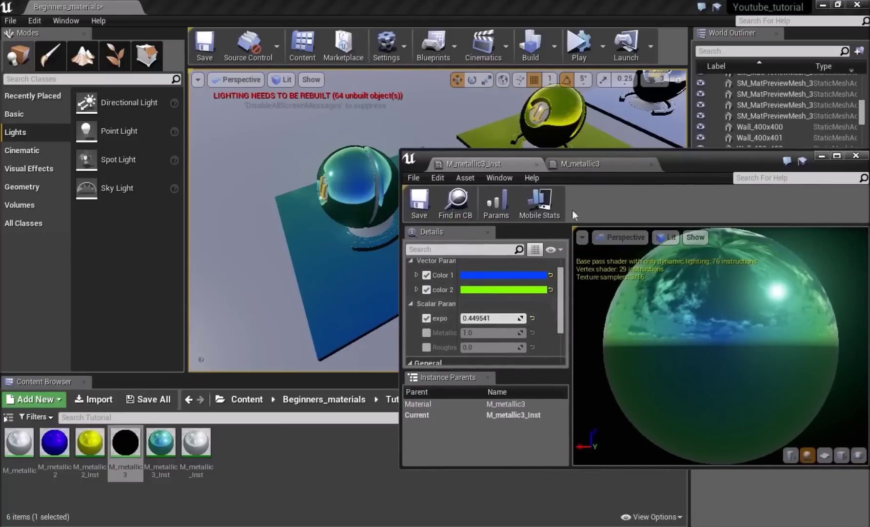
left_click(581, 164)
right_click_drag(565, 317, 565, 268)
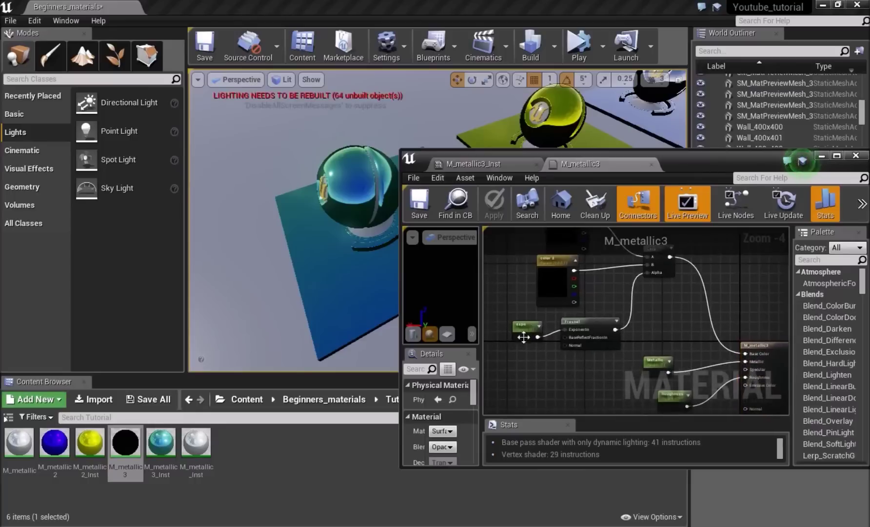
scroll(523, 331, "up", 3)
left_click(570, 359)
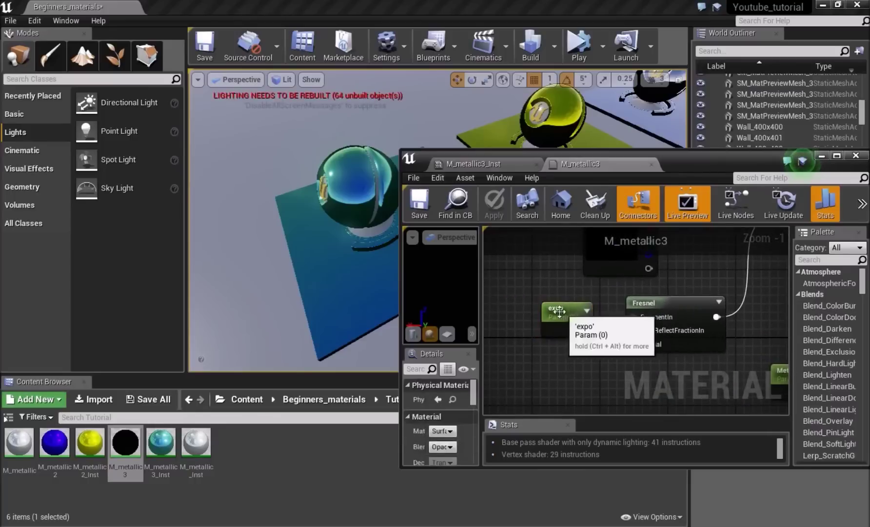
right_click_drag(302, 293, 322, 281)
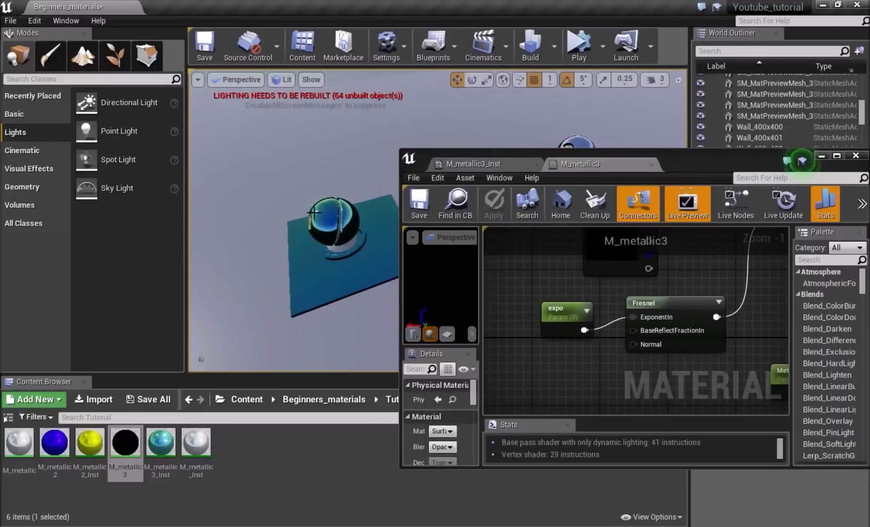
Step: Duplicate the blue-green preview mesh together with its slab and place the copies beside the originals
left_click(333, 275)
left_click(349, 247)
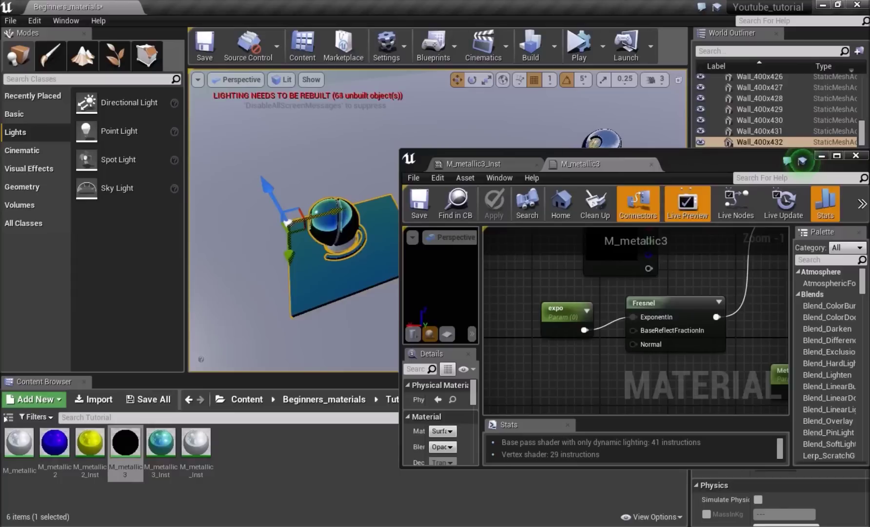
left_click_drag(710, 165, 663, 285)
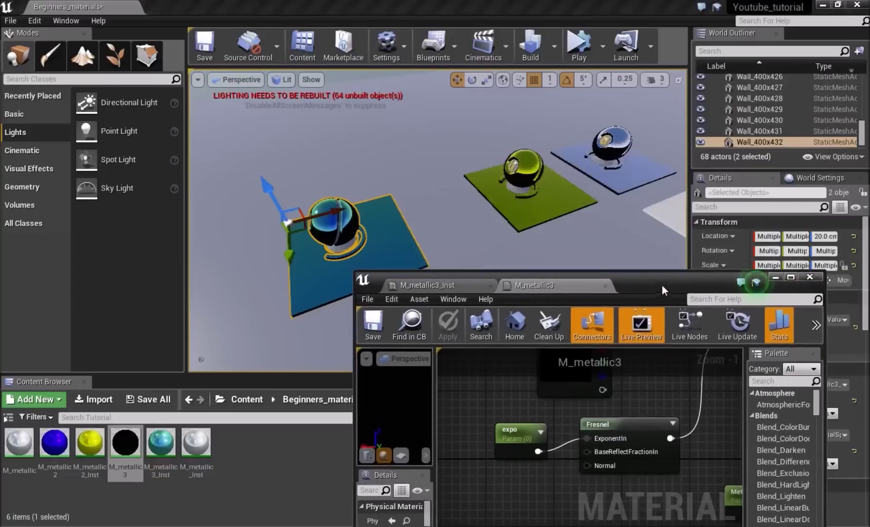
left_click_drag(330, 209, 400, 200)
right_click_drag(405, 201, 353, 192)
left_click_drag(376, 183, 214, 238, "alt")
left_click(254, 161)
right_click_drag(254, 161, 200, 159)
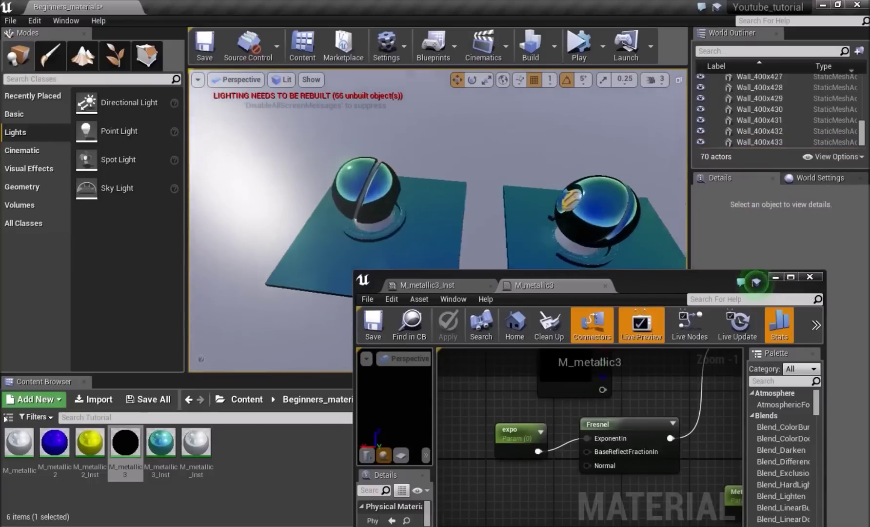
Step: Review the M_metallic3 graph in an enlarged window and close both the material and its instance
double_click(686, 279)
right_click_drag(299, 297, 326, 313)
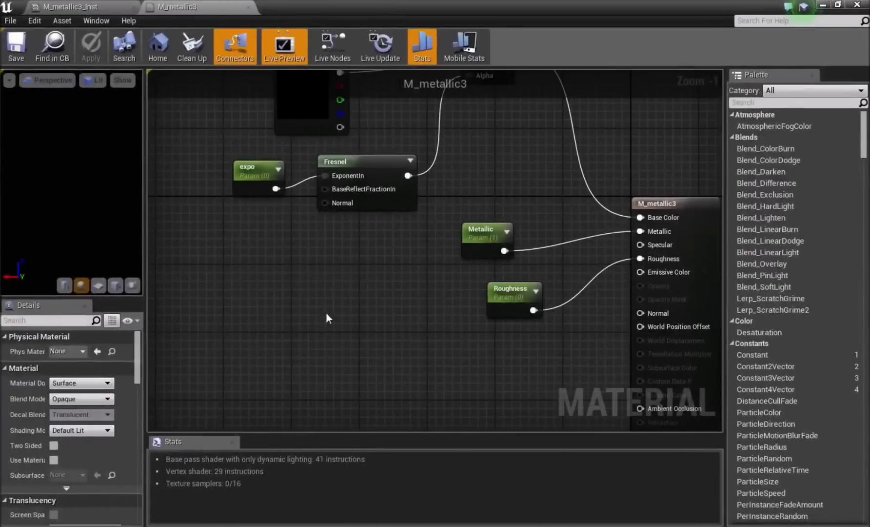
right_click_drag(433, 216, 402, 303)
scroll(375, 304, "down", 1)
left_click(249, 7)
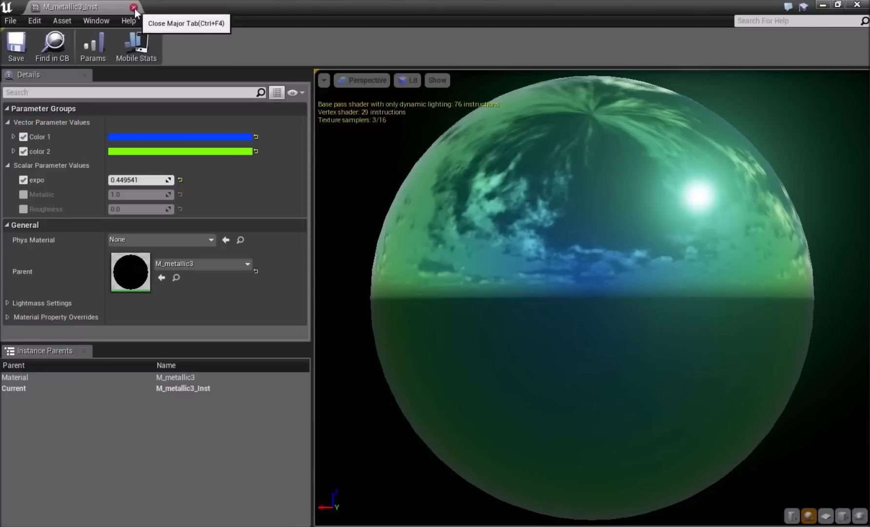
left_click(133, 7)
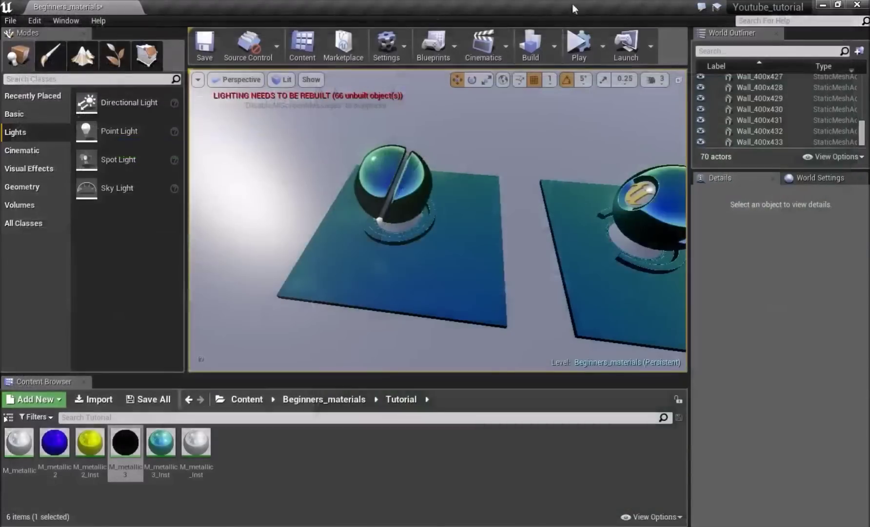
Step: Duplicate the M_metallic3 material as M_metallic4 and open the copy's graph
left_click(136, 446)
right_click(130, 441)
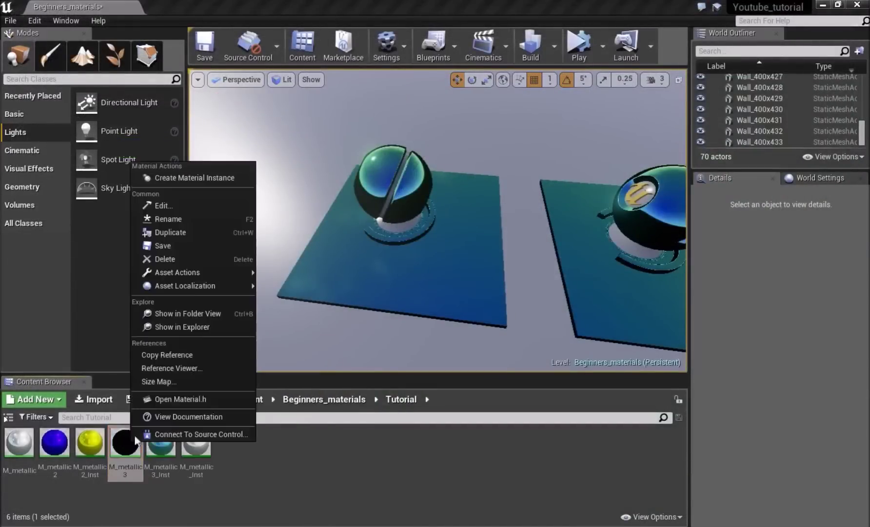
left_click(185, 230)
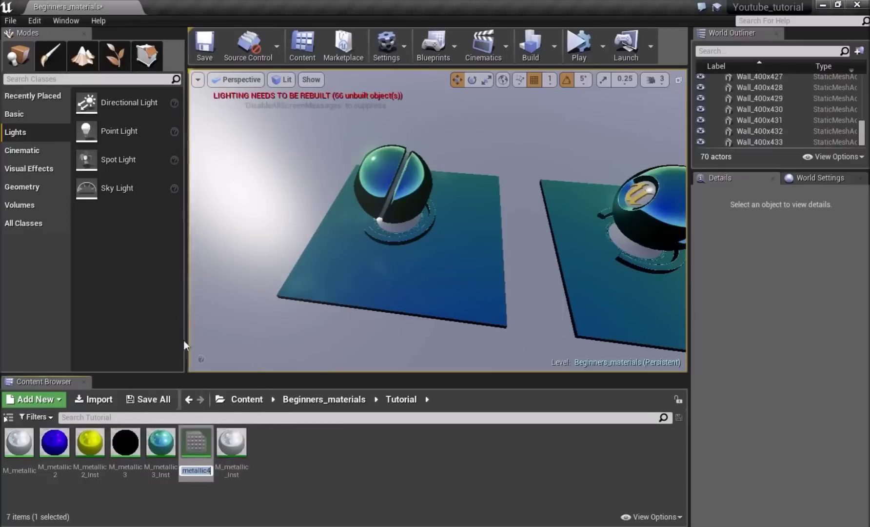
double_click(199, 444)
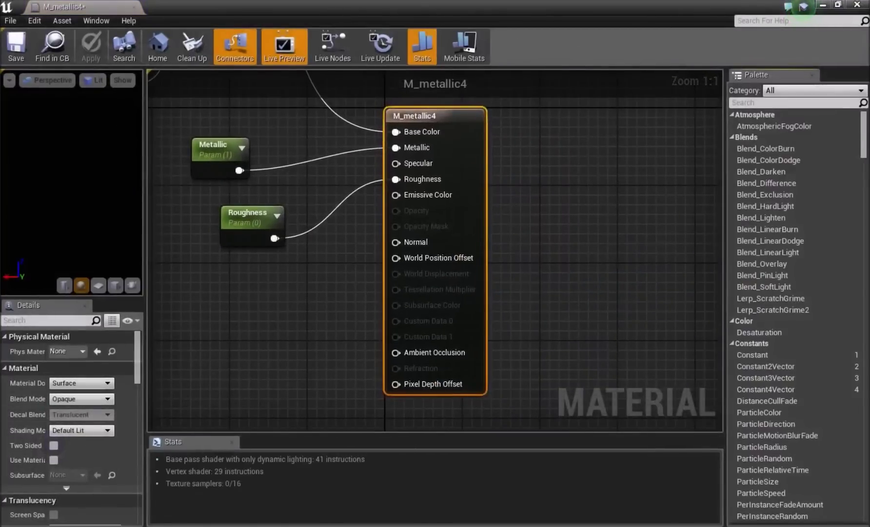
Step: Check the Metallic and Roughness parameters of M_metallic4, then save and close the material
right_click_drag(250, 271, 291, 335)
left_click(266, 311)
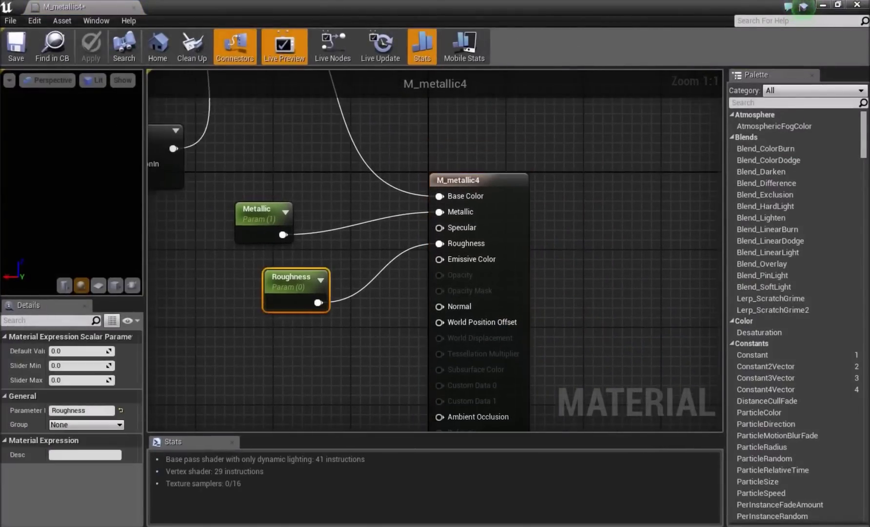
right_click_drag(213, 250, 223, 264)
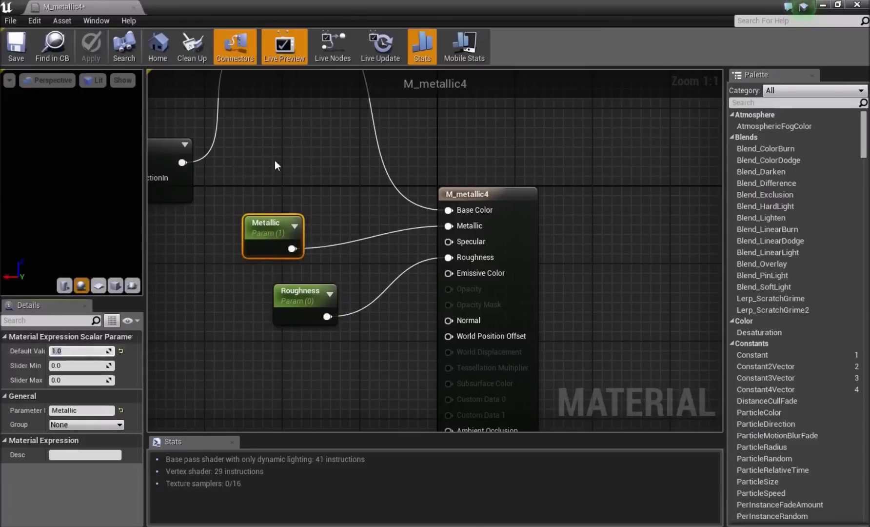
left_click(299, 183)
right_click_drag(298, 183, 318, 204)
left_click(6, 57)
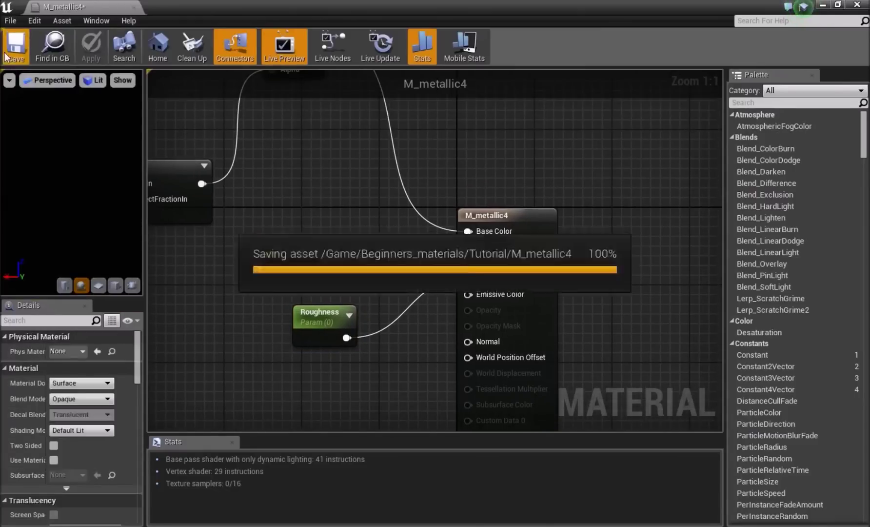
left_click(856, 5)
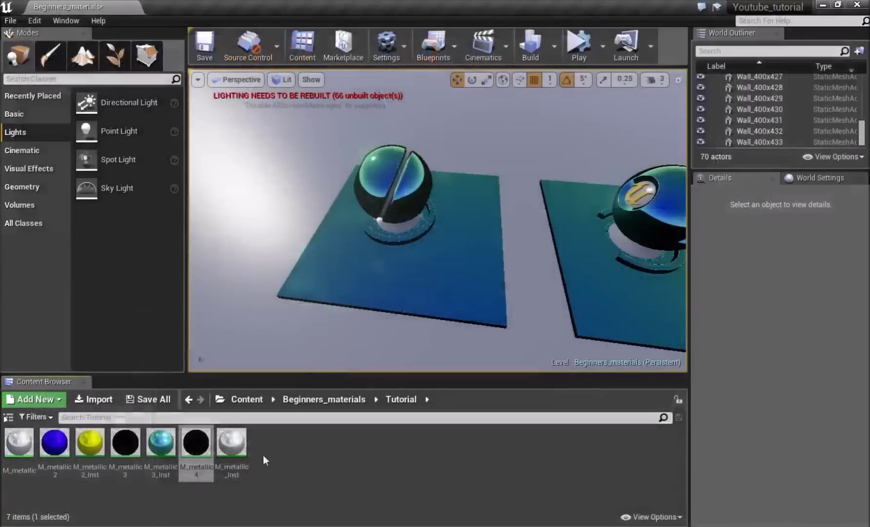
Step: Create the instance M_metallic4_Inst from M_metallic4 and apply it to the duplicated slab and preview mesh
right_click(197, 459)
left_click(277, 183)
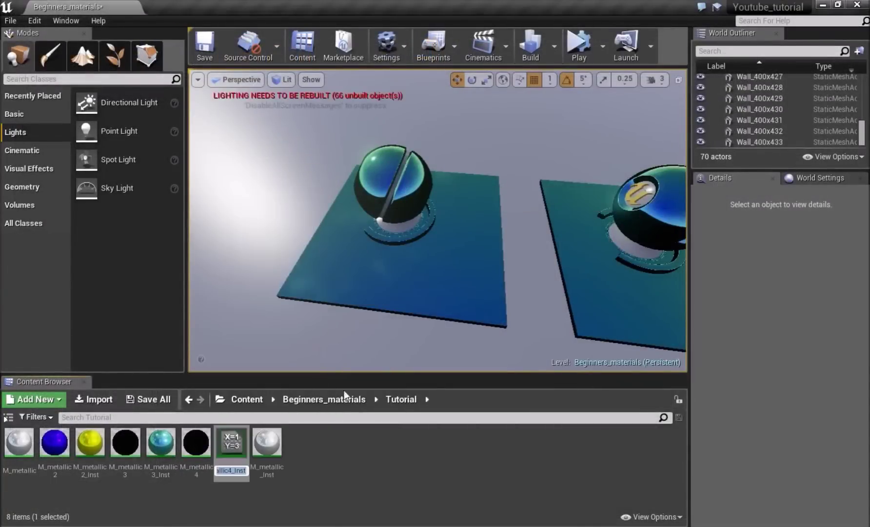
left_click_drag(357, 320, 367, 306)
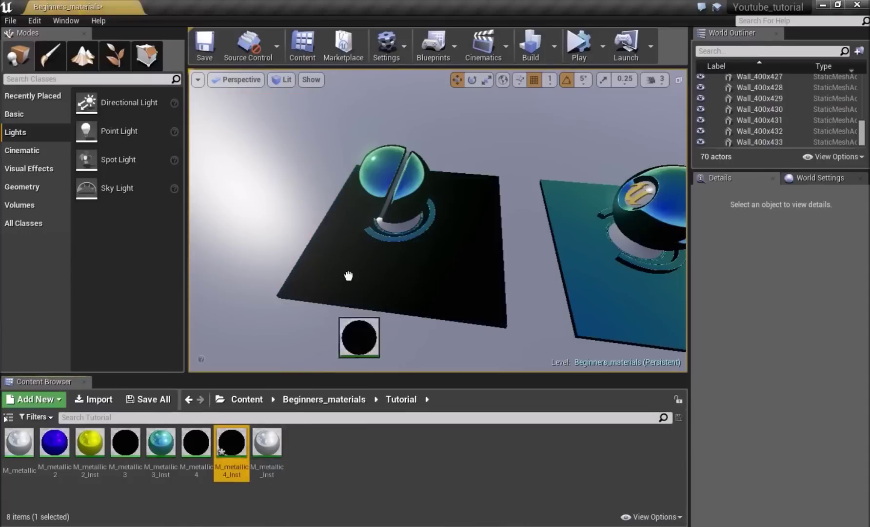
left_click_drag(371, 181, 373, 182)
Step: Open M_metallic4_Inst in a reduced window beside the viewport and enable the Color 1 and color 2 overrides
double_click(233, 455)
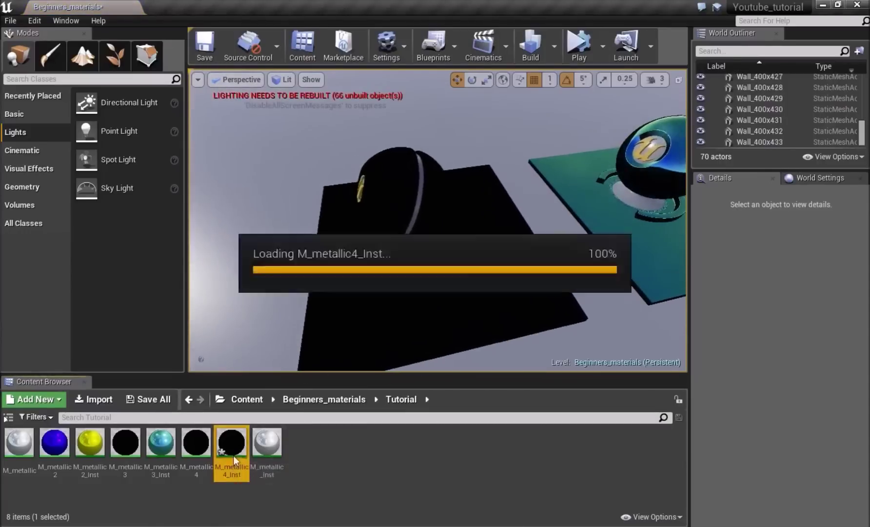
left_click(837, 5)
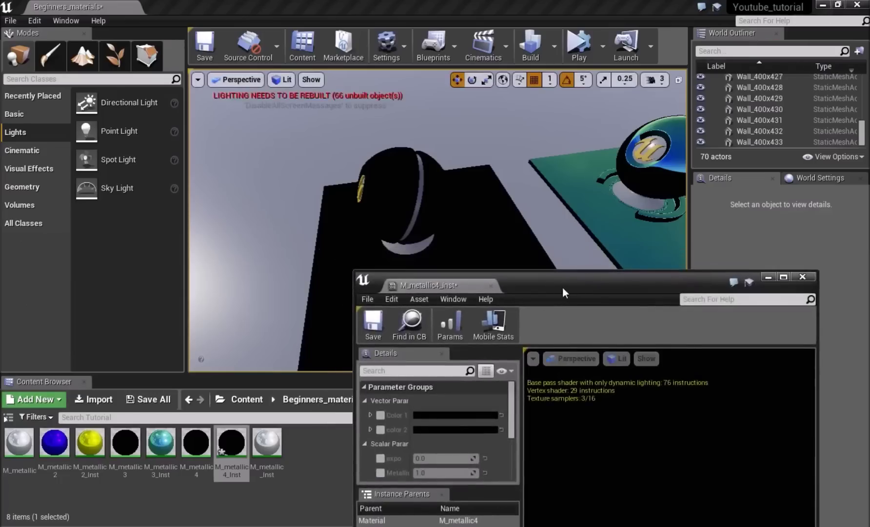
left_click_drag(563, 293, 576, 208)
left_click(392, 331)
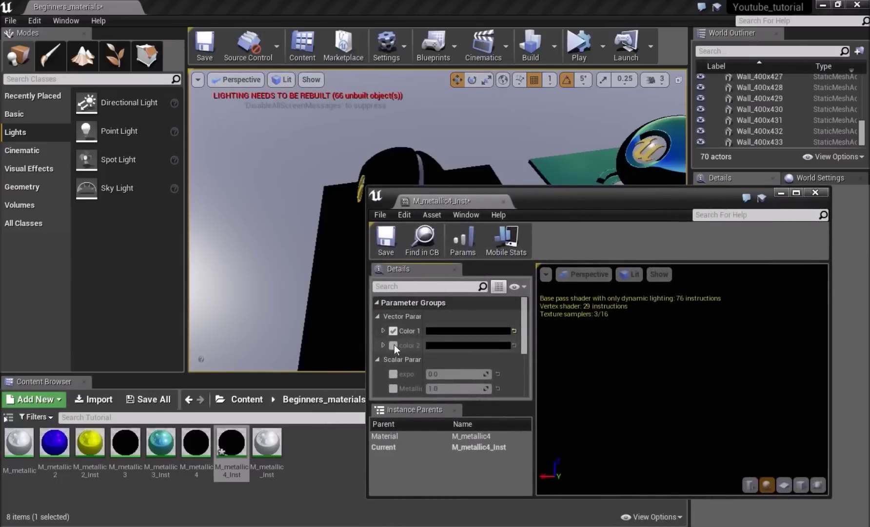
left_click(392, 345)
Step: Set Color 1 of M_metallic4_Inst to a fully bright violet-blue with hue 245 and saturation 1.0
left_click(447, 331)
left_click(500, 251)
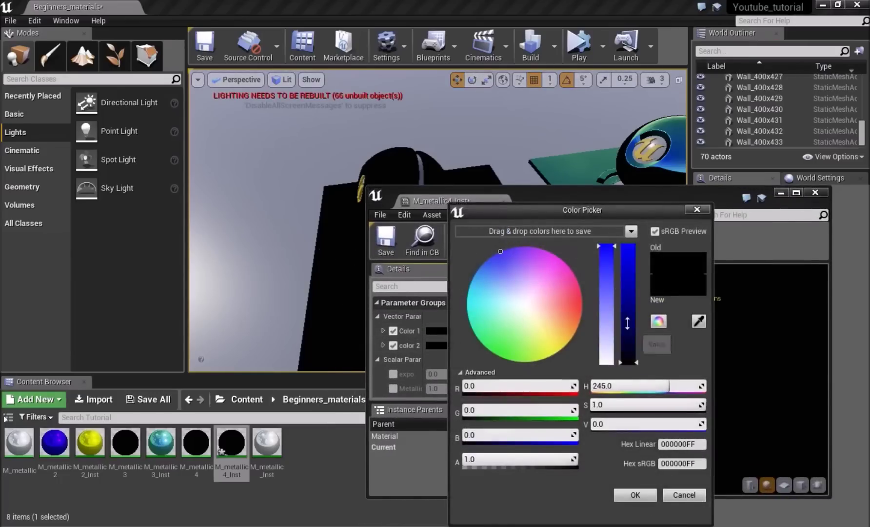
left_click_drag(628, 322, 627, 244)
left_click(634, 495)
Step: Set color 2 of M_metallic4_Inst to a fully bright green with hue 121, and Color 1 to yellow with hue 52
left_click(446, 345)
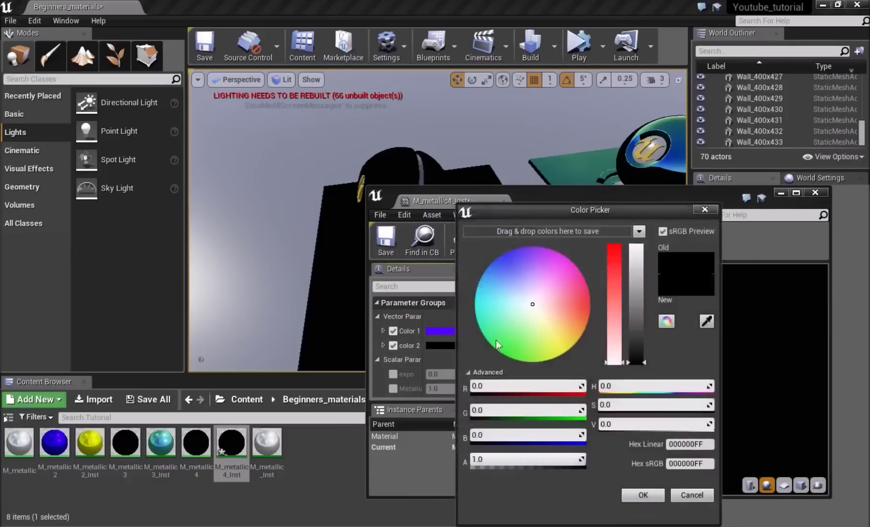
left_click_drag(639, 341, 636, 245)
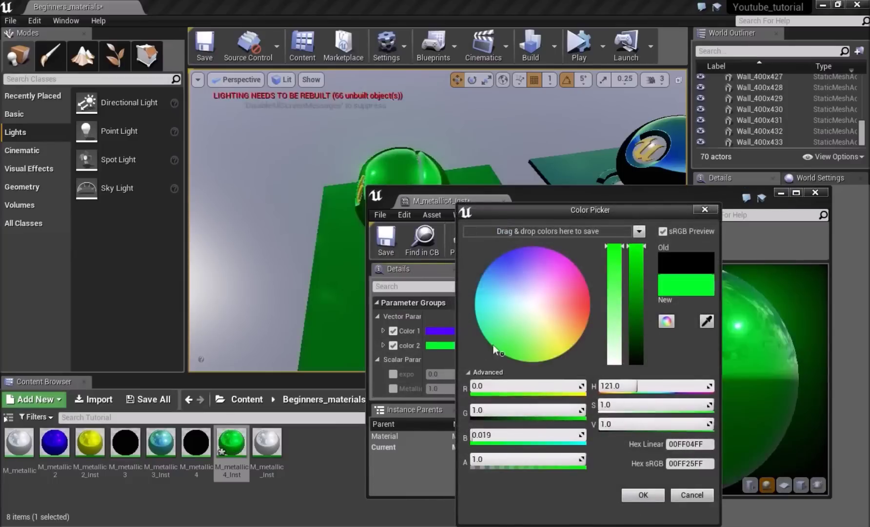
left_click(434, 329)
left_click_drag(523, 336, 559, 361)
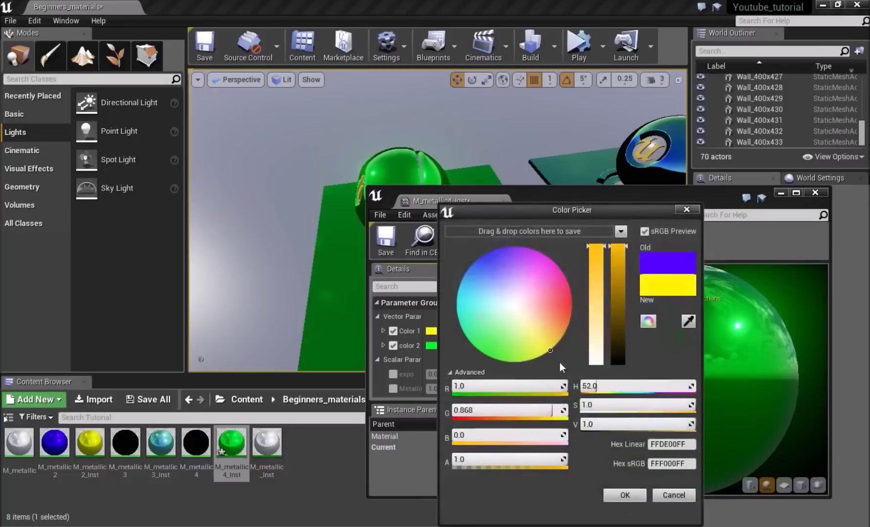
left_click(625, 495)
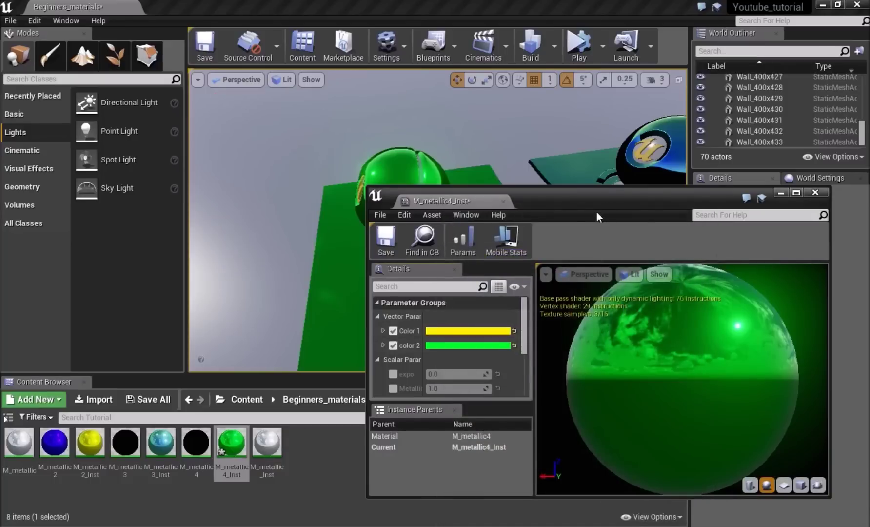
Step: Enable the expo override of M_metallic4_Inst and set it to 0.2, keeping the preview mesh in view
left_click_drag(602, 207, 626, 184)
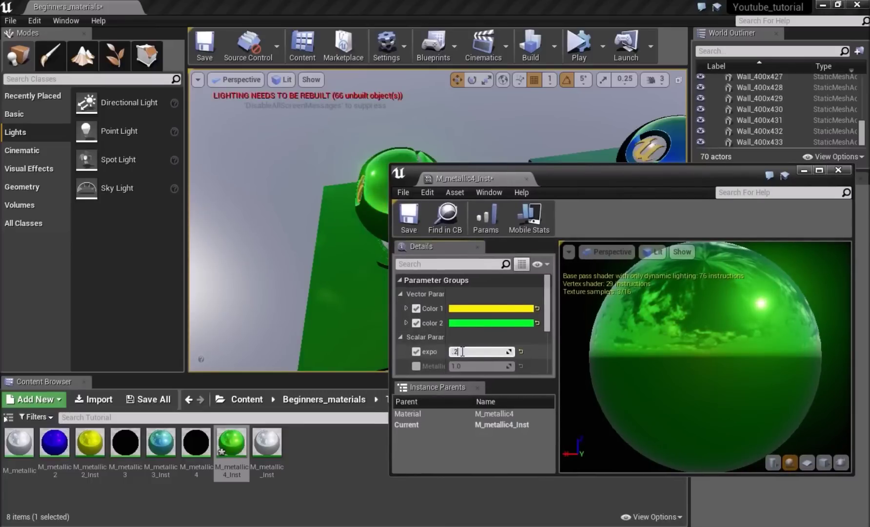
type("0.2")
key("Return")
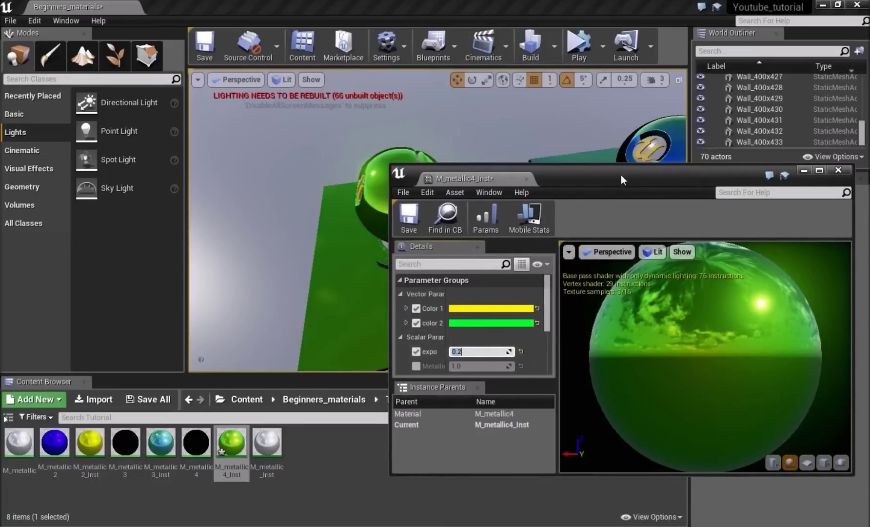
left_click_drag(622, 177, 653, 190)
right_click_drag(358, 201, 349, 208)
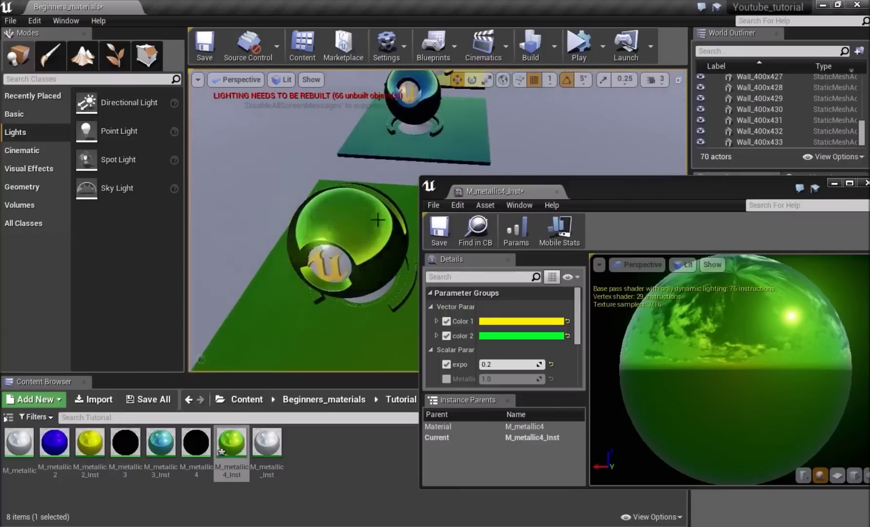
Step: Override Metallic with 0.0 and Roughness with 1.0 in M_metallic4_Inst and save the instance
left_click_drag(633, 195, 625, 159)
scroll(514, 304, "down", 2)
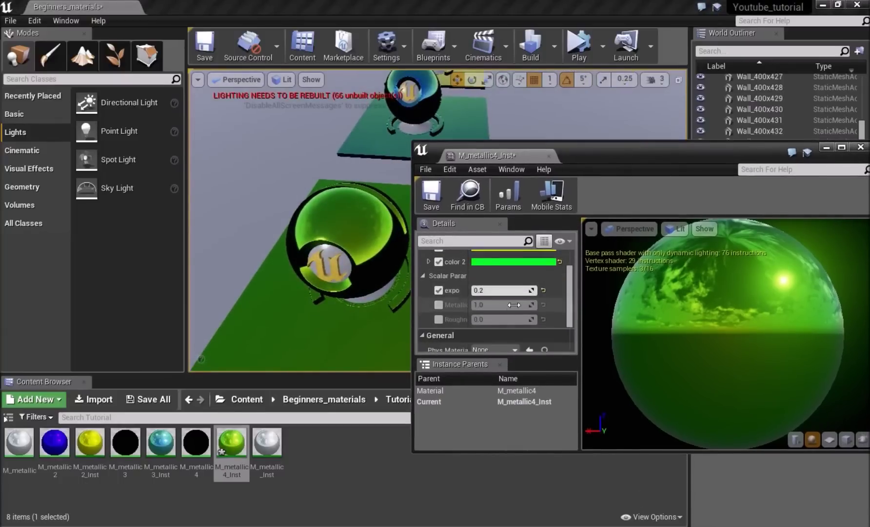
left_click(441, 305)
key("Return")
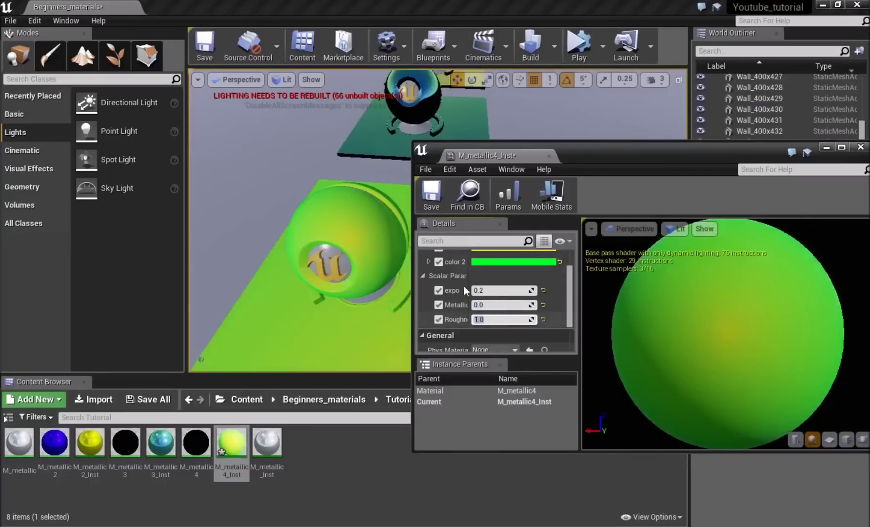
left_click(432, 191)
Step: Examine the two-colour blend on the preview mesh and slab from several angles, and close the M_metallic4_Inst editor
left_click_drag(606, 159, 329, 445)
right_click_drag(425, 286, 542, 263)
right_click_drag(390, 258, 439, 278)
left_click_drag(438, 462, 434, 370)
right_click_drag(442, 215, 419, 206)
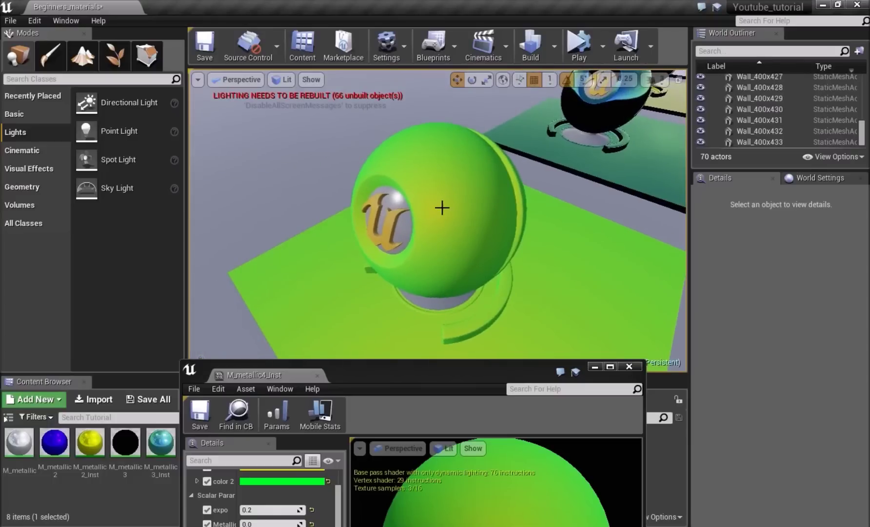
left_click_drag(484, 373, 486, 352)
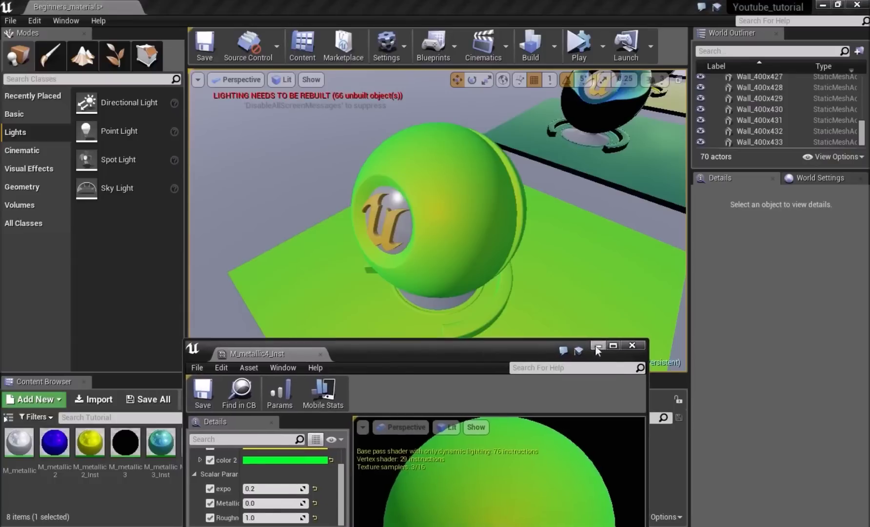
double_click(567, 344)
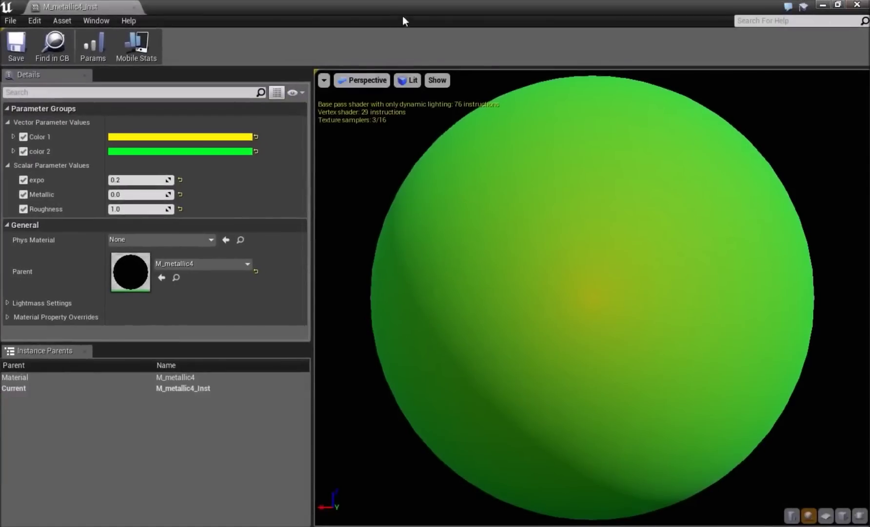
left_click(858, 5)
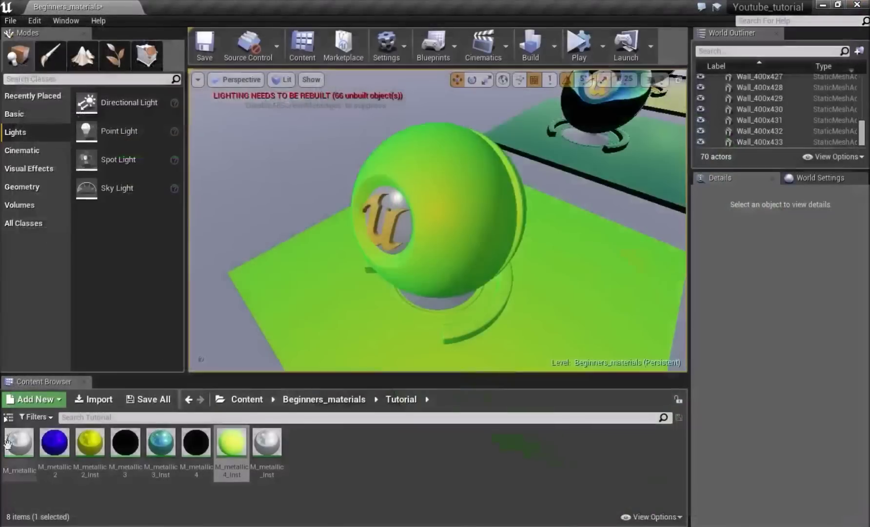
Step: Duplicate the original M_metallic material in the Tutorial folder
left_click(20, 463)
right_click(19, 451)
mouse_move(102, 226)
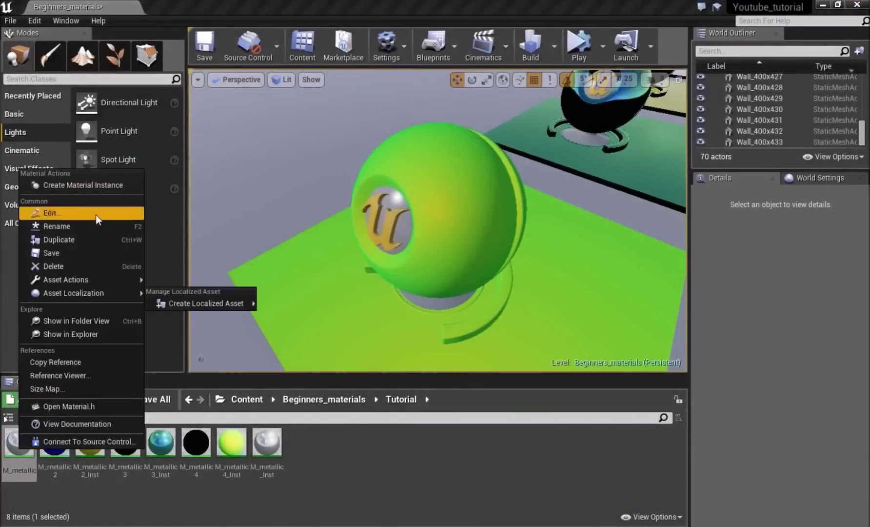
left_click(86, 236)
Step: Duplicate the green slab and its preview mesh, placing the copies on the free floor beside the originals
right_click_drag(420, 292, 468, 280)
key("s")
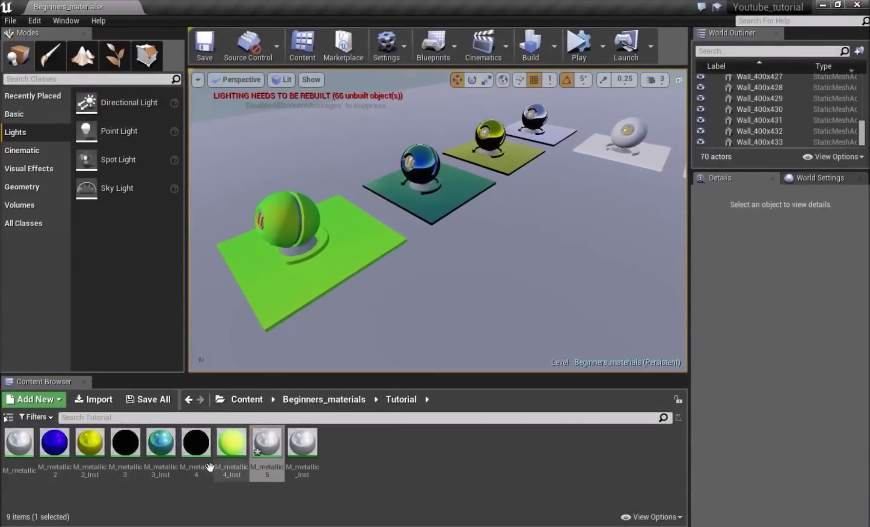
right_click_drag(419, 292, 341, 294)
key("w")
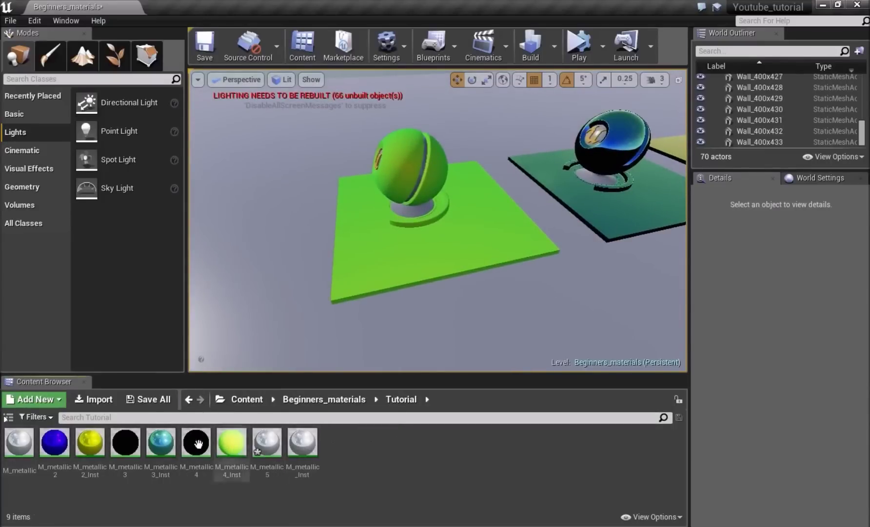
right_click_drag(485, 233, 468, 233)
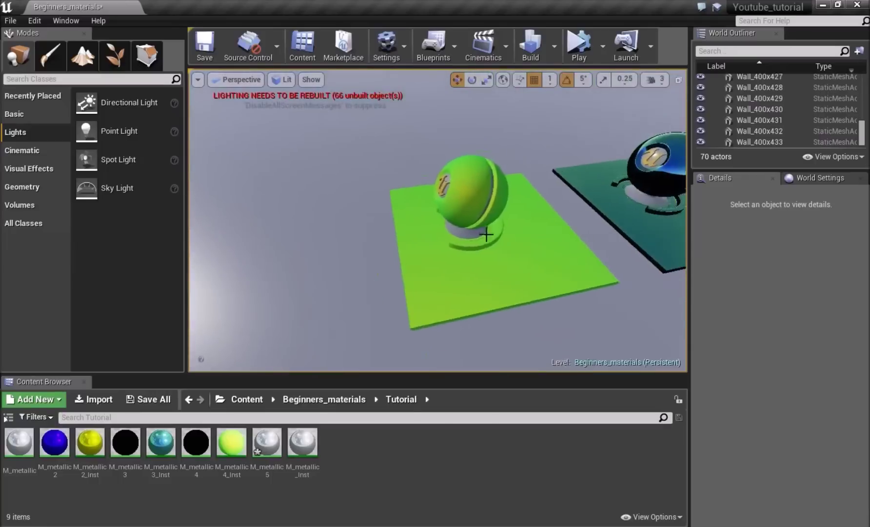
left_click(454, 245)
left_click(476, 249, "ctrl")
left_click_drag(439, 192, 268, 224, "alt")
left_click(379, 266)
mouse_move(374, 269)
right_mouse_down()
mouse_move(326, 280)
mouse_move(375, 270)
right_mouse_up()
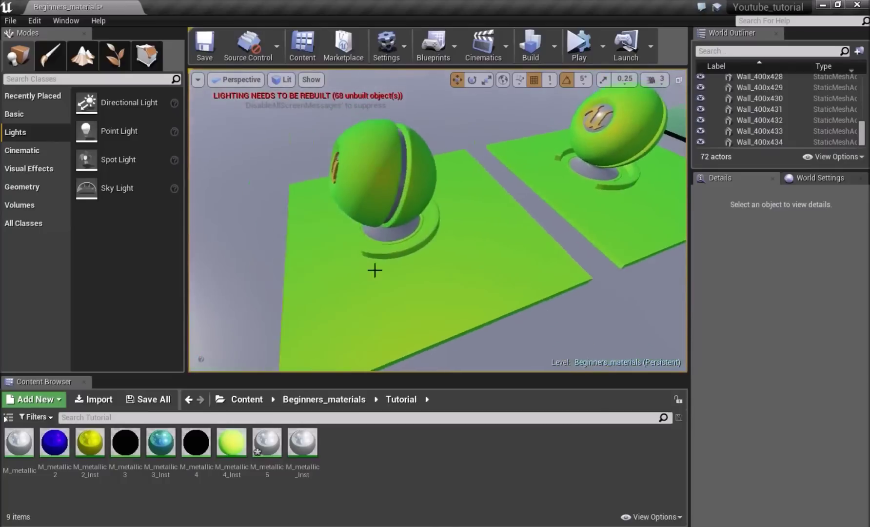
Step: Create a material instance from M_metallic5 and apply it to the newly duplicated preview mesh and slab
left_click(272, 440)
right_click(272, 440)
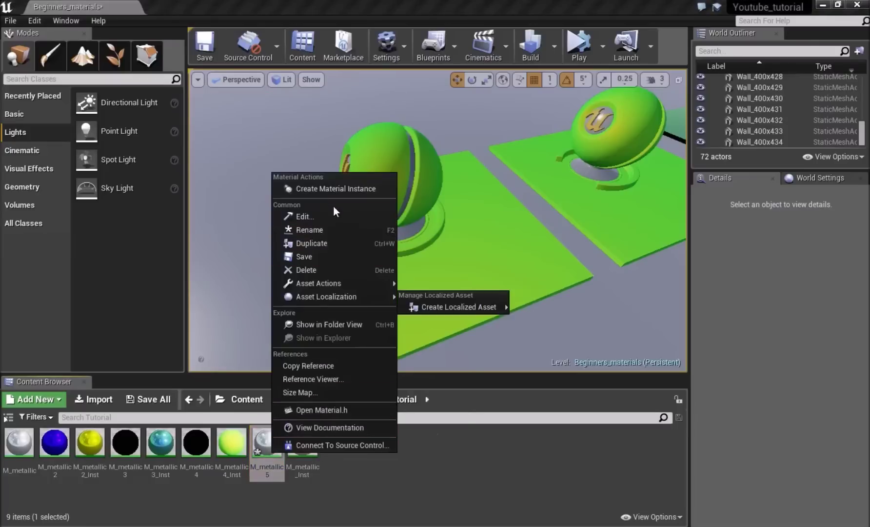
left_click(333, 191)
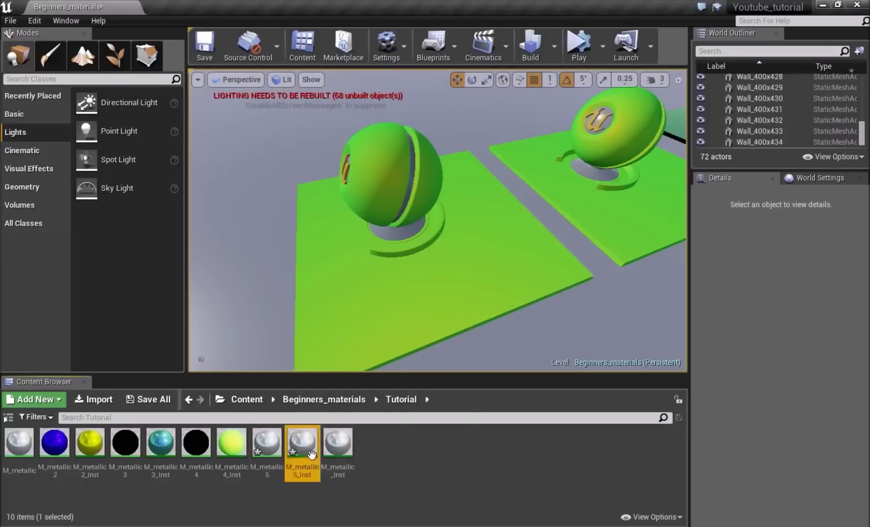
left_click_drag(389, 167, 389, 168)
left_click_drag(365, 306, 371, 310)
right_click_drag(411, 328, 385, 330)
Step: Add a Texture Sample node to M_metallic5 and connect its RGB output to the Normal input
double_click(267, 441)
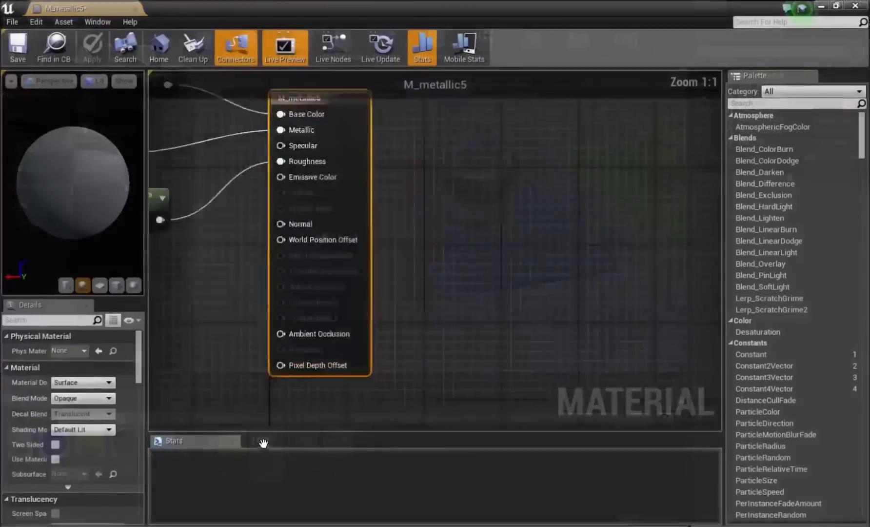
right_click_drag(334, 309, 332, 335)
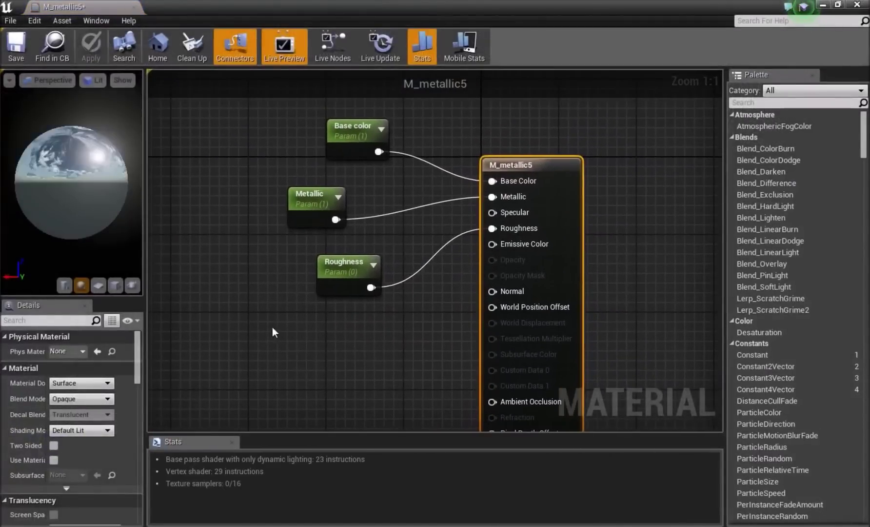
left_click(259, 330)
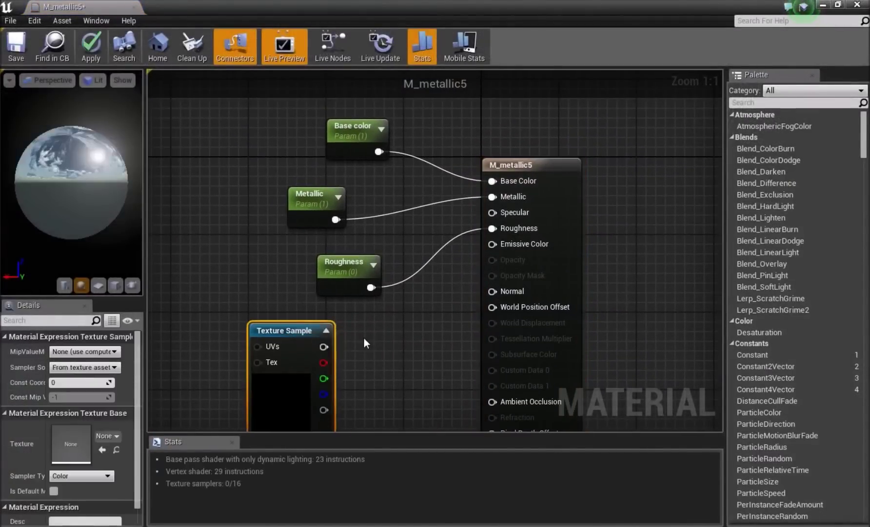
left_click(301, 348)
left_click_drag(496, 292, 496, 292)
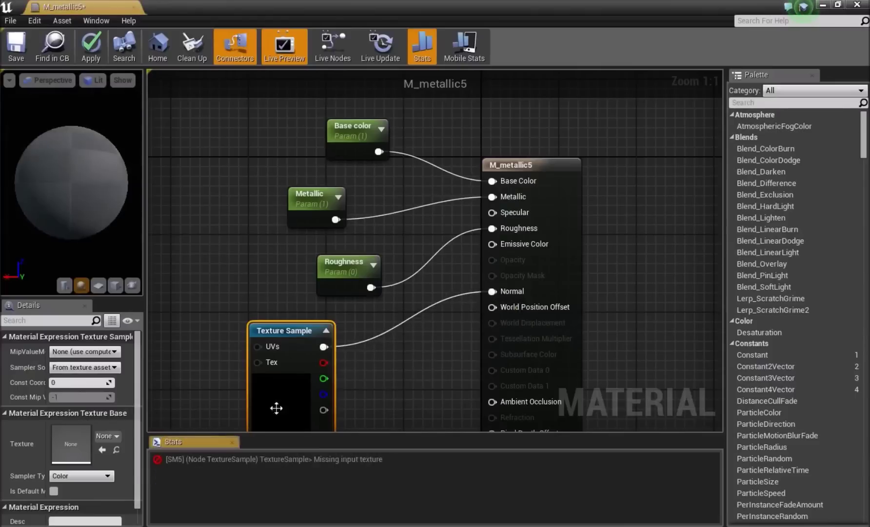
Step: Assign the T_Detail_Rocky_N texture to the Texture Sample, apply the material and return to the level
left_click(113, 438)
type("rock")
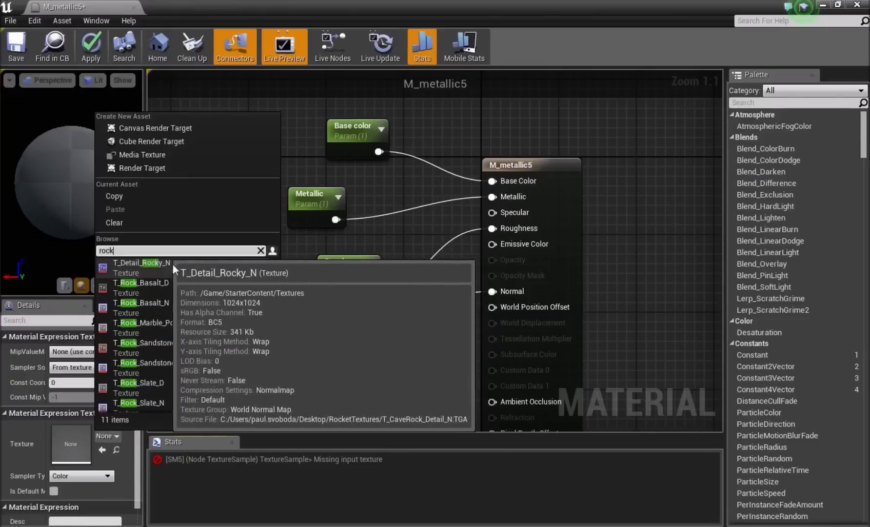
left_click(179, 265)
right_click_drag(361, 333, 349, 295)
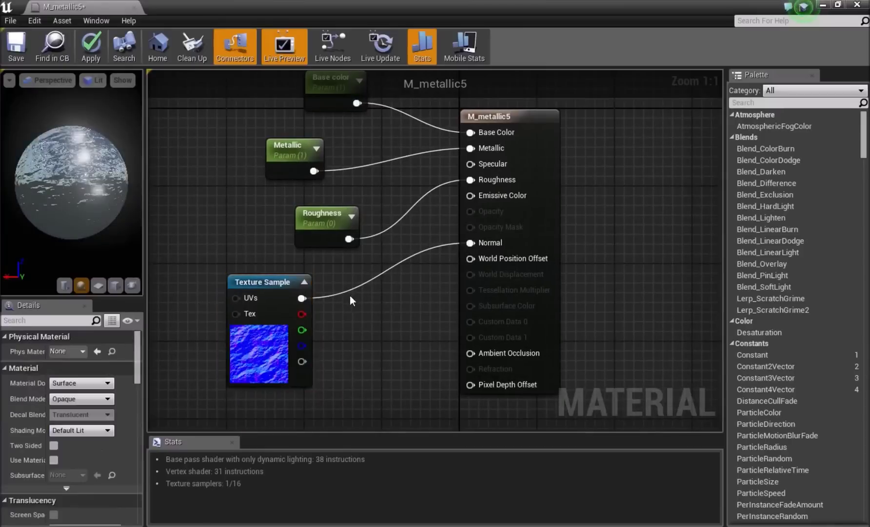
left_click(275, 309)
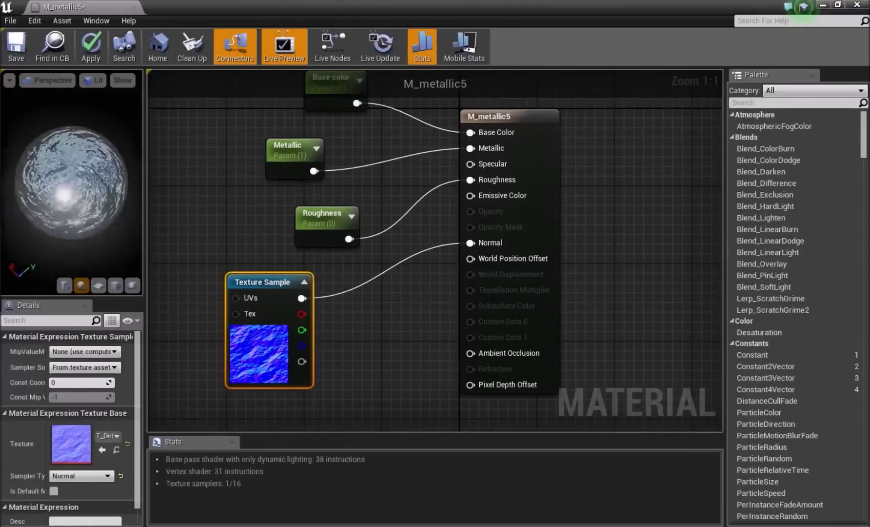
left_click(856, 4)
Step: Override Base color with 1.0, Metallic with 0.0 and Roughness with 1.0 in M_metallic5_Inst, and save the instance
right_click_drag(437, 220, 478, 268)
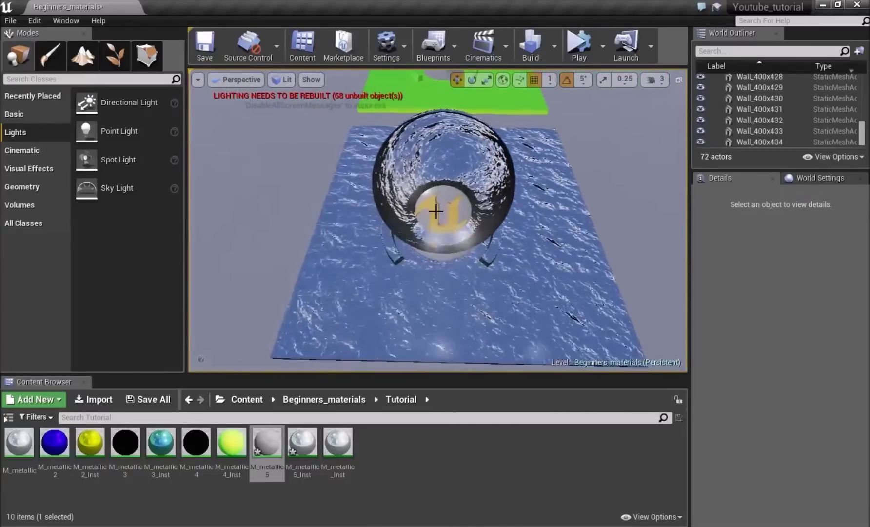
left_click(464, 160)
right_click_drag(464, 159, 422, 171)
left_click(373, 455)
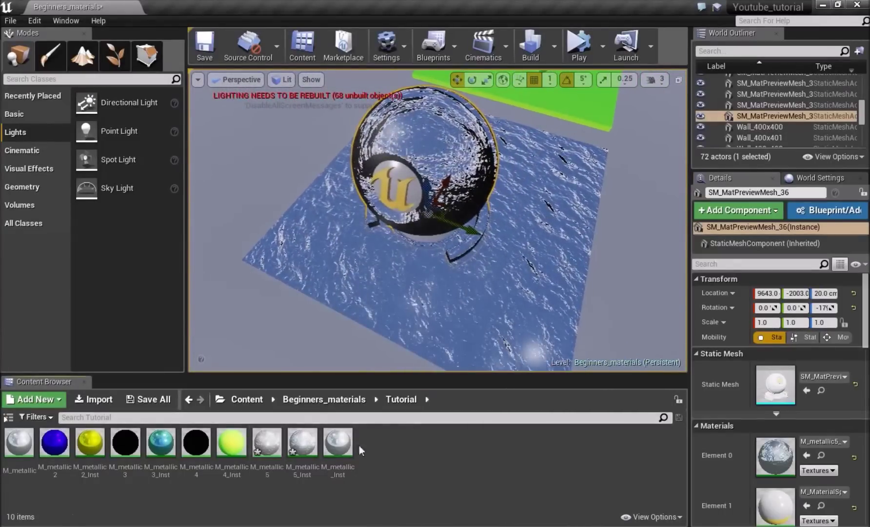
double_click(302, 441)
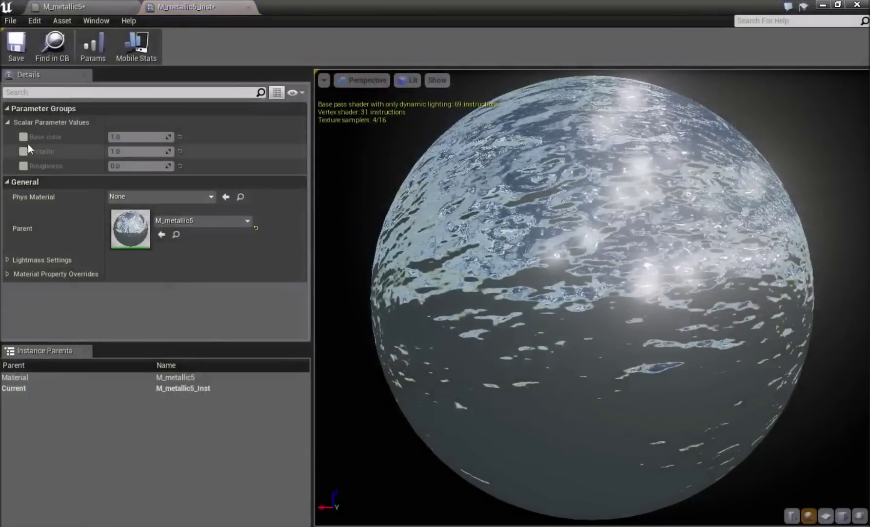
left_click(23, 137)
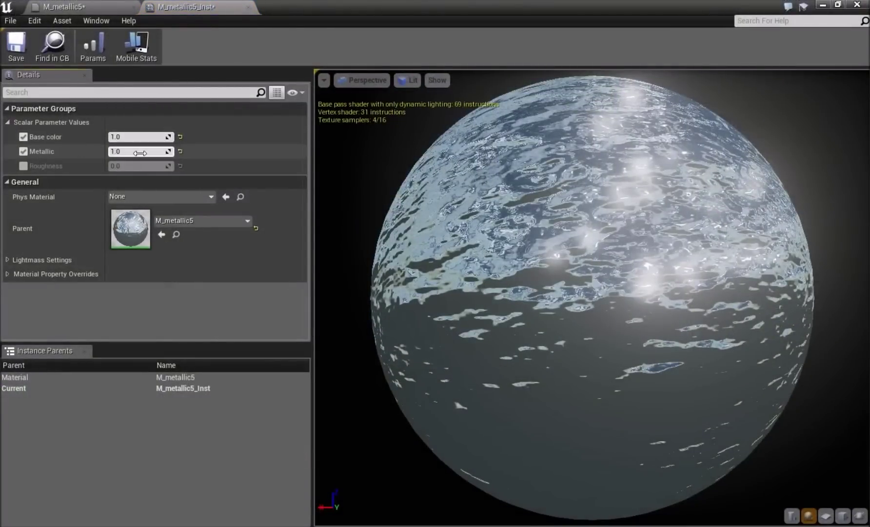
type("0.0")
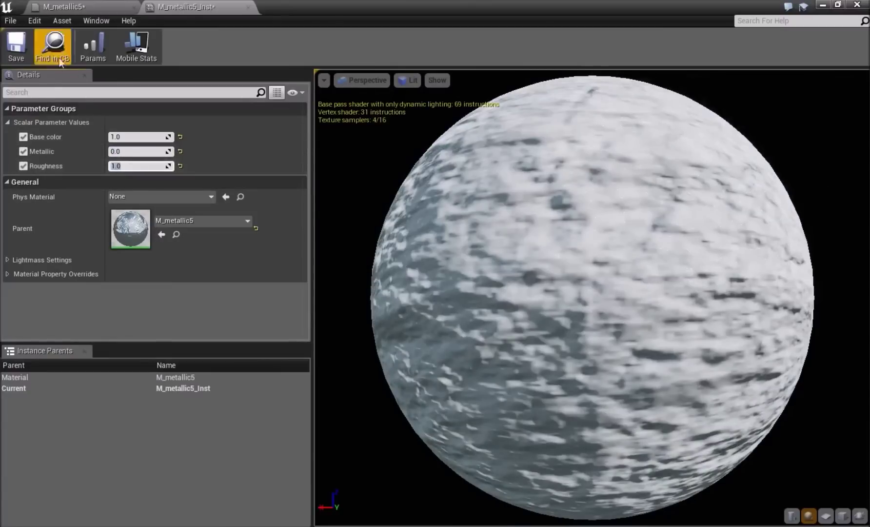
key("ctrl+s")
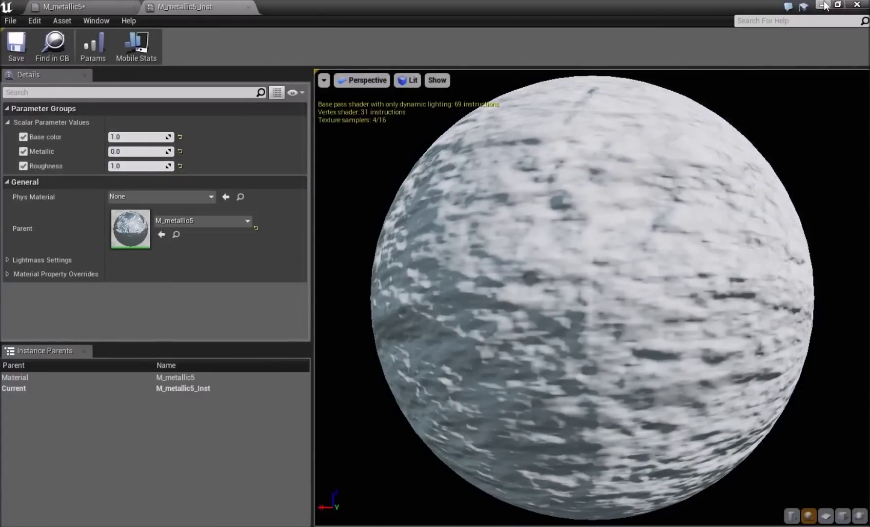
left_click(824, 6)
mouse_move(437, 220)
right_mouse_down()
mouse_move(487, 224)
mouse_move(502, 185)
mouse_move(502, 254)
mouse_move(478, 215)
mouse_move(488, 195)
mouse_move(453, 200)
mouse_move(443, 234)
mouse_move(434, 229)
mouse_move(439, 244)
mouse_move(424, 171)
mouse_move(421, 214)
right_mouse_up()
right_click_drag(437, 220, 477, 259)
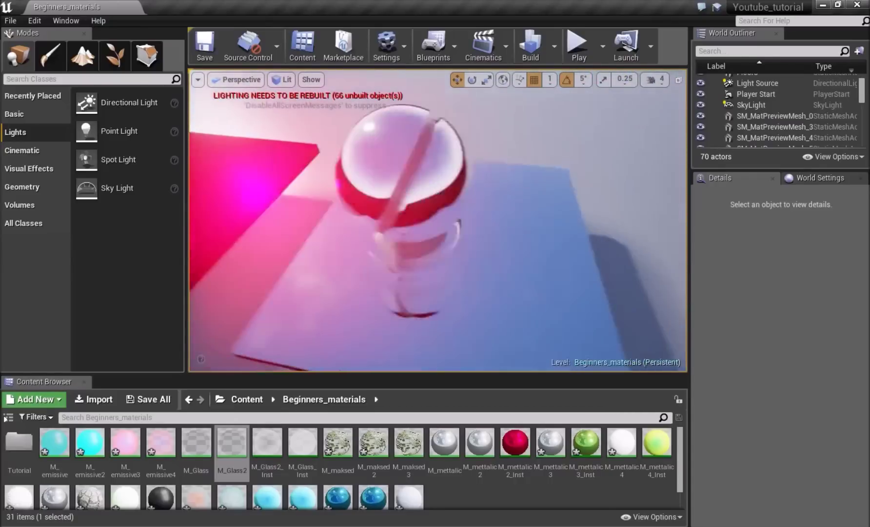
right_click_drag(439, 220, 209, 219)
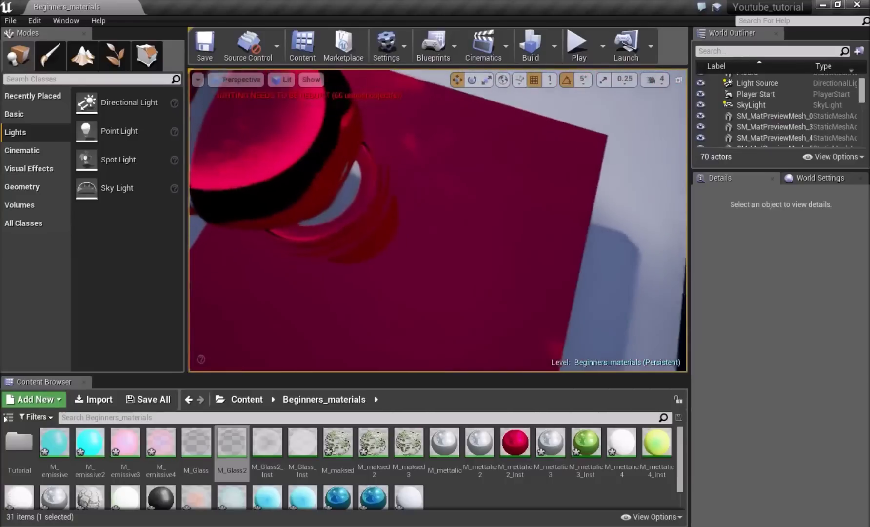
Step: Select the plain white preview mesh beyond the finished glass examples and focus the viewport on it
right_click_drag(439, 220, 439, 156)
right_click_drag(439, 195, 390, 258)
mouse_move(438, 219)
right_mouse_down()
mouse_move(454, 234)
mouse_move(390, 156)
mouse_move(400, 249)
mouse_move(375, 268)
mouse_move(420, 273)
mouse_move(424, 210)
right_mouse_up()
right_click_drag(462, 117, 462, 146)
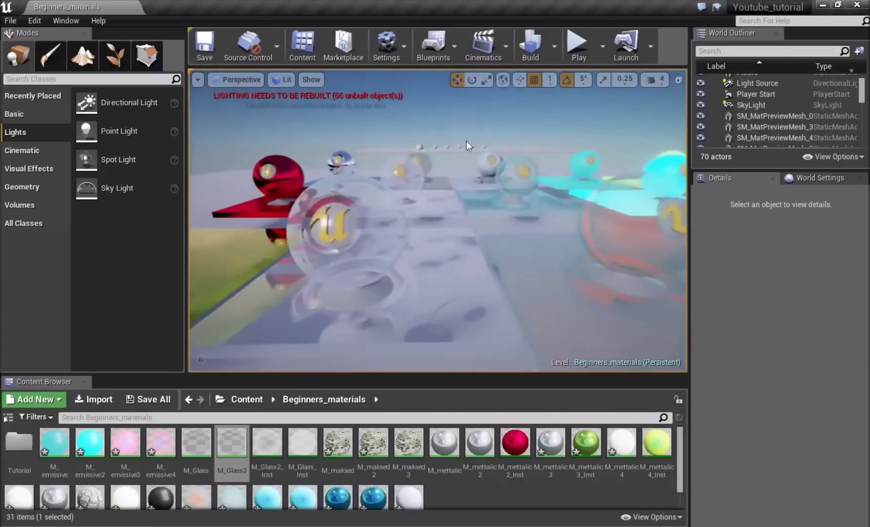
left_click(490, 160)
key("f")
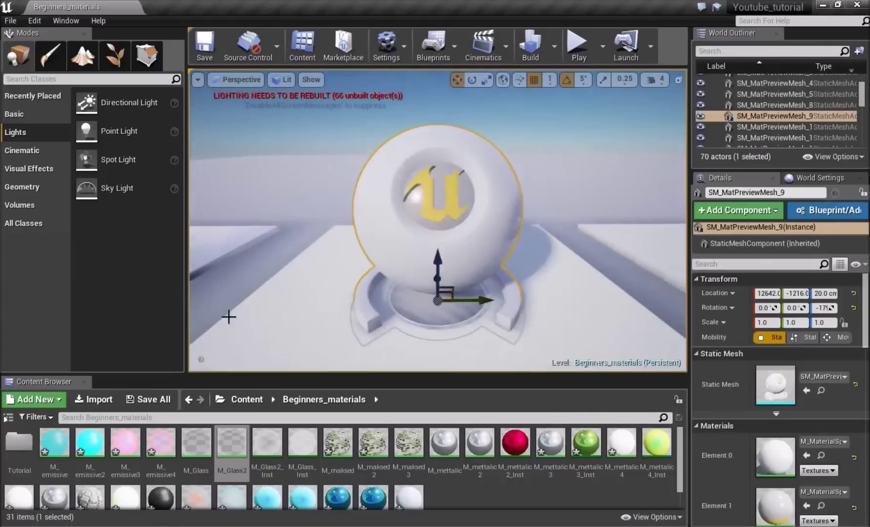
Step: Open the Tutorial folder and create a new folder named Glass inside it
double_click(20, 441)
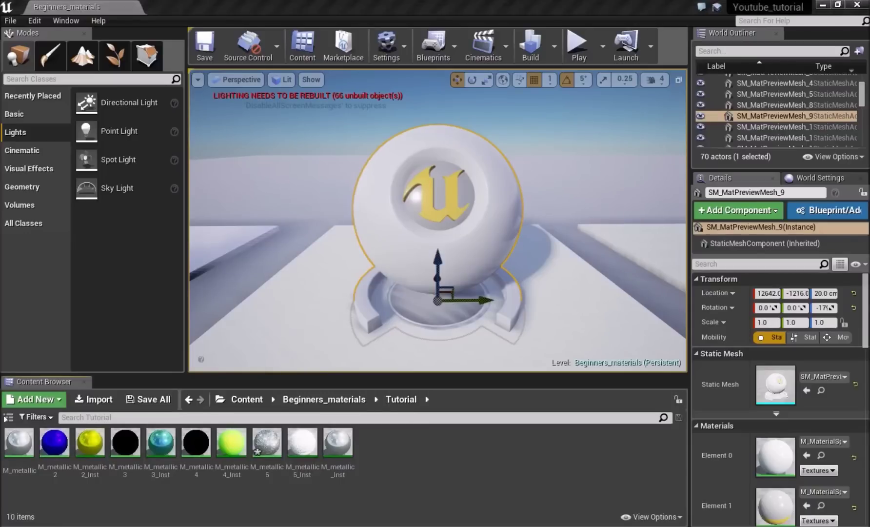
right_click(385, 446)
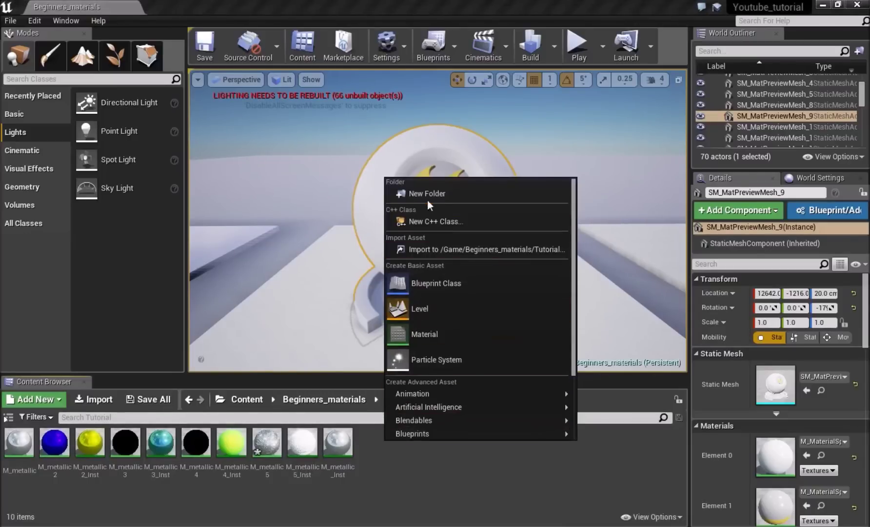
left_click(409, 198)
type("Gl")
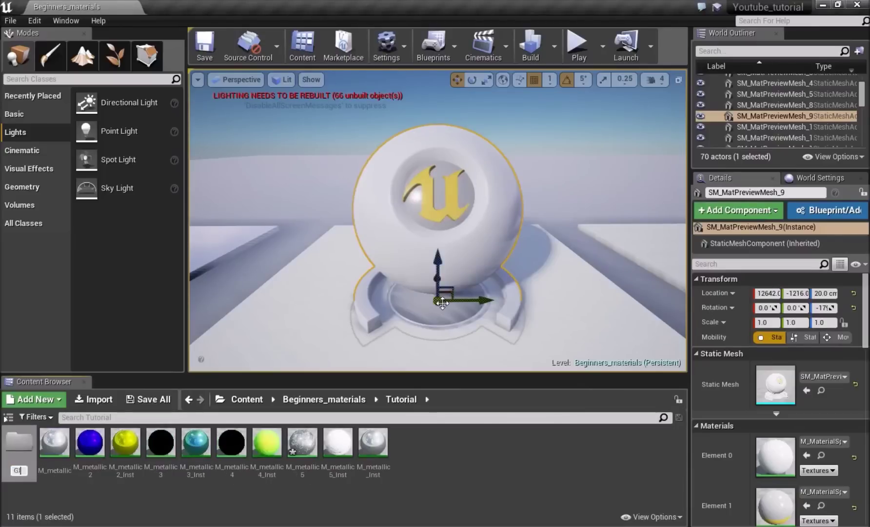
type("ass")
key("Return")
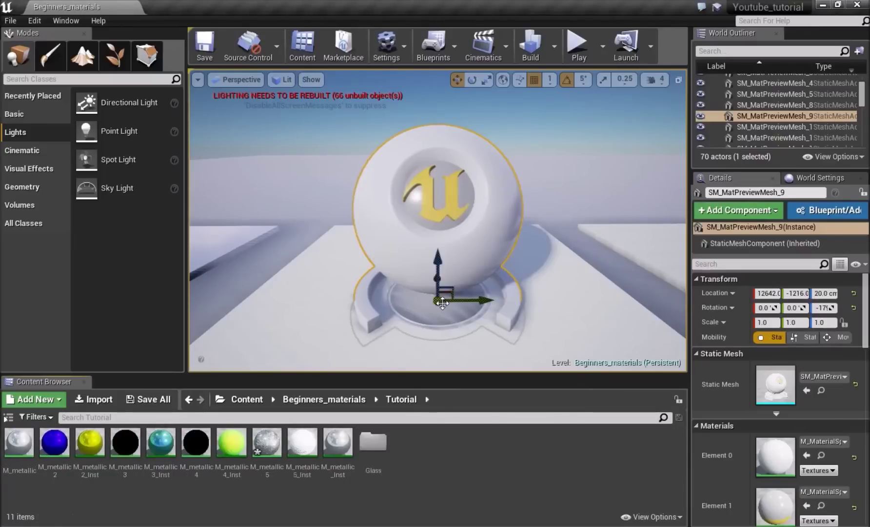
Step: Open the Glass folder, deselect the preview mesh and create a new material named M_glass
double_click(382, 462)
right_click_drag(413, 276, 351, 307)
key("Escape")
right_click_drag(455, 181, 487, 183)
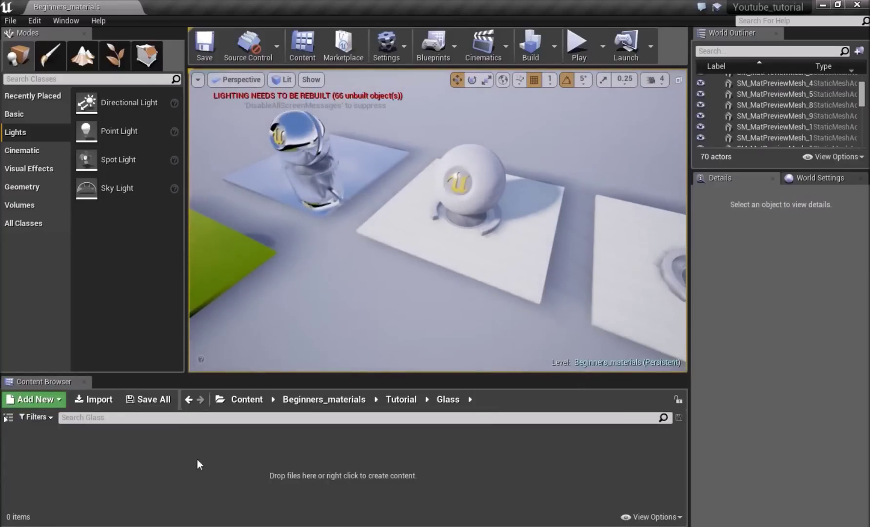
right_click(127, 448)
left_click(153, 336)
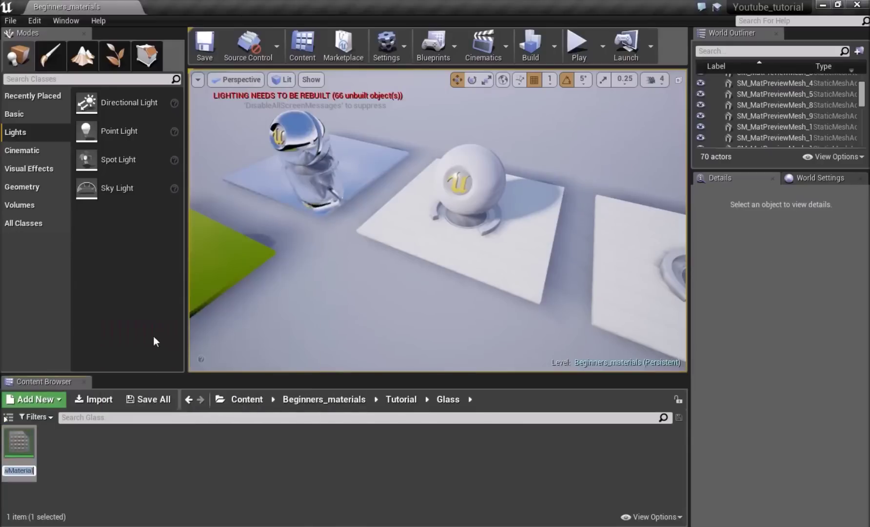
type("M_glass")
key("Return")
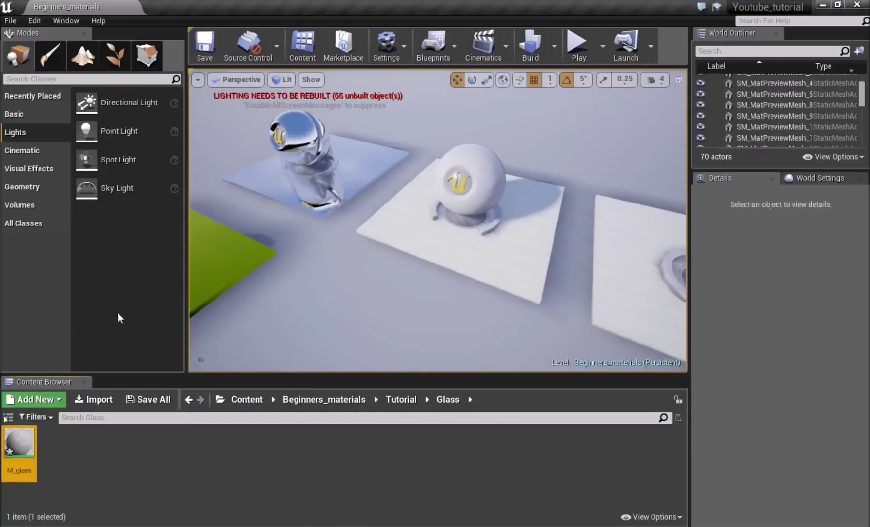
Step: Open M_glass, add a color vector constant and connect it to the Base Color input
double_click(19, 446)
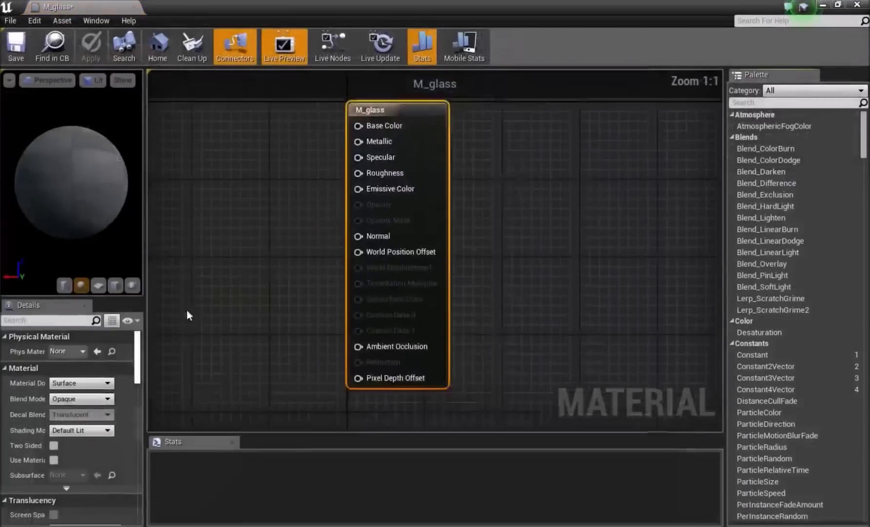
right_click_drag(316, 165, 352, 189)
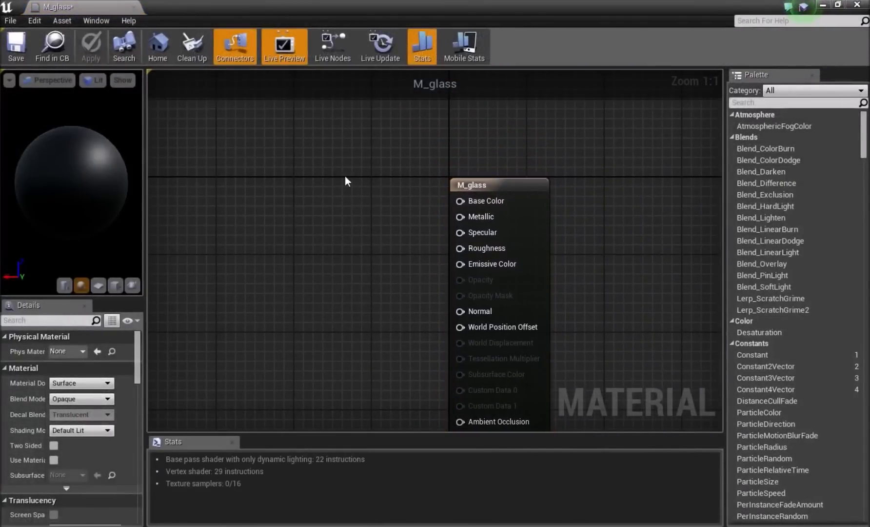
left_click(330, 171)
left_click_drag(402, 190, 461, 202)
left_click_drag(359, 208, 306, 157)
Step: Convert the color constant to a parameter named Base color and move it farther from the material node
right_click(314, 183)
left_click(330, 193)
left_click(64, 381)
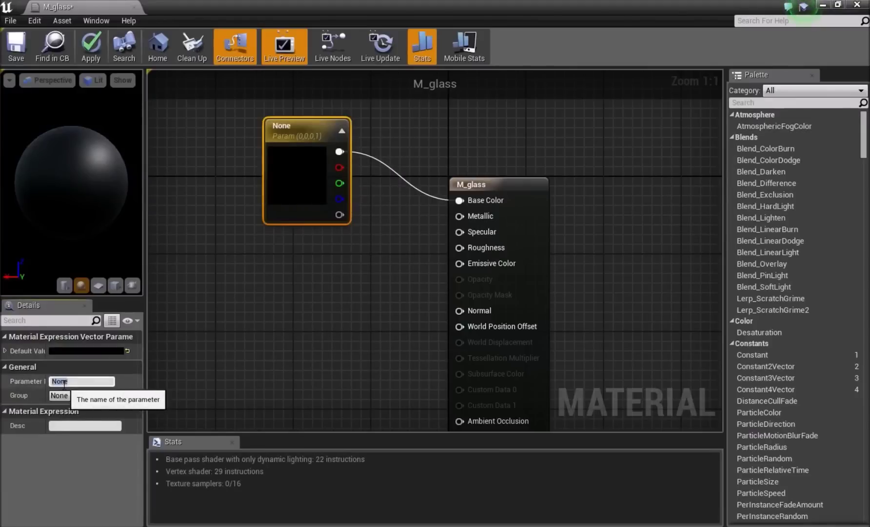
type("Base color")
key("Return")
left_click_drag(291, 204, 262, 175)
left_click(282, 254)
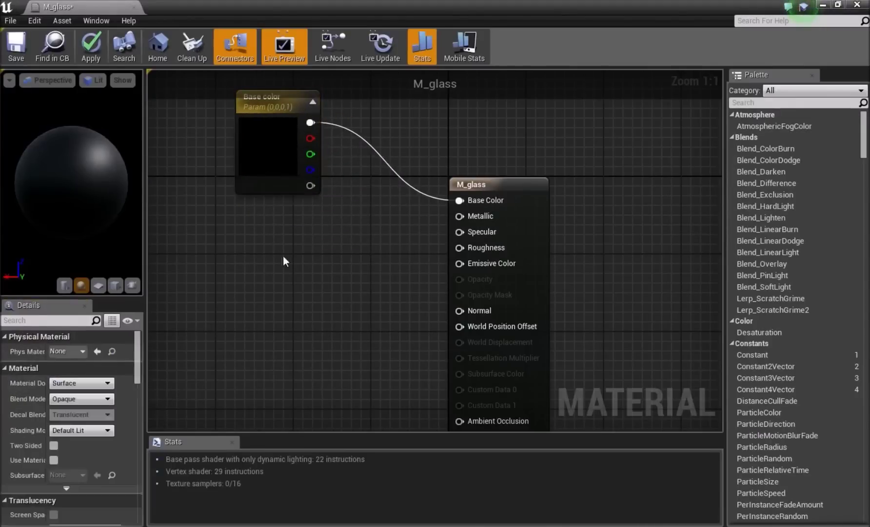
Step: Set M_glass's Blend Mode to Translucent and its translucency Lighting Mode to Surface TranslucencyVolume
right_click_drag(281, 252, 242, 231)
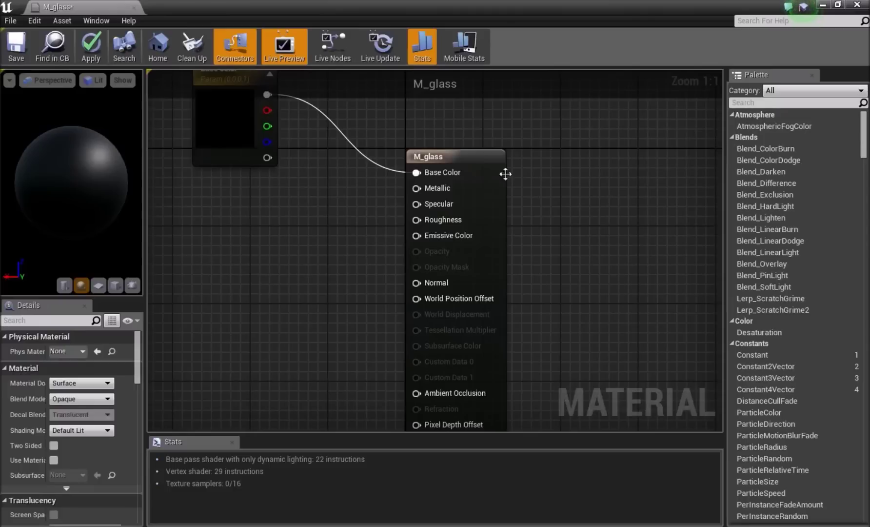
left_click(485, 185)
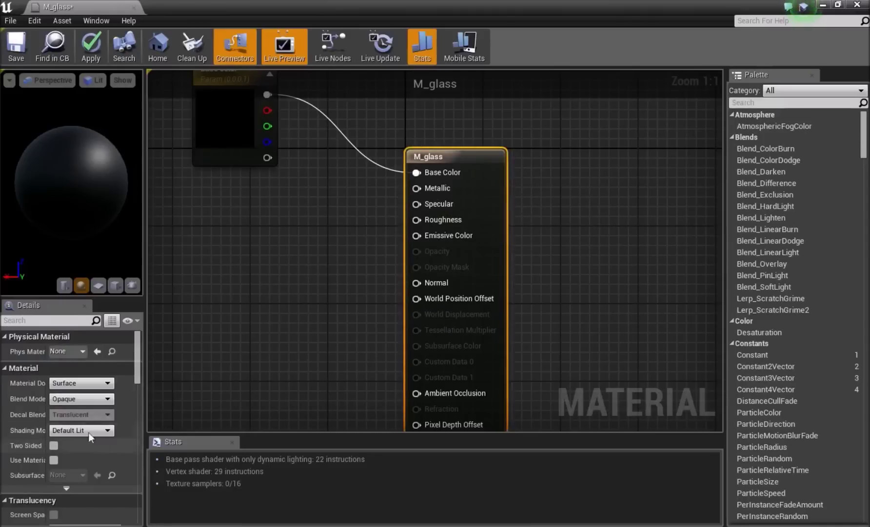
left_click(71, 399)
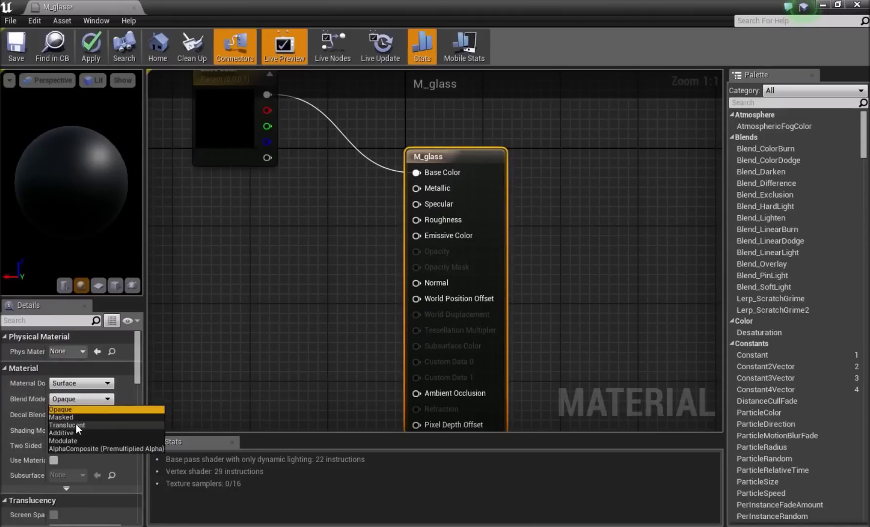
left_click(76, 425)
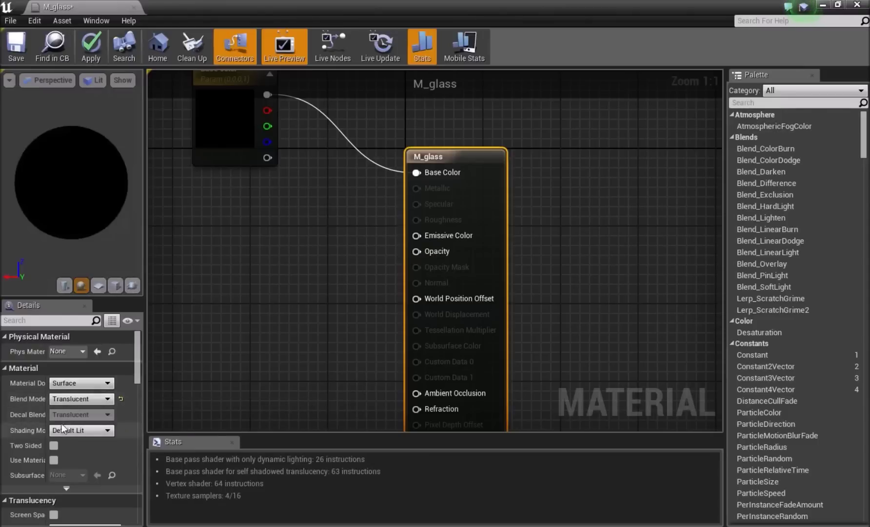
scroll(63, 424, "down", 5)
left_click(80, 433)
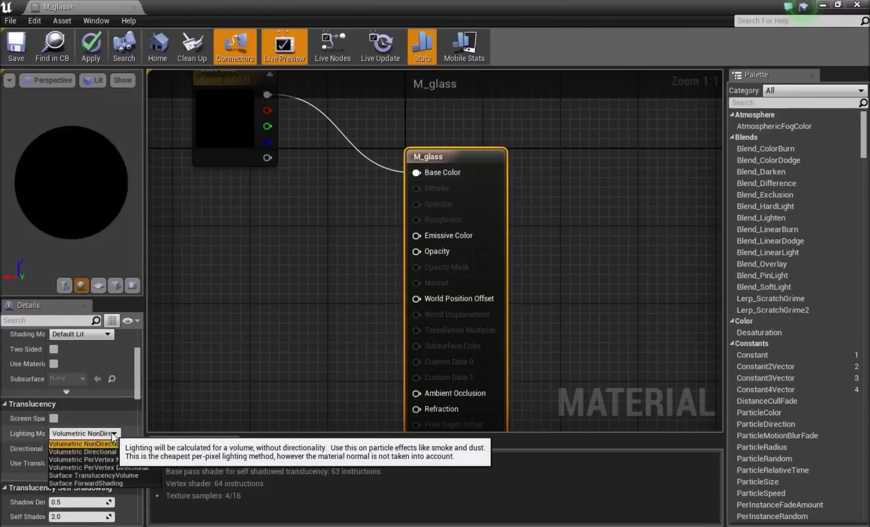
left_click(95, 475)
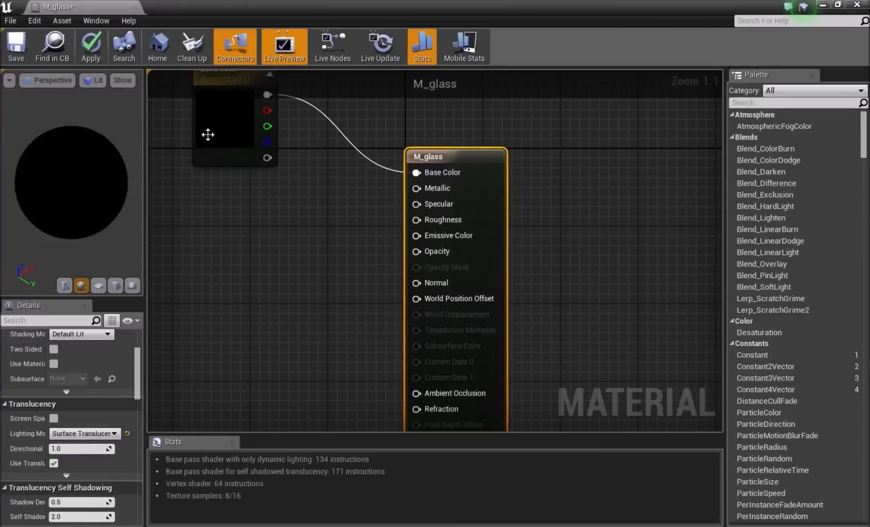
Step: Set the Base color parameter's default to white (1.0, 1.0, 1.0)
double_click(208, 135)
left_click(436, 158)
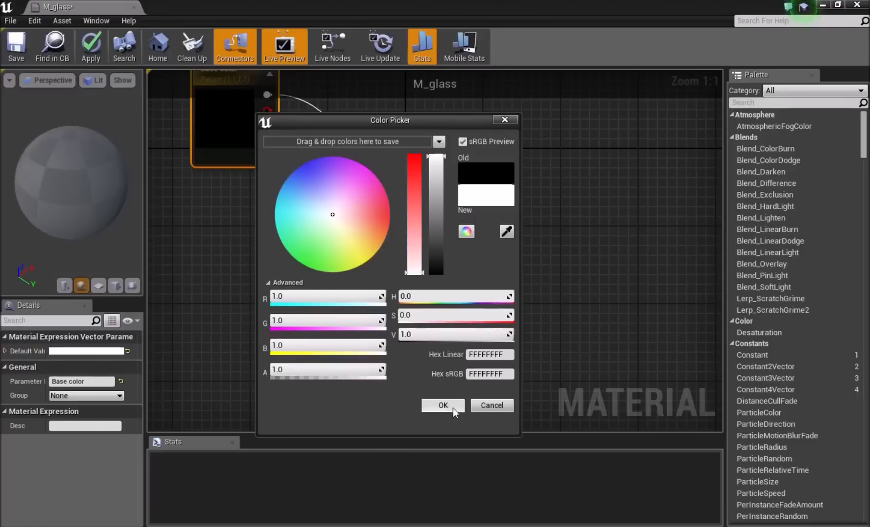
left_click(443, 404)
left_click(179, 213)
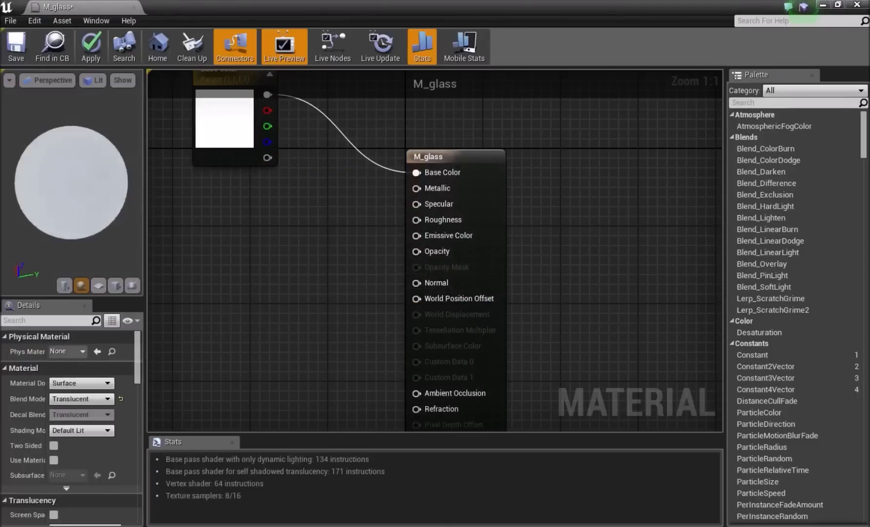
Step: Examine the available Lighting Mode options in M_glass's translucency settings
scroll(89, 441, "down", 3)
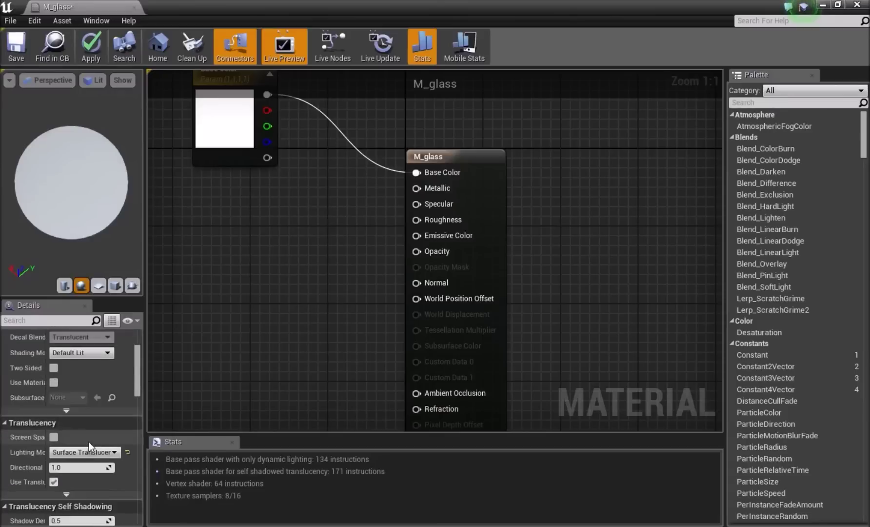
left_click(88, 451)
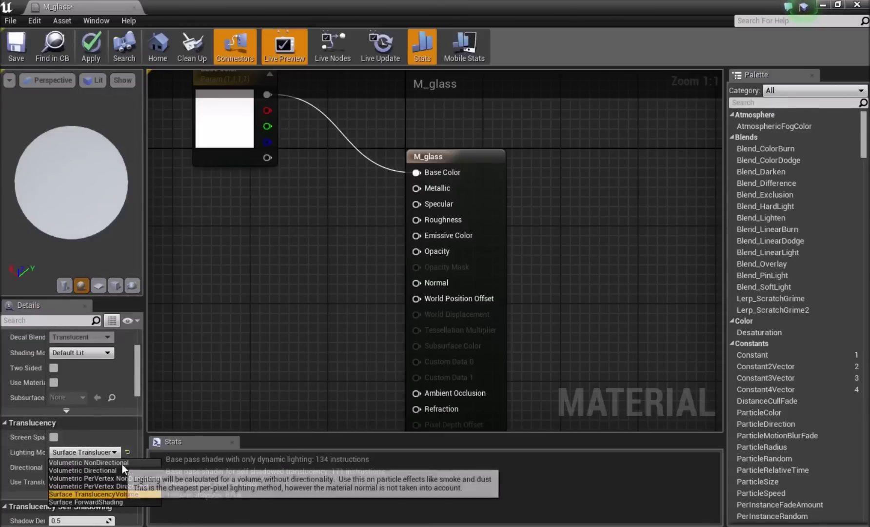
left_click(297, 189)
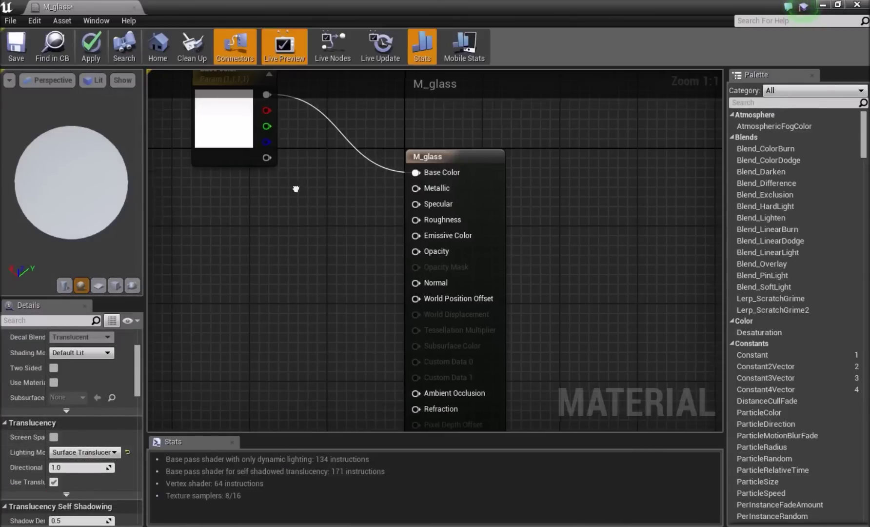
Step: Add a Constant node below the Base color parameter and connect it to the Opacity input
right_click_drag(237, 138, 286, 215)
left_click(286, 214)
left_click(369, 361)
right_click_drag(317, 267, 294, 254)
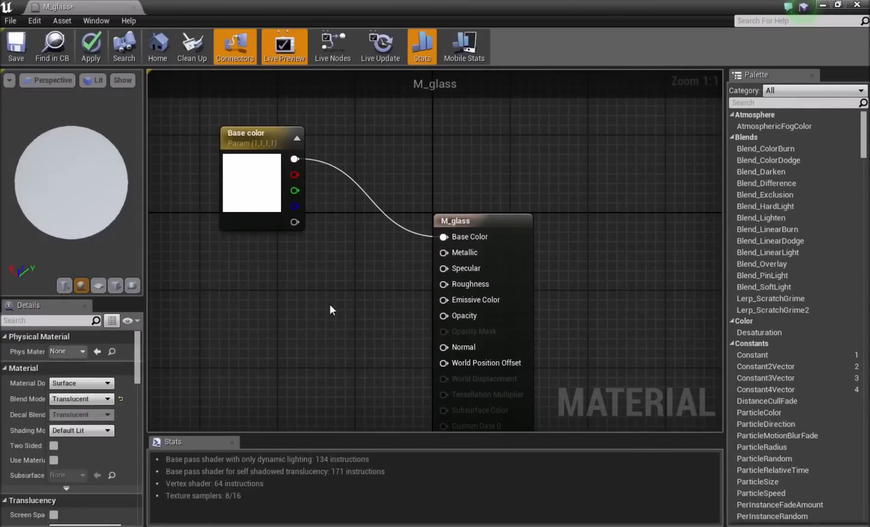
right_click_drag(331, 305, 324, 301)
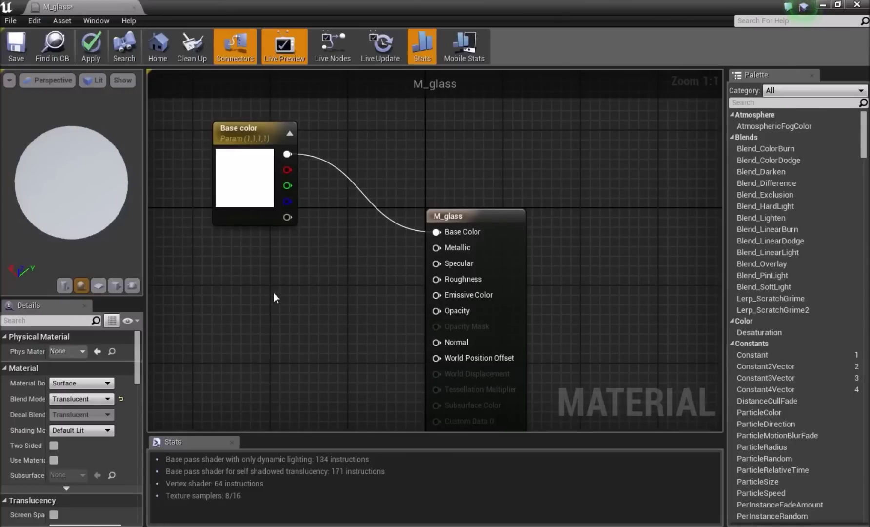
left_click(240, 283)
left_click_drag(262, 308, 452, 315)
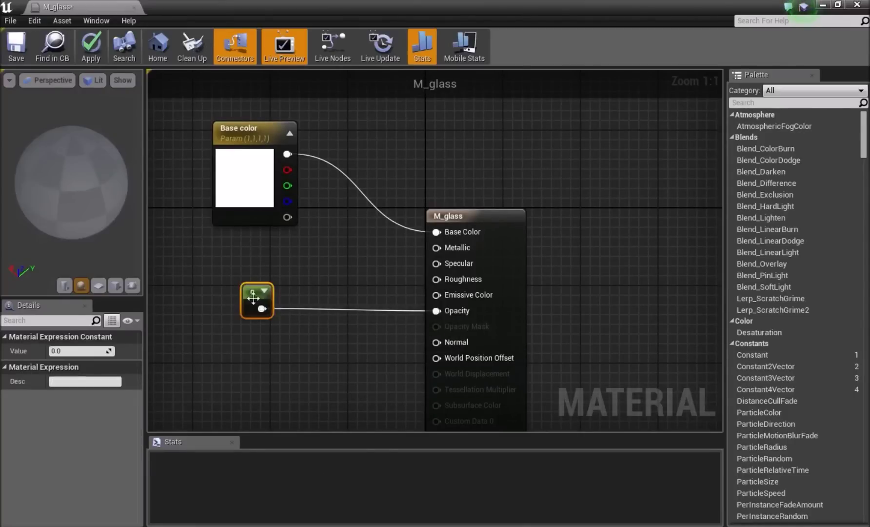
Step: Convert the constant to a parameter named Opacity and set its default value to 0.5
right_click(247, 289)
left_click(276, 296)
left_click(71, 410)
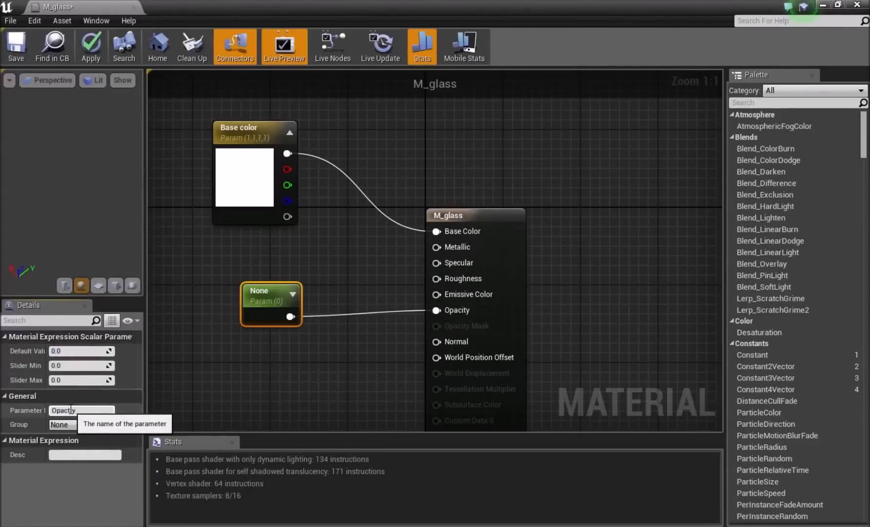
type("Opacity")
key("Return")
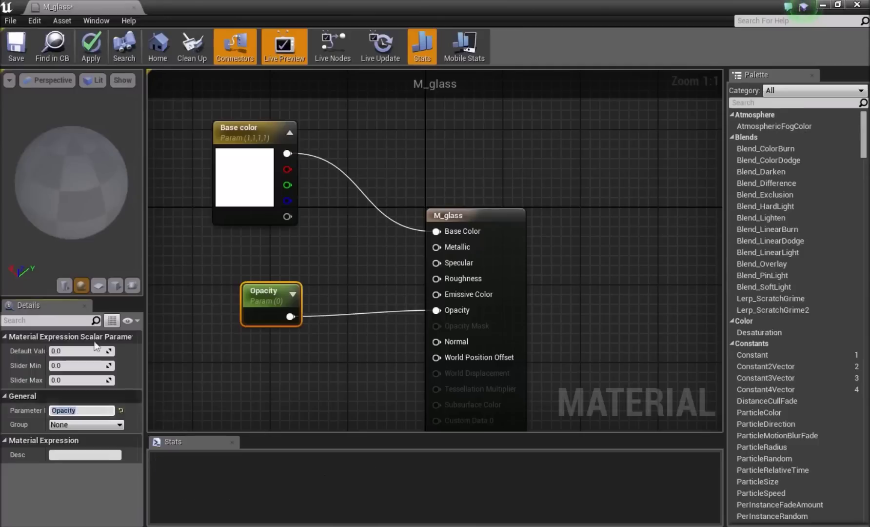
left_click(70, 350)
type("0.5")
key("Return")
Step: Reposition the Opacity parameter node close beside the material's Opacity input
left_click(279, 340)
left_click_drag(278, 299, 349, 324)
left_click(262, 373)
right_click_drag(262, 373, 221, 255)
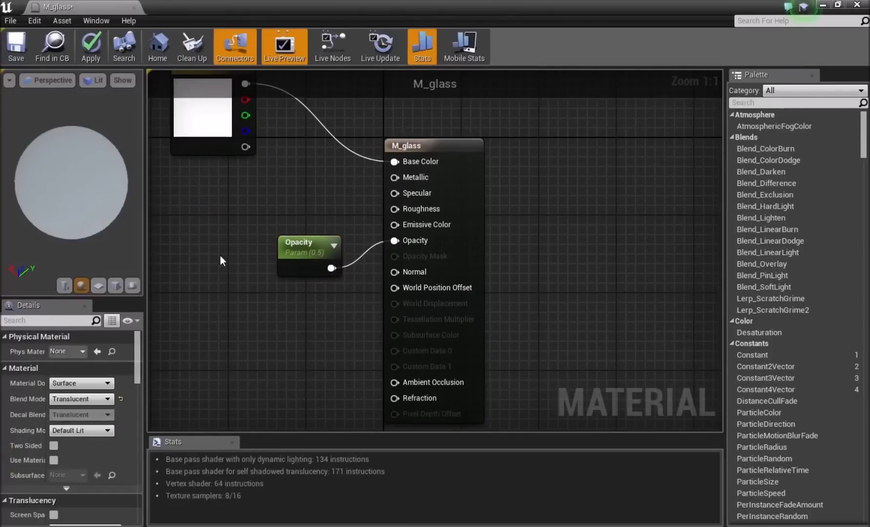
left_click_drag(282, 246, 281, 236)
left_click(273, 276)
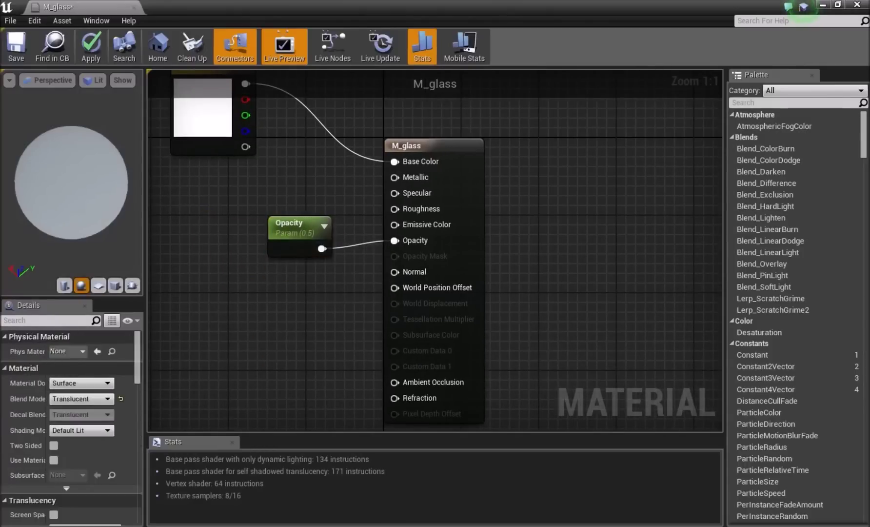
Step: Add a Lerp node below the Opacity parameter and connect its output to the Refraction input
right_click_drag(251, 296, 285, 281)
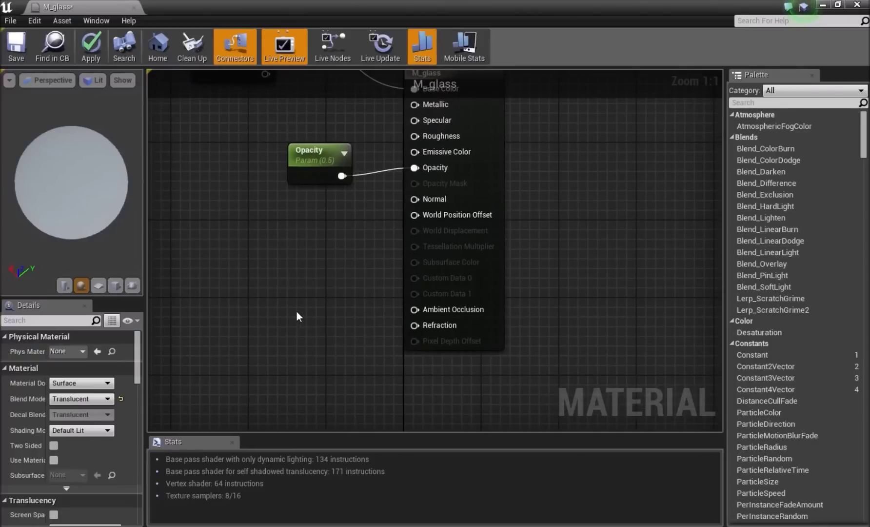
key("l")
left_click(301, 292)
left_click_drag(321, 302, 415, 335)
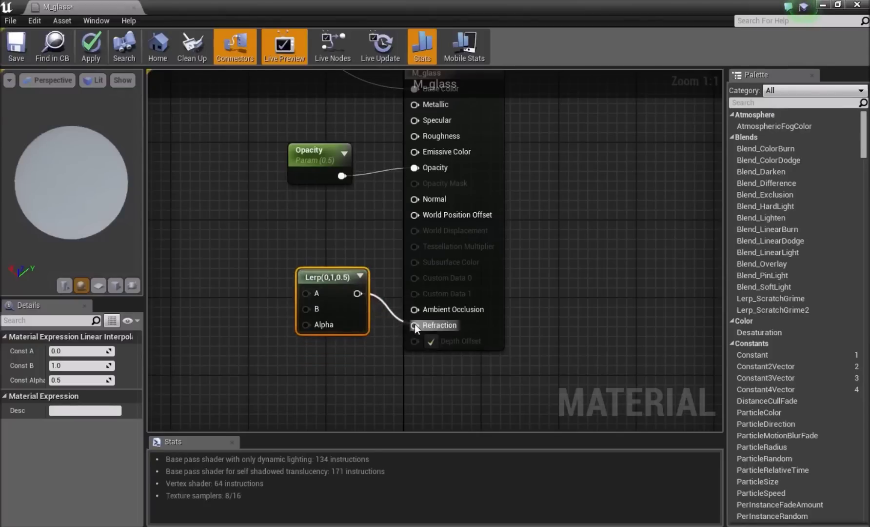
Step: Add two Constant nodes beside the Lerp node, one above the other, and space them apart
right_click_drag(299, 350, 369, 359)
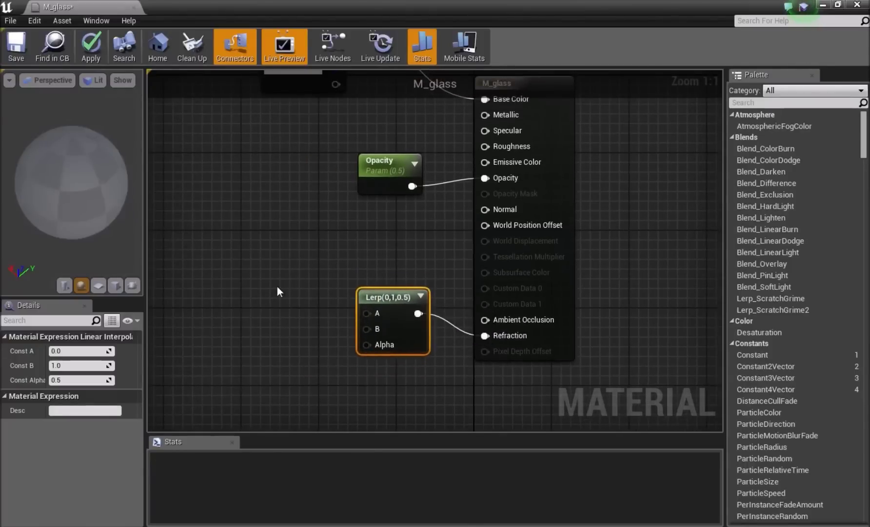
left_click(281, 291)
right_click_drag(254, 311, 307, 299)
left_click(327, 243)
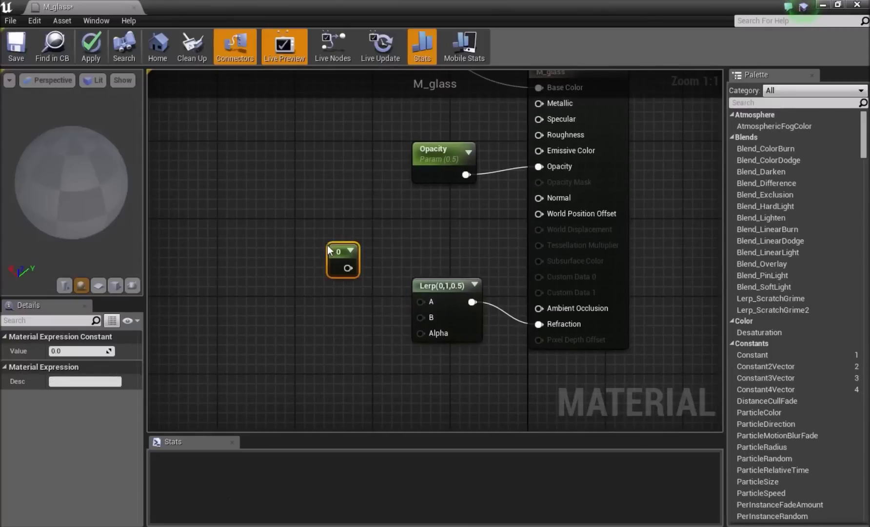
left_click(323, 294)
left_click_drag(339, 253, 345, 232)
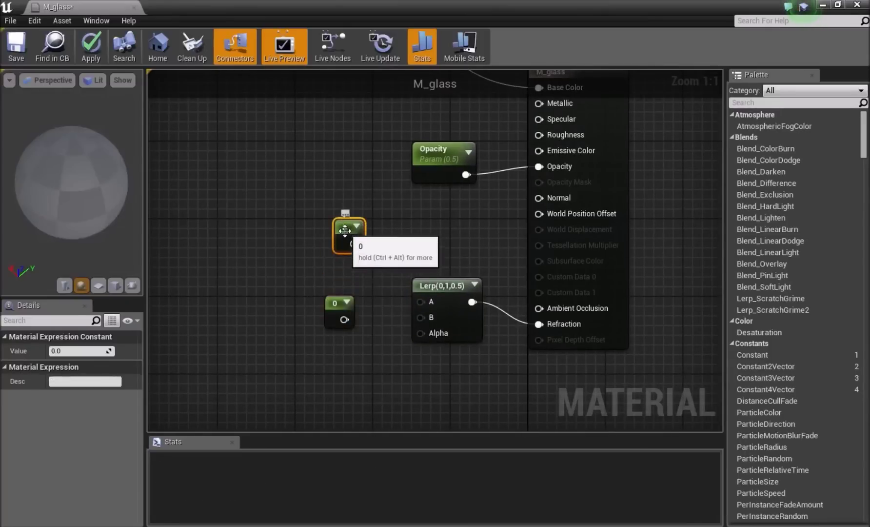
Step: Convert both new constants to scalar parameters
right_click(353, 229)
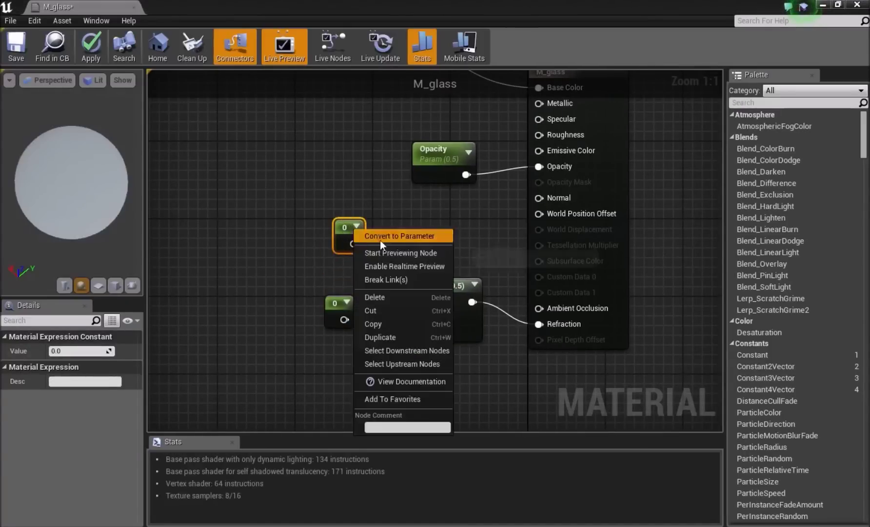
left_click(379, 238)
right_click(336, 304)
left_click(354, 311)
Step: Name the upper unnamed parameter A and the lower one B
left_click(361, 241)
left_click(72, 410)
type("A")
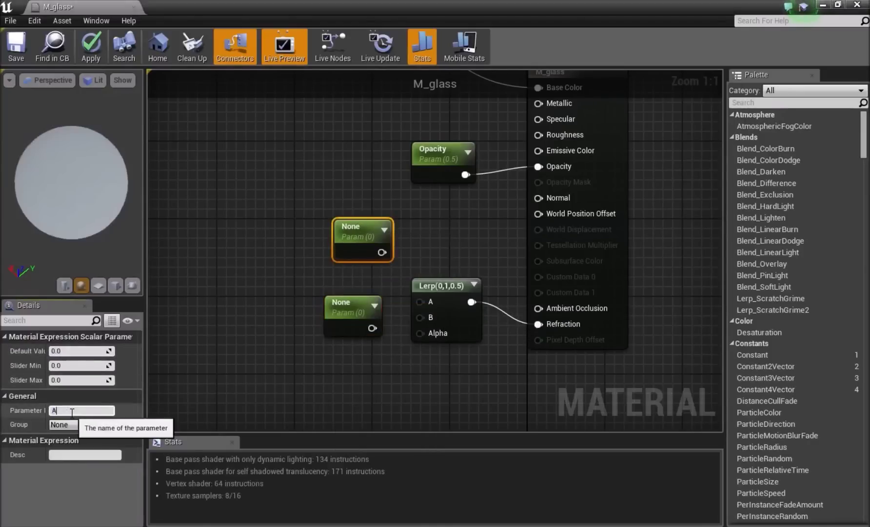
key("Return")
left_click(334, 306)
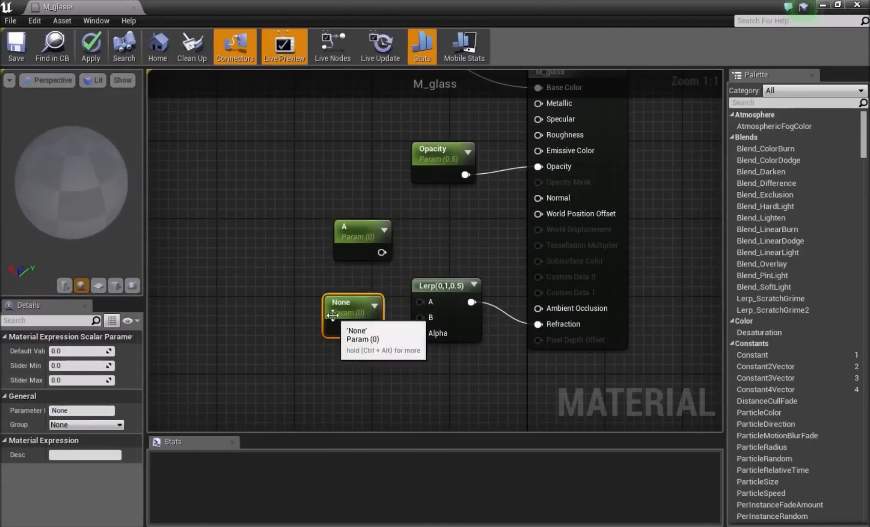
left_click(64, 411)
type("B")
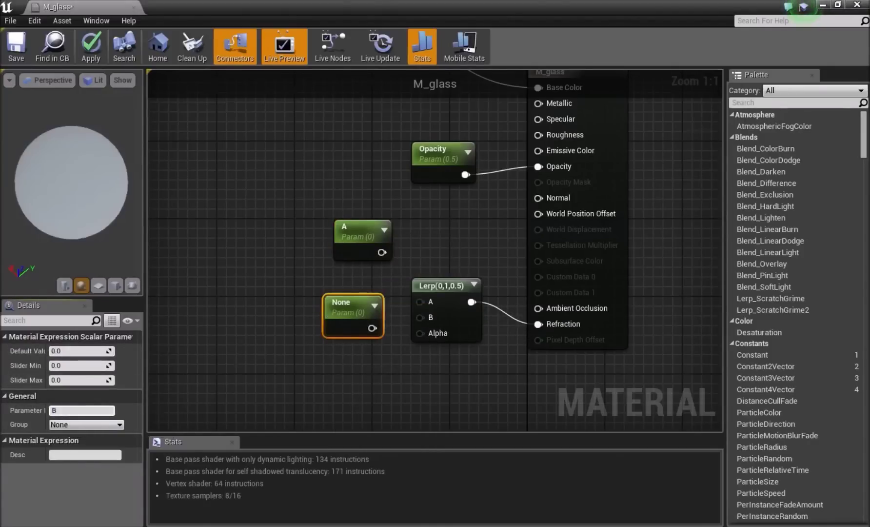
Step: Connect parameters A and B to the Lerp node's matching A and B inputs and spread the parameter nodes out
right_click_drag(272, 336, 218, 271)
left_click_drag(285, 244, 256, 217)
left_click_drag(328, 187, 366, 237)
left_click_drag(289, 236, 367, 253)
left_click(314, 235)
left_click_drag(302, 170, 272, 149)
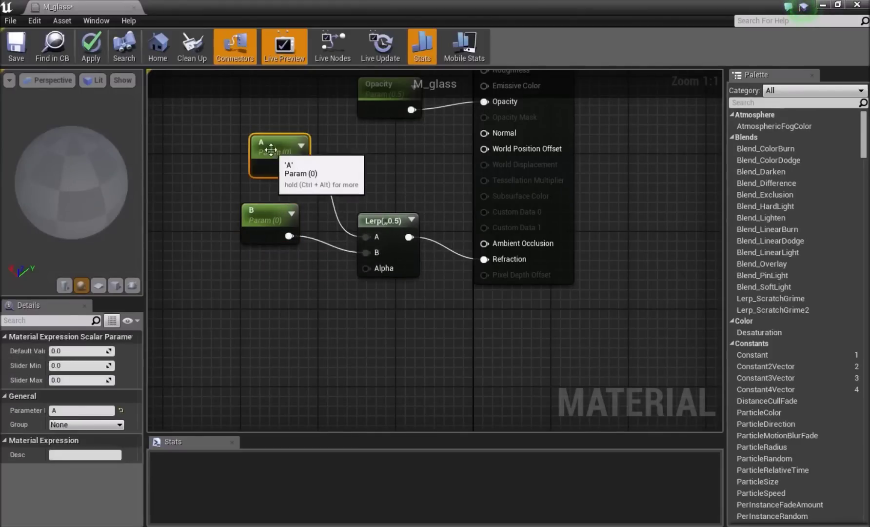
Step: Set the default value of parameter A to 1 and of B to 1.5, and nudge the B node up beneath A
left_click(83, 350)
type("1")
key("Return")
left_click(253, 237)
left_click(75, 350)
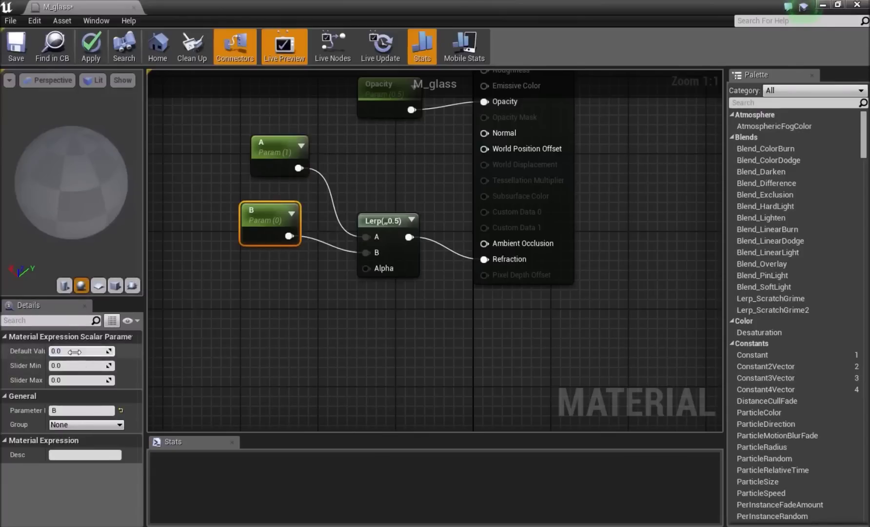
type("1.5")
key("Return")
left_click(301, 359)
left_click_drag(271, 215, 262, 206)
Step: Add a Fresnel node below parameter B and connect its output to the Lerp node's Alpha input
left_click(256, 281)
right_click(222, 312)
type("fres")
left_click(274, 115)
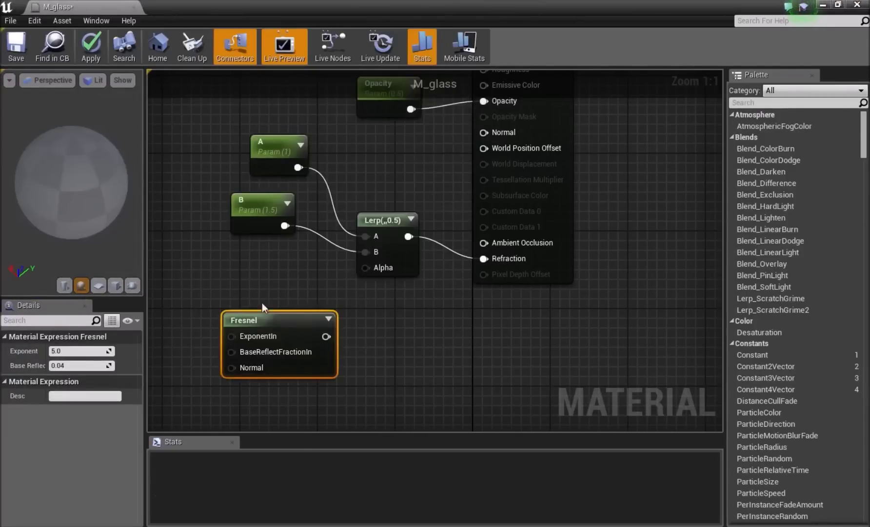
left_click_drag(266, 315, 246, 276)
left_click(318, 304)
left_click_drag(304, 294, 370, 268)
left_click(290, 299)
Step: Add a Constant node beside the Fresnel node and connect it to the ExponentIn input
right_click_drag(201, 245, 268, 253)
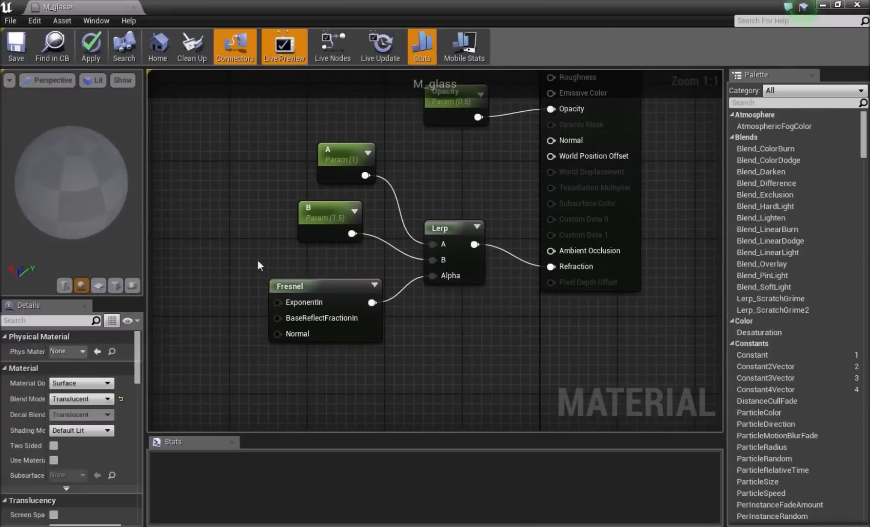
left_click(182, 273)
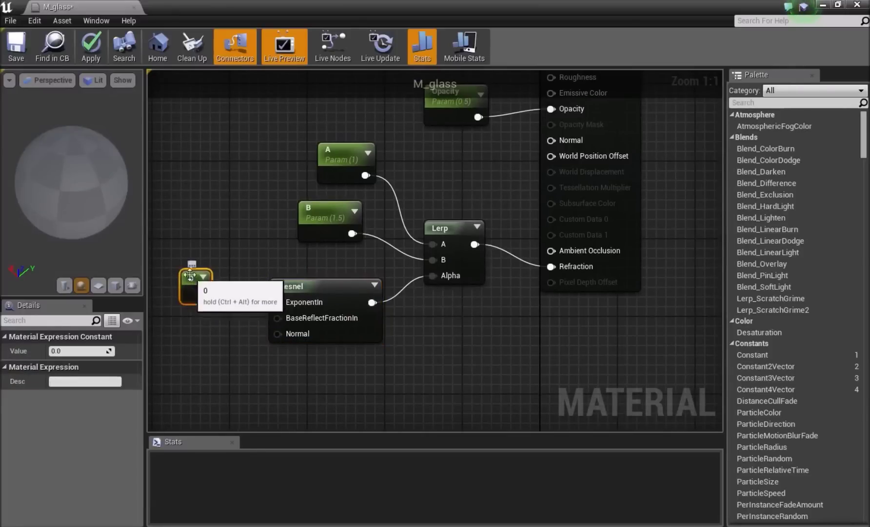
left_click_drag(198, 294, 290, 303)
right_click_drag(184, 344, 234, 358)
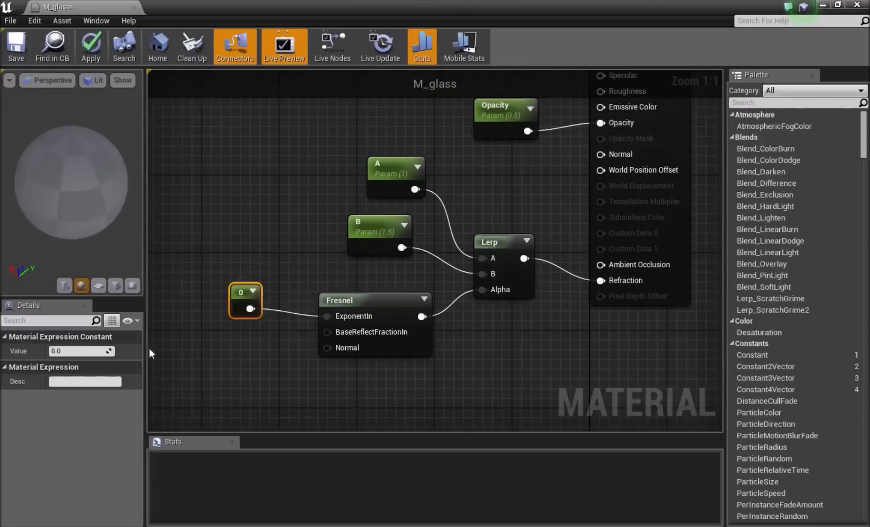
Step: Convert the exponent constant to a parameter named Expo with a default value of 0.2
right_click(241, 295)
left_click(268, 298)
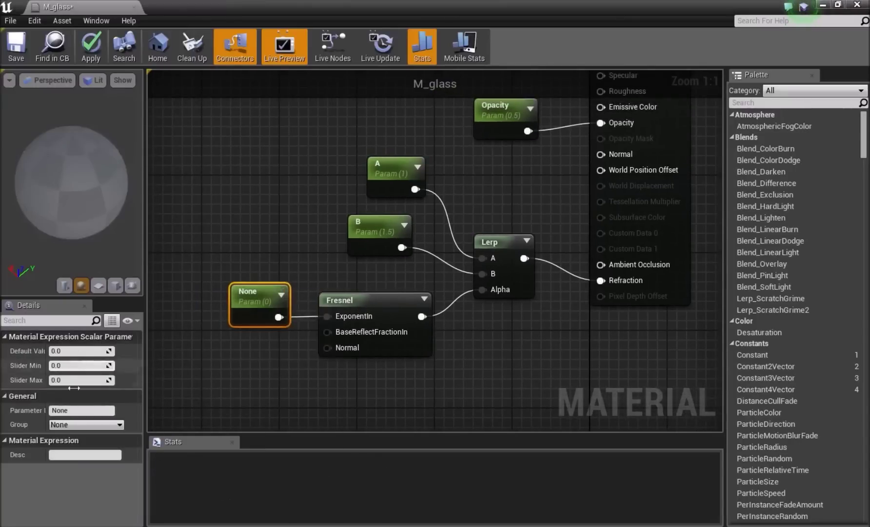
left_click(74, 410)
type("Expo")
key("Return")
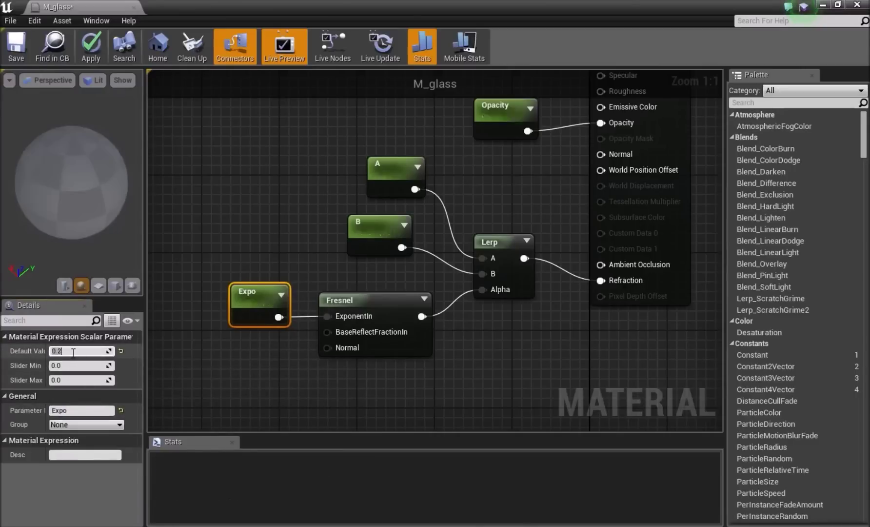
left_click(383, 125)
right_click_drag(383, 124, 263, 265)
scroll(264, 266, "down", 3)
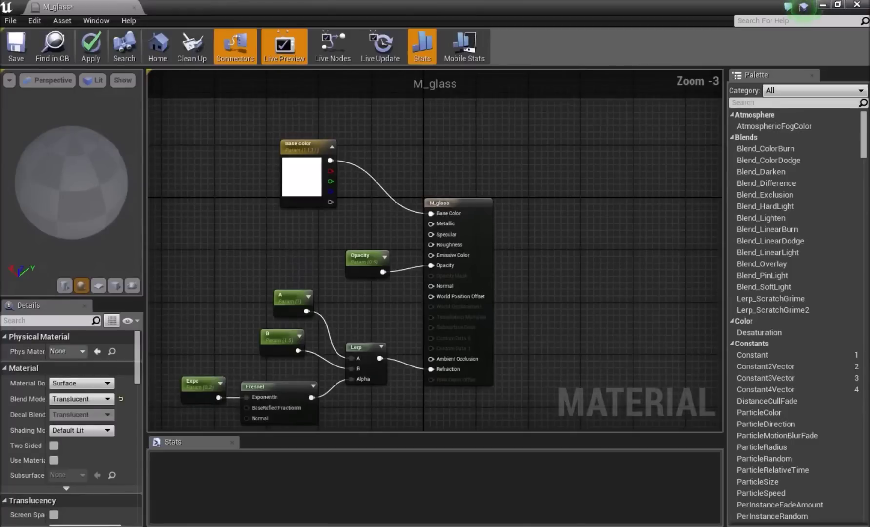
right_click_drag(242, 168, 260, 181)
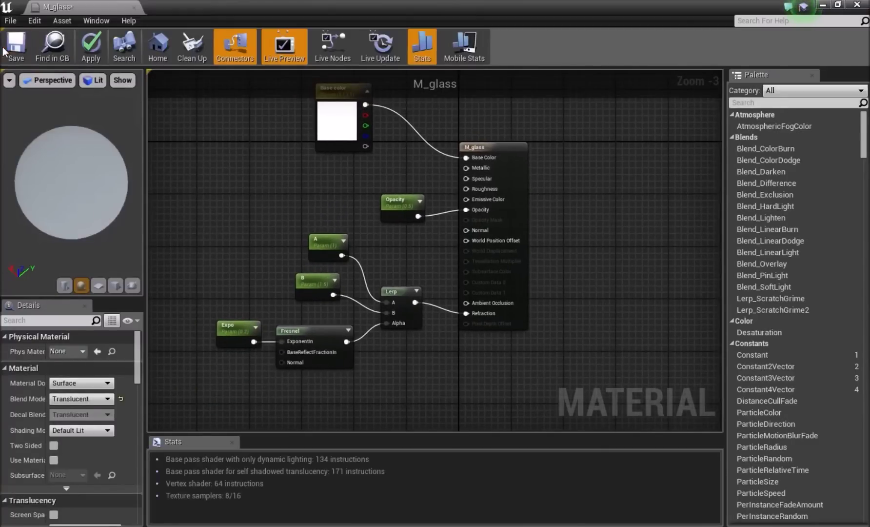
Step: Return to the level editor and create a material instance of M_glass named M_glass_Inst
left_click(824, 5)
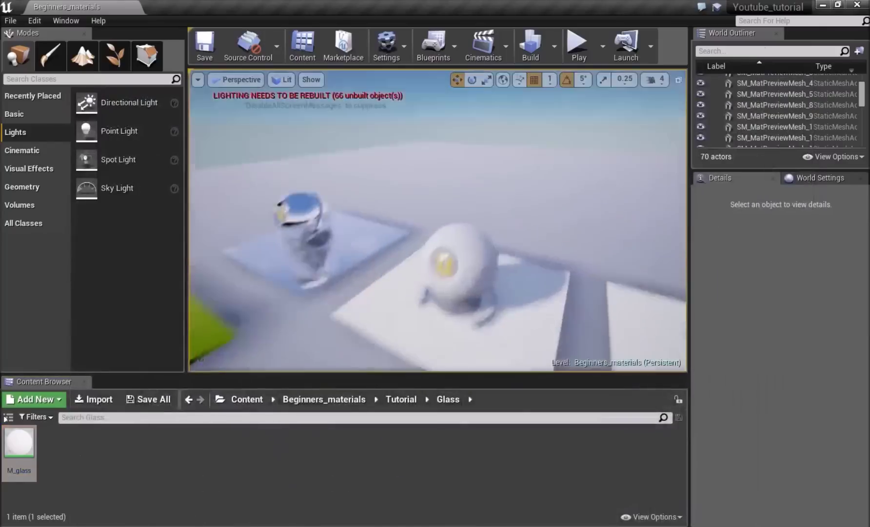
right_click(20, 442)
left_click(97, 183)
key("Return")
Step: Apply M_glass_Inst to the white preview mesh next to the chrome one in the level
left_click_drag(54, 441, 299, 157)
left_click_drag(56, 441, 301, 298)
right_click_drag(301, 298, 251, 295)
right_click_drag(348, 295, 347, 293)
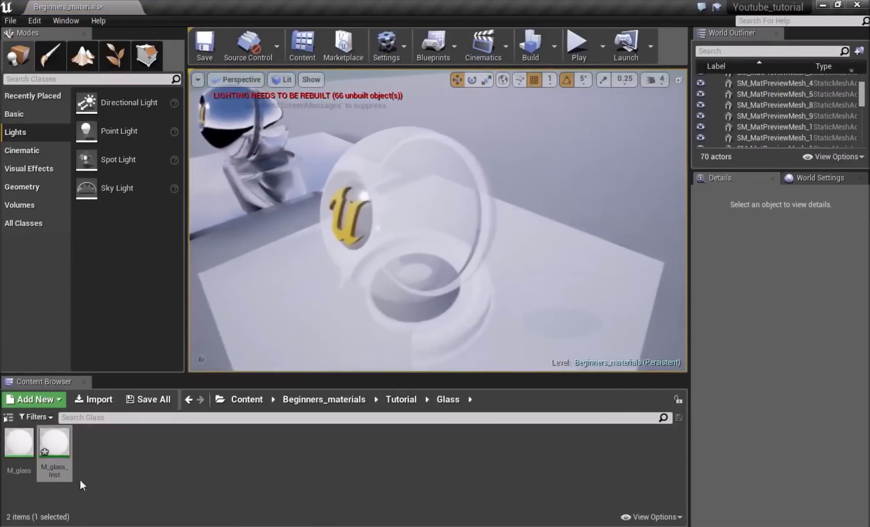
Step: Open M_glass_Inst, place its editor window below the preview mesh, and enable the Base color parameter override
double_click(55, 443)
left_click_drag(322, 7, 238, 287)
left_click(35, 417)
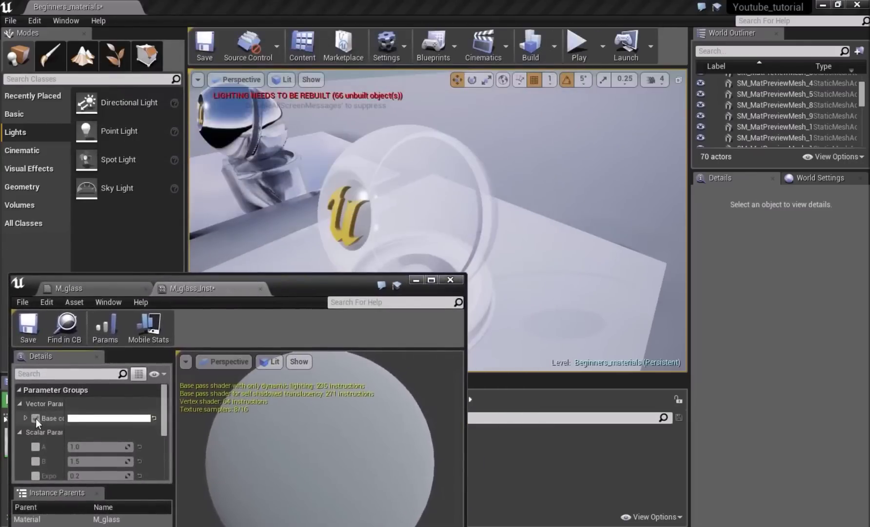
scroll(44, 435, "down", 1)
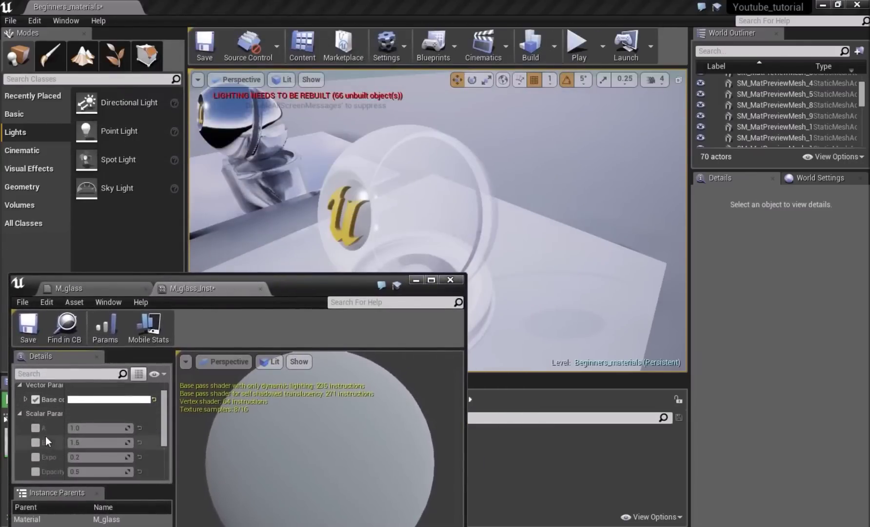
Step: Set the Base color parameter of M_glass_Inst to a dark grey
left_click(94, 400)
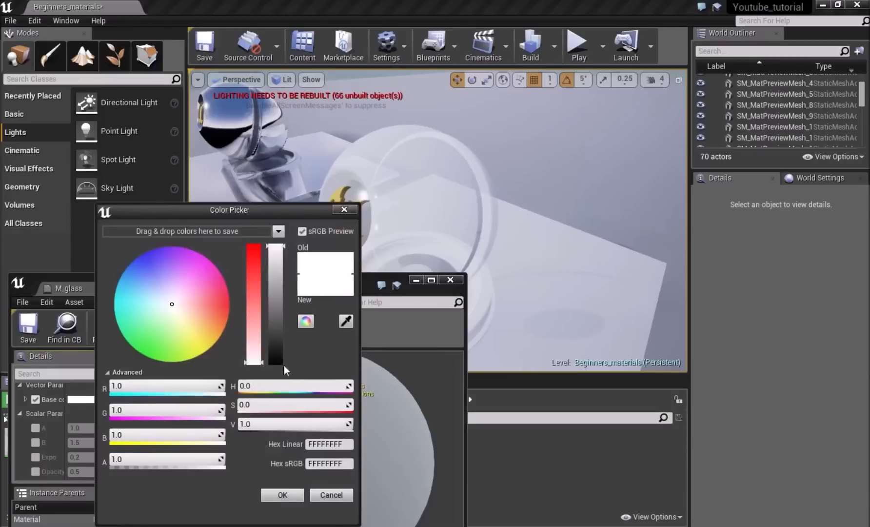
mouse_move(182, 297)
left_mouse_down()
mouse_move(189, 324)
mouse_move(178, 301)
left_mouse_up()
left_click_drag(246, 346, 251, 364)
left_click_drag(275, 315, 274, 347)
left_click(282, 497)
Step: Examine the darkened glass preview mesh from several distances and compare it with the surrounding sample materials in the level
right_click_drag(390, 234, 520, 207)
right_click_drag(419, 156, 528, 172)
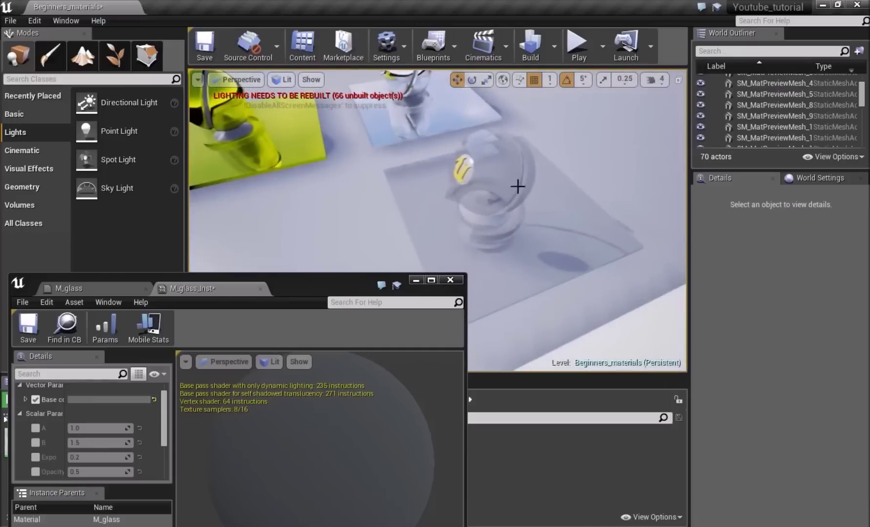
right_click_drag(449, 234, 351, 195)
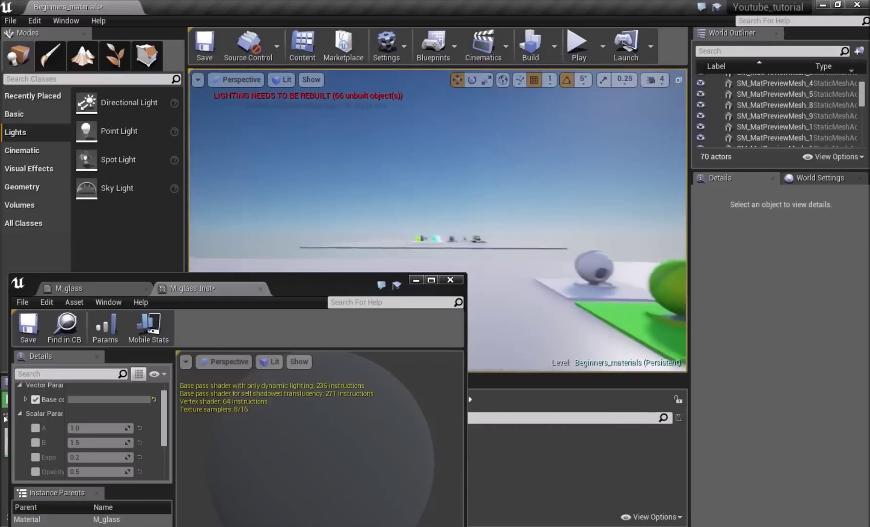
left_click(459, 236)
key("f")
right_click_drag(459, 236, 346, 198)
key("Escape")
right_click_drag(439, 195, 317, 232)
right_click_drag(639, 185, 541, 182)
right_click_drag(639, 184, 619, 192)
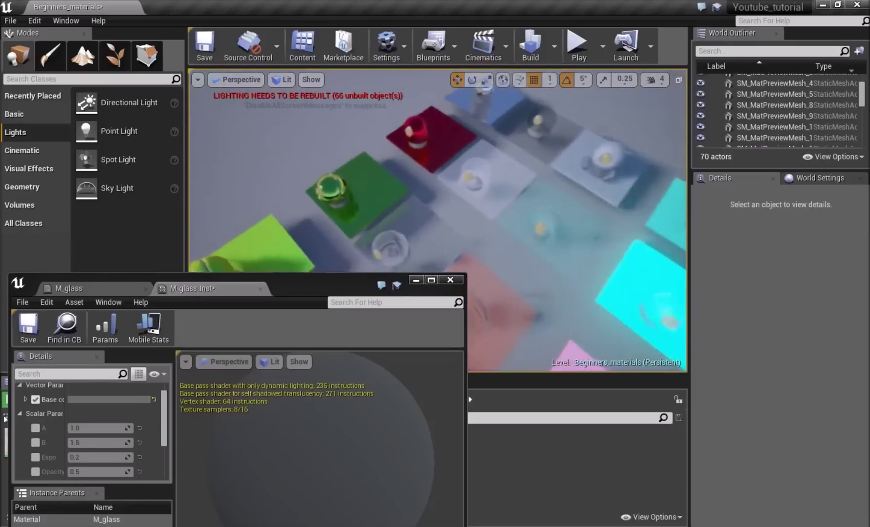
Step: Close the glass material editor and focus the viewport on the white preview mesh SM_MatPreviewMesh_10
left_click(450, 280)
right_click_drag(451, 278, 473, 249)
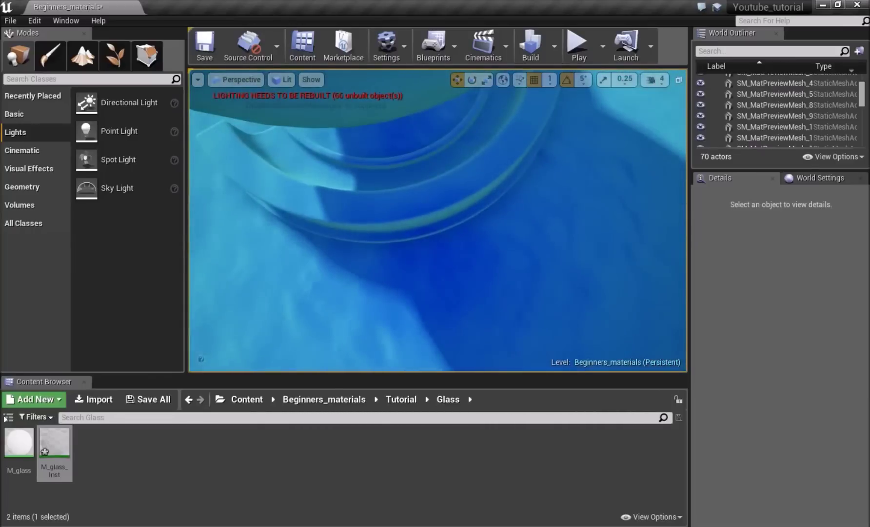
right_click_drag(438, 221, 400, 248)
left_click(462, 219)
key("f")
Step: Create a new folder named water inside the Tutorial content folder
left_click(230, 432)
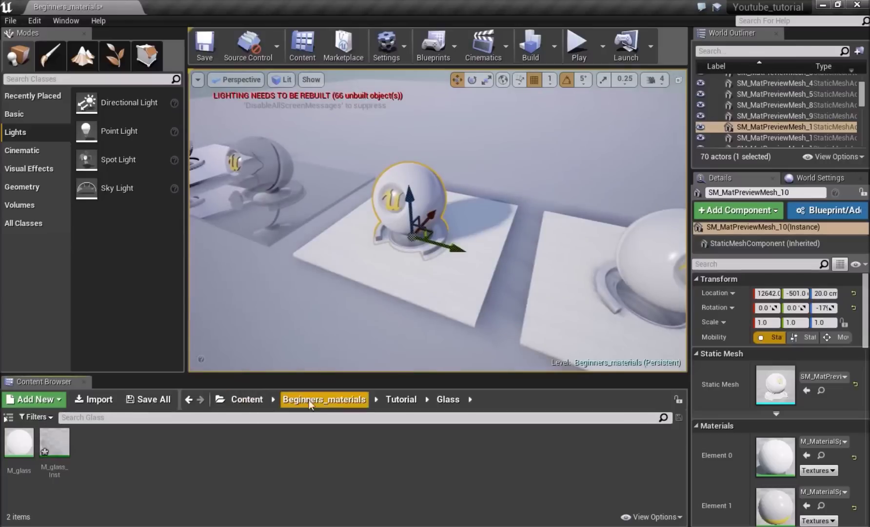
left_click(401, 399)
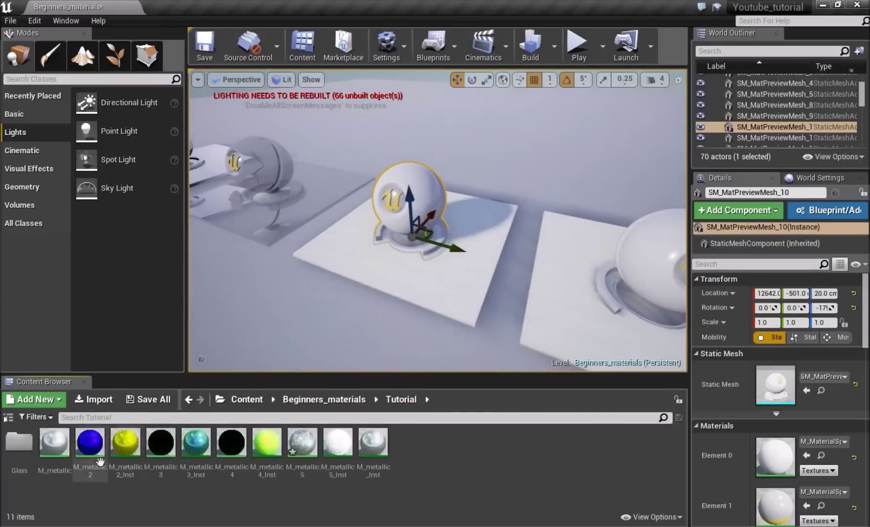
right_click(66, 492)
left_click(145, 246)
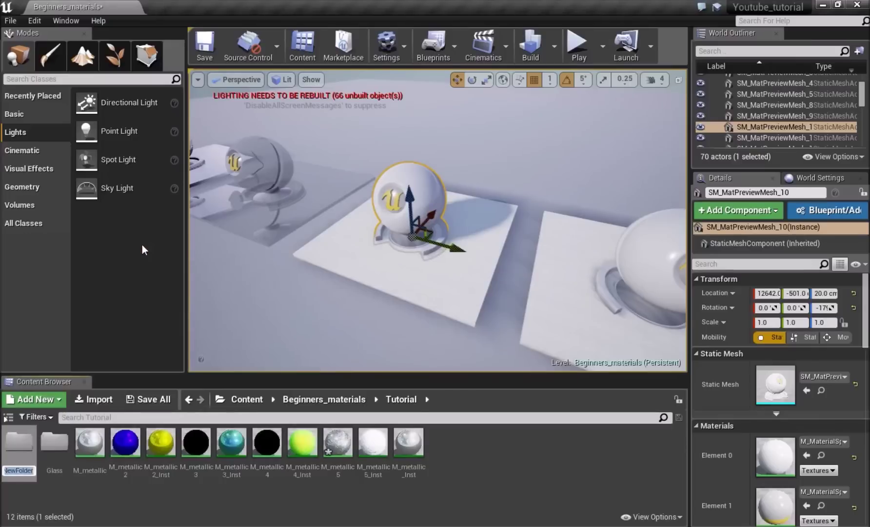
type("water")
key("Return")
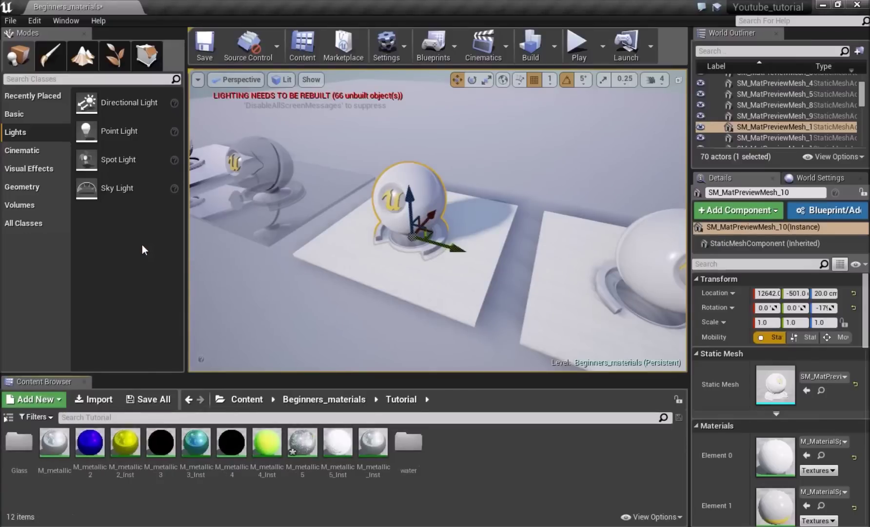
Step: Create a material named M_water in the water folder and open it in a maximized material editor
double_click(409, 443)
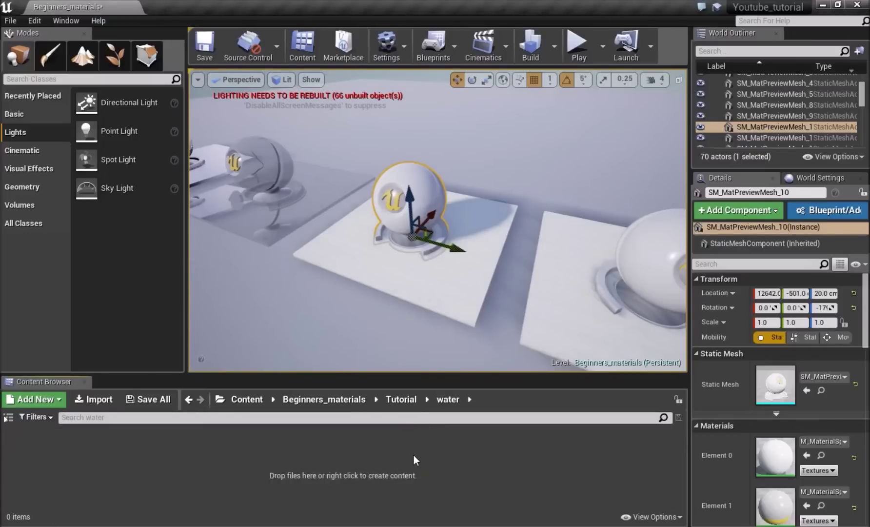
right_click(173, 450)
left_click(218, 343)
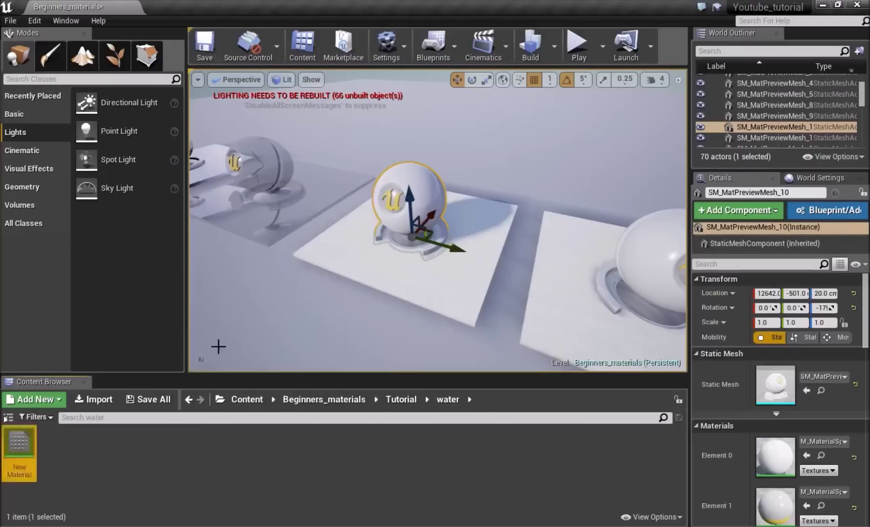
type("M_water")
key("Return")
left_click(108, 485)
double_click(19, 445)
double_click(278, 282)
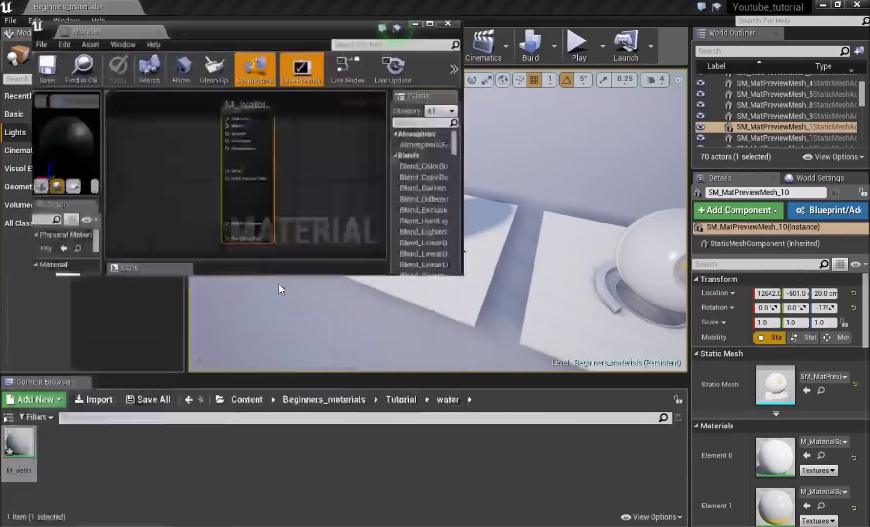
Step: Add a Constant3Vector node to the graph and connect it to the Base Color input of M_water
scroll(318, 325, "up", 4)
left_click(315, 233)
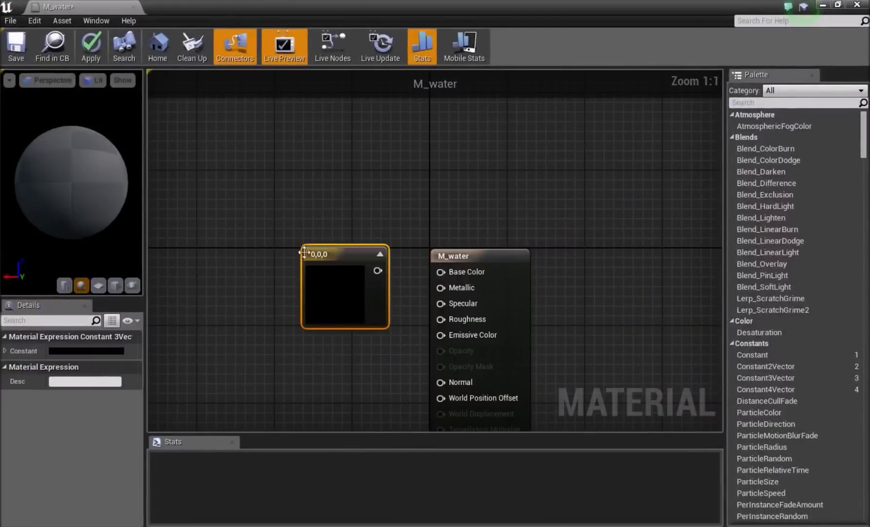
left_click_drag(324, 302, 289, 246)
left_click_drag(340, 215, 441, 271)
left_click_drag(320, 253, 288, 232)
Step: Convert the black color constant to a vector parameter and give the parameter a name
right_click(288, 233)
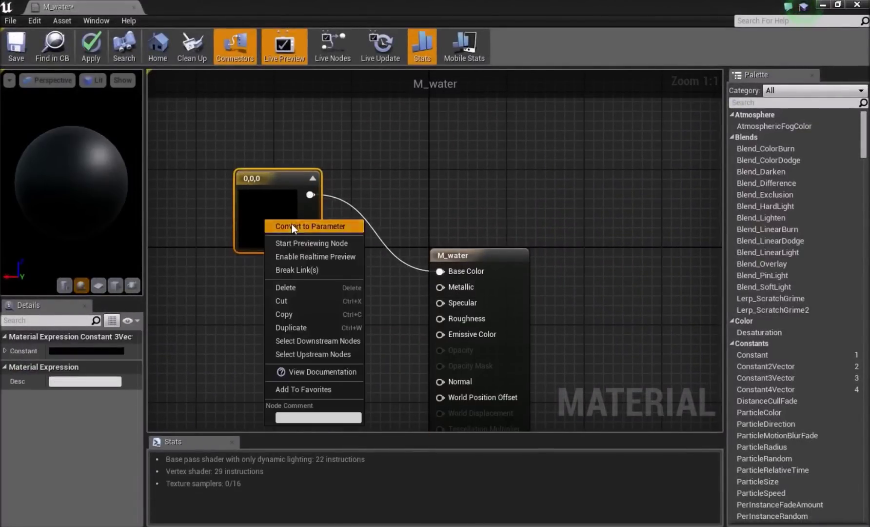
left_click(292, 224)
left_click(84, 366)
left_click(84, 367)
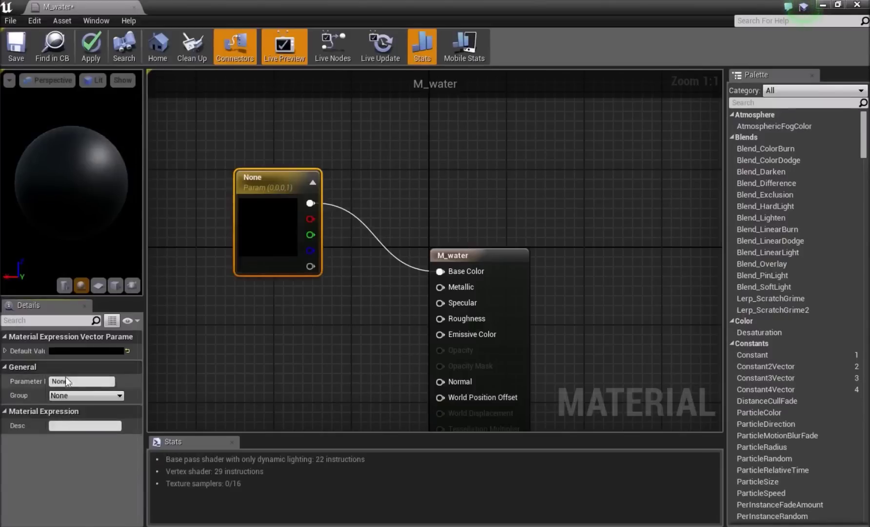
left_click(65, 380)
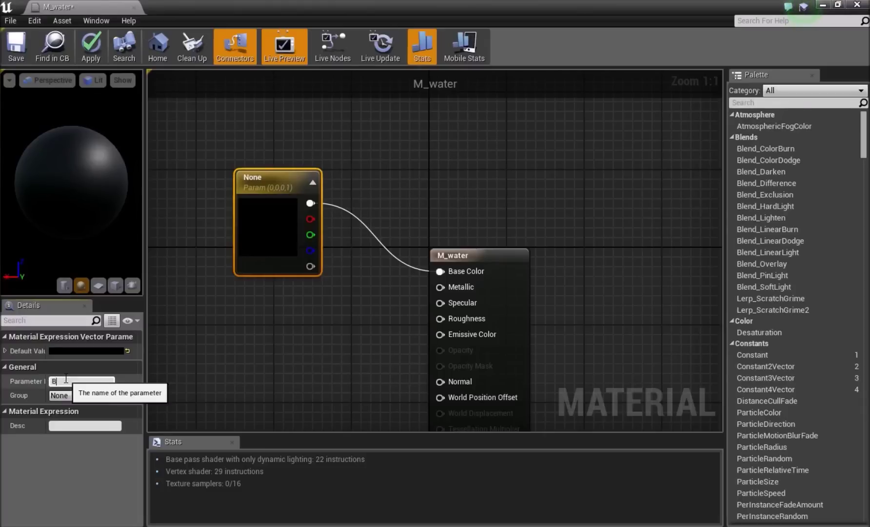
key("Return")
left_click(245, 314)
left_click(245, 229)
Step: Add a Texture Sample node below the color parameter in the M_water graph
right_click_drag(245, 229, 304, 258)
left_click(240, 256)
right_click_drag(289, 292, 316, 268)
key("t")
left_click(235, 246)
right_click(228, 220)
left_click(172, 305)
left_click(247, 350)
right_click_drag(247, 350, 257, 262)
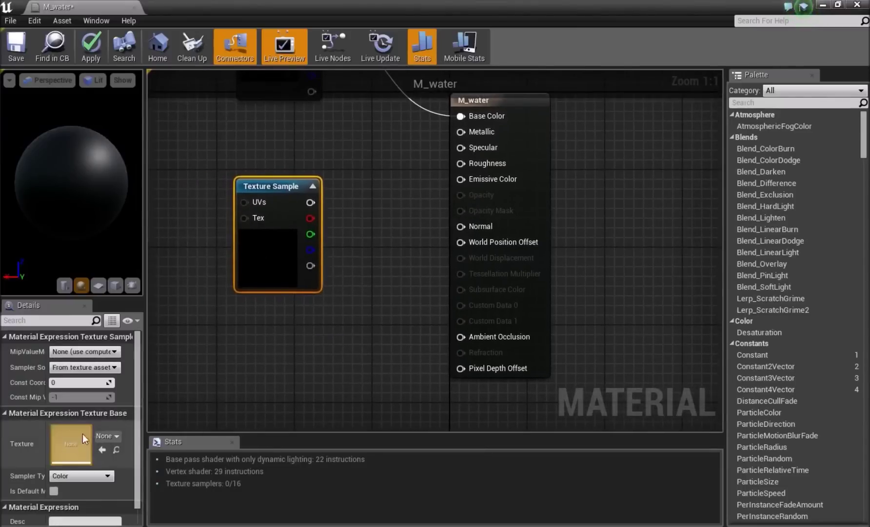
Step: Assign the T_Water_N normal map as the Texture Sample's texture
left_click(108, 435)
type("water")
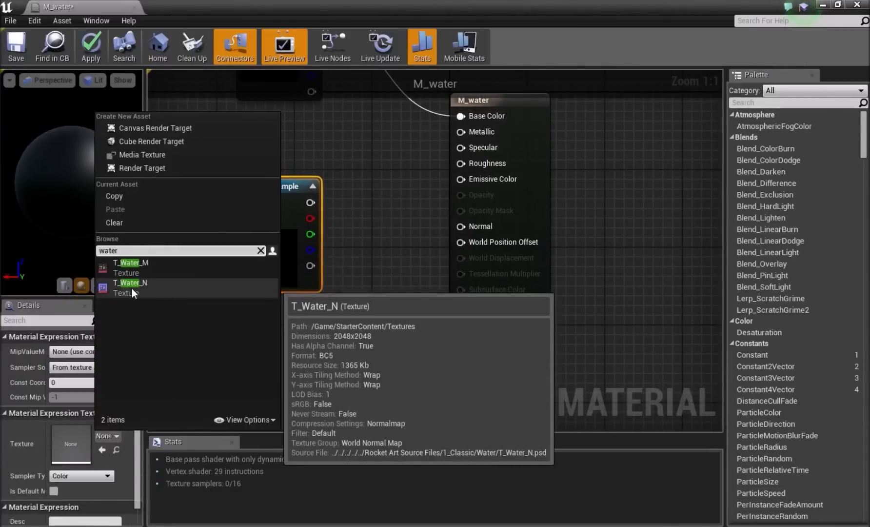
left_click(131, 288)
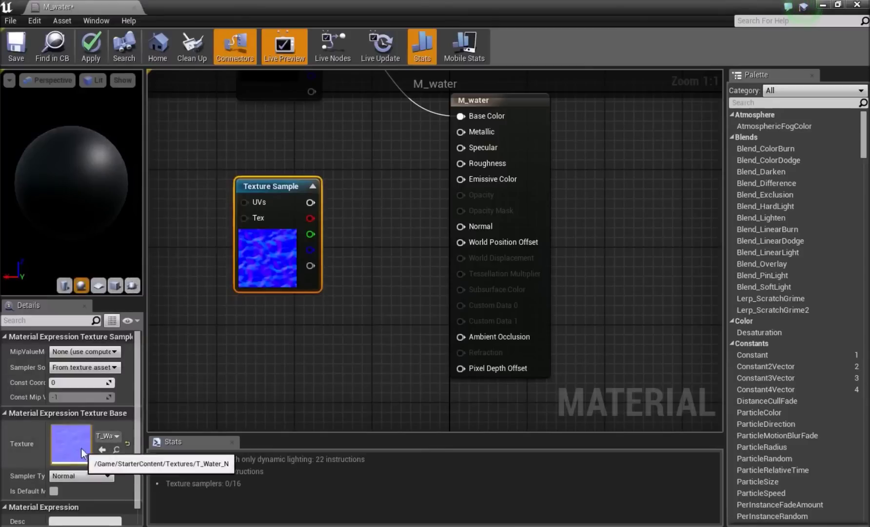
right_click_drag(314, 347, 263, 368)
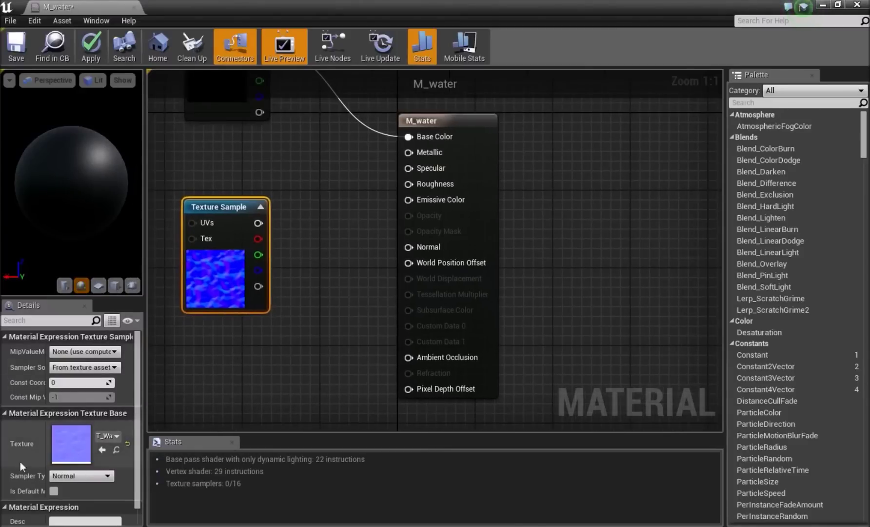
left_click(295, 361)
Step: Duplicate the water Texture Sample node and place the copy directly beneath the original
left_click_drag(258, 223, 278, 230)
right_click_drag(247, 348, 300, 292)
left_click(254, 245)
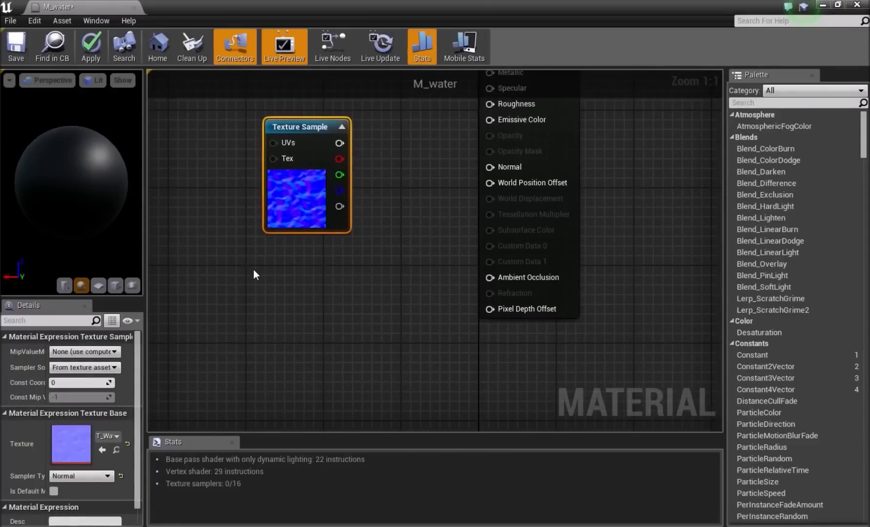
key("ctrl+v")
mouse_move(270, 348)
left_mouse_down()
mouse_move(260, 336)
mouse_move(285, 343)
left_mouse_up()
left_click(360, 342)
right_click(401, 205)
left_click(396, 188)
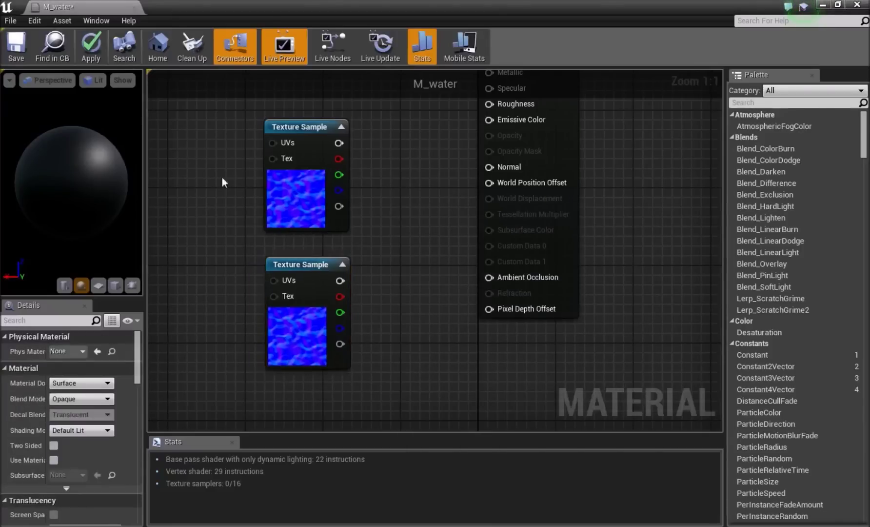
Step: Move both Texture Samples farther from the M_water node and add a Panner node in front of them
left_click_drag(222, 179, 295, 288)
left_click_drag(294, 203, 199, 195)
left_click(331, 192)
right_click_drag(321, 175, 379, 209)
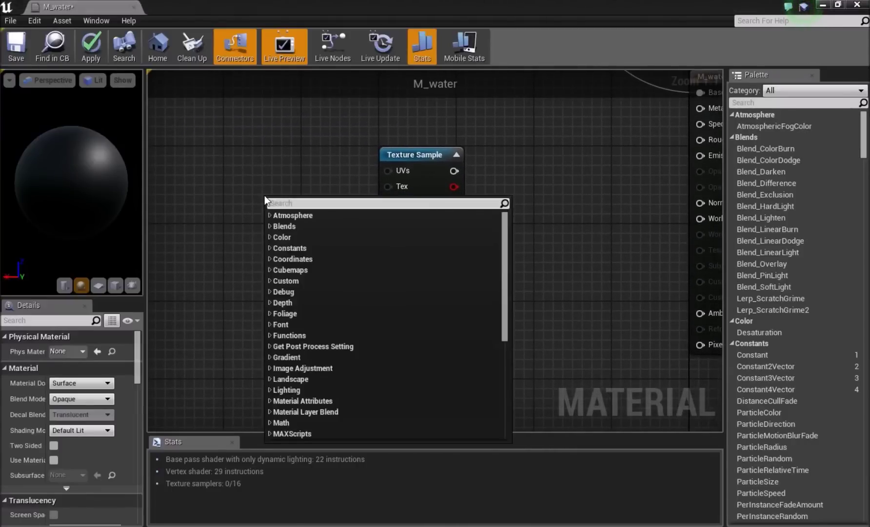
type("panner")
key("Return")
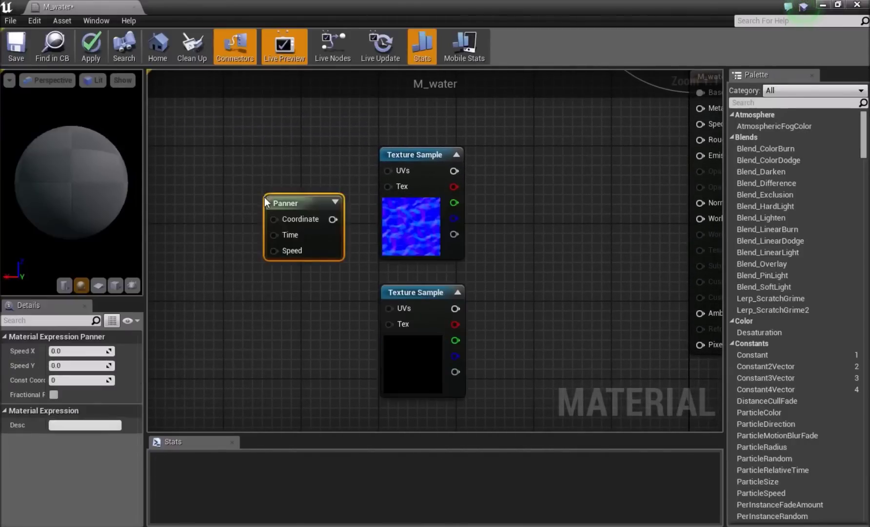
Step: Duplicate the Panner and connect one Panner to the UVs input of each Texture Sample
left_click_drag(307, 199, 295, 161)
key("ctrl+w")
left_click_drag(308, 272, 393, 308)
left_click_drag(321, 179, 393, 169)
left_click_drag(289, 166, 269, 166)
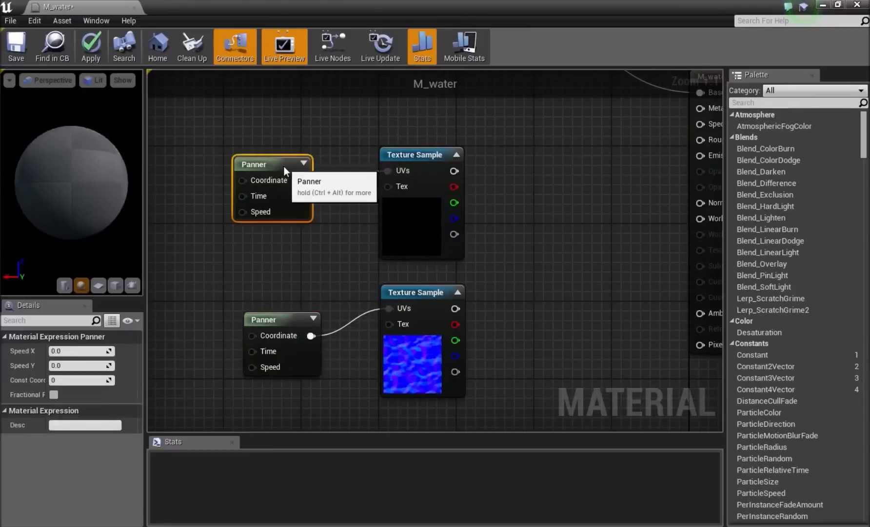
Step: Set the upper Panner's Speed X to 0.2 and Speed Y to 0.3
left_click(74, 351)
type("0.2")
key("Tab")
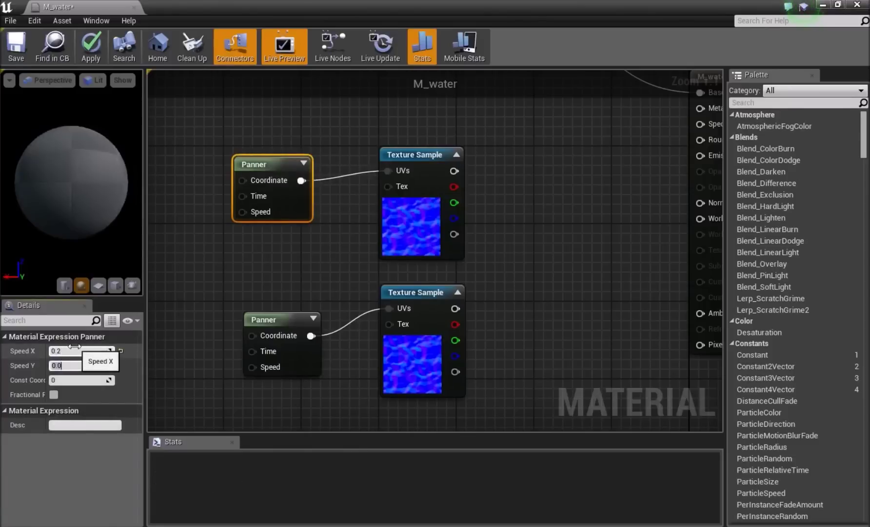
type("0.3")
key("Return")
Step: Set the lower Panner's Speed X to -0.2 and Speed Y to -0.3, and align it under the upper Panner
left_click(278, 322)
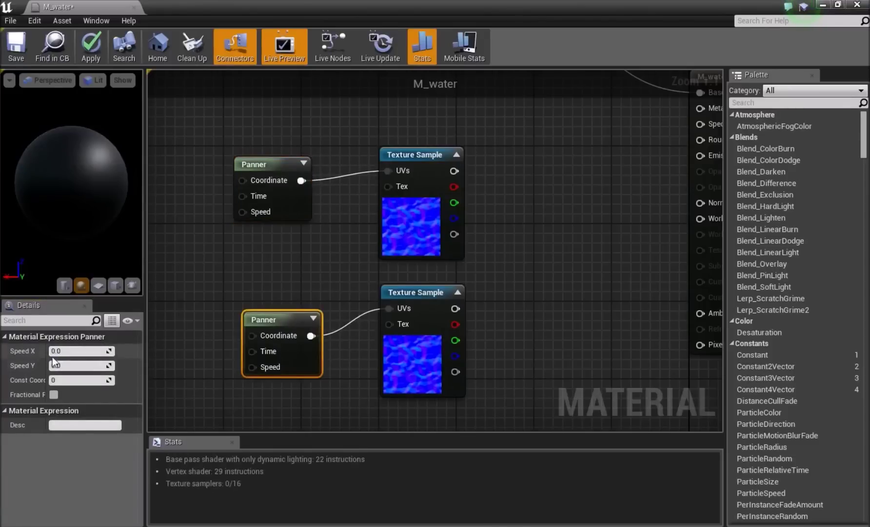
left_click(61, 351)
type("-.2")
key("Tab")
type("-.3")
key("Return")
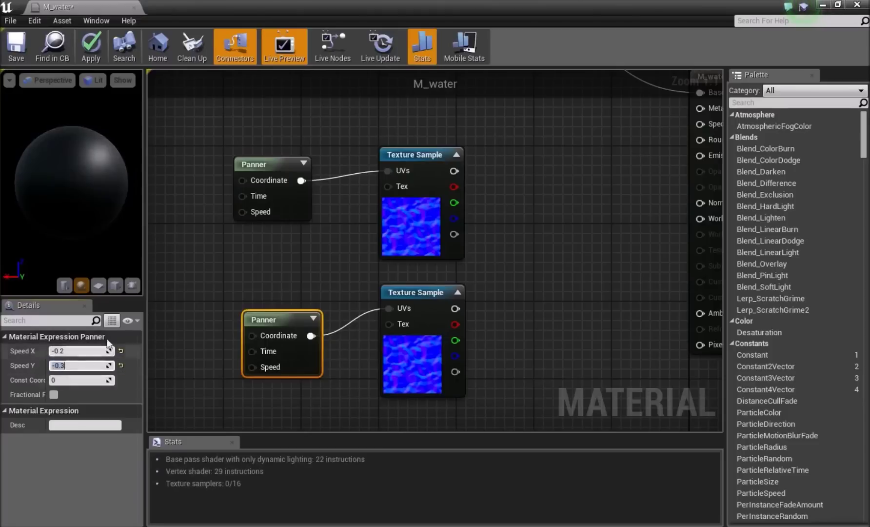
left_click(167, 230)
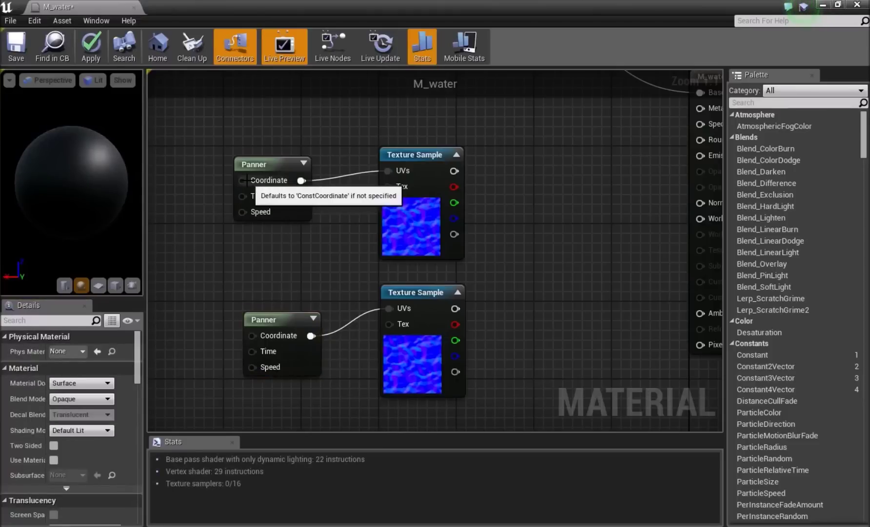
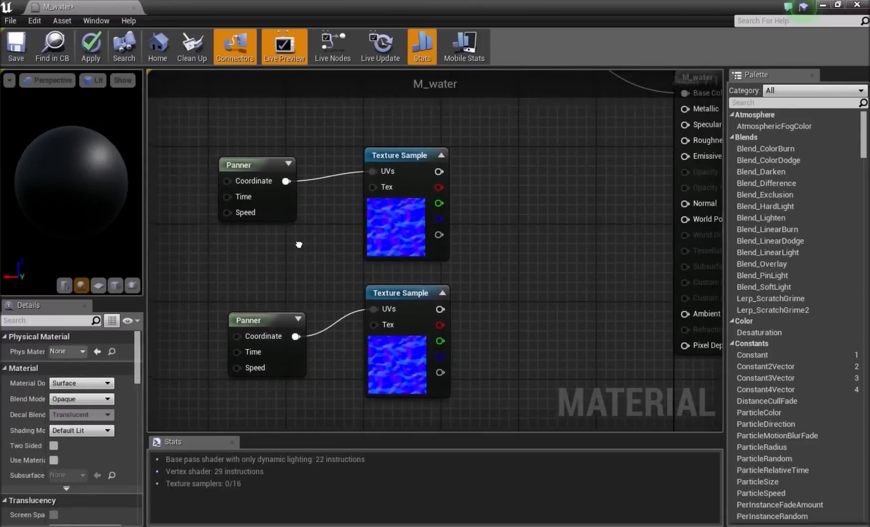
left_click_drag(262, 323, 253, 313)
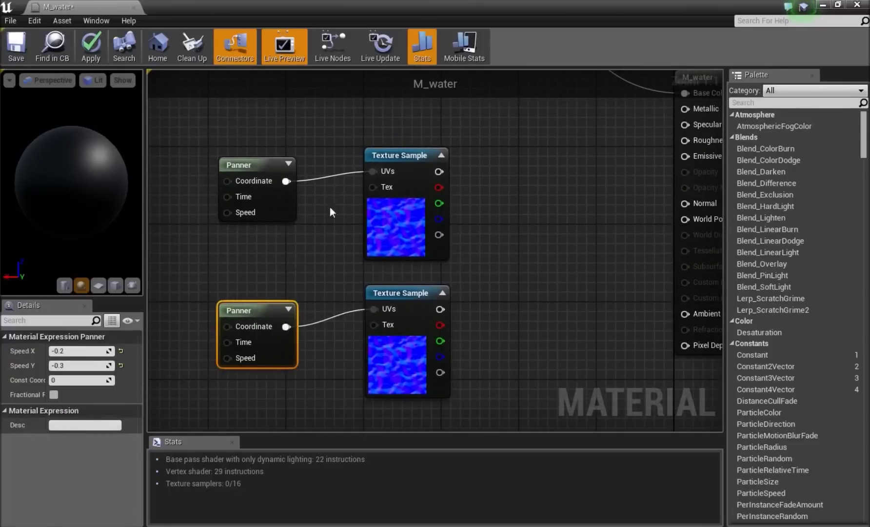
left_click(355, 236)
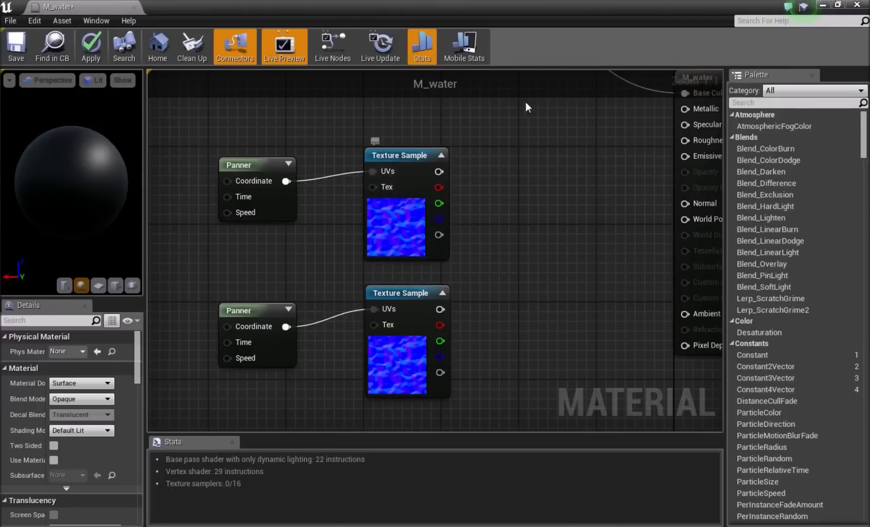
Step: Add a Lerp node and connect the upper Texture Sample to its A input and the lower one to B
right_click_drag(511, 306, 345, 229)
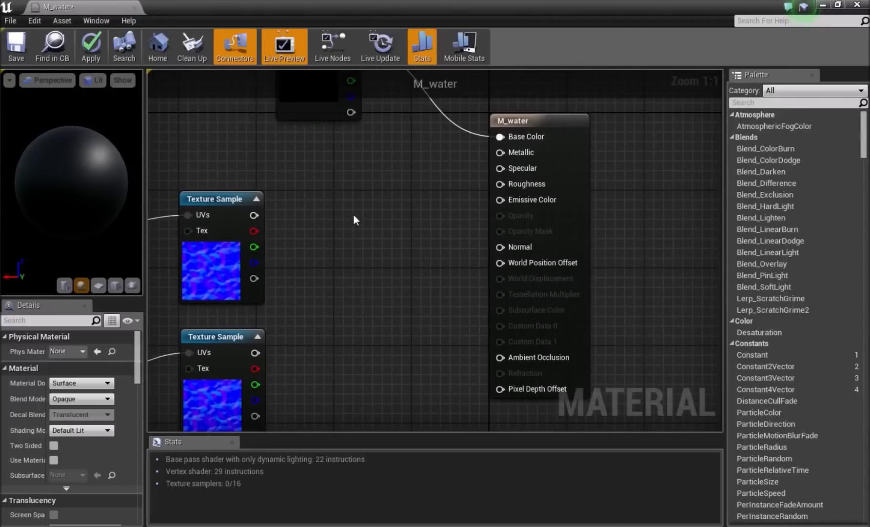
left_click(353, 213)
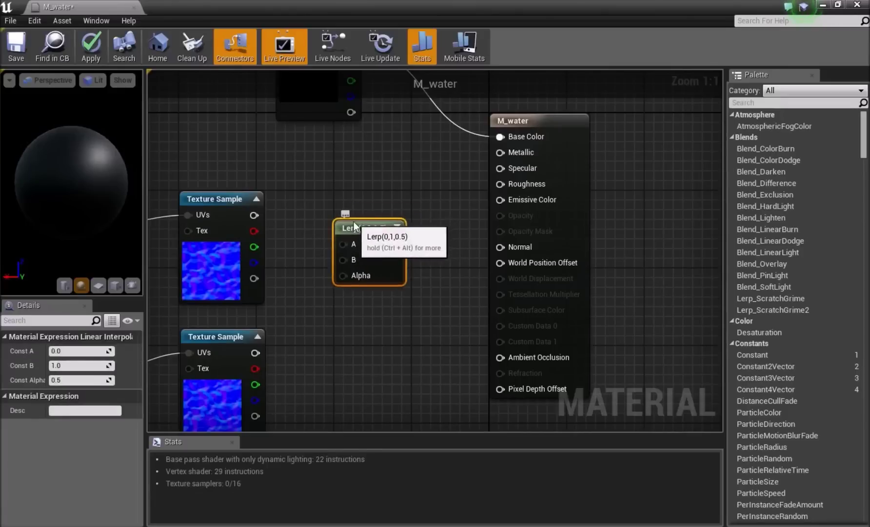
left_click_drag(350, 226, 340, 226)
left_click(313, 300)
left_click_drag(254, 215, 272, 223)
left_click_drag(345, 244, 345, 244)
left_click_drag(255, 352, 342, 259)
right_click_drag(355, 330, 270, 325)
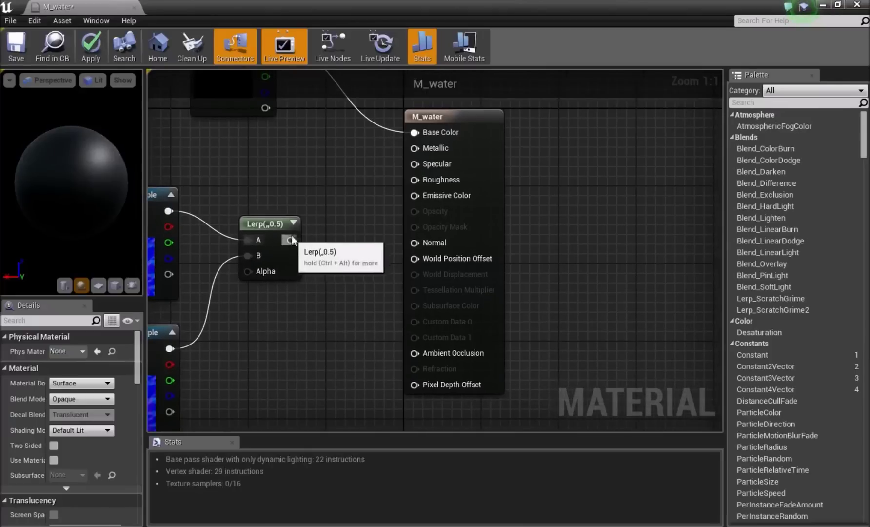
Step: Connect the Lerp output to the Normal input of M_water and check the result on the preview sphere
left_click_drag(414, 250, 414, 250)
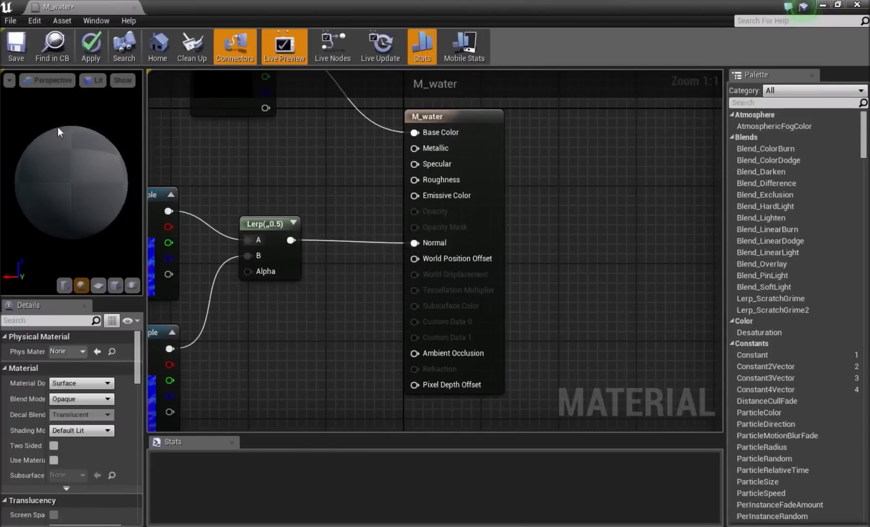
left_click_drag(79, 216, 80, 216)
mouse_move(72, 154)
left_mouse_down()
mouse_move(120, 149)
mouse_move(100, 145)
mouse_move(64, 170)
left_mouse_up()
Step: Add two TexCoord nodes and connect one to the Coordinate input of each Panner
right_click_drag(240, 177, 367, 170)
right_click_drag(215, 204, 361, 212)
left_click(279, 194)
left_click_drag(338, 213, 439, 198)
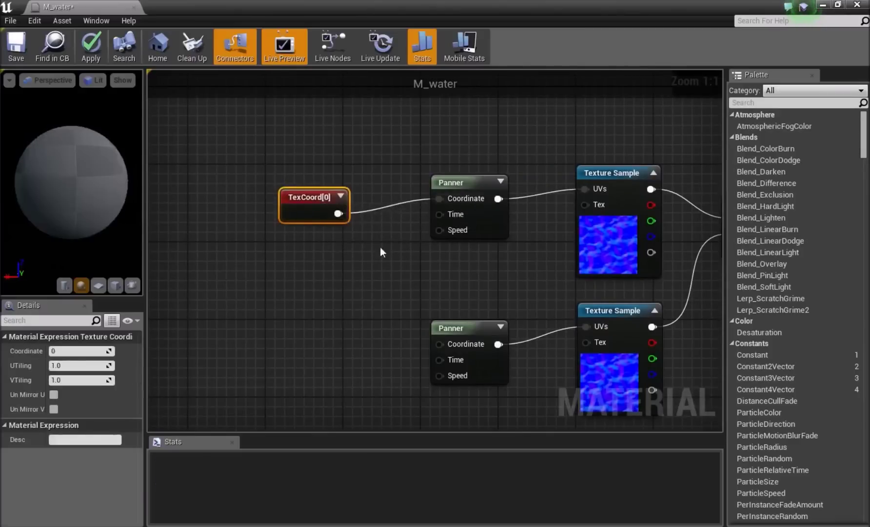
left_click(285, 321)
left_click_drag(343, 344, 439, 344)
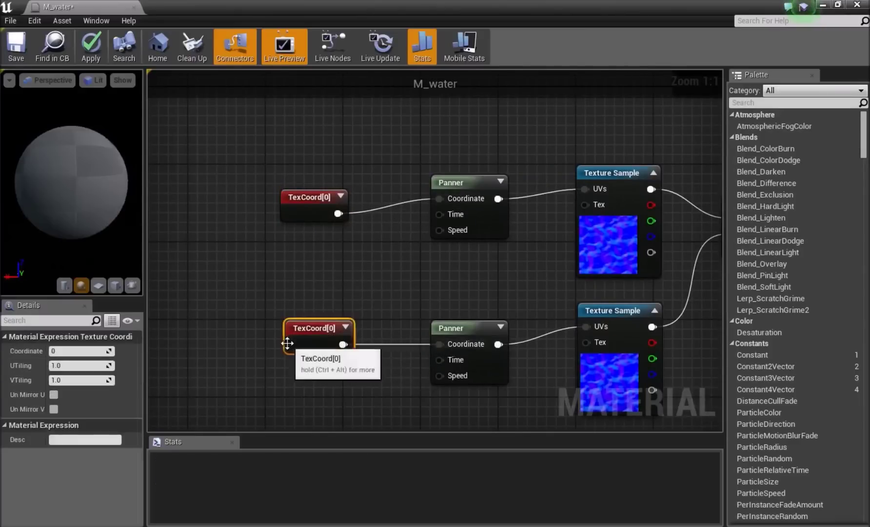
left_click_drag(108, 221, 73, 208)
left_click_drag(52, 148, 61, 148)
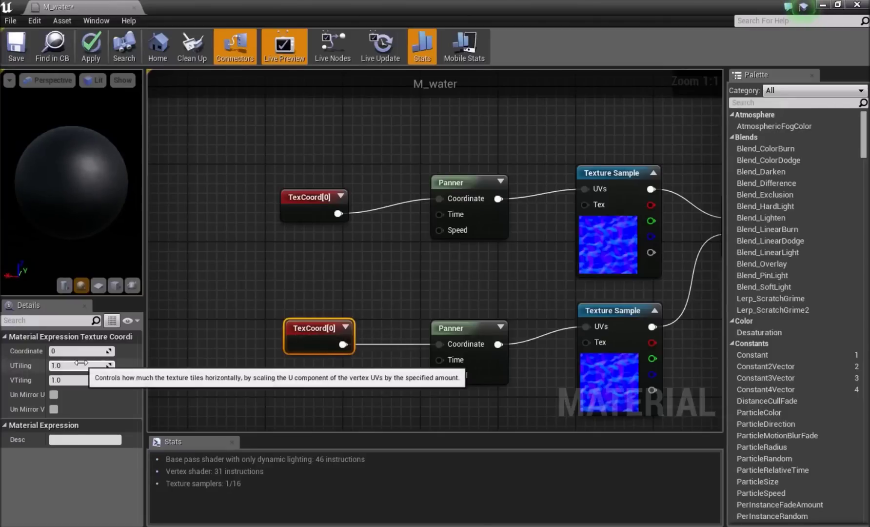
Step: Review the water node network from the TexCoord nodes through the Panners, Texture Samples and Lerp to the material's Normal input
left_click(260, 265)
right_click_drag(260, 265, 214, 259)
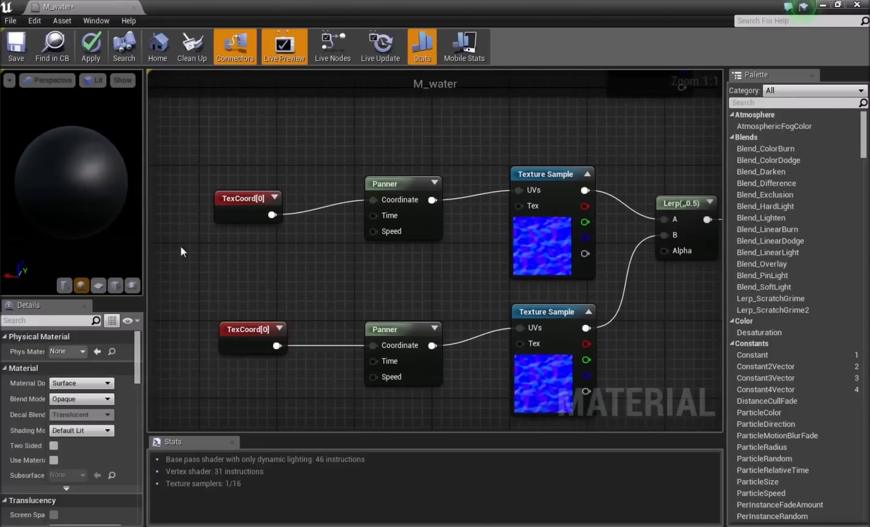
mouse_move(274, 255)
right_mouse_down()
mouse_move(221, 256)
mouse_move(263, 250)
right_mouse_up()
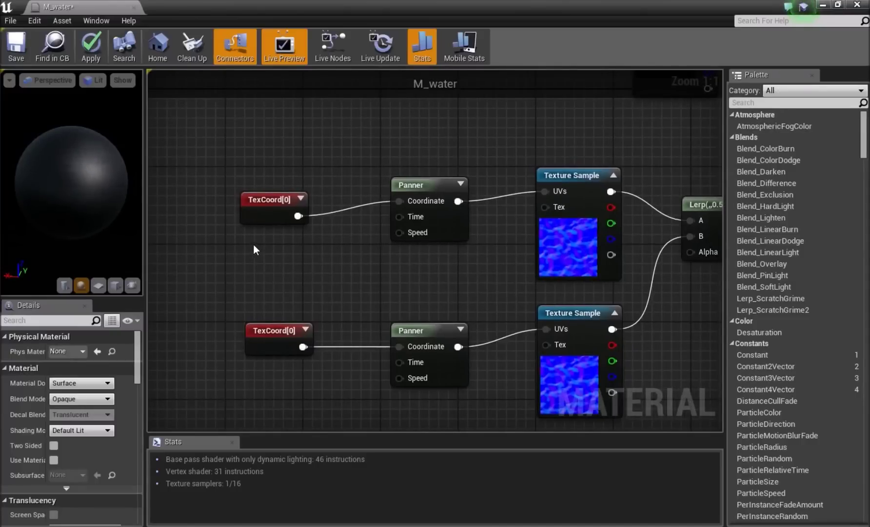
left_click(271, 204)
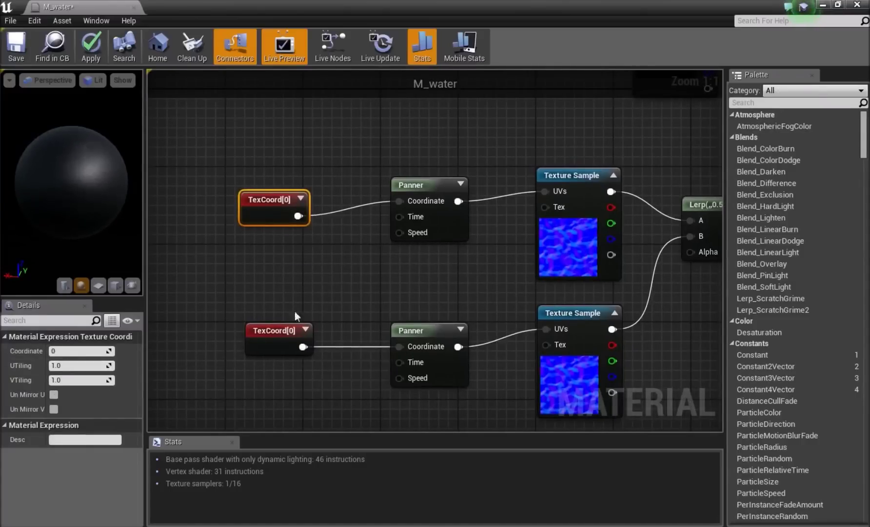
left_click(405, 280)
scroll(299, 269, "down", 6)
left_click(316, 295)
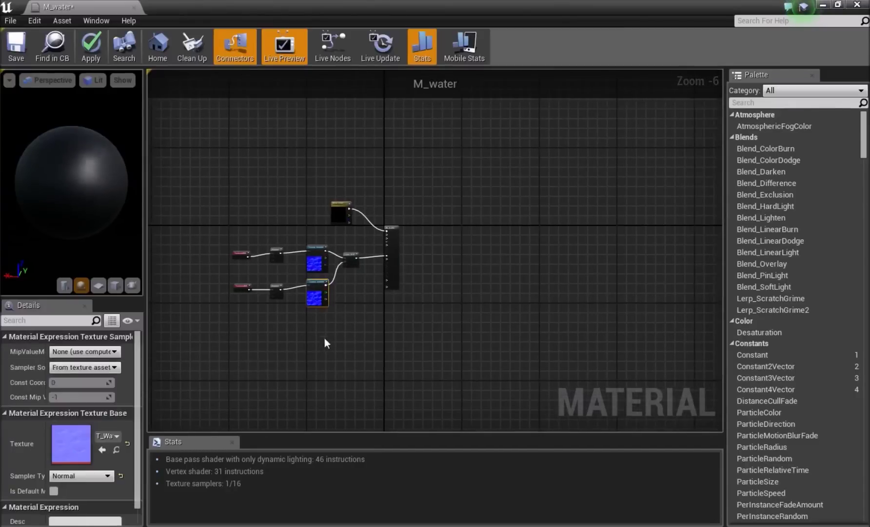
right_click_drag(324, 338, 363, 336)
scroll(361, 287, "up", 3)
left_click(411, 298)
right_click_drag(412, 298, 469, 337)
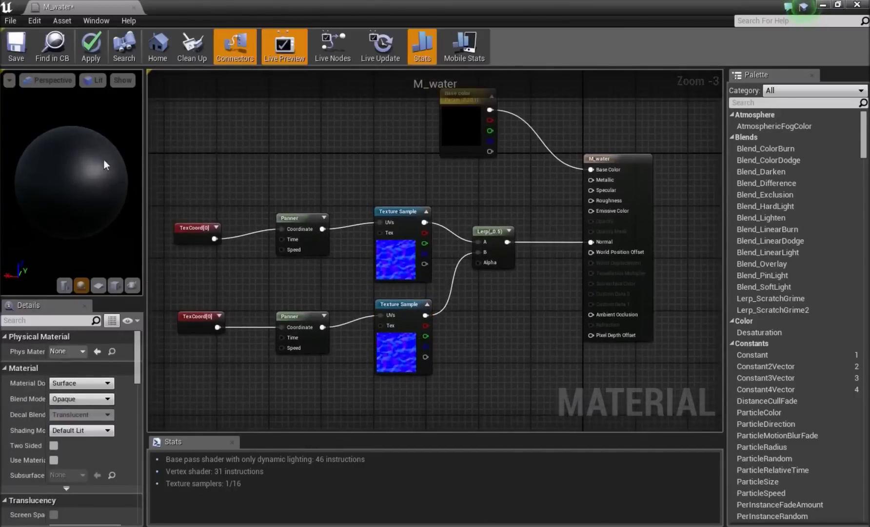
Step: Apply and save M_water, and return to the level editor
left_click(87, 60)
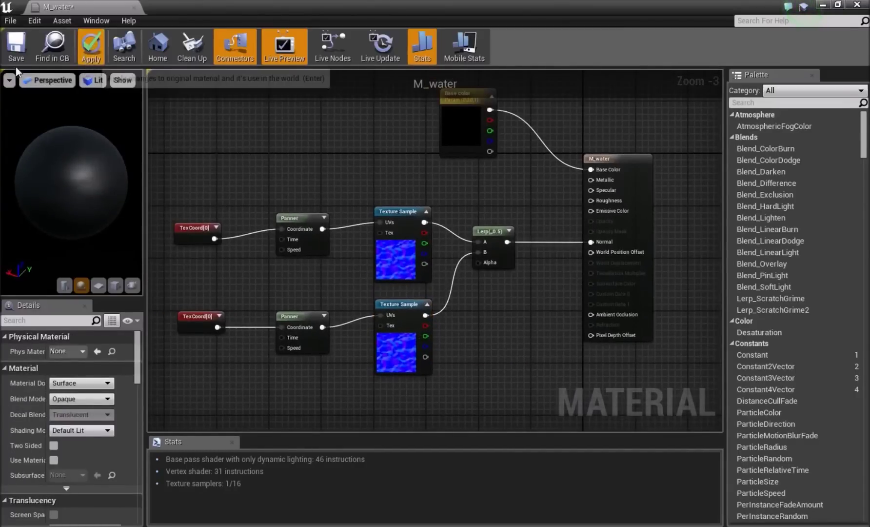
left_click(15, 54)
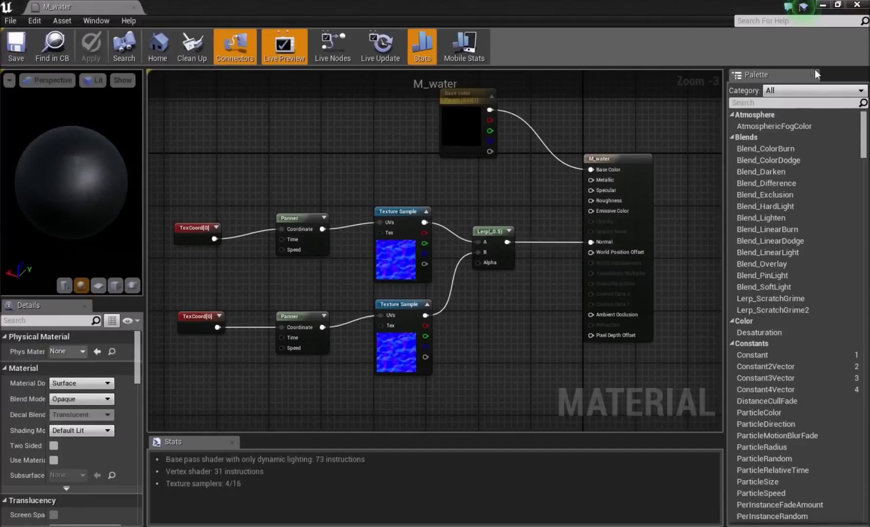
left_click(822, 5)
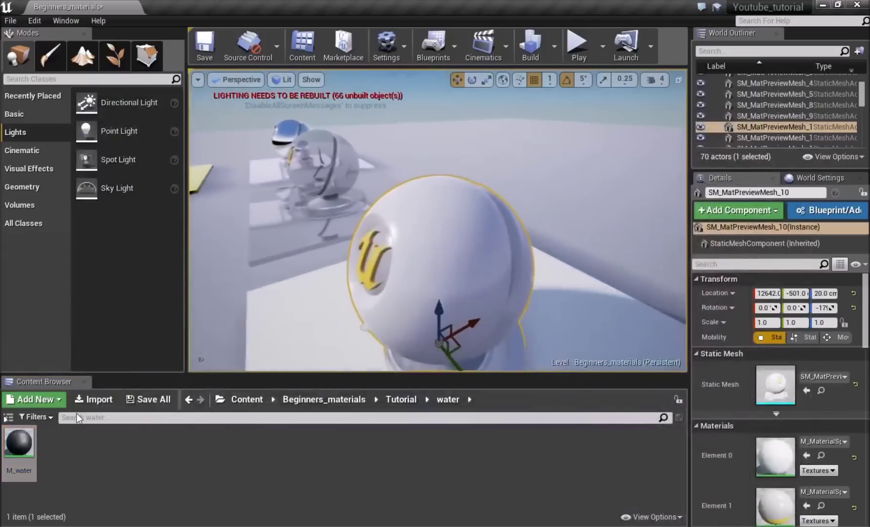
Step: Create the material instance M_water_Inst from M_water and assign it to the white preview ball and the plate beneath it
right_click(19, 443)
left_click(58, 180)
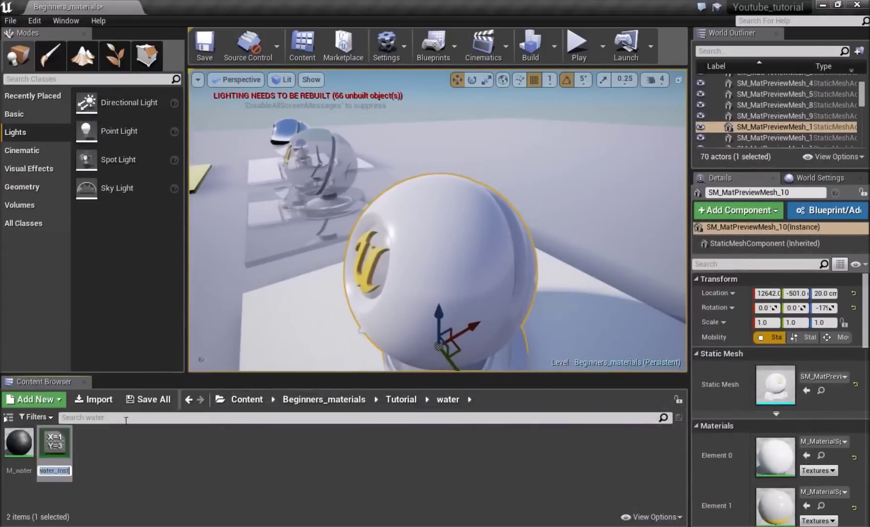
key("Return")
left_click_drag(55, 441, 444, 266)
left_click_drag(58, 447, 306, 330)
right_click_drag(306, 330, 265, 275)
key("Escape")
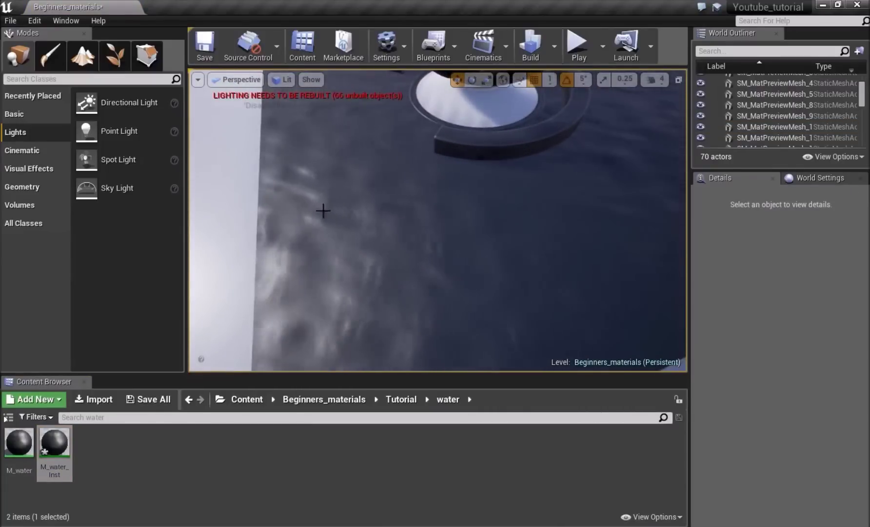
mouse_move(224, 230)
right_mouse_down()
mouse_move(293, 190)
mouse_move(316, 146)
mouse_move(273, 253)
mouse_move(234, 229)
right_mouse_up()
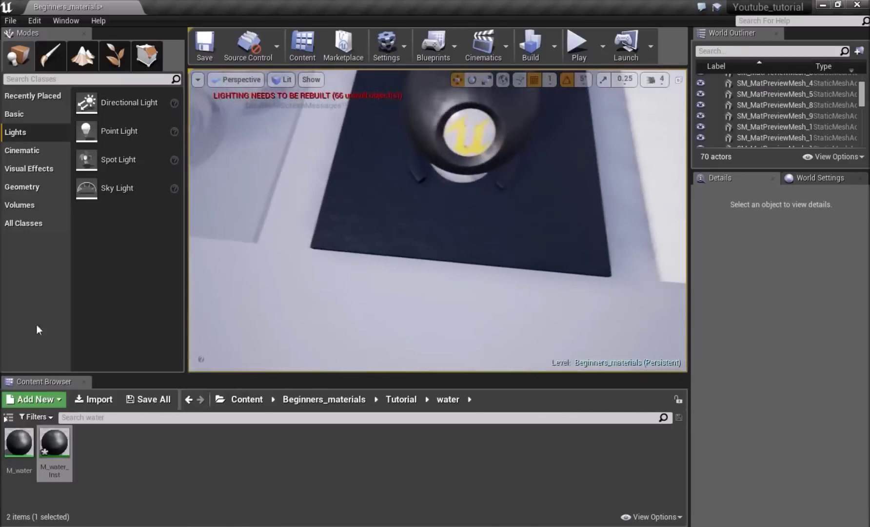
Step: Open M_water_Inst, enable its base color override and set the color to a muted light blue
double_click(54, 442)
left_click(24, 138)
left_click_drag(339, 7, 249, 249)
left_click(127, 381)
left_click_drag(175, 345, 170, 295)
left_click_drag(305, 349, 303, 335)
left_click(312, 495)
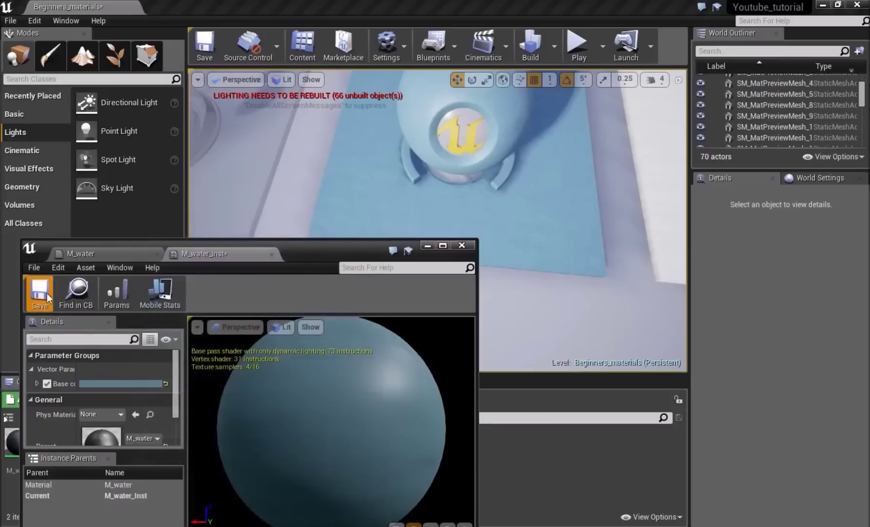
Step: Inspect the water sample and the finished cyan and pink glowing samples in the level, and return to the next blank white preview mesh
right_click_drag(480, 205, 429, 192)
right_click_drag(639, 187, 660, 184)
right_click_drag(529, 212, 494, 184)
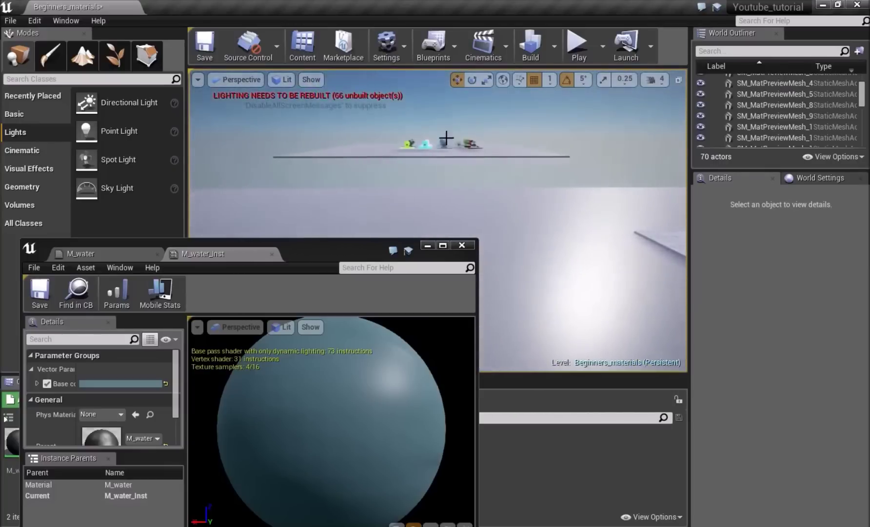
left_click(446, 138)
key("f")
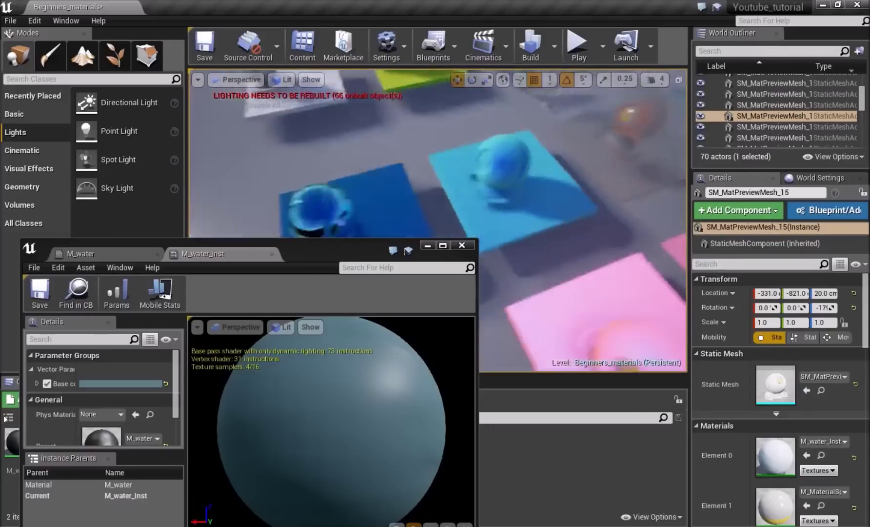
key("Escape")
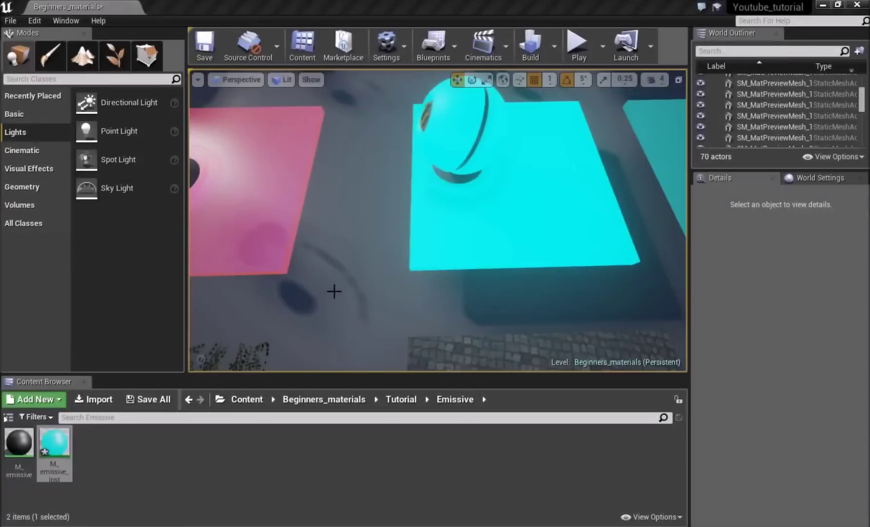
right_click_drag(368, 266, 293, 229)
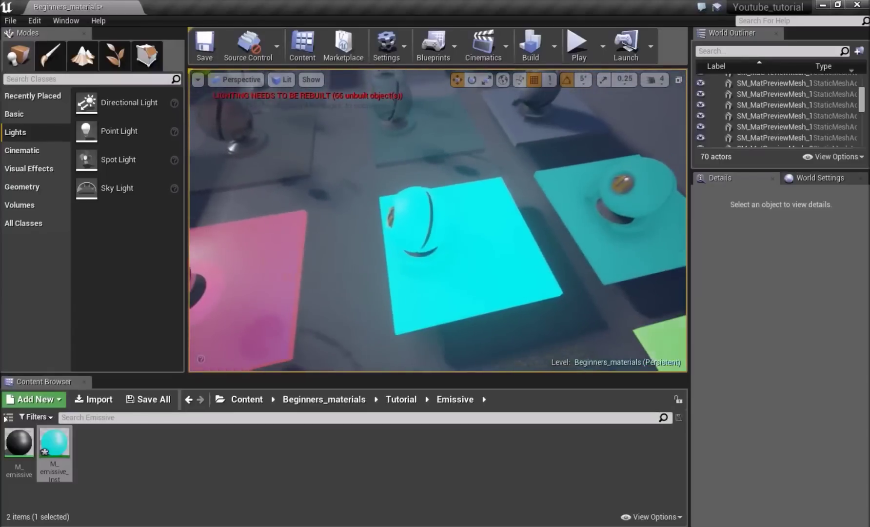
right_click_drag(439, 219, 361, 221)
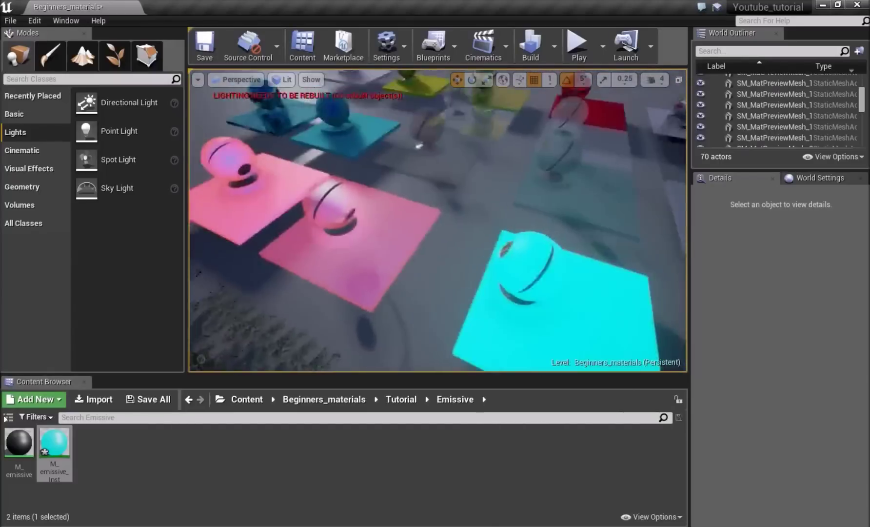
right_click_drag(341, 286, 334, 295)
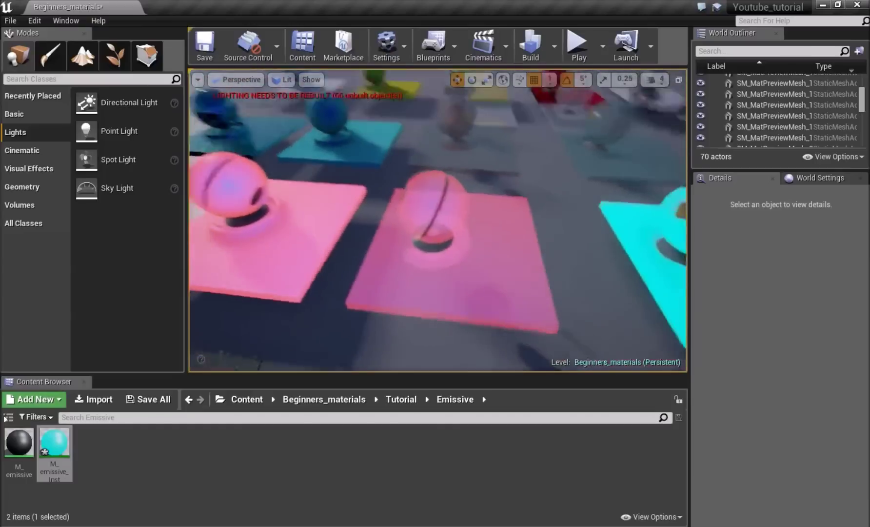
right_click_drag(438, 221, 390, 195)
right_click_drag(336, 288, 405, 223)
left_click(409, 223)
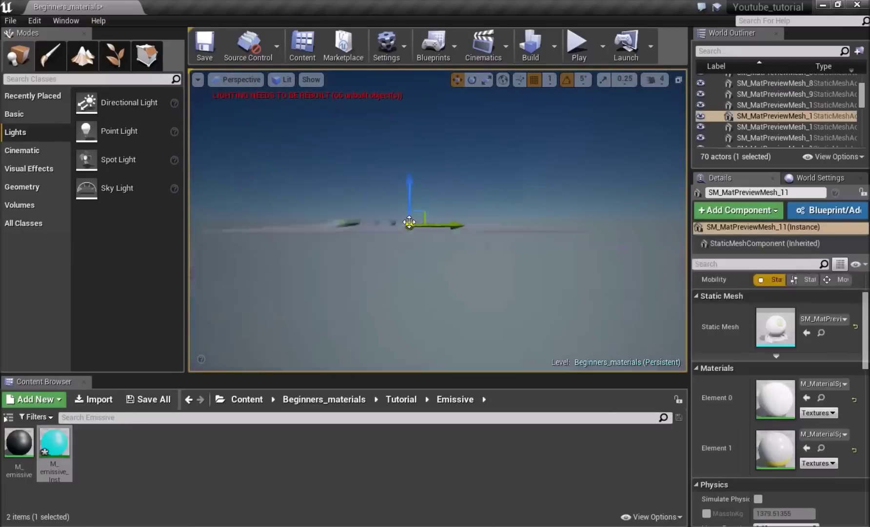
key("f")
right_click_drag(410, 224, 366, 261)
left_click(364, 254)
Step: Delete the existing M_emissive and M_emissive_Inst assets from the Tutorial/Emissive folder
left_click(351, 453)
left_click(401, 401)
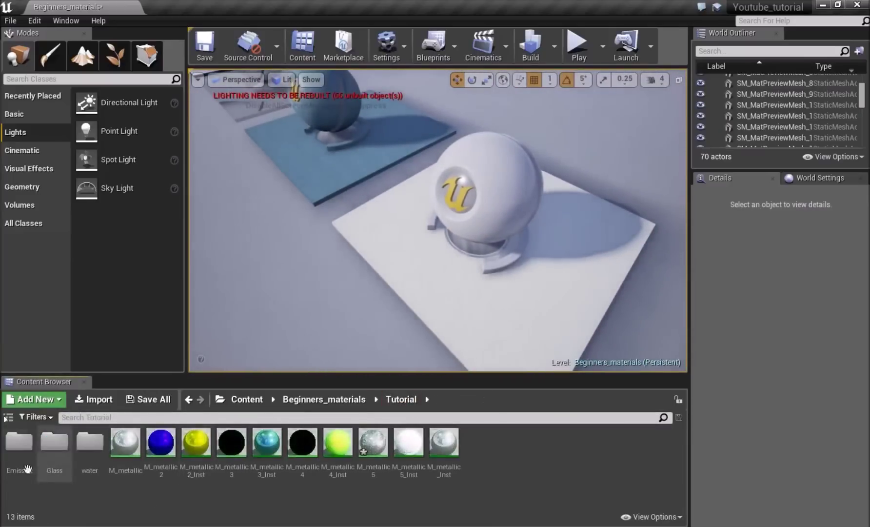
double_click(22, 446)
left_click(19, 442)
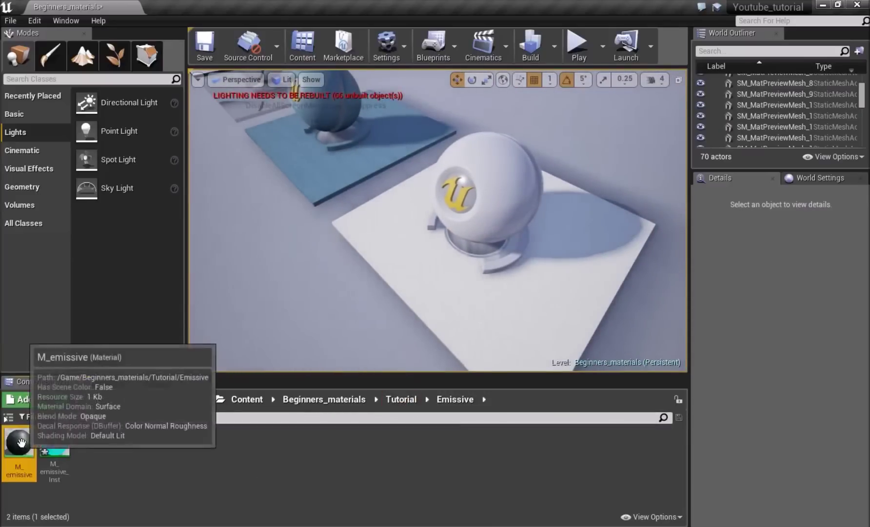
left_click(54, 442, "ctrl")
key("Delete")
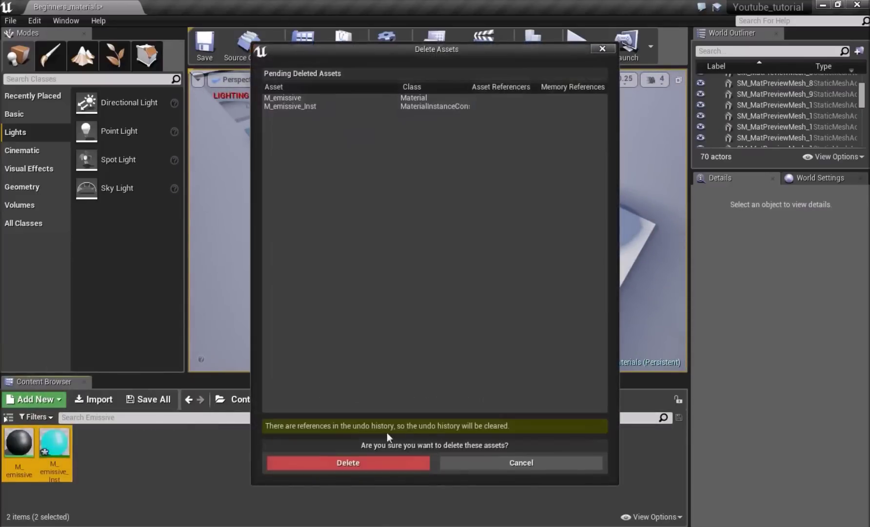
left_click(404, 460)
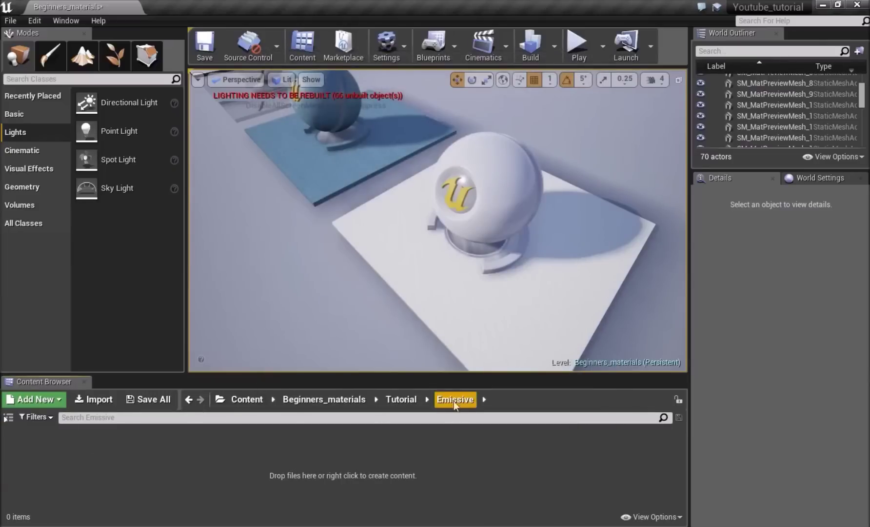
Step: Create a new material named M_emissive in the Emissive folder and open it for editing
right_click(304, 438)
left_click(379, 339)
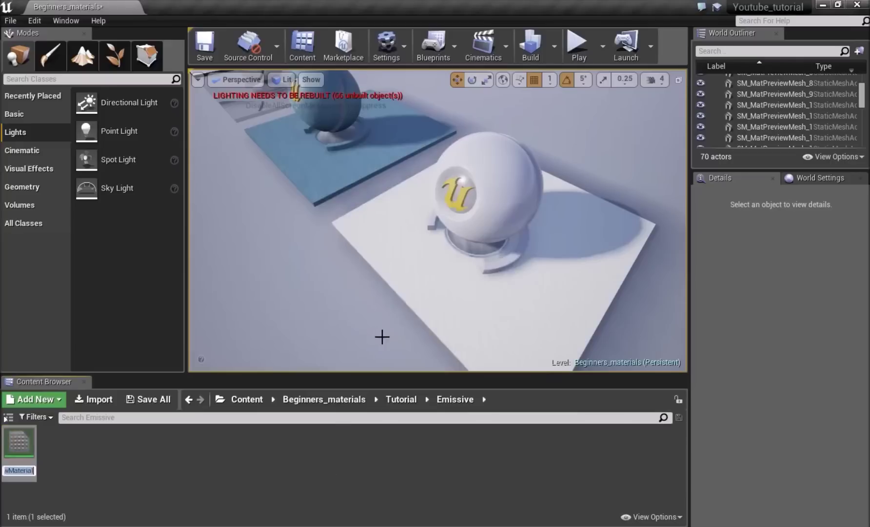
type("M_emissive")
key("Return")
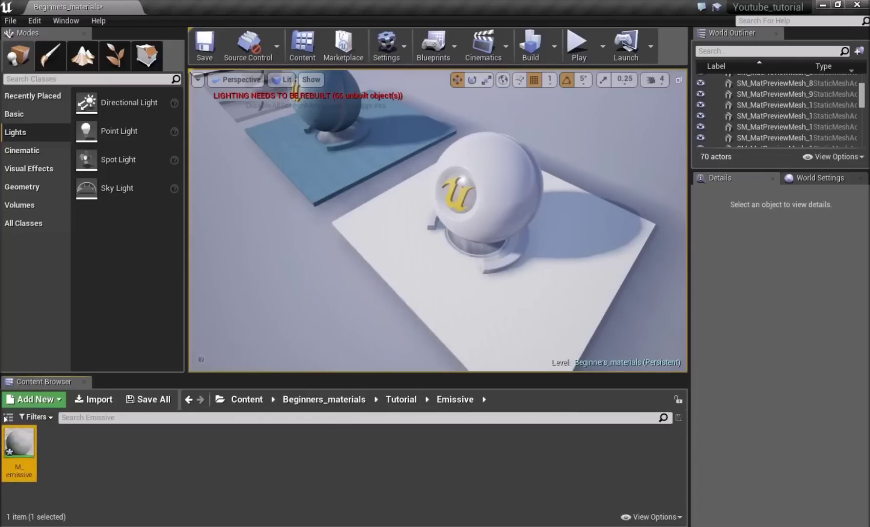
double_click(19, 444)
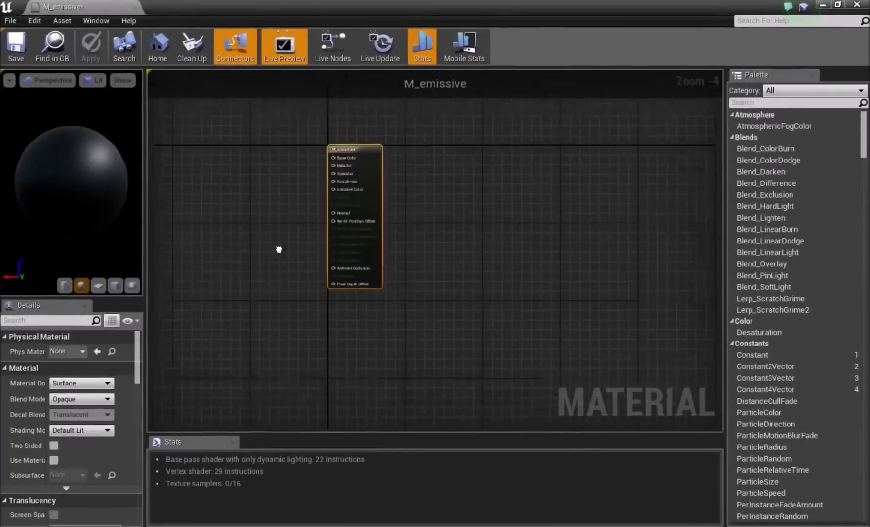
Step: Add a Constant3Vector node and connect it to the Emissive Color input of M_emissive
left_click(258, 197)
scroll(261, 193, "up", 4)
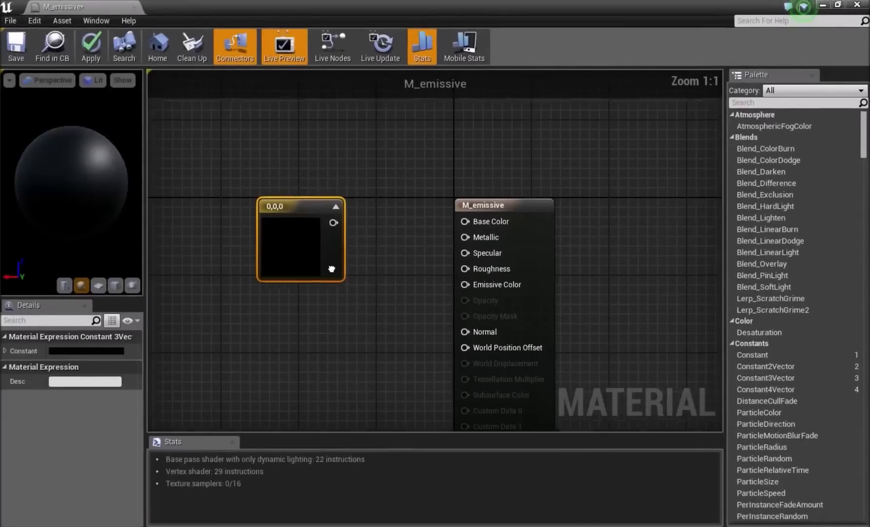
left_click_drag(329, 201, 466, 282)
Step: Convert the Constant3Vector node to a parameter and name it "Emissive color"
left_click(295, 222)
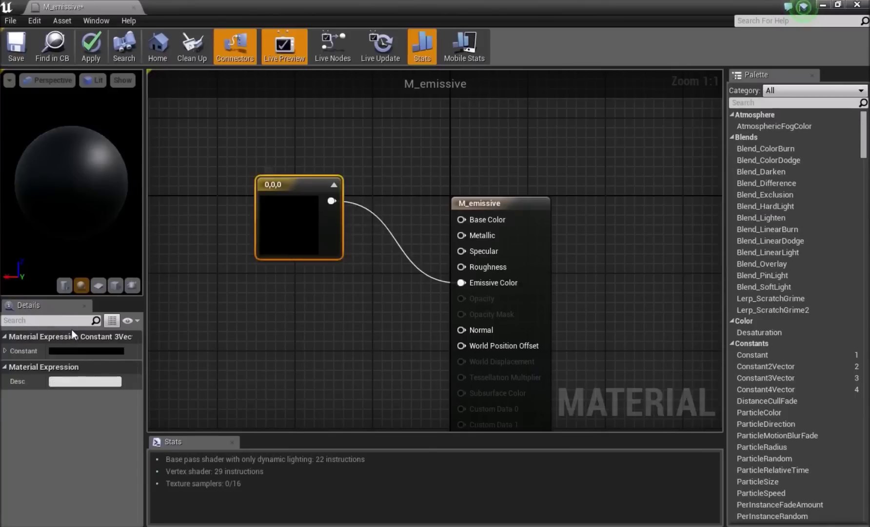
right_click(266, 234)
left_click(298, 244)
double_click(297, 217)
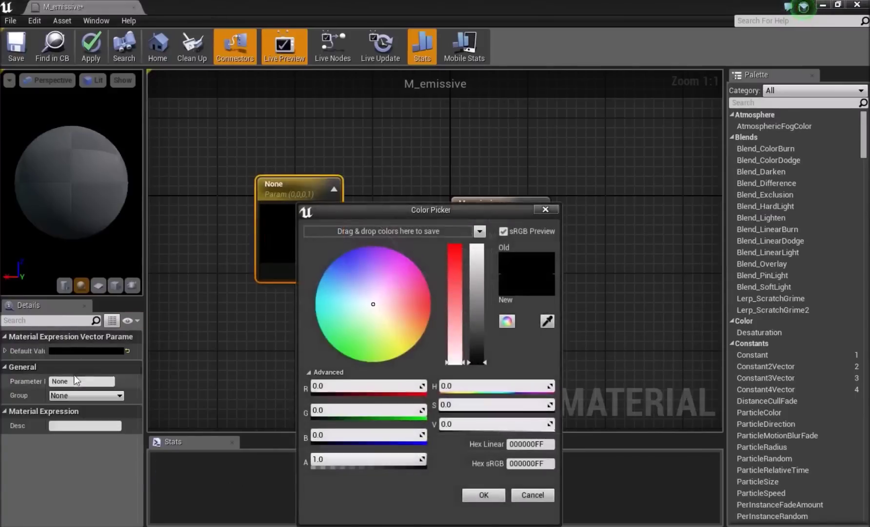
left_click(533, 495)
left_click(65, 384)
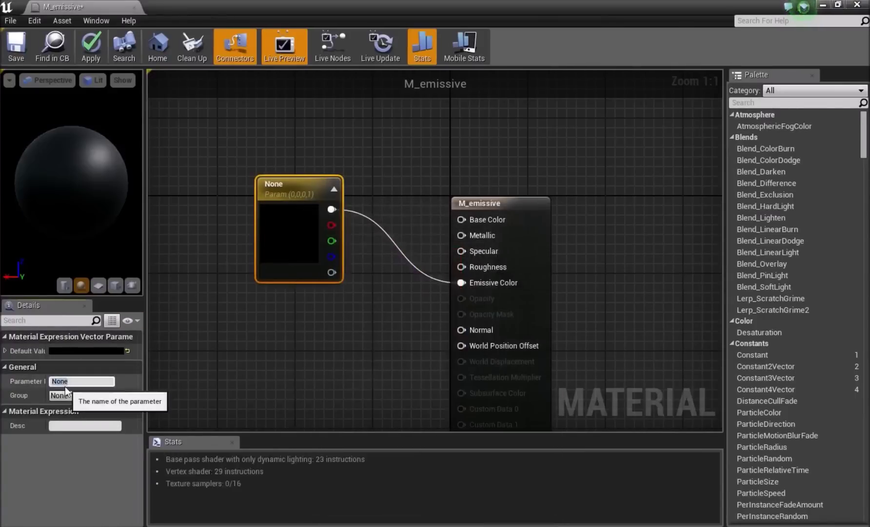
type("Emissive color")
key("Return")
left_click(179, 319)
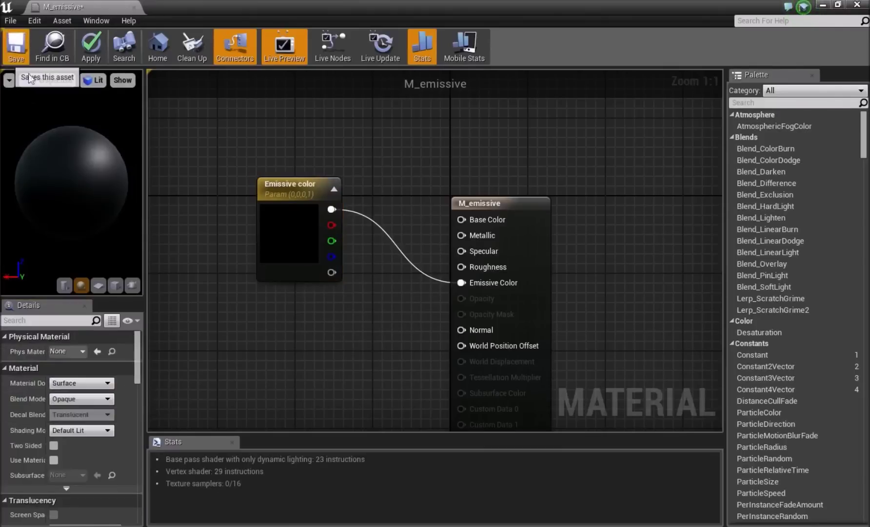
Step: Save M_emissive and create a material instance of it, M_emissive_Inst, in the Emissive folder
key("ctrl+s")
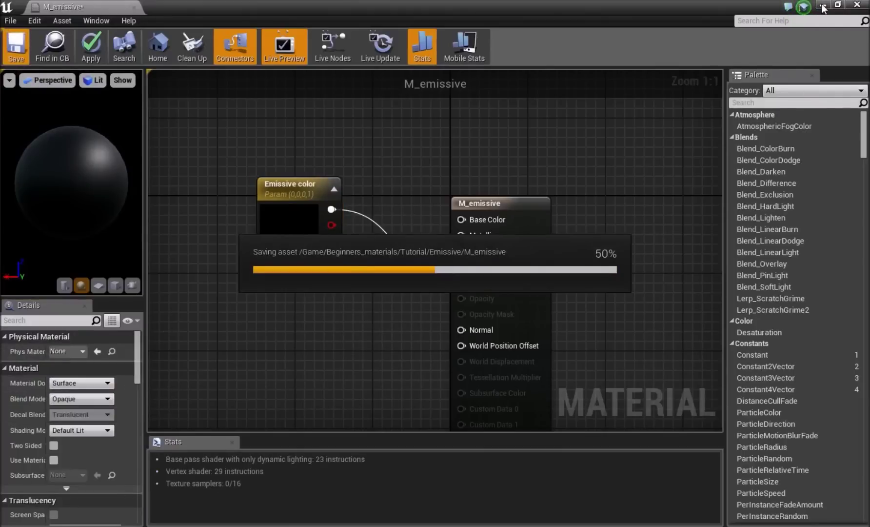
left_click(823, 7)
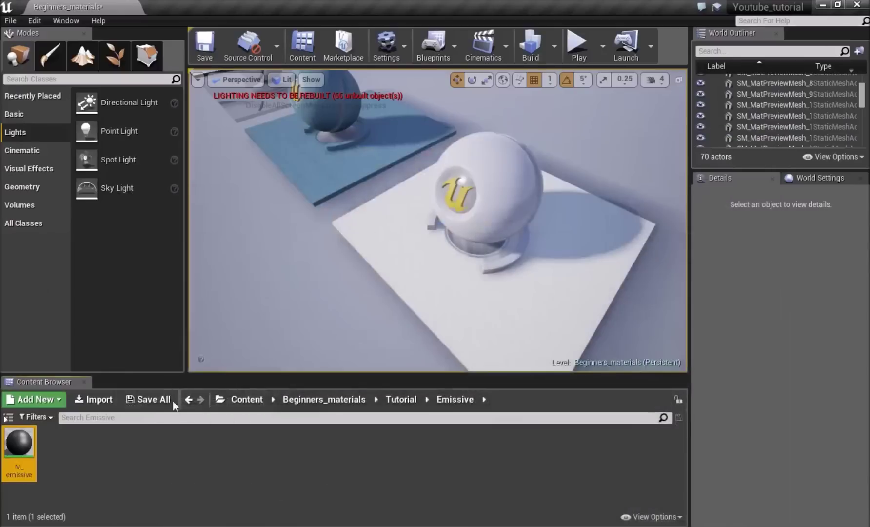
right_click(18, 454)
left_click(104, 462)
left_click(21, 446)
right_click(20, 449)
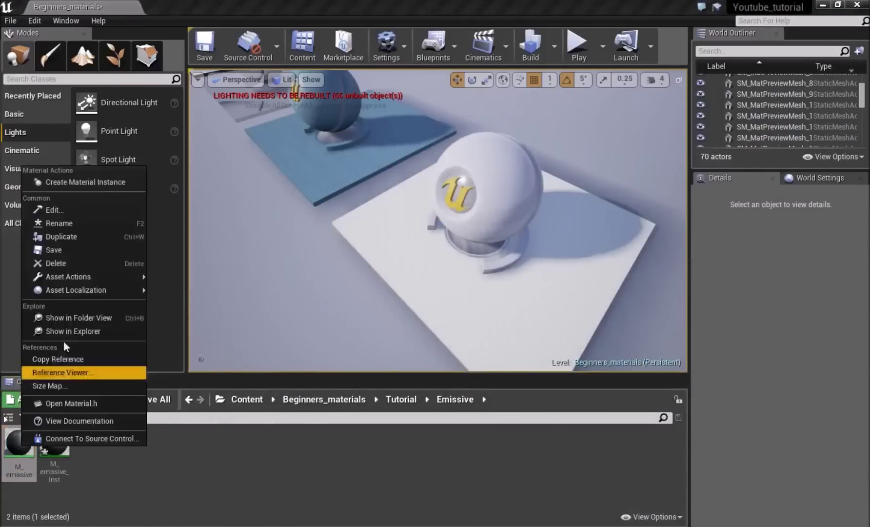
left_click(111, 489)
Step: Apply M_emissive_Inst to the next blank preview mesh sample in the level
left_click_drag(57, 451, 498, 188)
mouse_move(498, 188)
right_mouse_down()
mouse_move(561, 159)
mouse_move(490, 194)
right_mouse_up()
key("w")
key("s")
Step: Open M_emissive_Inst in a smaller window beside the level and set its emissive color to cyan, R 0, G 0.837, B 1
double_click(58, 465)
left_click(839, 7)
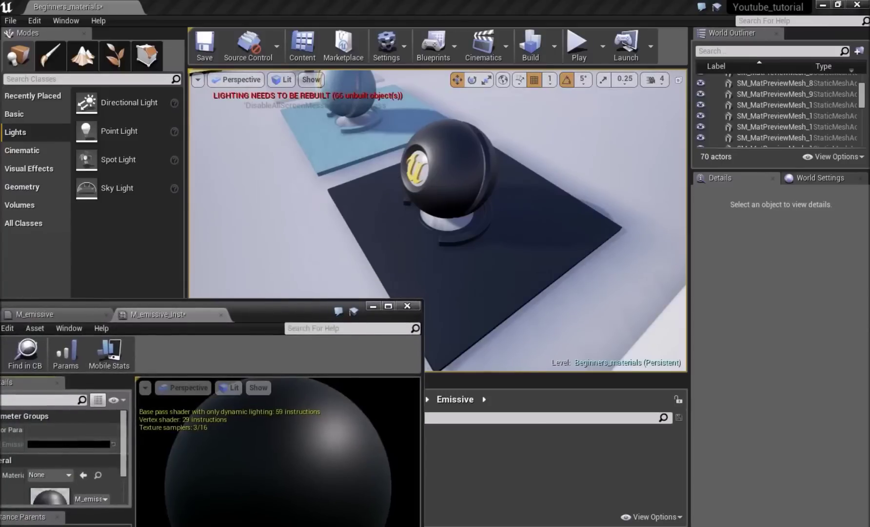
left_click(59, 445)
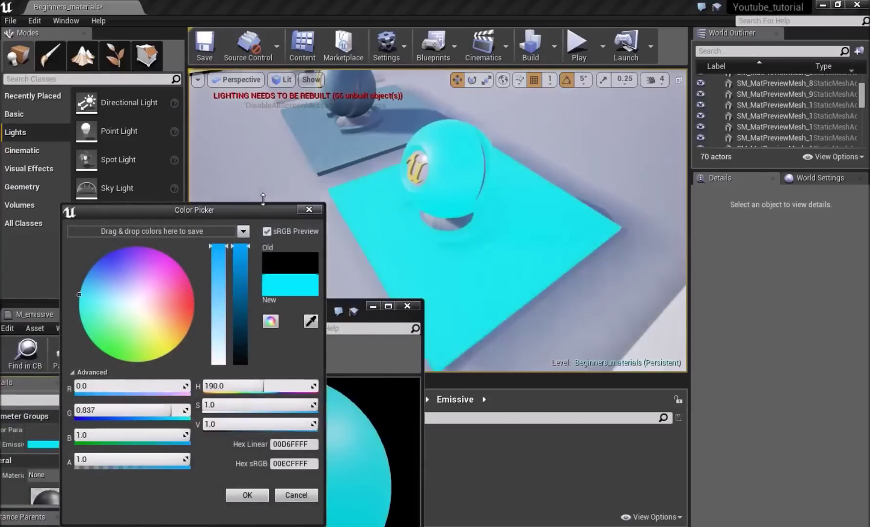
mouse_move(502, 219)
right_mouse_down()
mouse_move(454, 217)
mouse_move(492, 210)
right_mouse_up()
key("w")
right_click_drag(488, 220, 509, 254)
key("s")
key("w")
mouse_move(434, 219)
right_mouse_down()
mouse_move(449, 224)
mouse_move(438, 220)
right_mouse_up()
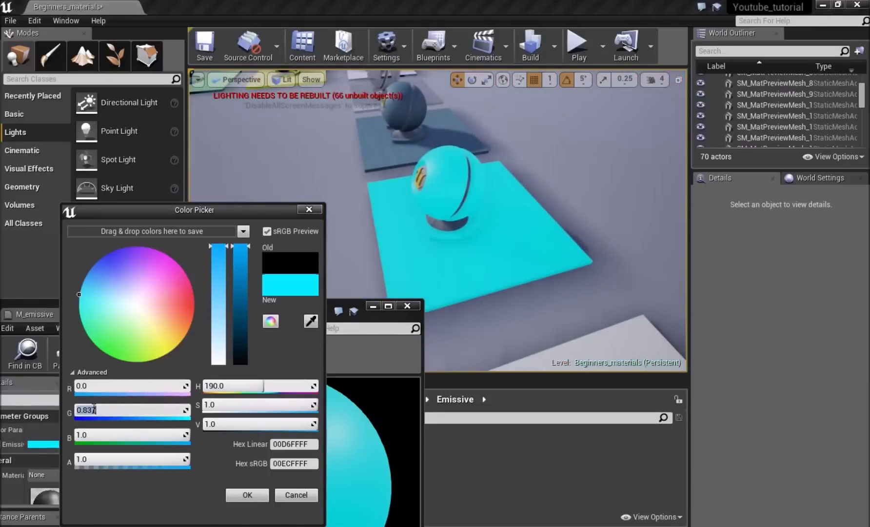
Step: Try green values of 2 and 10 for the instance's emissive color to test the glow on the sample mesh
left_click(168, 372)
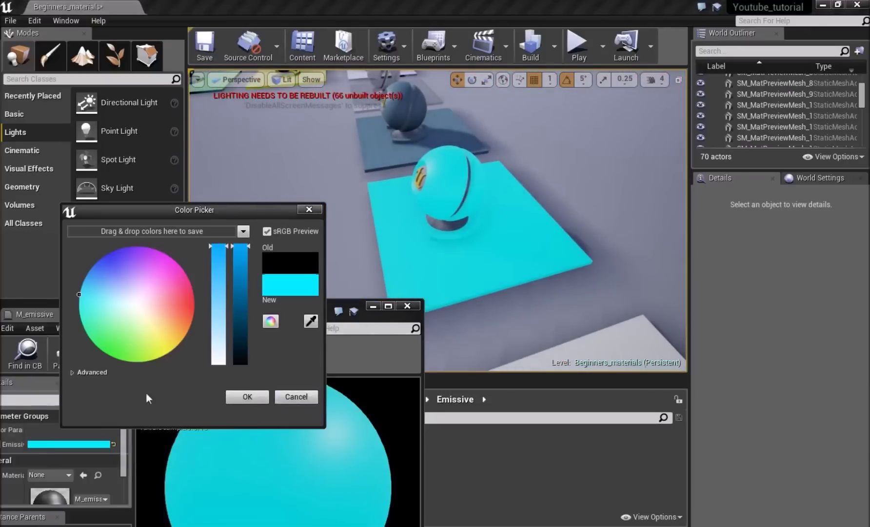
left_click(93, 373)
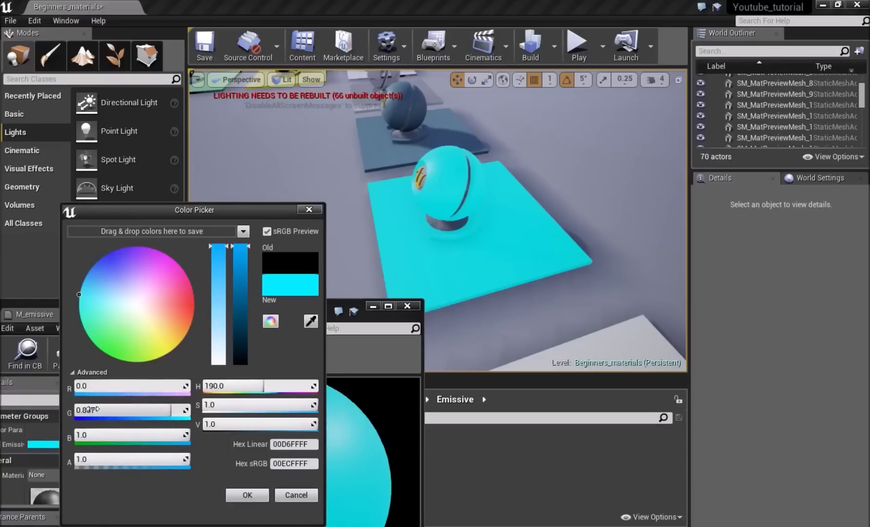
type("2")
key("Return")
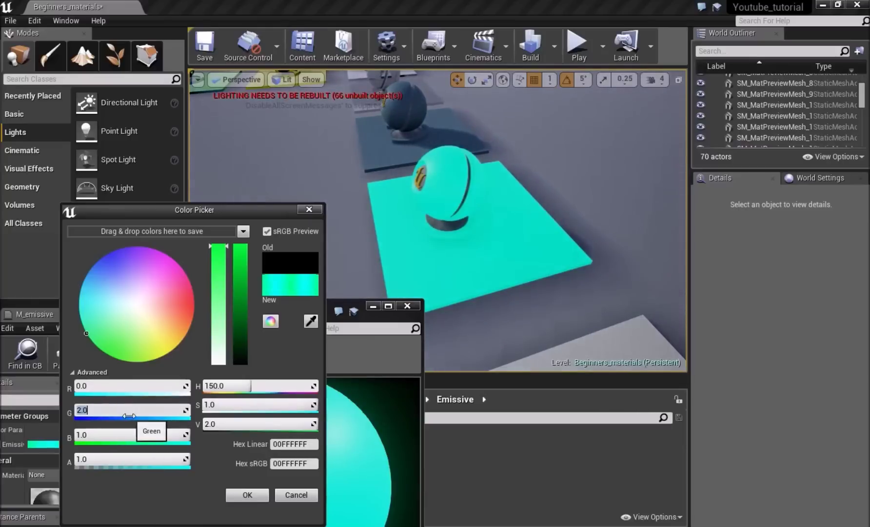
type("10")
key("Return")
right_click_drag(614, 224, 590, 212)
Step: Set the green value of the instance's emissive color to 1 and accept the color
left_click(108, 409)
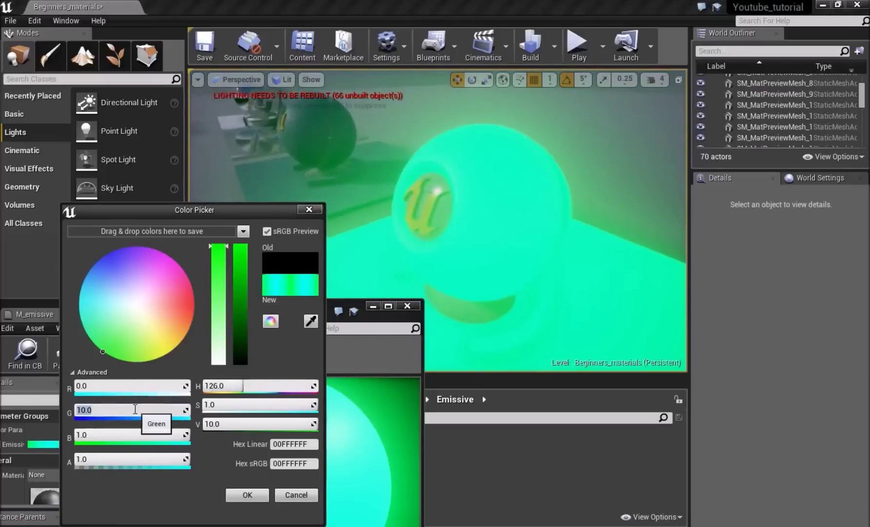
type("1")
key("Return")
right_click_drag(373, 275, 385, 275)
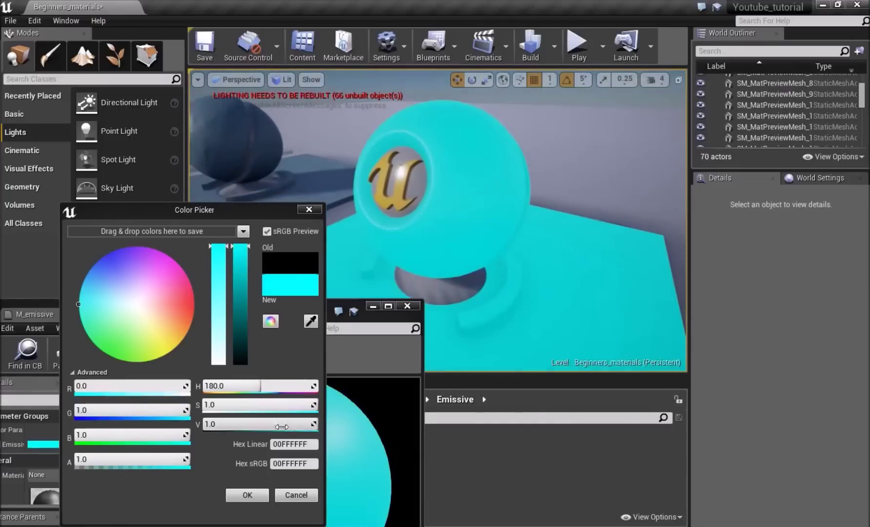
left_click(247, 494)
left_click_drag(258, 312, 307, 221)
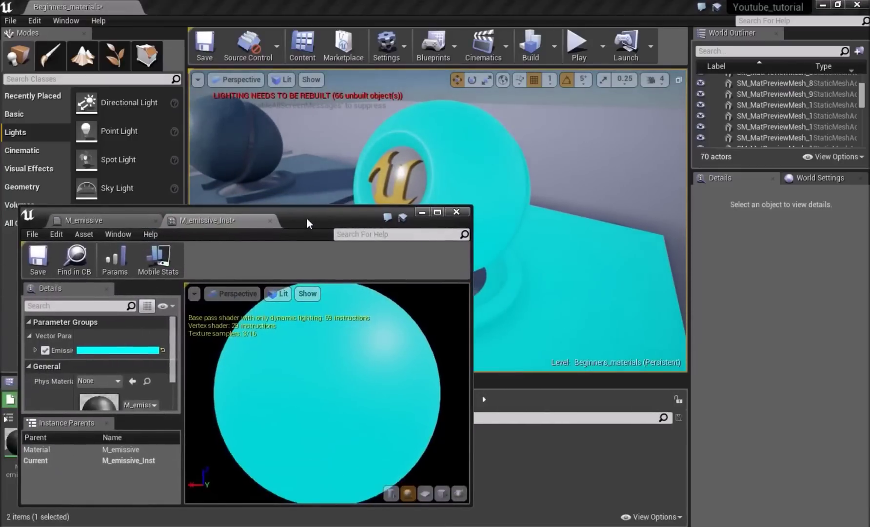
Step: Examine the cyan sample among the other samples, compare it with the distant finished green emissive sample, and return to the next blank mesh
right_click_drag(513, 155, 480, 168)
right_click_drag(351, 181, 475, 132)
right_click_drag(394, 139, 322, 149)
right_click_drag(628, 267, 606, 186)
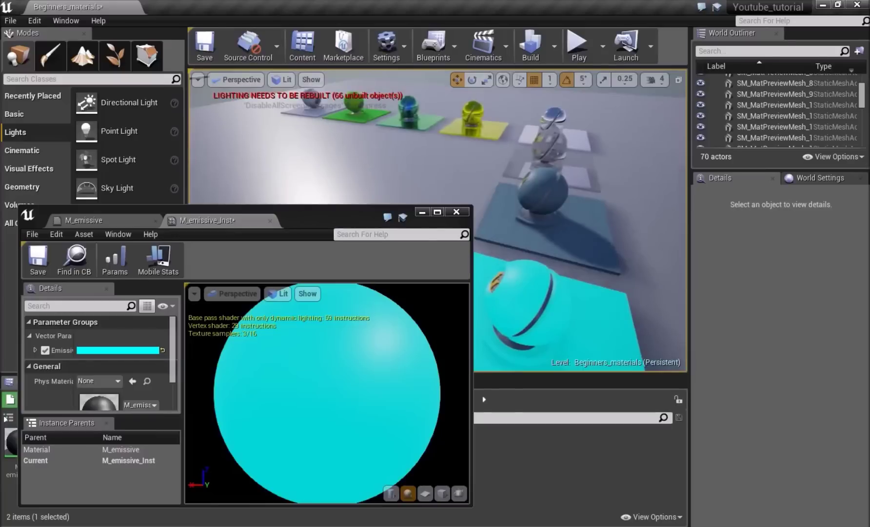
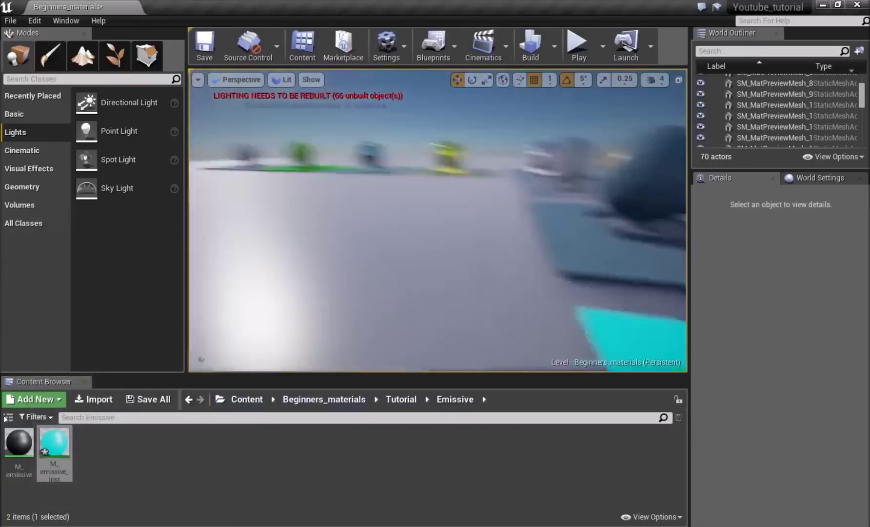
left_click(430, 194)
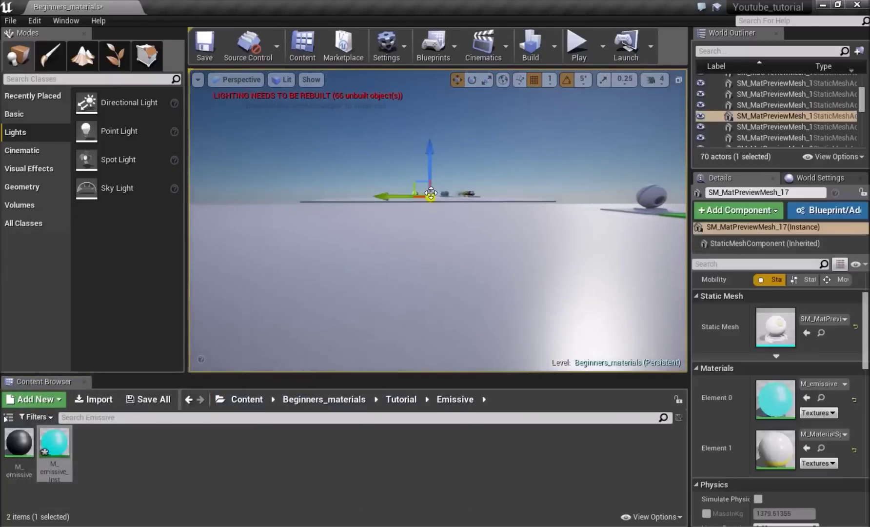
key("f")
right_click_drag(520, 261, 488, 266)
key("Escape")
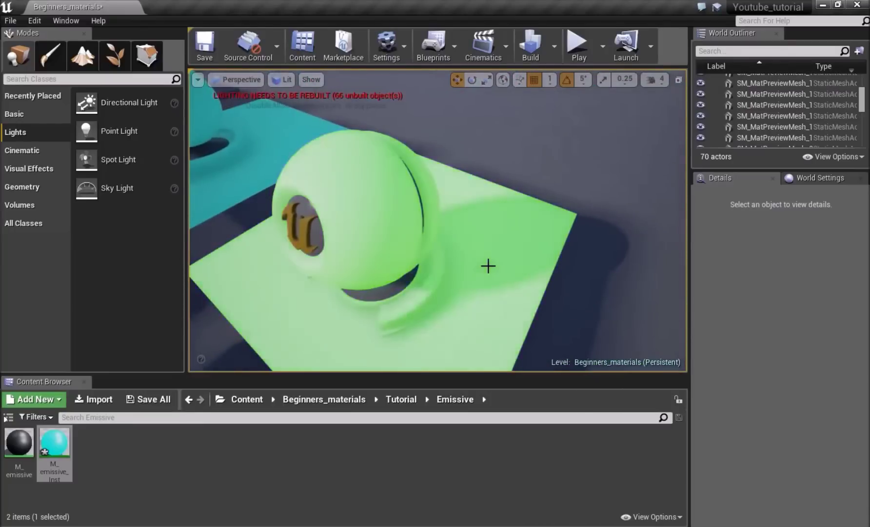
right_click_drag(458, 265, 430, 219)
left_click(427, 165)
key("f")
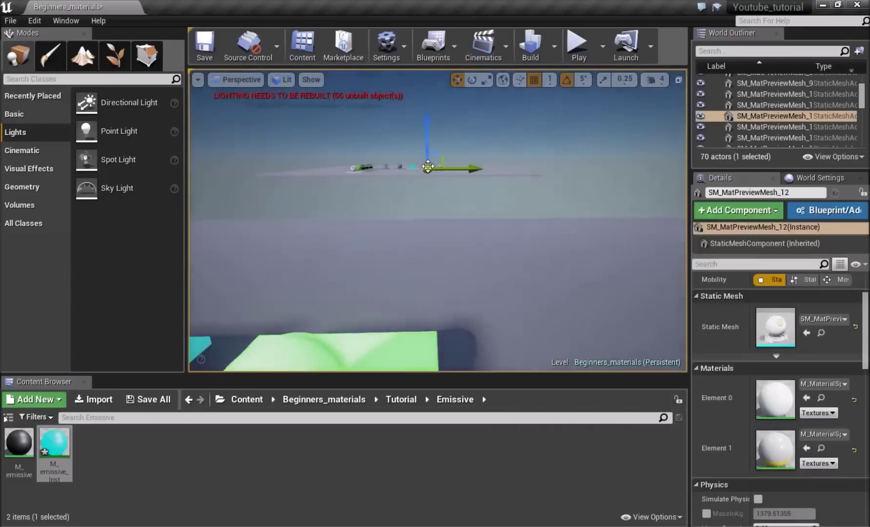
right_click_drag(427, 165, 412, 208)
key("Escape")
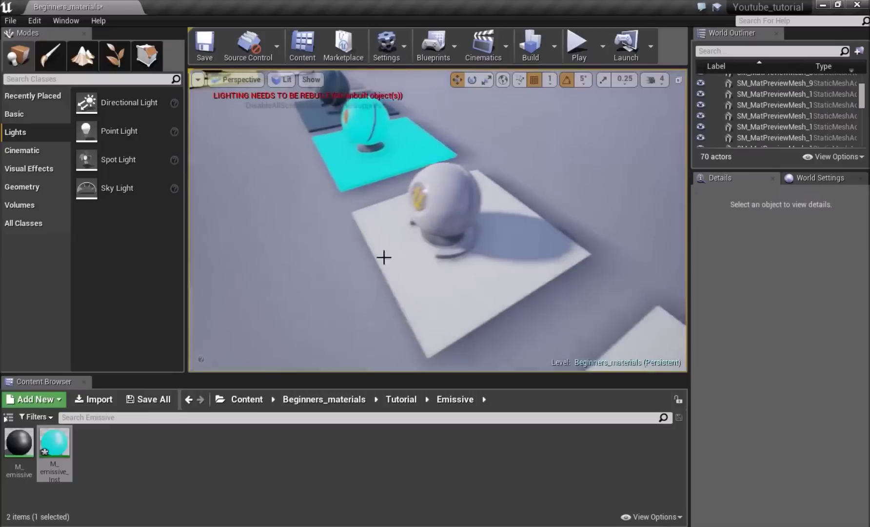
Step: Create a new material named M_sine in the Emissive folder and open it in a maximized editor
left_click(257, 454)
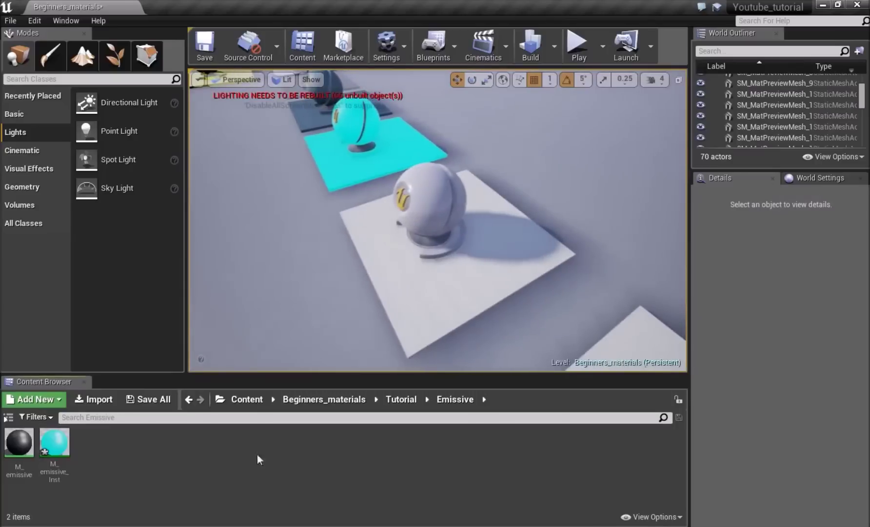
right_click(187, 478)
left_click(250, 378)
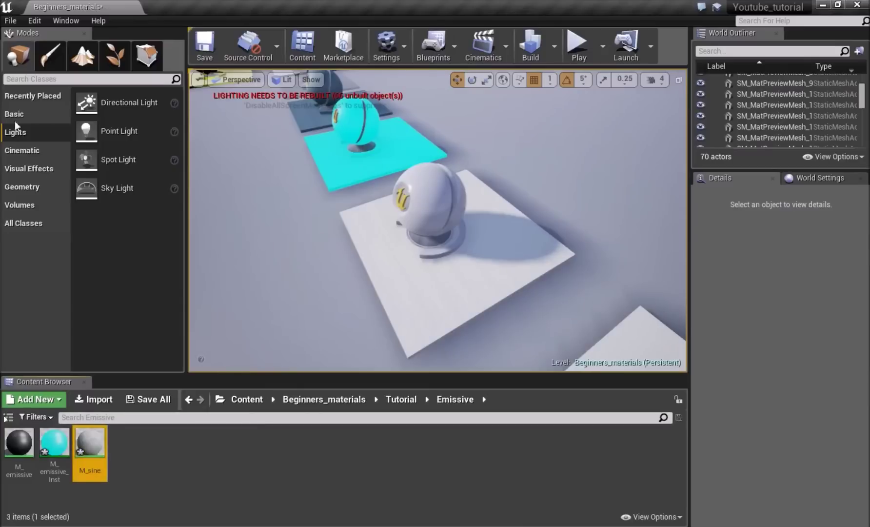
left_click(131, 446)
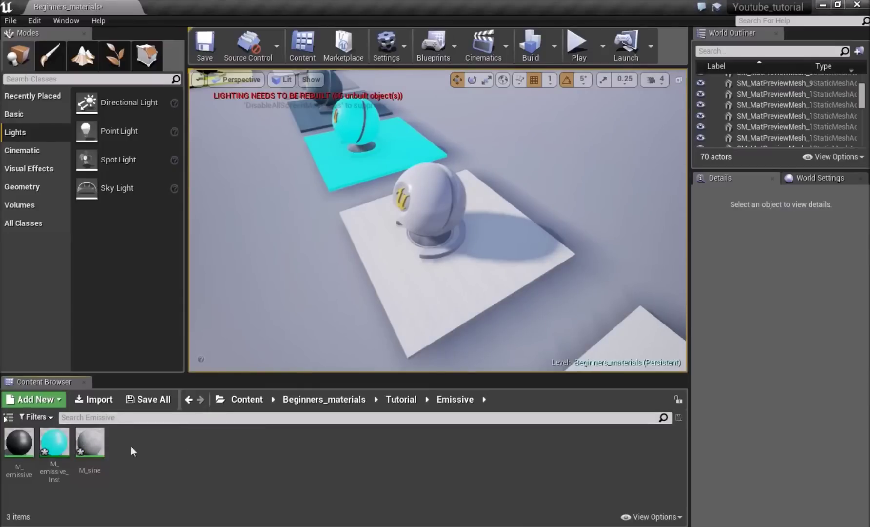
double_click(95, 445)
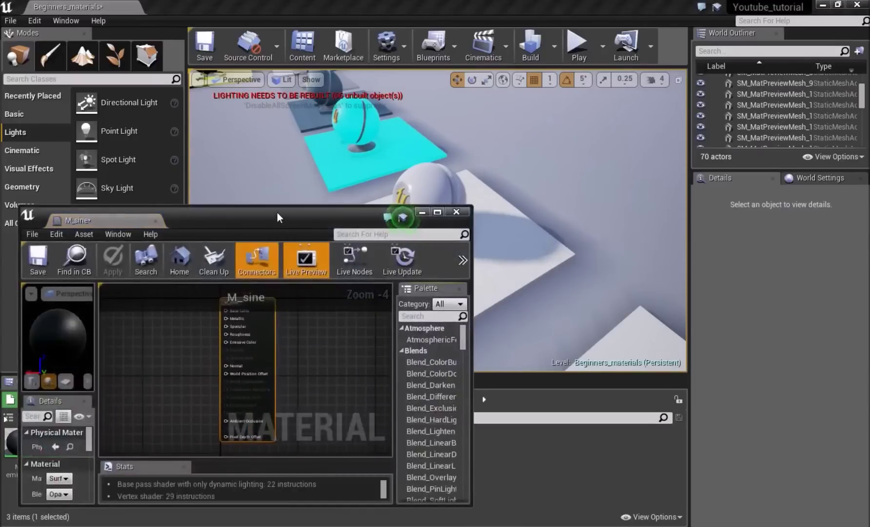
double_click(278, 212)
Step: Add a Constant3Vector node and connect it to the Emissive Color input of M_sine
scroll(208, 191, "up", 2)
right_click_drag(199, 125, 322, 262)
scroll(322, 262, "up", 1)
key("3")
left_click(303, 179)
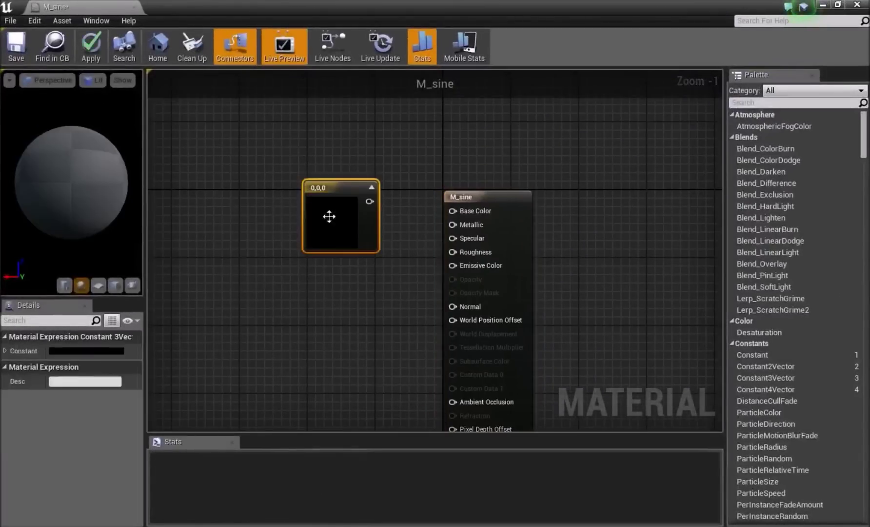
left_click_drag(330, 218, 310, 237)
scroll(355, 256, "up", 1)
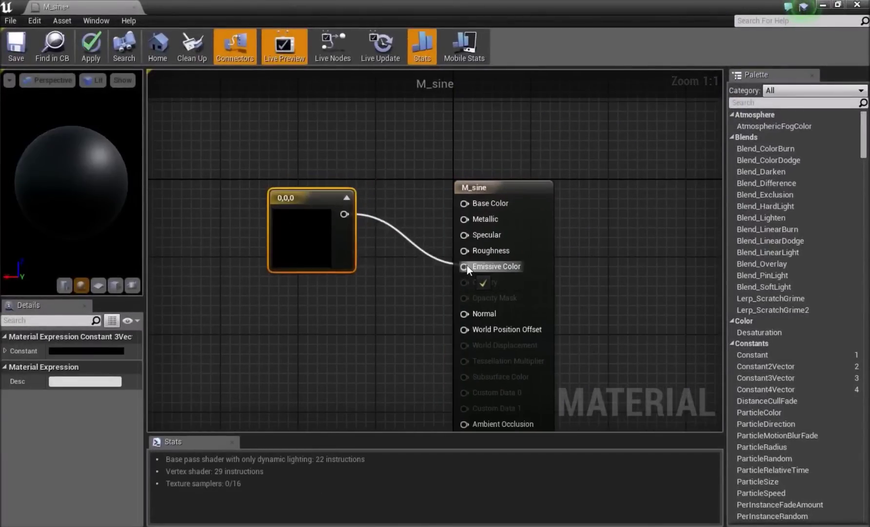
left_click_drag(467, 266, 467, 266)
Step: Set the Constant3Vector to blue, 0, 0.169, 1, and move the node farther from the M_sine material node
double_click(308, 226)
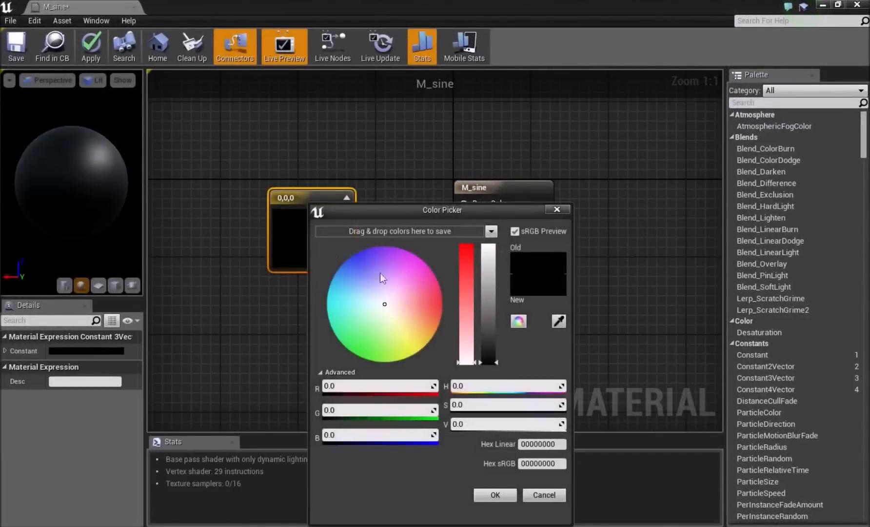
left_click(346, 258)
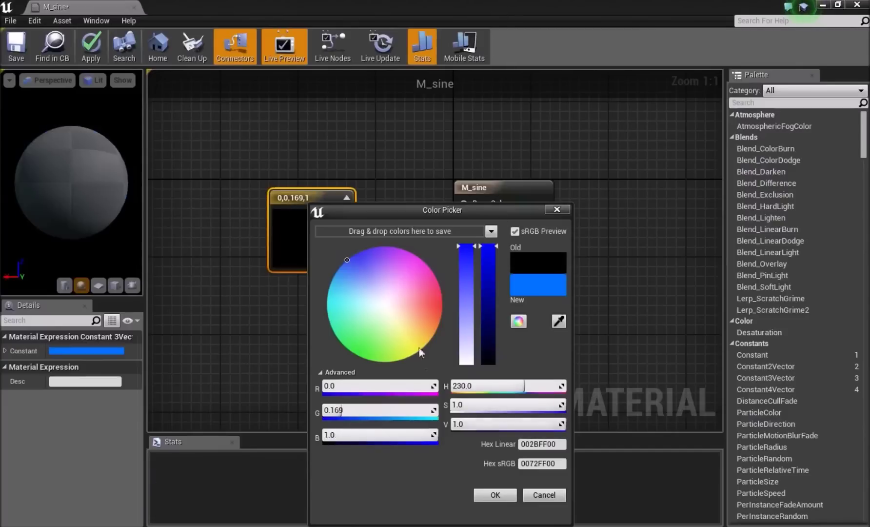
left_click(494, 494)
left_click_drag(297, 243, 268, 292)
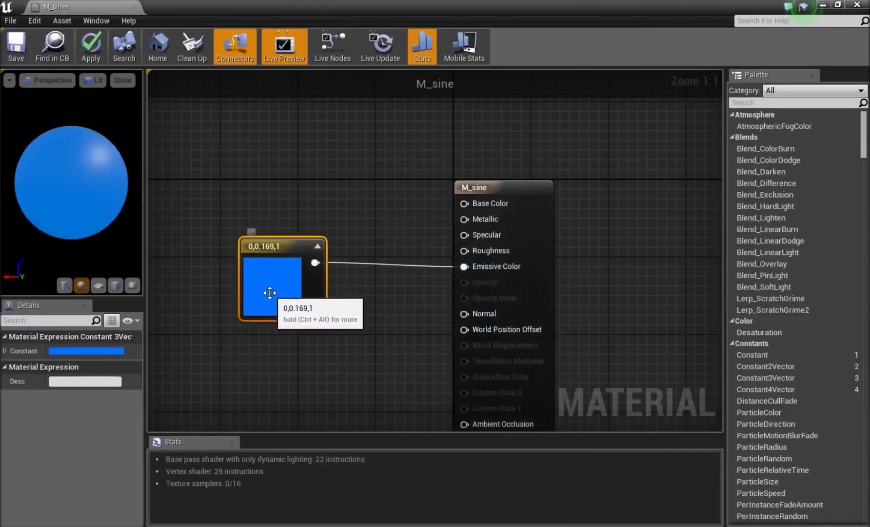
Step: Raise the green value of the Constant3Vector color to 2 and finally to 5
double_click(268, 292)
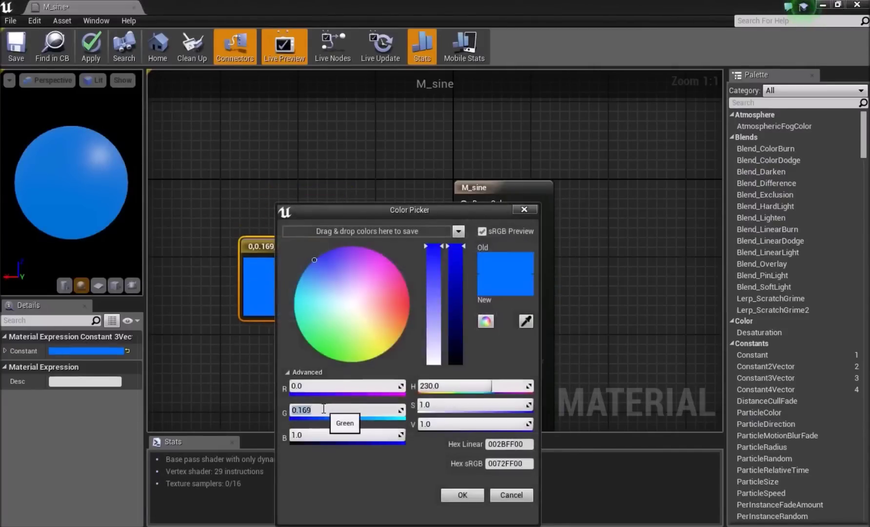
type("2")
key("Return")
type("5")
key("Return")
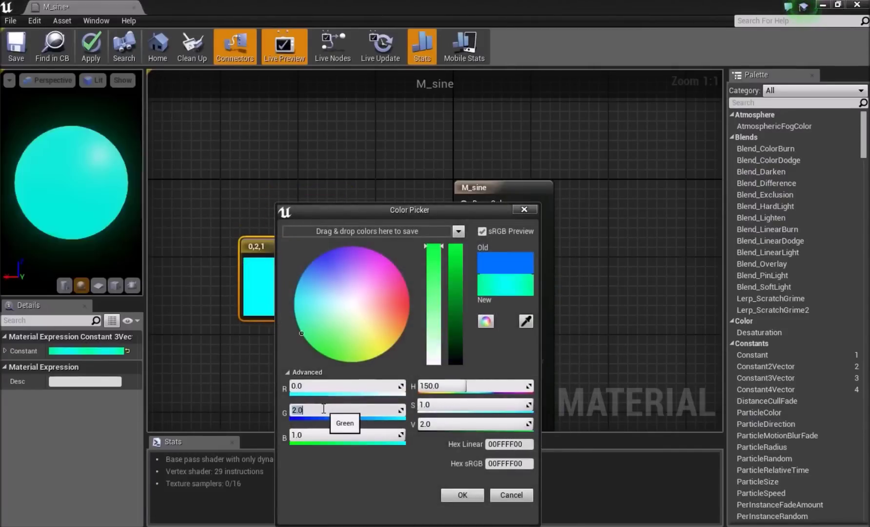
left_click(258, 366)
Step: Convert the Constant3Vector node to a parameter and name it "Base color"
left_click(259, 299)
right_click(287, 264)
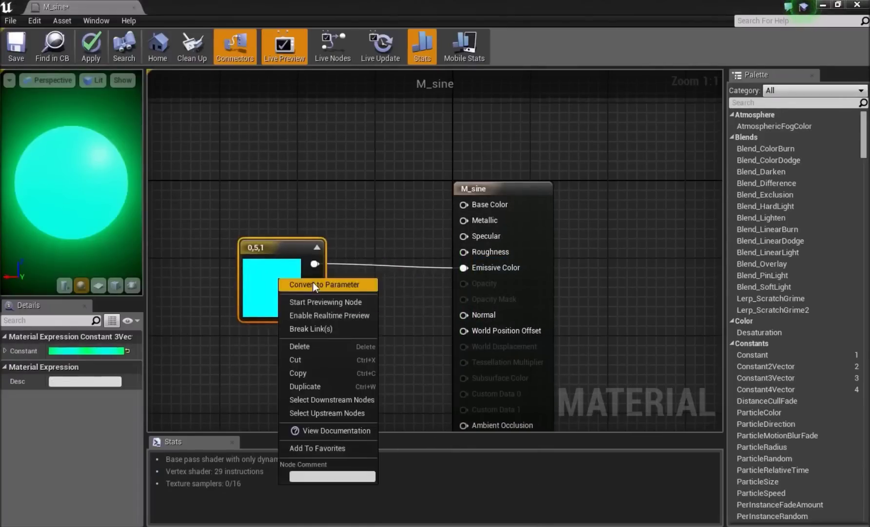
left_click(313, 284)
left_click(83, 380)
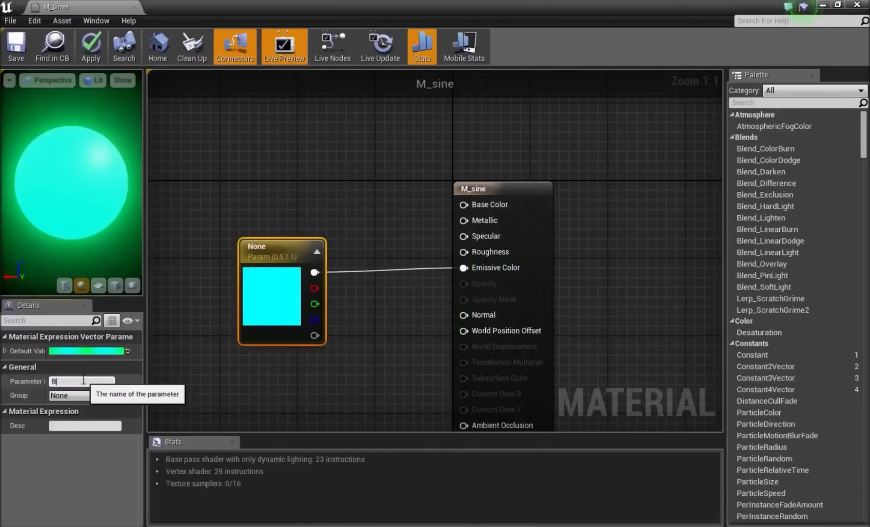
type("Base color")
key("Return")
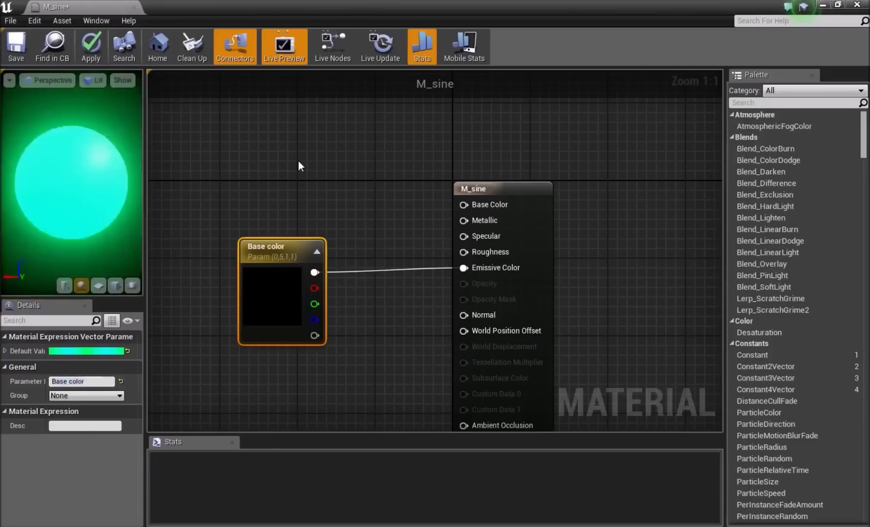
Step: Add a Sine node above the Base color parameter and select it to show its Period setting
left_click(247, 123)
right_click(248, 126)
type("sine")
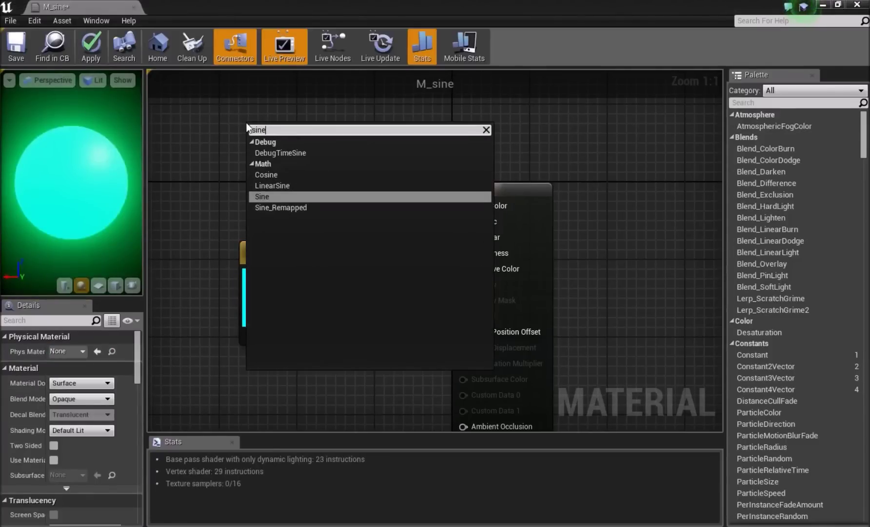
key("Return")
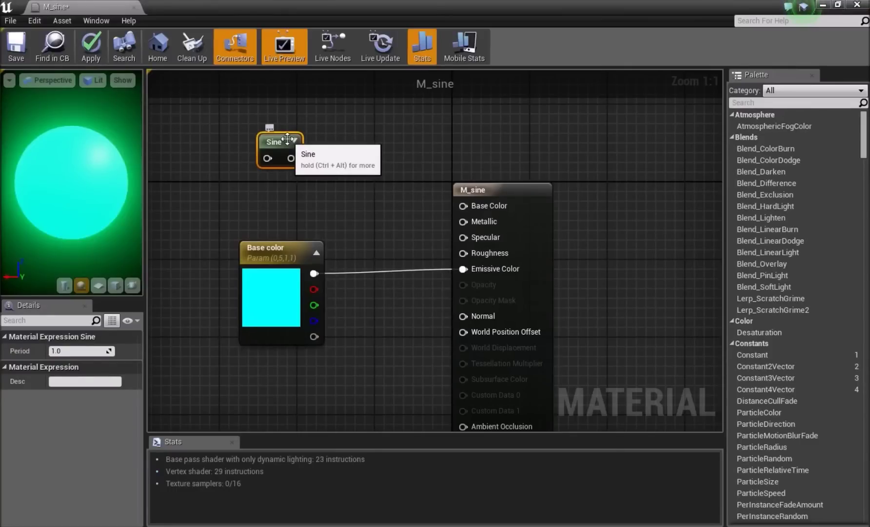
left_click(317, 203)
left_click(312, 160)
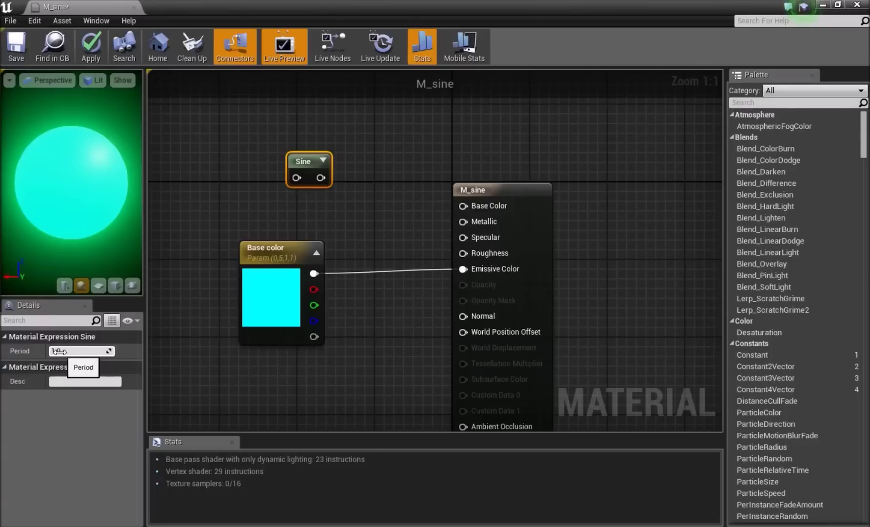
Step: Add a Time node beside the Sine node in the M_sine graph
right_click_drag(197, 157, 240, 189)
right_click(238, 191)
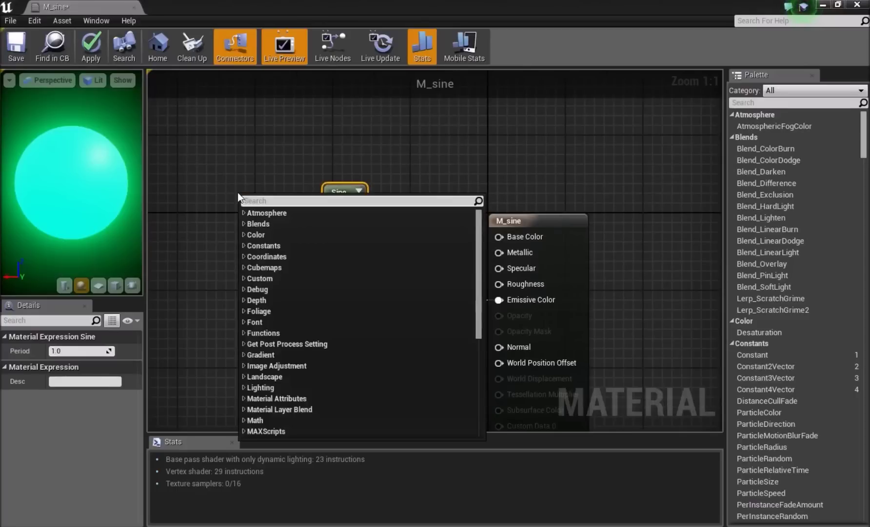
type("time")
key("Return")
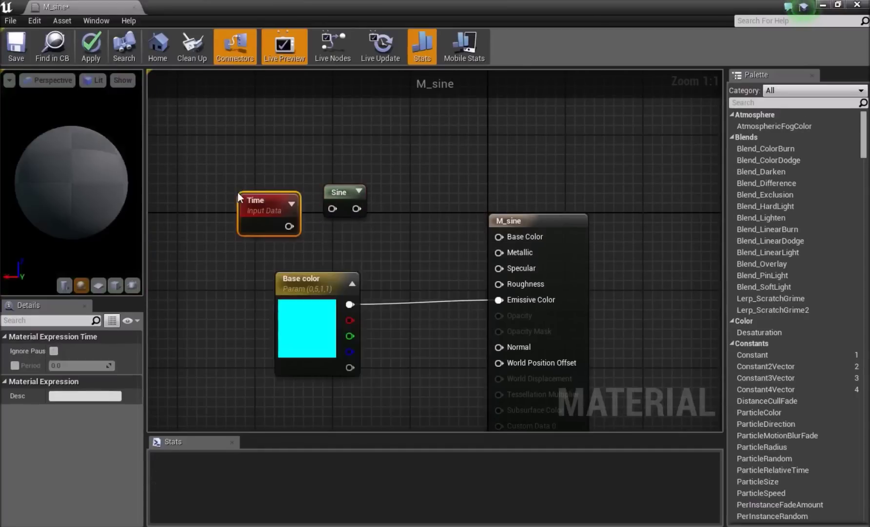
Step: Connect the Time node to the Sine input and the Sine output to Base Color, and check the preview sphere
left_click_drag(333, 211, 499, 236)
left_click(400, 234)
left_click_drag(342, 209, 351, 219)
left_click(182, 216)
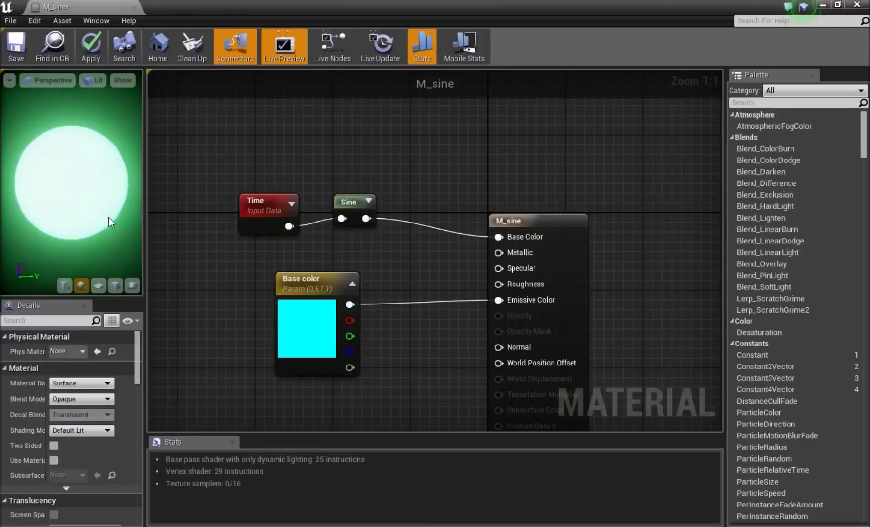
left_click_drag(78, 211, 36, 173)
right_click_drag(343, 281, 290, 266)
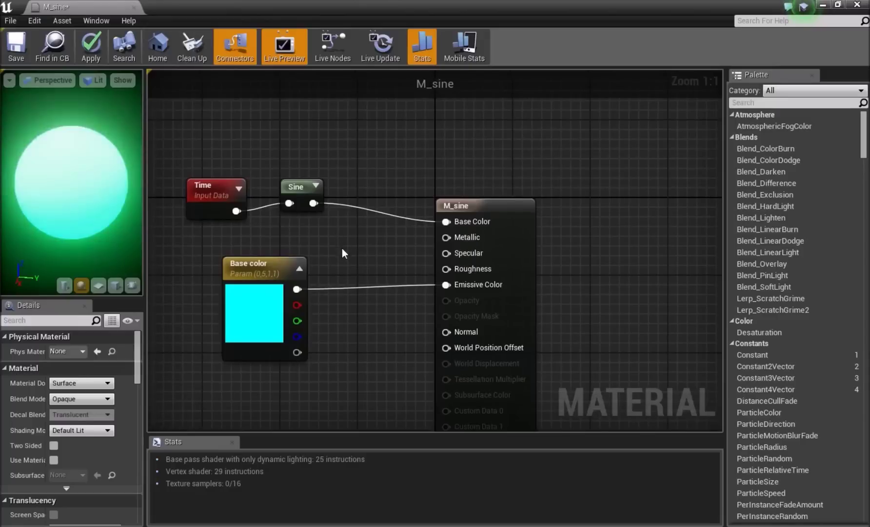
left_click_drag(65, 225, 66, 205)
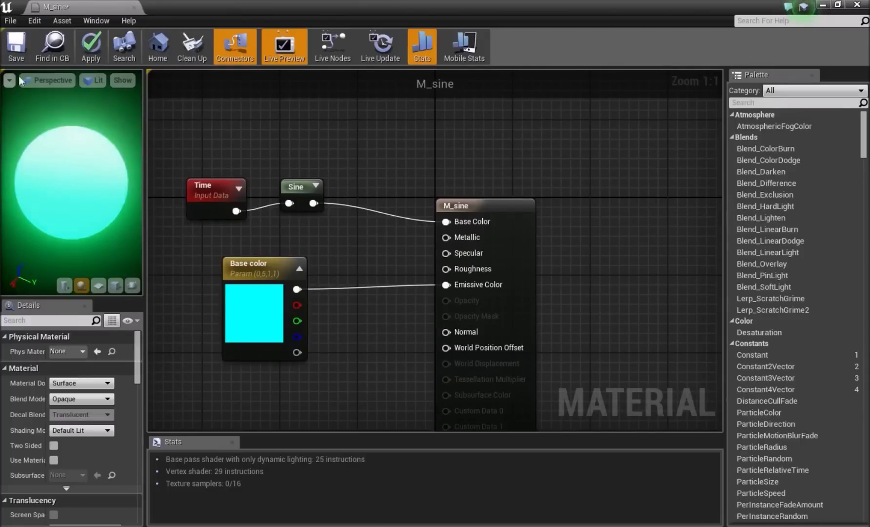
Step: Save the M_sine material and return to the level editor
left_click(22, 54)
left_click(16, 46)
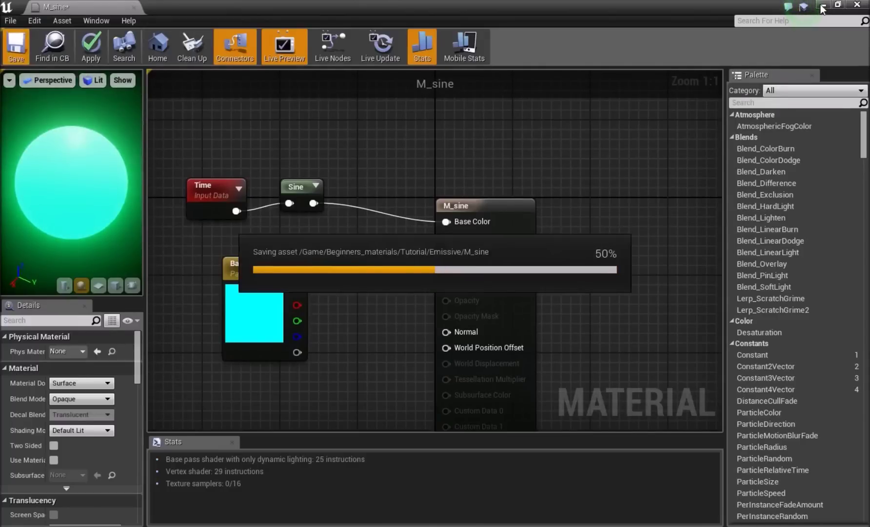
left_click(822, 7)
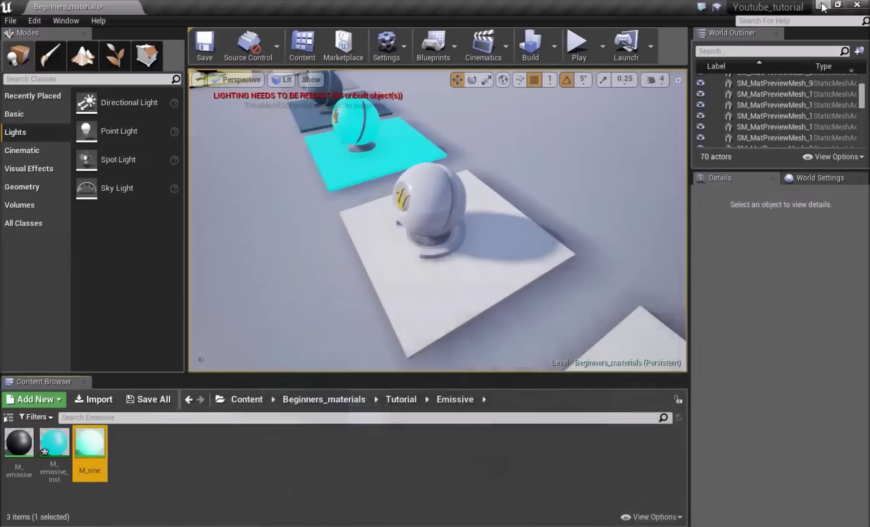
Step: Create a material instance of M_sine and apply it to the blank sample mesh and floor tile beside the cyan sample
right_click_drag(419, 249, 483, 243)
right_click(88, 456)
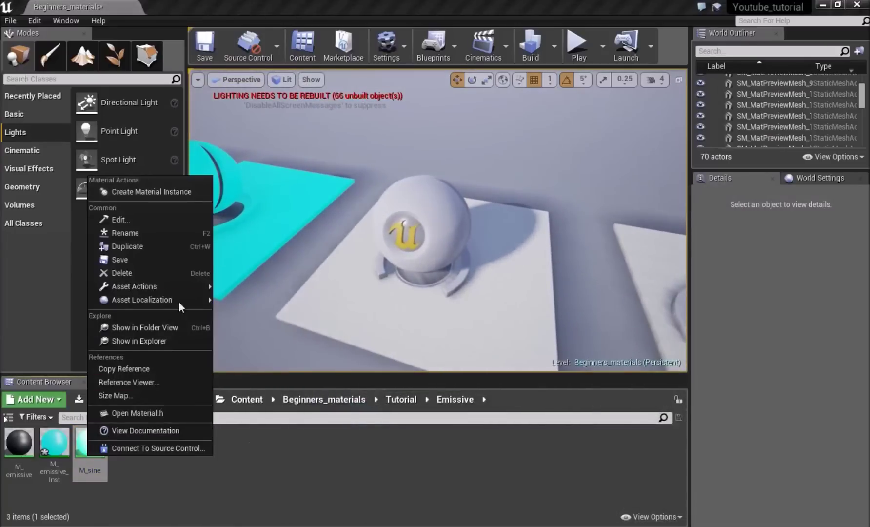
left_click(151, 191)
key("Return")
left_click_drag(125, 441, 435, 253)
right_click_drag(516, 262, 490, 267)
right_click_drag(384, 313, 481, 298)
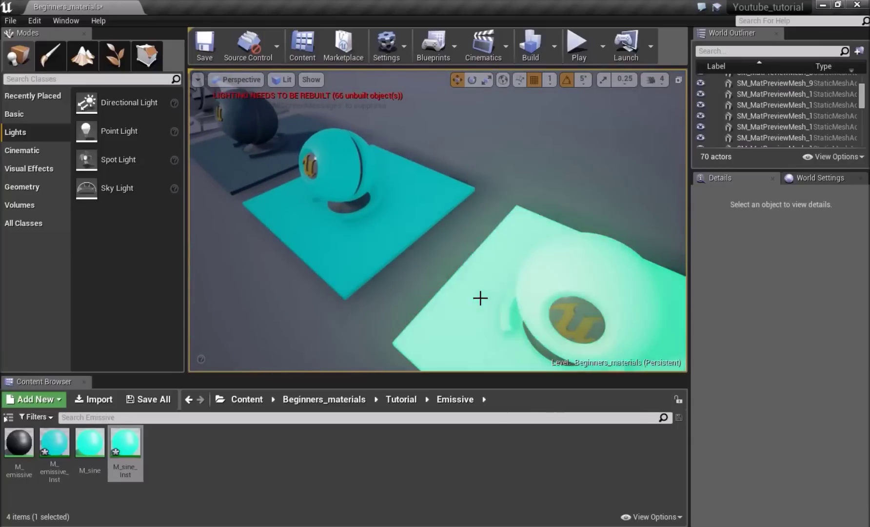
Step: Create a new material named M_rotator in the Emissive folder
right_click_drag(473, 202, 361, 215)
left_click(172, 446)
right_click(172, 445)
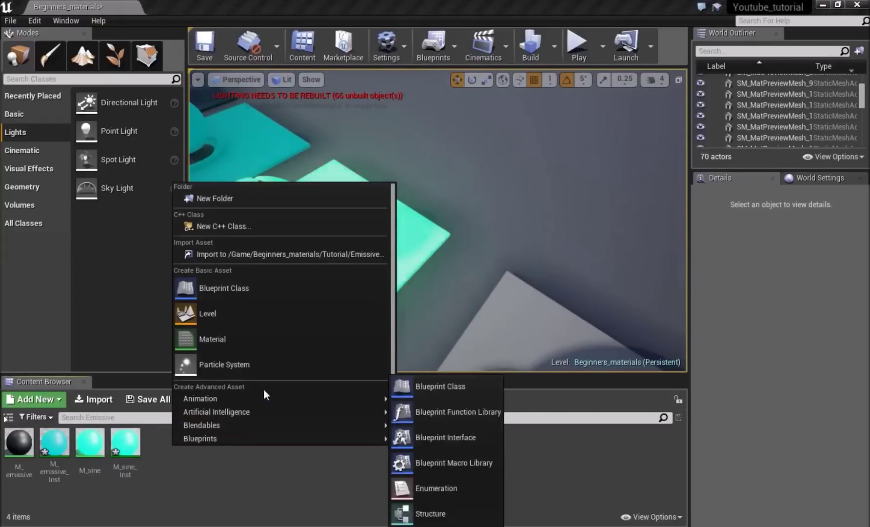
left_click(250, 336)
type("M")
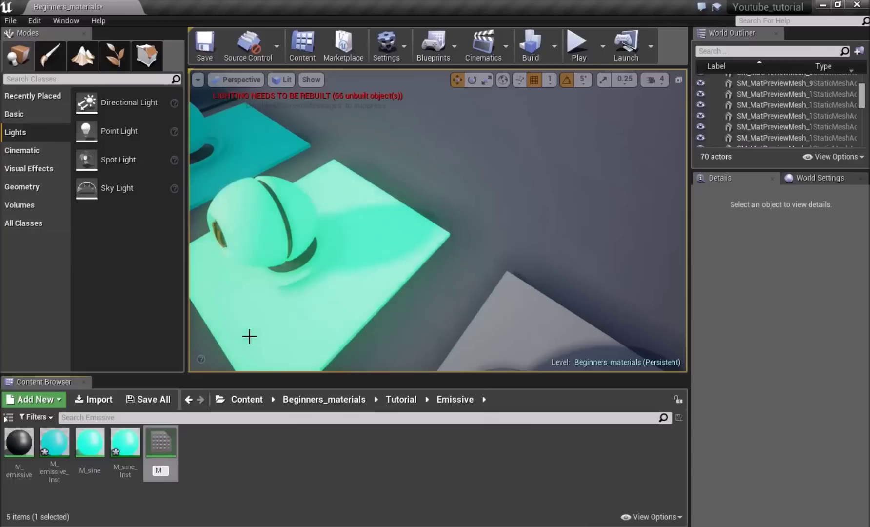
type("_rotato")
type("r")
key("Return")
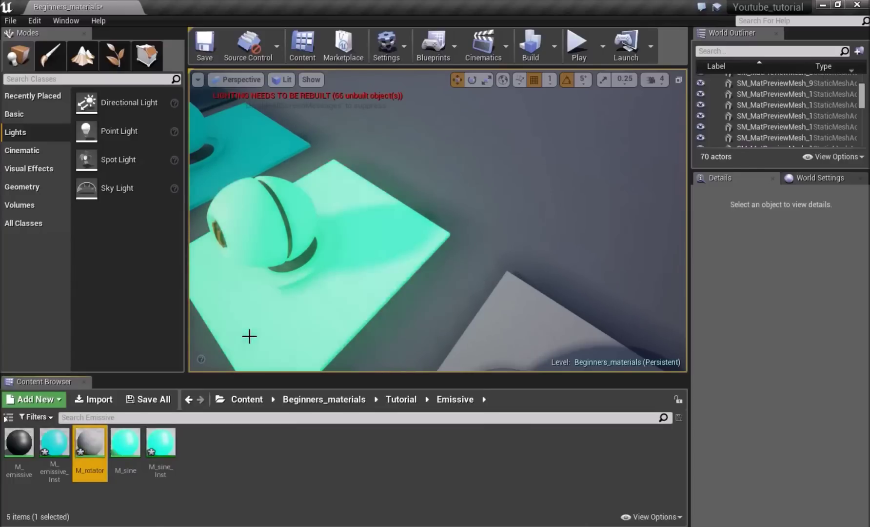
Step: Open M_rotator, add a Texture Sample node connected to Base Color, and move it farther from the material node
right_click_drag(273, 292, 371, 317)
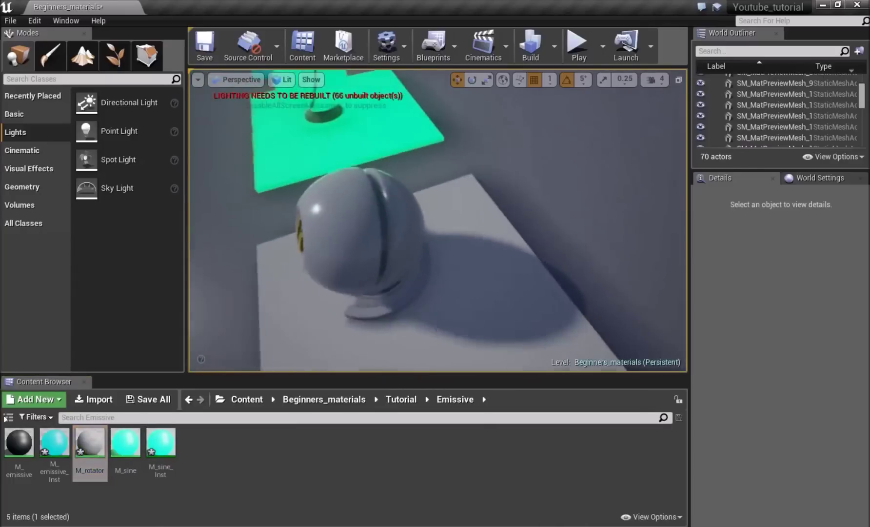
double_click(94, 458)
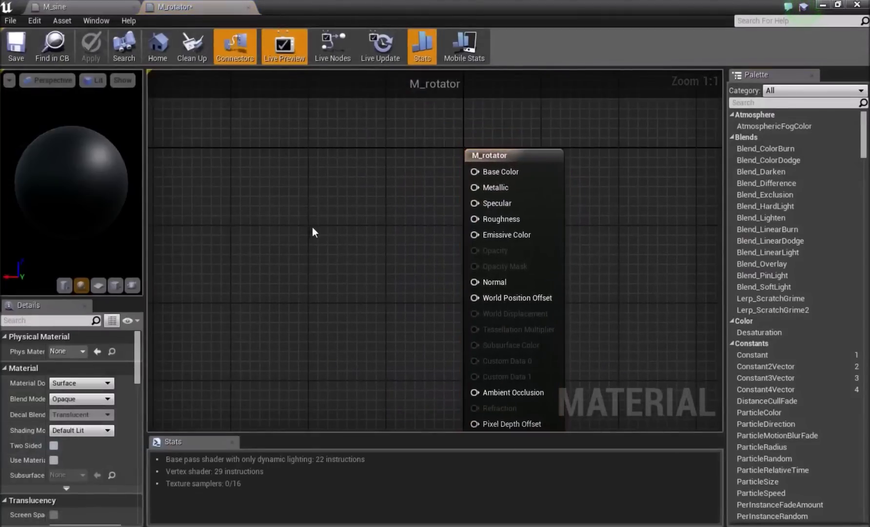
left_click(308, 215)
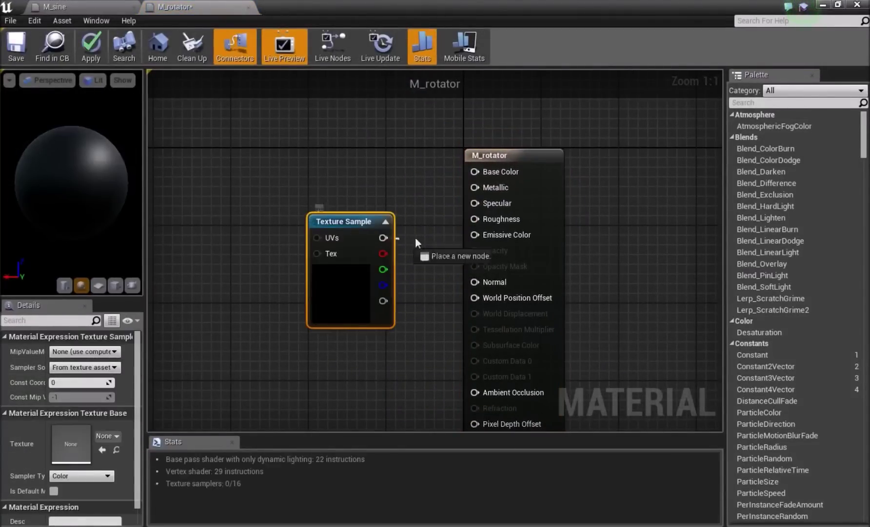
left_click_drag(480, 173, 479, 173)
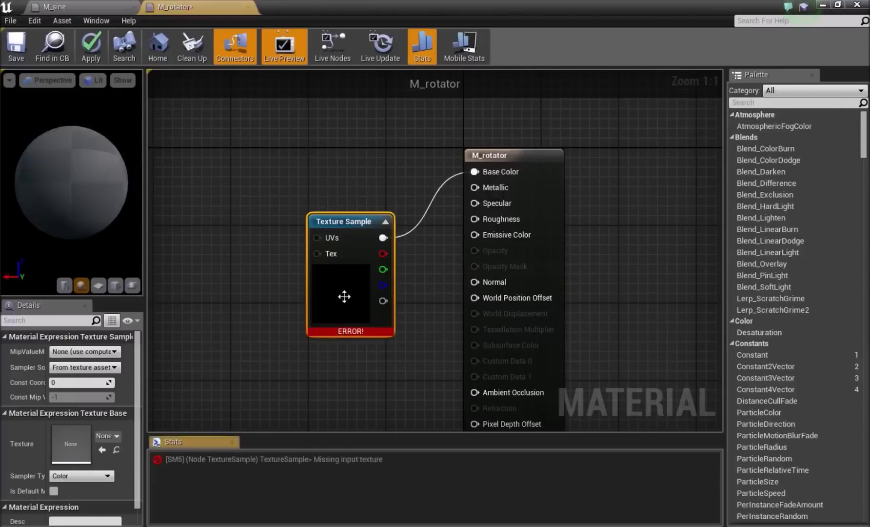
left_click_drag(344, 293, 242, 217)
left_click(248, 213)
Step: Assign the T_CobbleStone_Pebble_D texture to the Texture Sample node
left_click(116, 436)
scroll(157, 322, "down", 5)
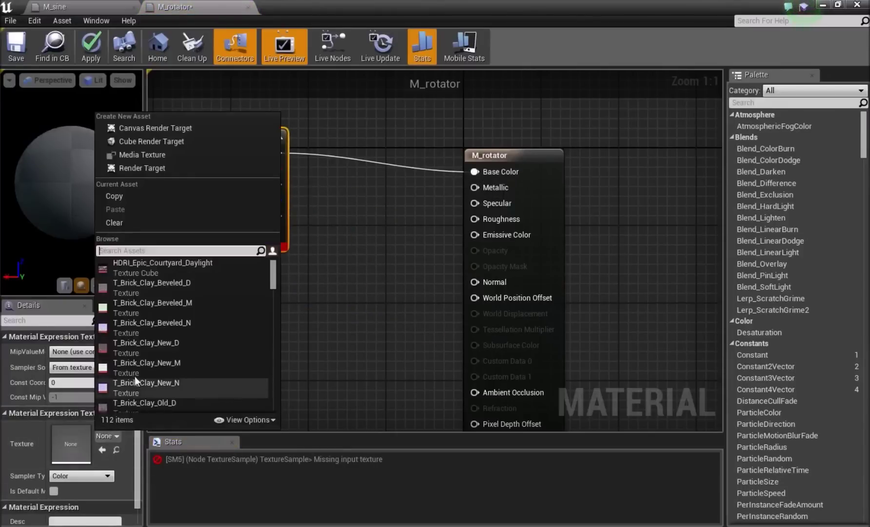
scroll(162, 312, "up", 3)
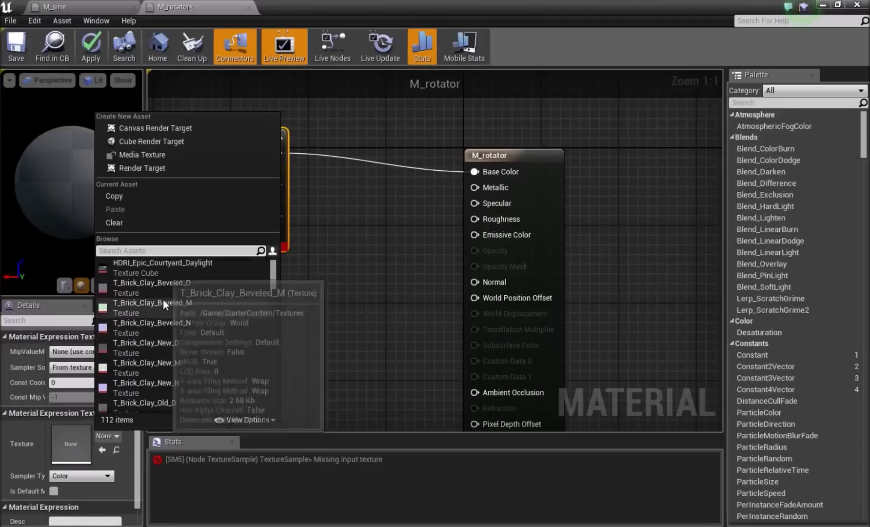
scroll(176, 372, "down", 2)
scroll(207, 373, "down", 5)
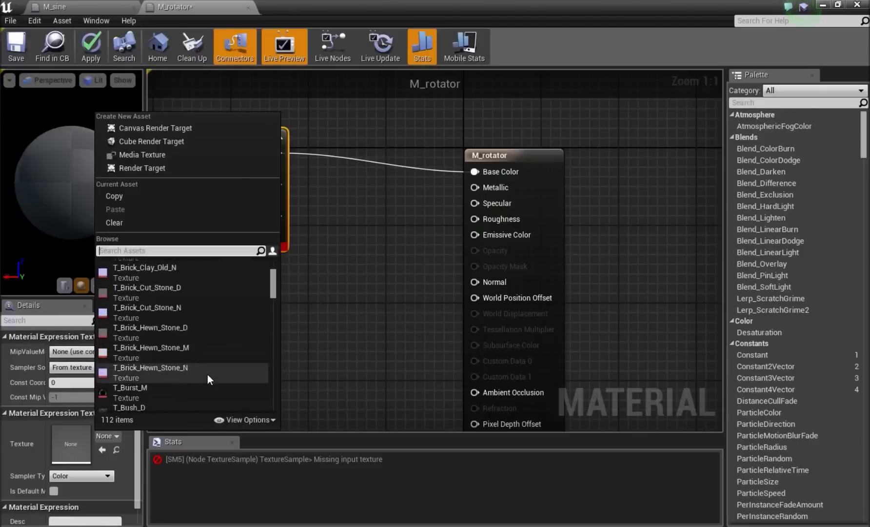
scroll(198, 365, "down", 3)
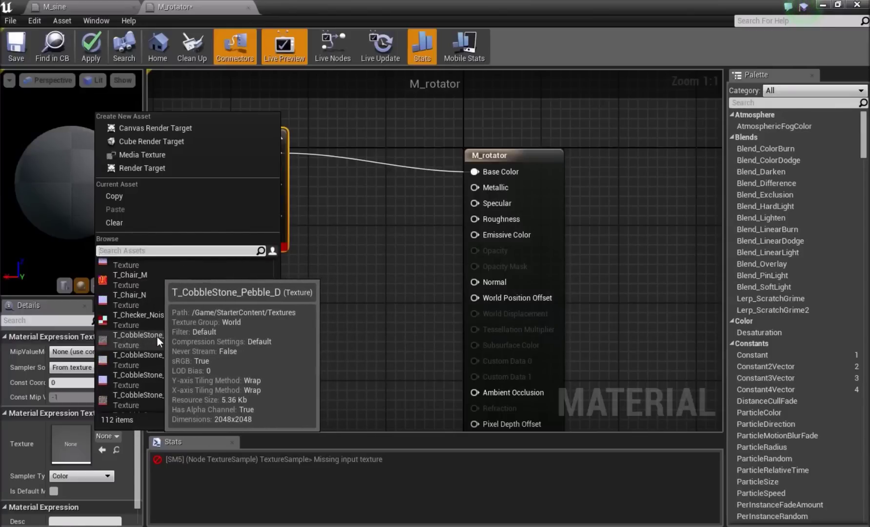
left_click(157, 337)
left_click_drag(73, 182, 117, 209)
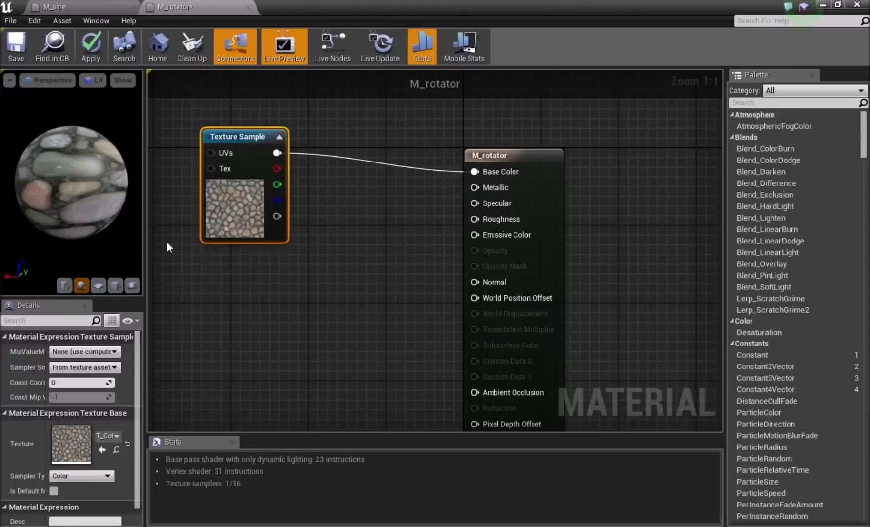
Step: Add a Rotator node before the Texture Sample and connect its output to the UVs input
right_click_drag(168, 238, 273, 237)
left_click_drag(87, 185, 127, 174)
right_click_drag(310, 183, 393, 228)
left_click(314, 198)
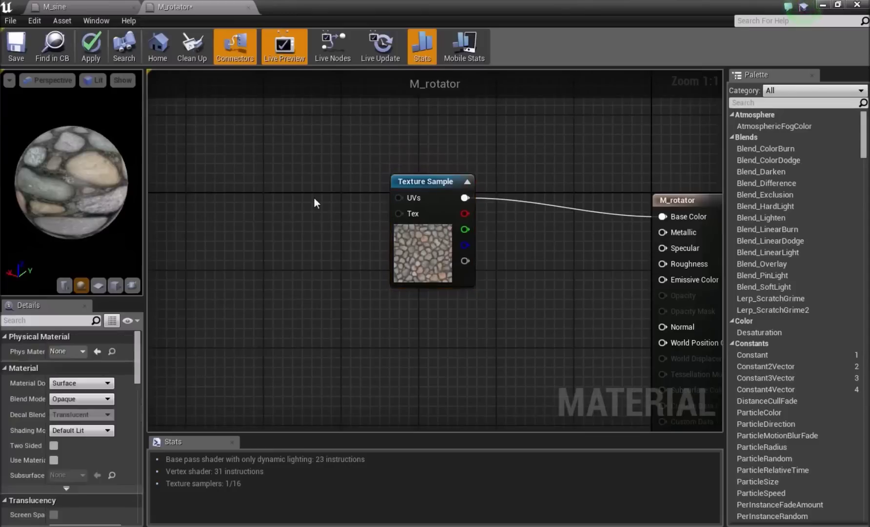
right_click(259, 179)
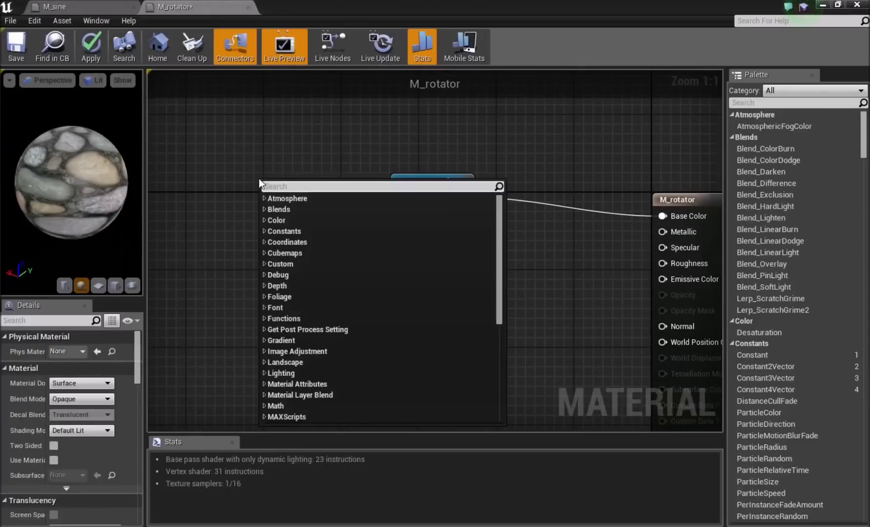
type("rota")
left_click(336, 209)
left_click_drag(326, 203, 410, 194)
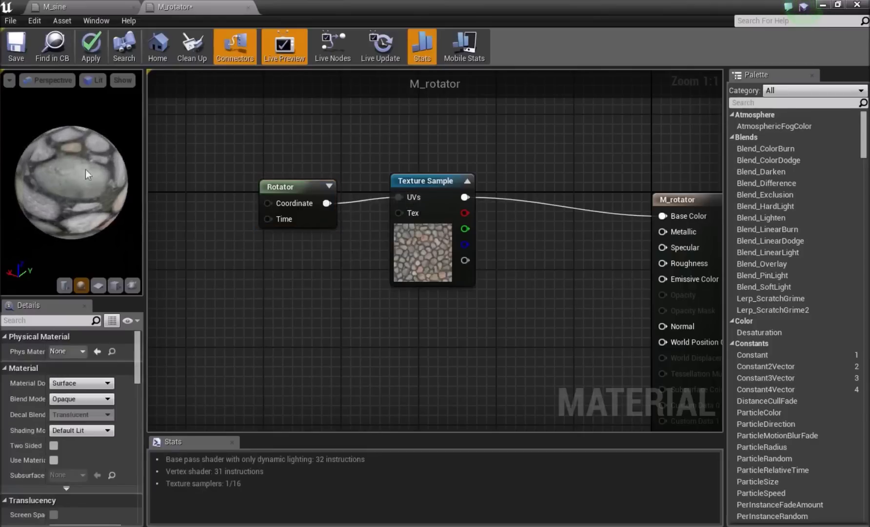
Step: Switch the material preview to a plane and face it to examine the texture's rotation
left_click(98, 285)
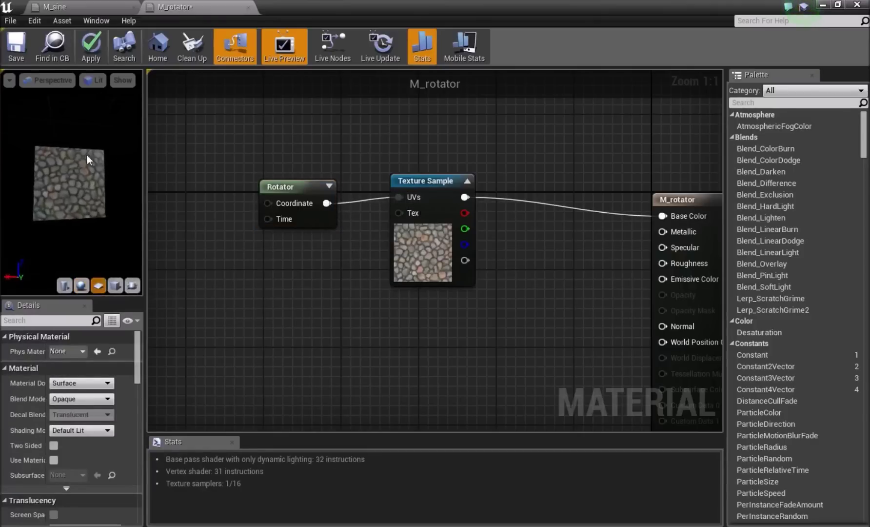
right_click_drag(113, 186, 114, 205)
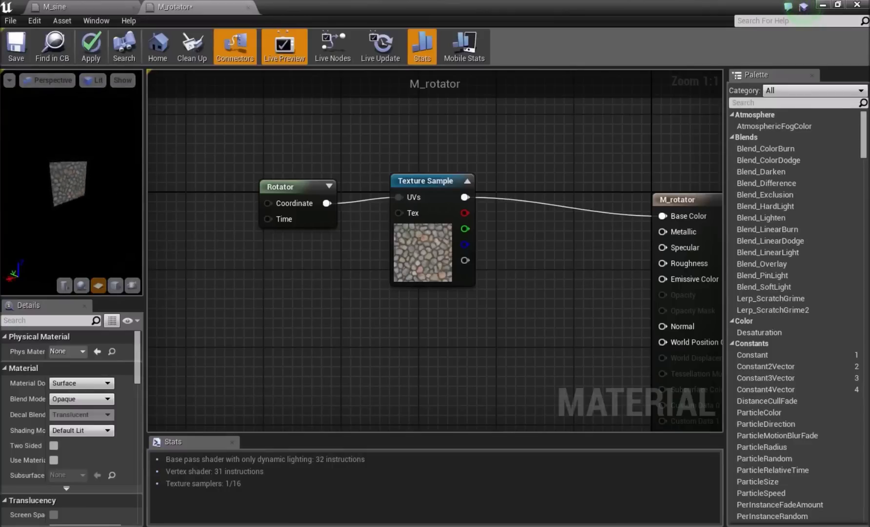
mouse_move(92, 181)
right_mouse_down()
mouse_move(91, 151)
mouse_move(92, 181)
right_mouse_up()
left_click_drag(91, 181, 84, 185)
Step: Set the Rotator node's Speed to 0.5
left_click(298, 191)
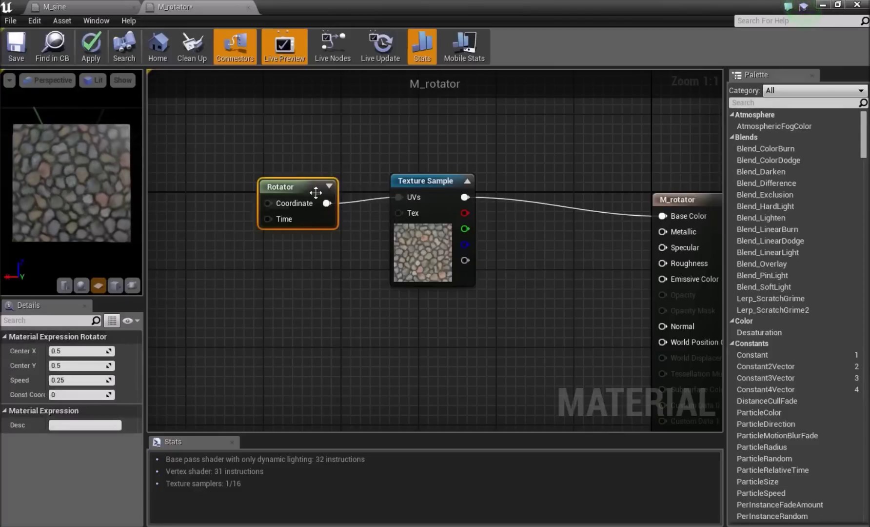
left_click(66, 380)
type("0.5")
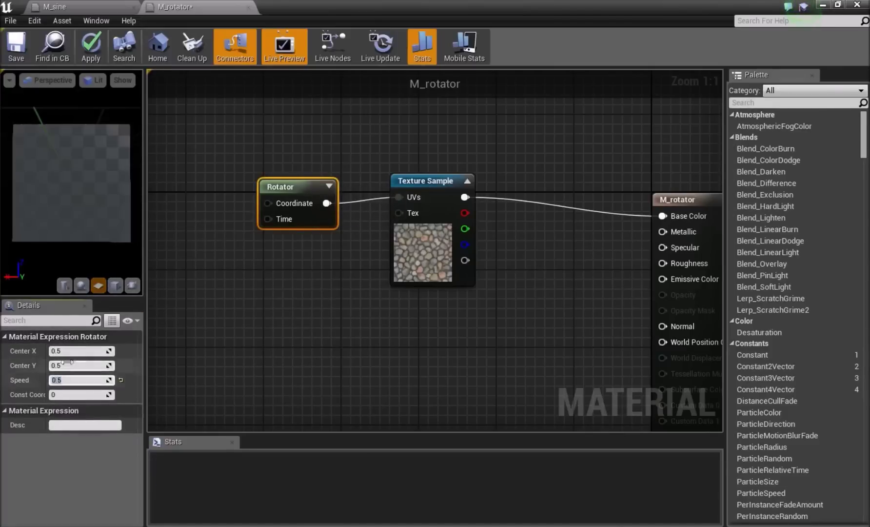
left_click(307, 308)
Step: Set the Rotator node's Center X to 0.1 and check the rotation in the preview
left_click(291, 194)
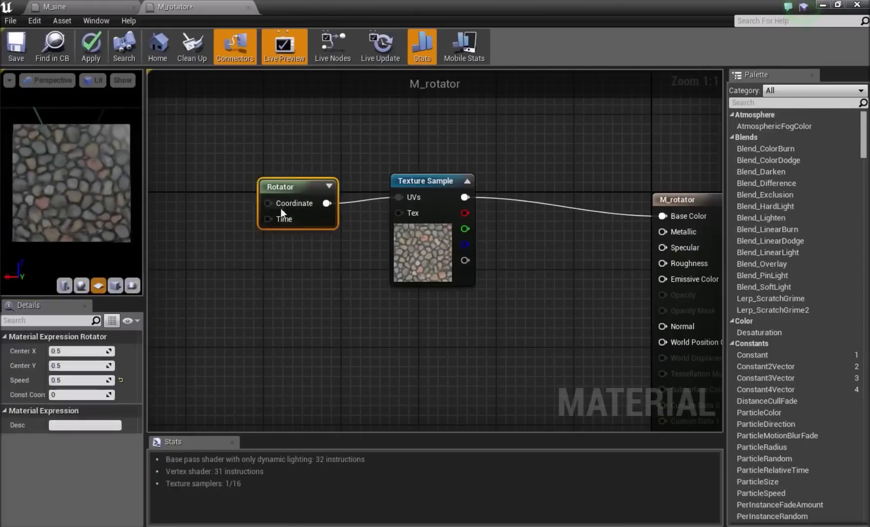
left_click(79, 351)
key("BackSpace")
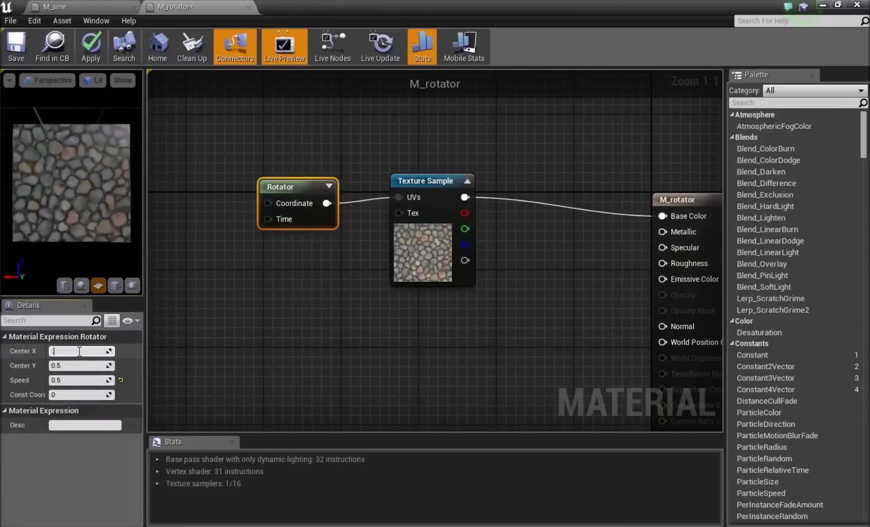
type("0.1")
left_click(191, 334)
mouse_move(57, 191)
left_mouse_down()
mouse_move(73, 192)
mouse_move(49, 192)
mouse_move(72, 193)
left_mouse_up()
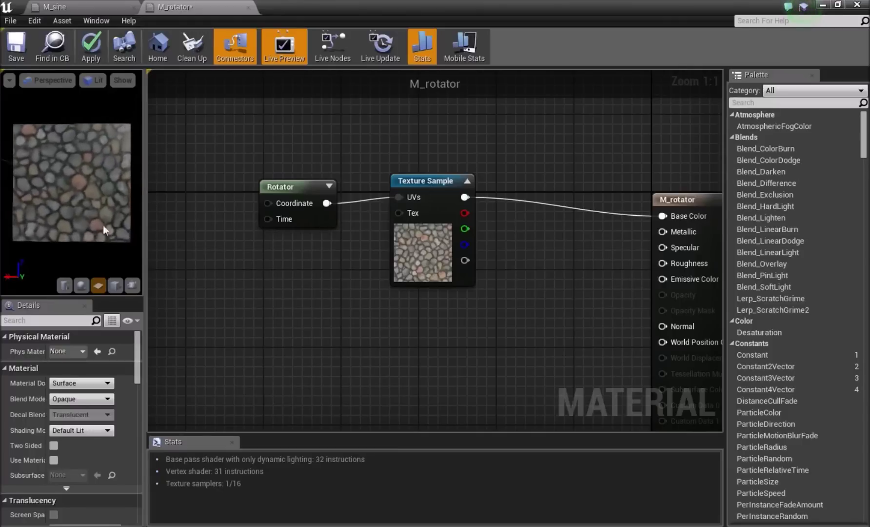
Step: Save M_rotator, return to the level editor and create a material instance named M_rotator_Inst
left_click(16, 53)
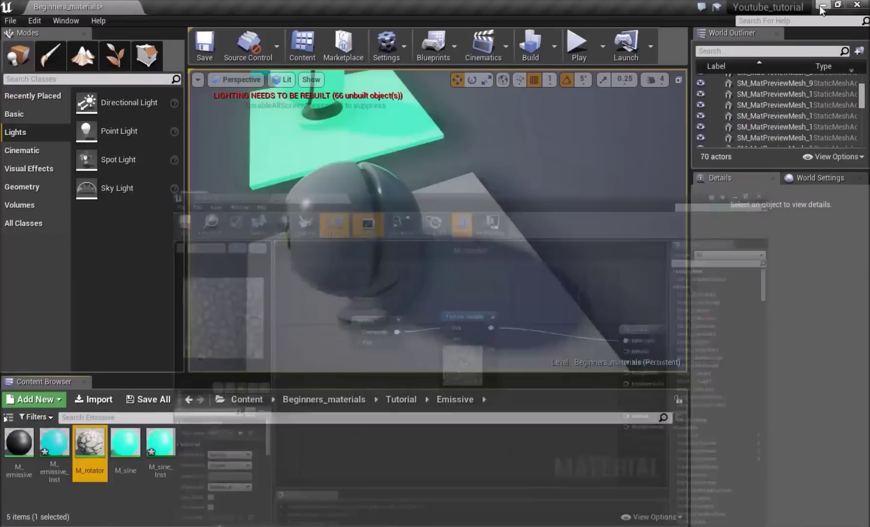
right_click(90, 443)
left_click(146, 189)
key("Return")
Step: Apply M_rotator_Inst to the next blank sample mesh and its floor tile
left_click_drag(195, 444, 352, 252)
left_click_drag(196, 442, 453, 323)
right_click_drag(463, 308, 463, 308)
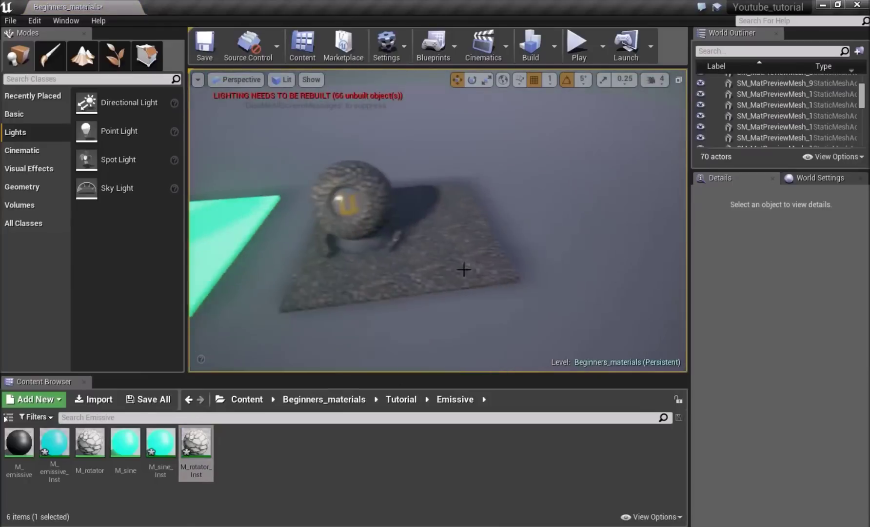
Step: Duplicate the M_rotator_Inst preview mesh with its floor tile and place the copies beside the originals
left_click(349, 197)
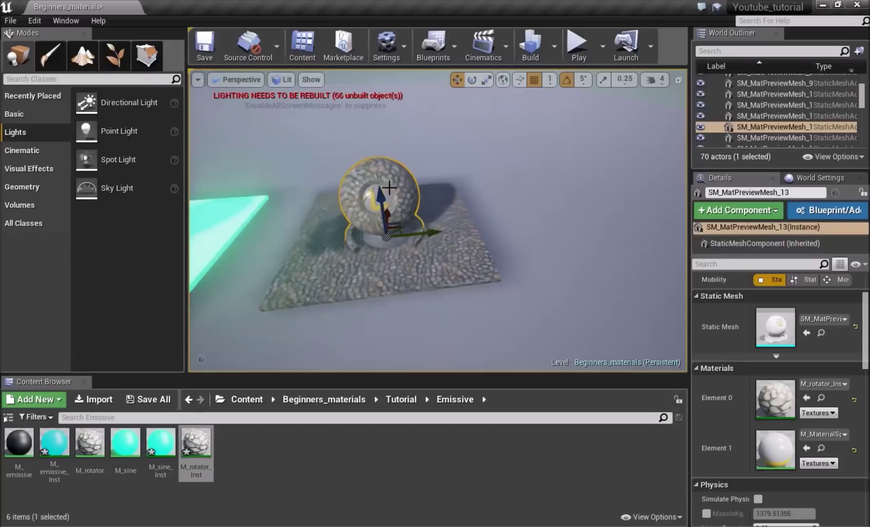
left_click(409, 252, "ctrl")
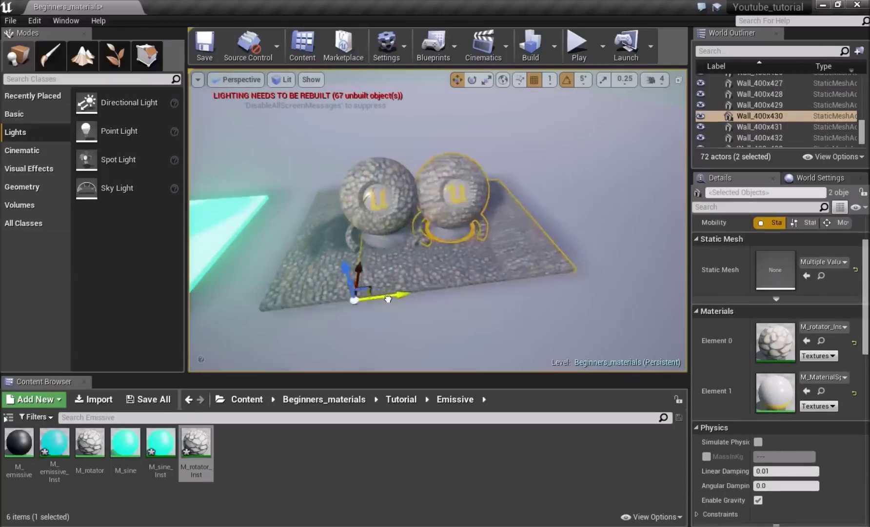
right_click_drag(468, 243, 575, 234)
left_click(515, 267)
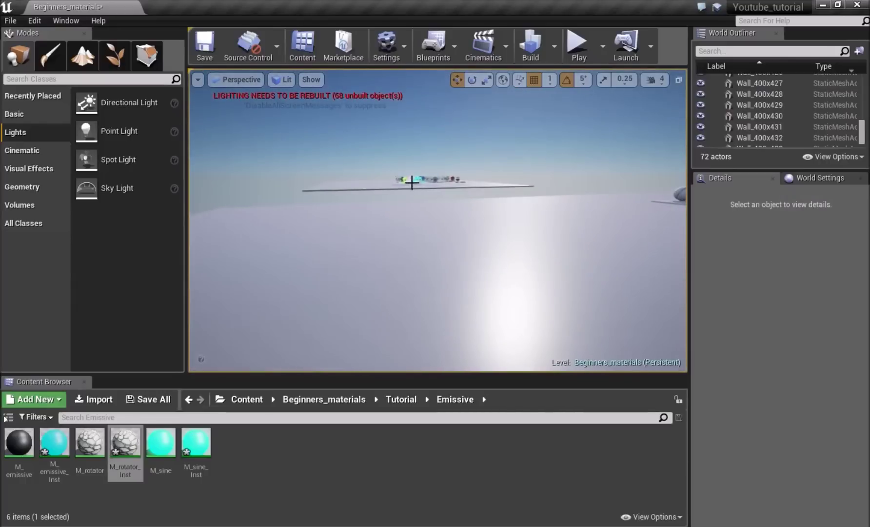
Step: Inspect the sample meshes in the level and focus on the one using M_rotator_Inst
left_click(403, 180)
key("f")
mouse_move(409, 193)
right_mouse_down()
mouse_move(410, 244)
mouse_move(395, 215)
mouse_move(380, 210)
mouse_move(407, 198)
mouse_move(409, 208)
right_mouse_up()
key("Escape")
left_click(474, 208)
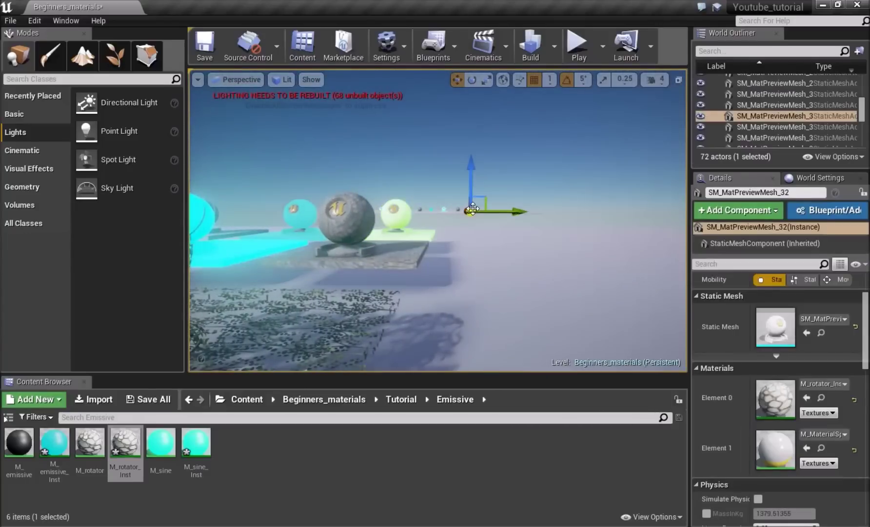
key("f")
key("Escape")
right_click_drag(471, 234, 471, 234)
left_click(312, 451)
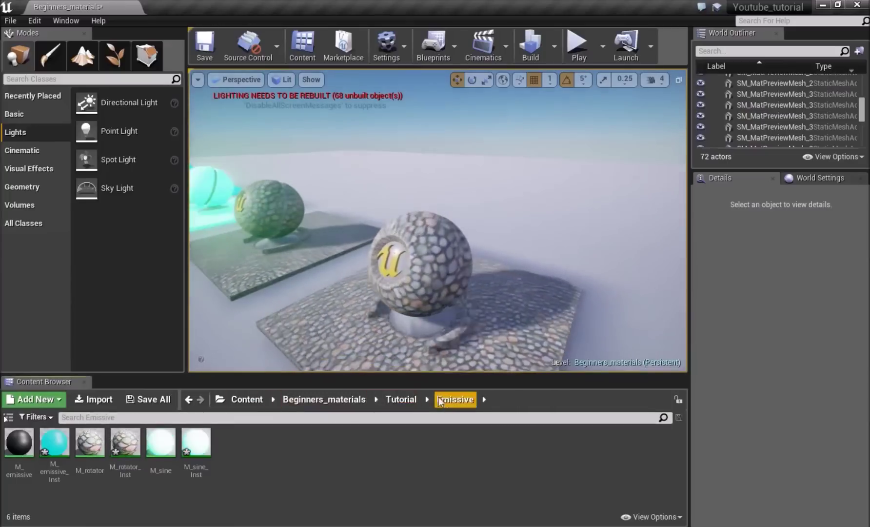
Step: Create a new folder named M_masked inside the Tutorial folder
left_click(401, 399)
right_click(194, 490)
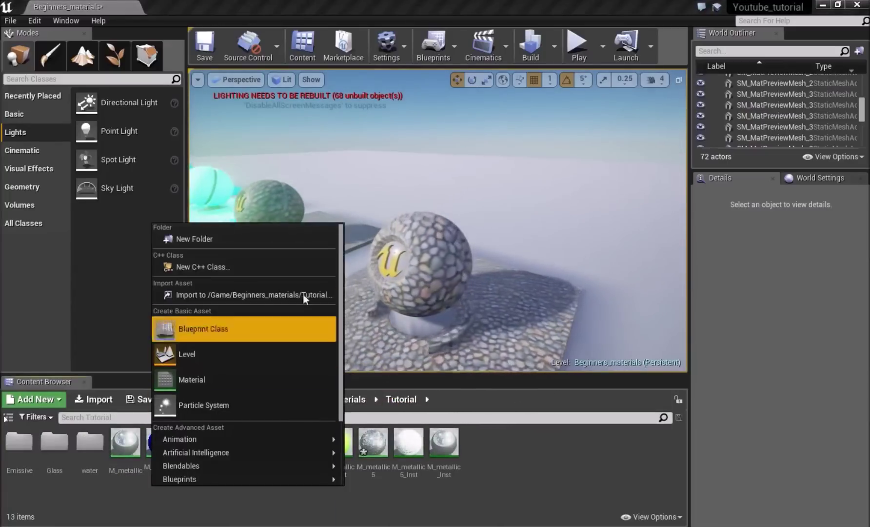
left_click(254, 240)
type("masked")
key("Return")
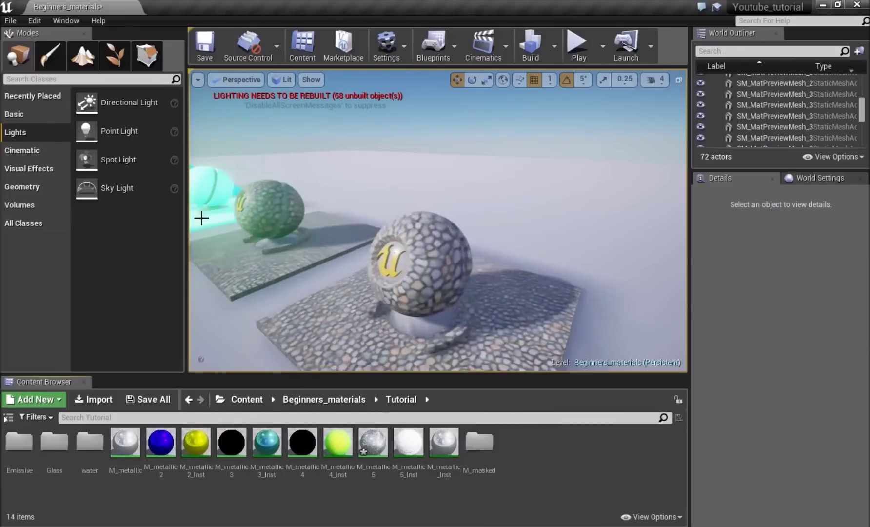
Step: Create a material named M_masked inside the M_masked folder and open it for editing
double_click(477, 461)
right_click(236, 459)
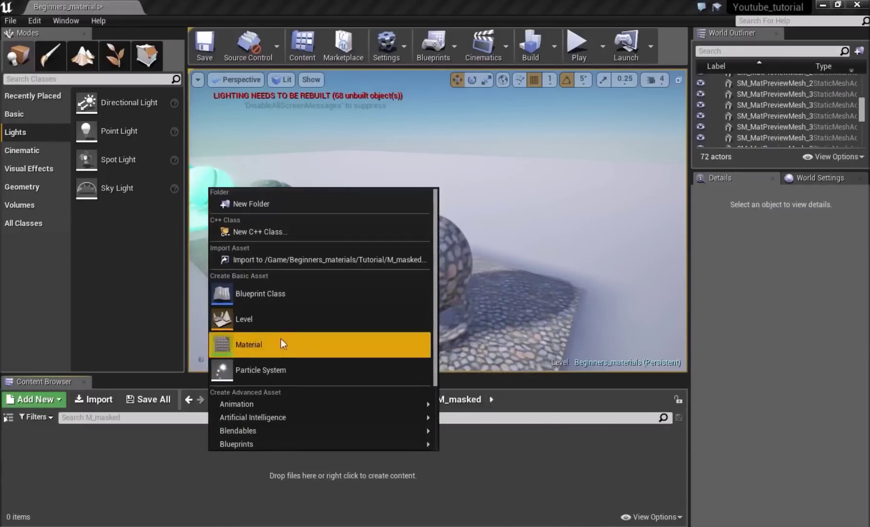
left_click(274, 345)
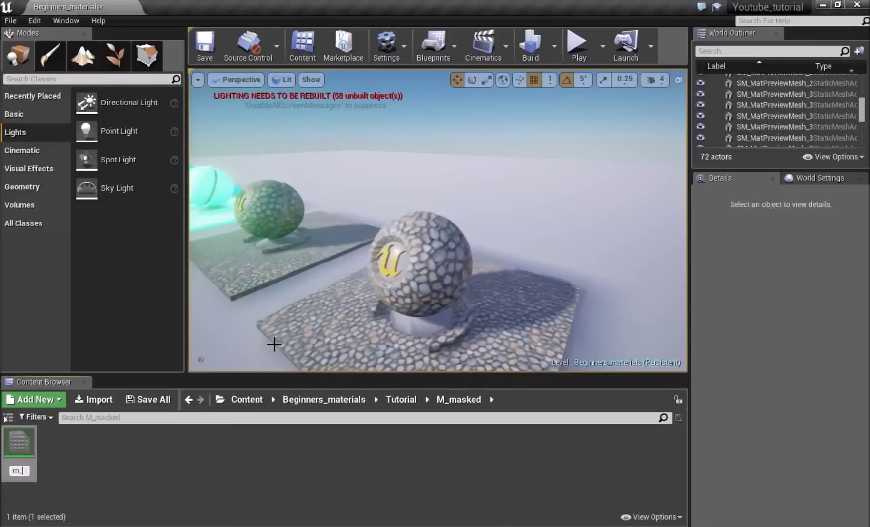
type("m_ma")
key("BackSpace")
key("BackSpace")
key("BackSpace")
key("BackSpace")
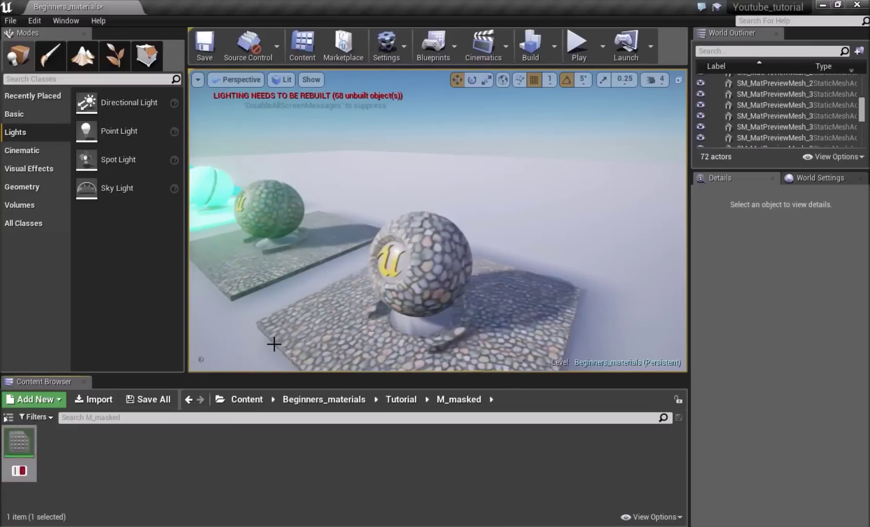
type("M")
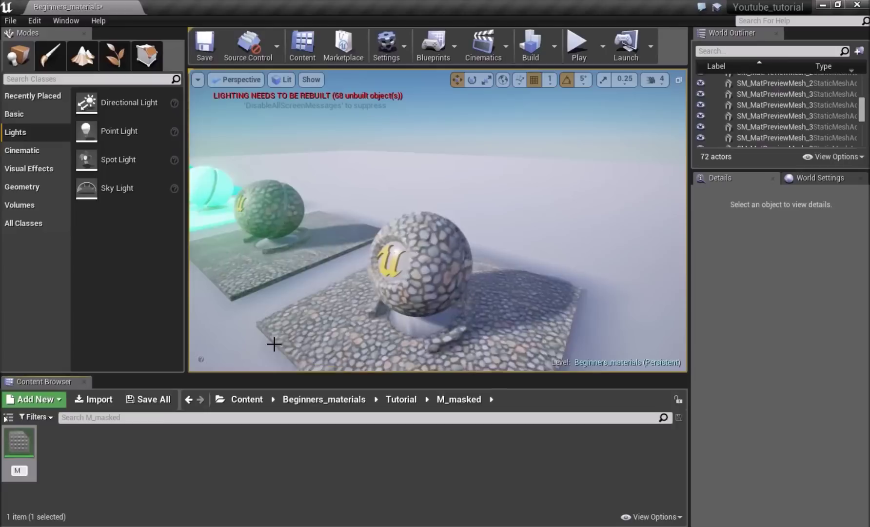
type("_m")
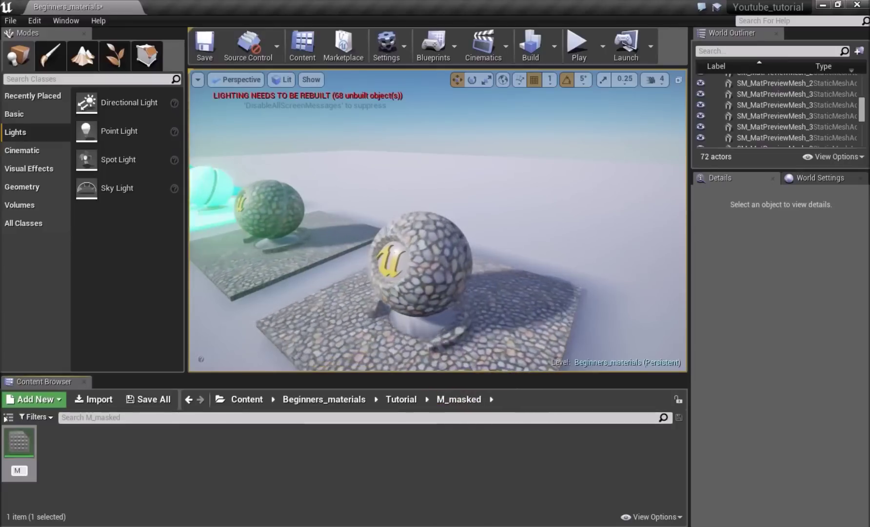
type("asked")
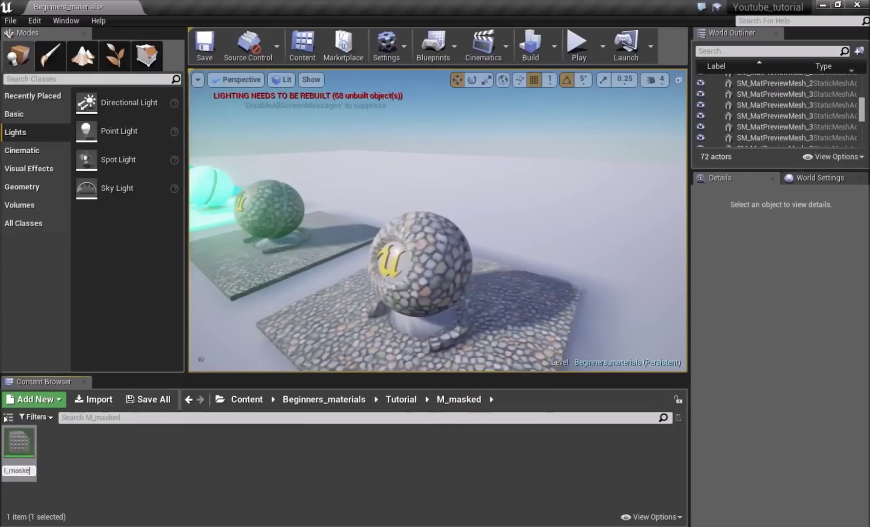
key("Return")
double_click(20, 443)
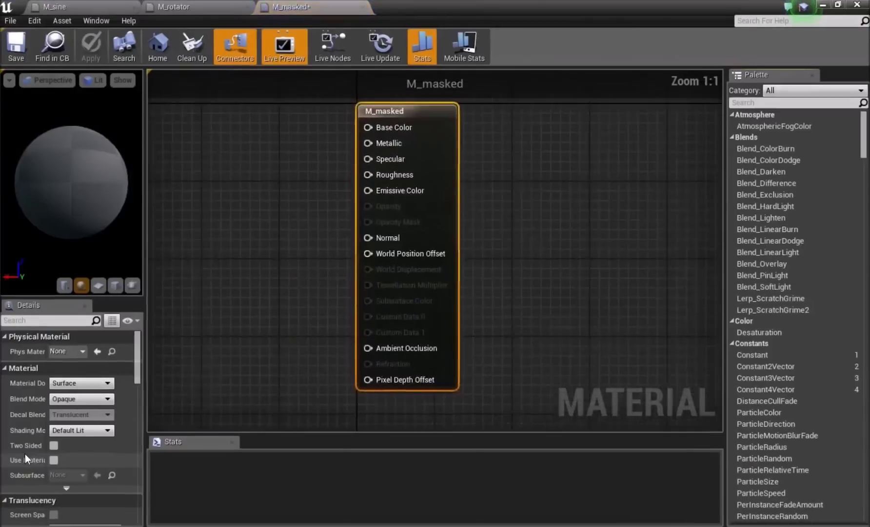
Step: Add a Texture Sample node to the M_masked graph and assign the T_Bush_D texture to it
right_click_drag(264, 240, 293, 270)
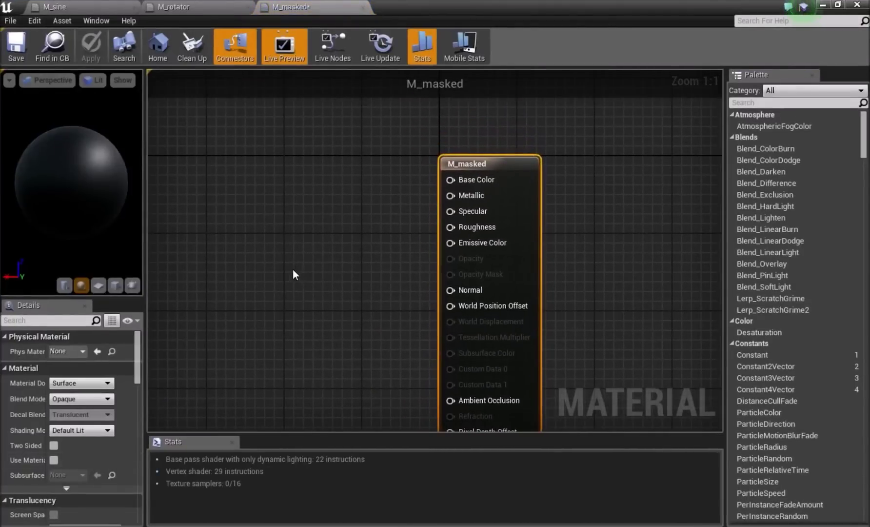
left_click(262, 199)
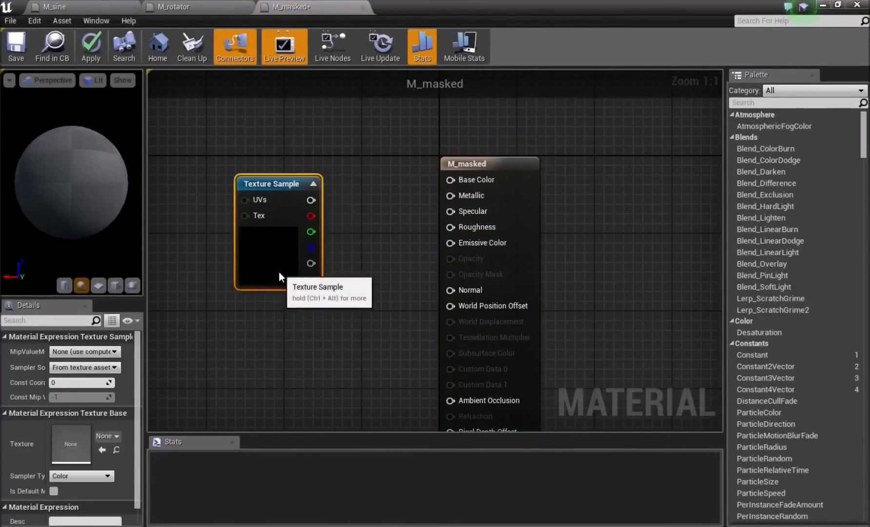
left_click(111, 435)
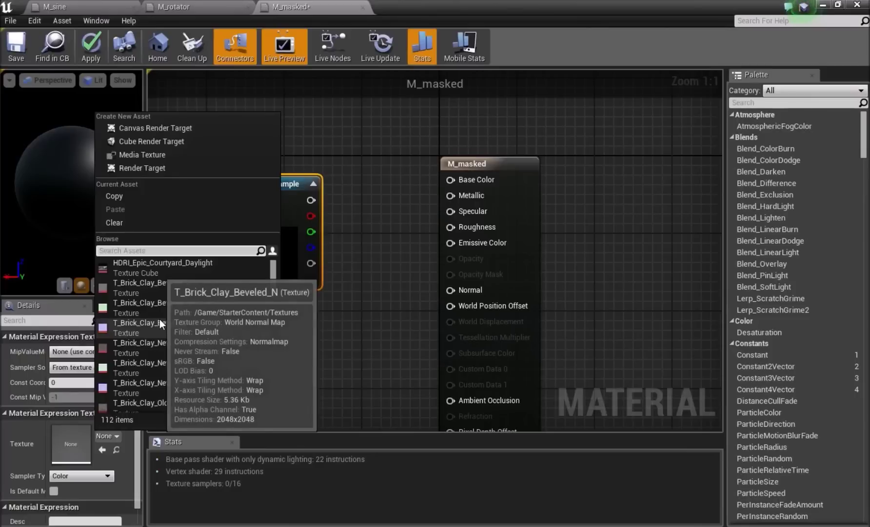
type("bush")
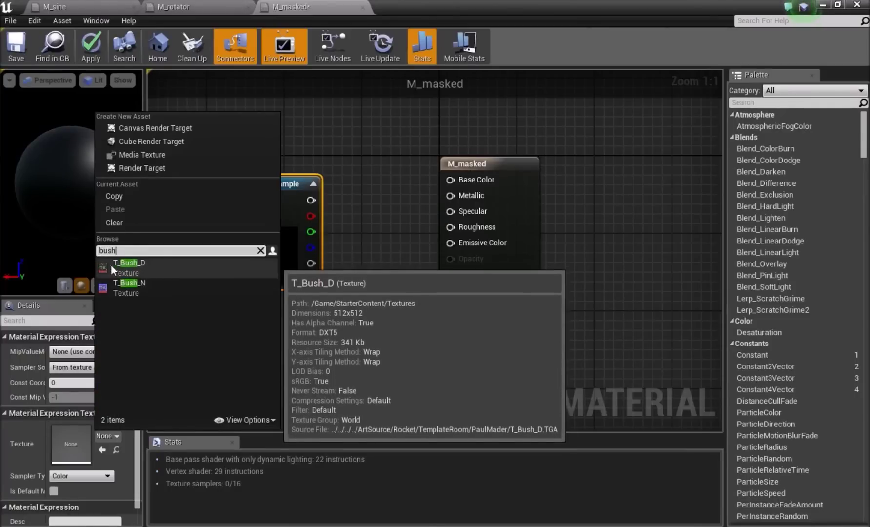
left_click(159, 263)
left_click(204, 287)
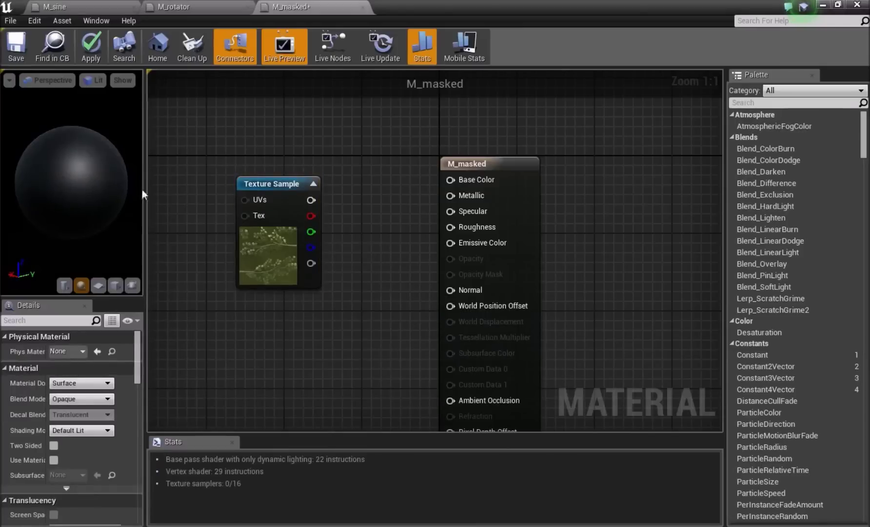
Step: Connect the Texture Sample's color output to Base Color and preview the material on a plane
left_click_drag(458, 180, 457, 179)
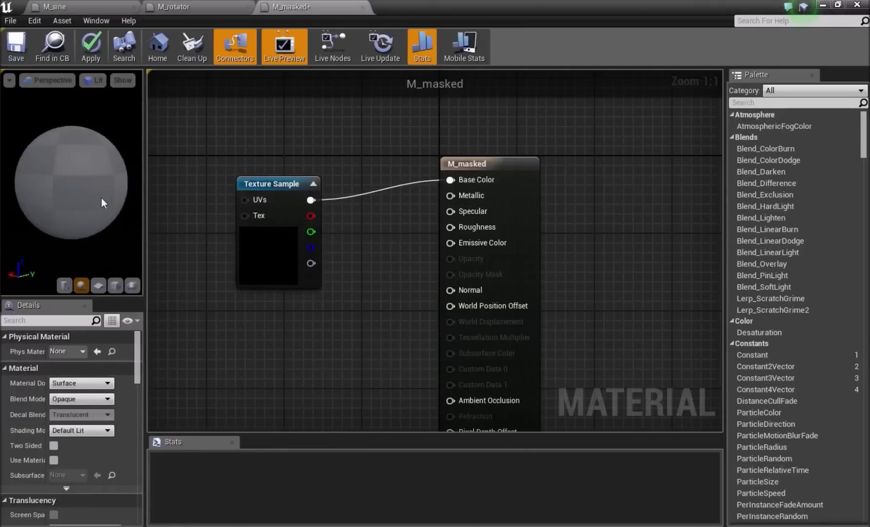
left_click(98, 285)
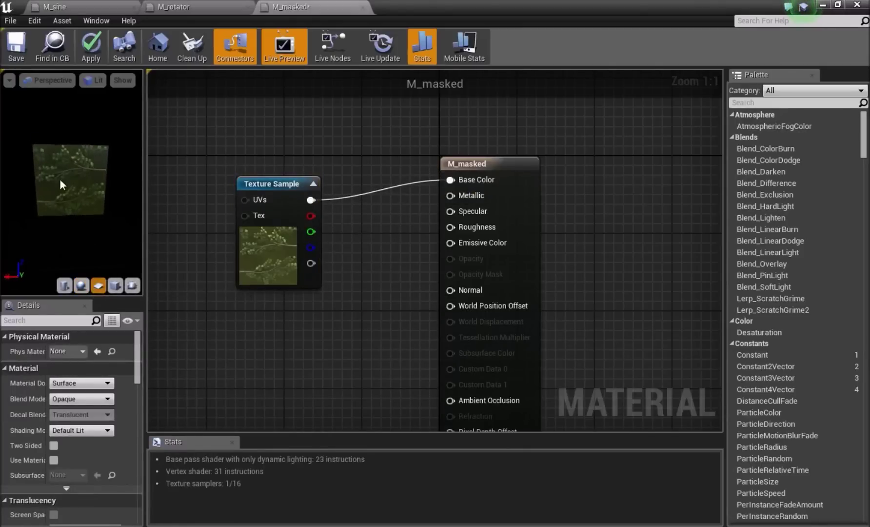
right_click_drag(71, 180, 72, 215)
mouse_move(71, 180)
left_mouse_down()
mouse_move(76, 190)
mouse_move(73, 178)
left_mouse_up()
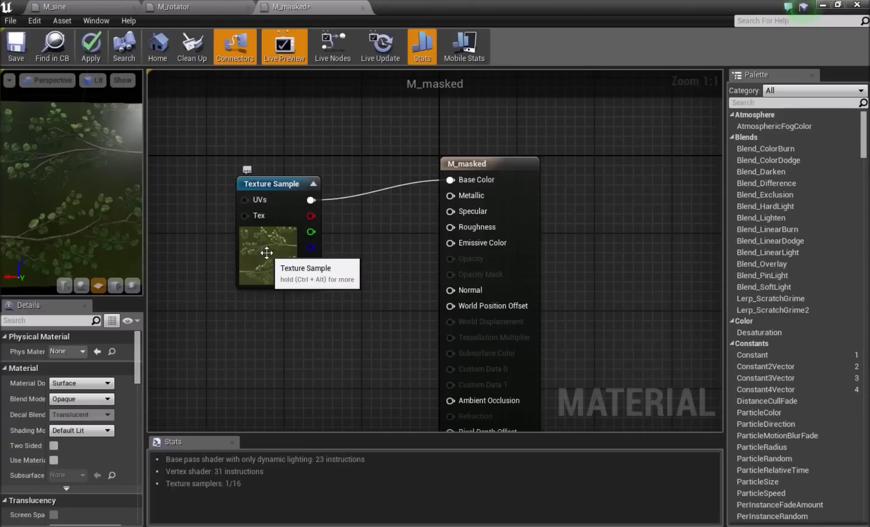
scroll(92, 205, "down", 5)
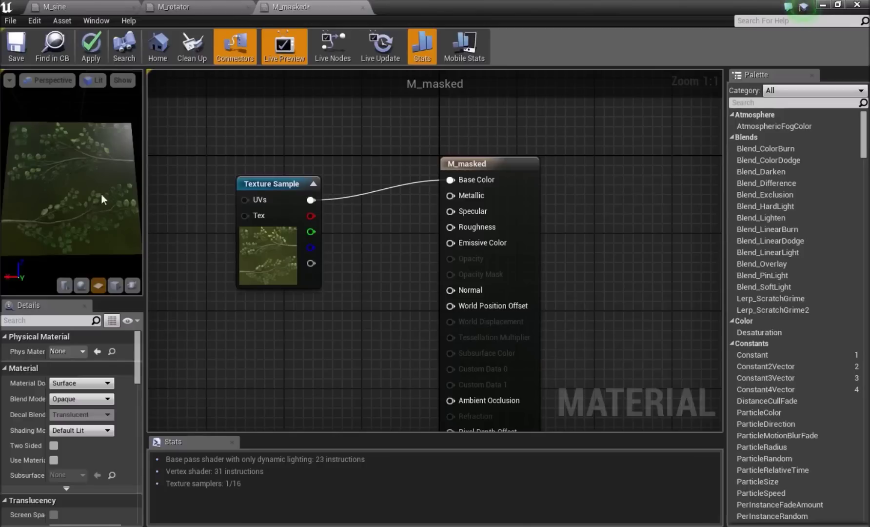
scroll(108, 183, "up", 4)
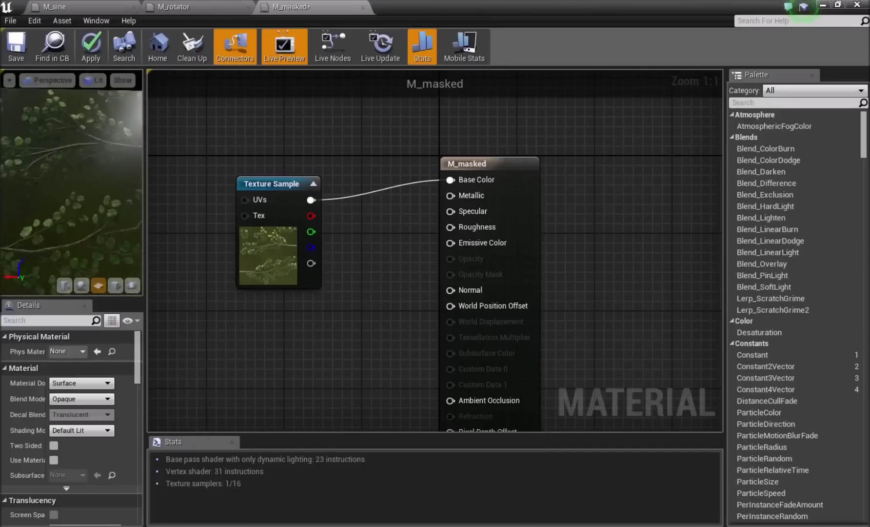
left_click_drag(96, 179, 96, 192)
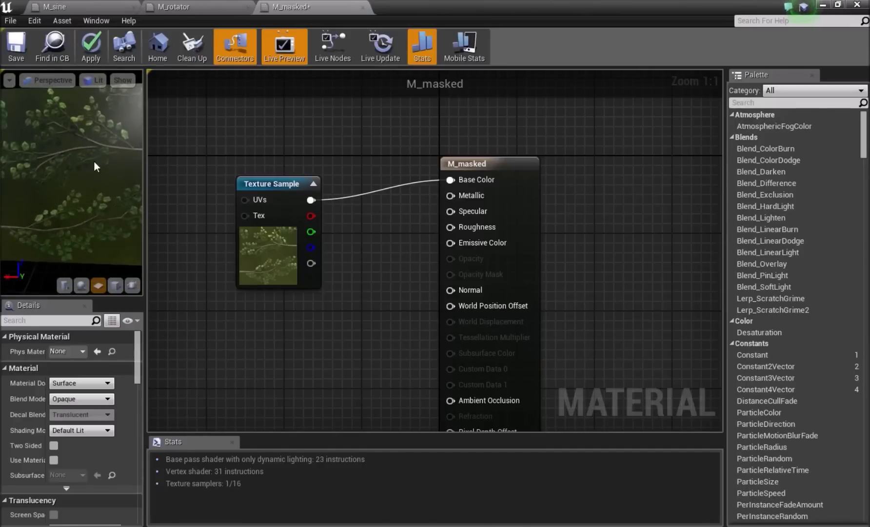
Step: Shift the Texture Sample node slightly away from M_masked and connect its alpha output to Opacity Mask
left_click_drag(272, 259, 259, 263)
left_click(260, 295)
left_click(254, 259)
left_click(266, 296)
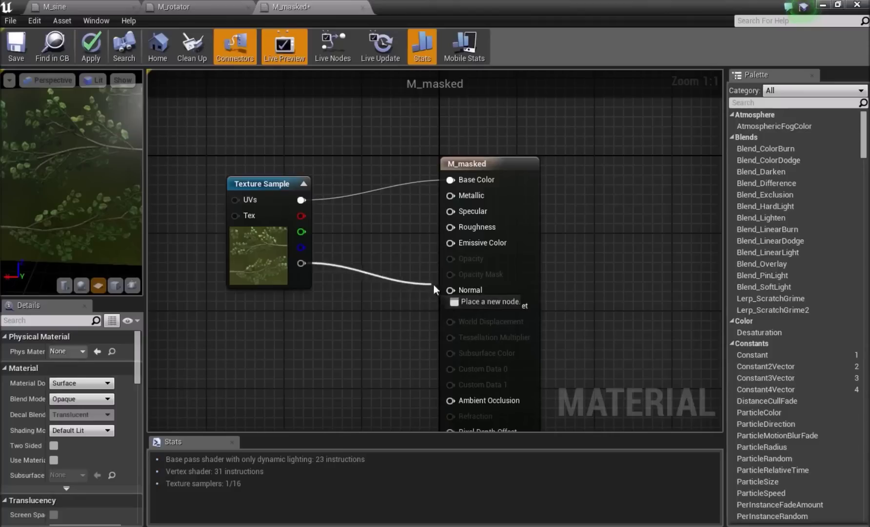
left_click_drag(470, 276, 470, 275)
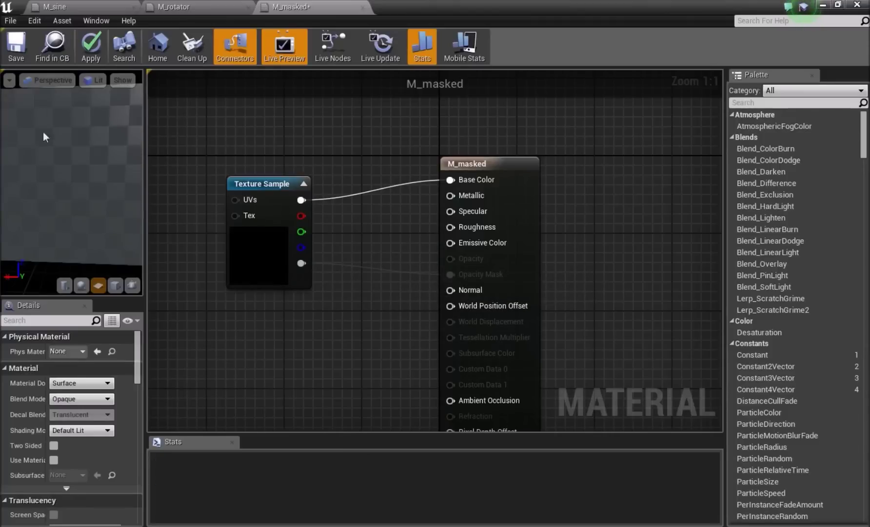
Step: Set the M_masked material's Blend Mode to Masked and check the result on the preview plane
left_click(504, 196)
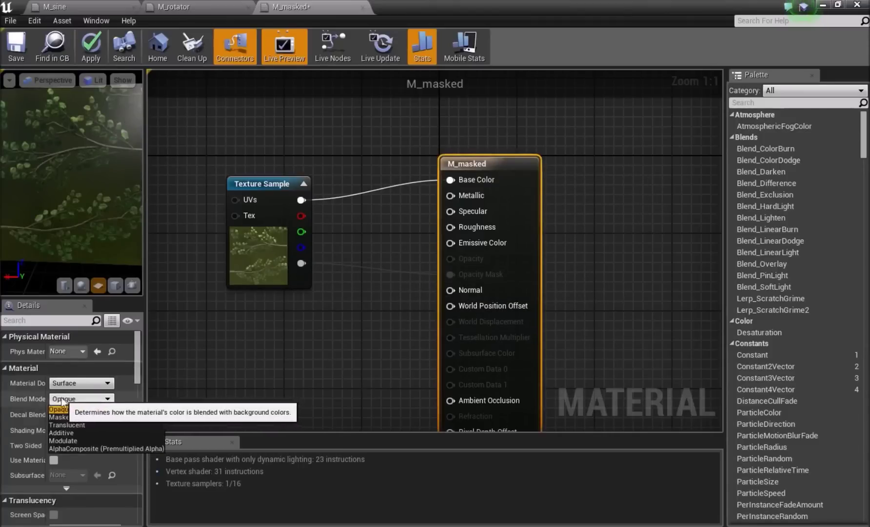
left_click(79, 399)
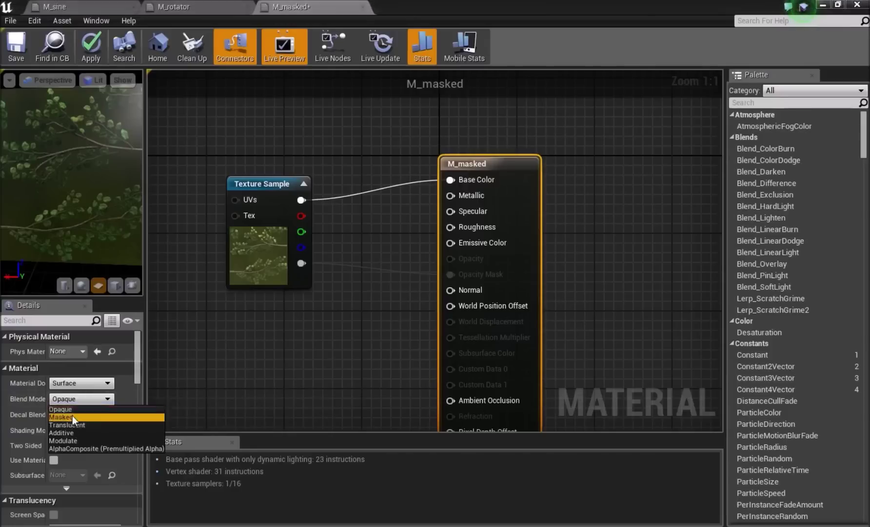
left_click(72, 415)
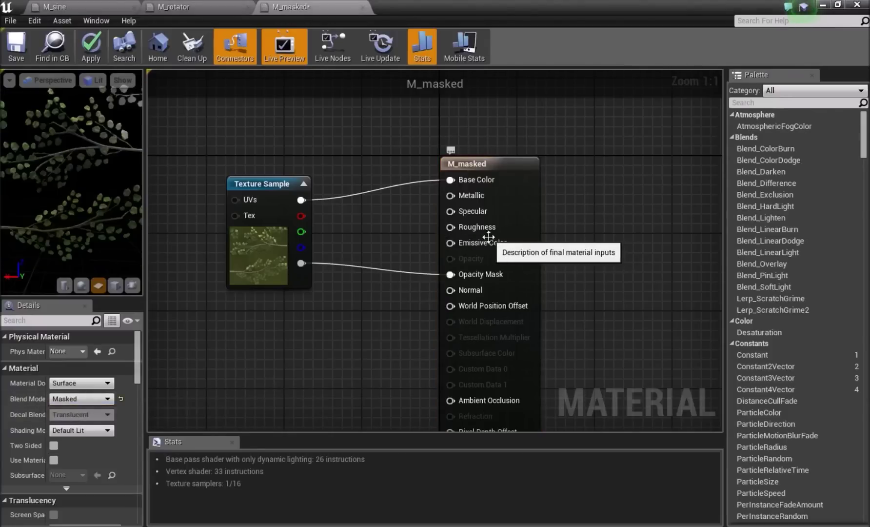
left_click_drag(88, 192, 88, 180)
mouse_move(88, 192)
right_mouse_down()
mouse_move(88, 220)
mouse_move(89, 186)
right_mouse_up()
mouse_move(88, 192)
left_mouse_down()
mouse_move(117, 192)
mouse_move(88, 188)
left_mouse_up()
mouse_move(56, 206)
right_mouse_down()
mouse_move(56, 229)
mouse_move(56, 205)
right_mouse_up()
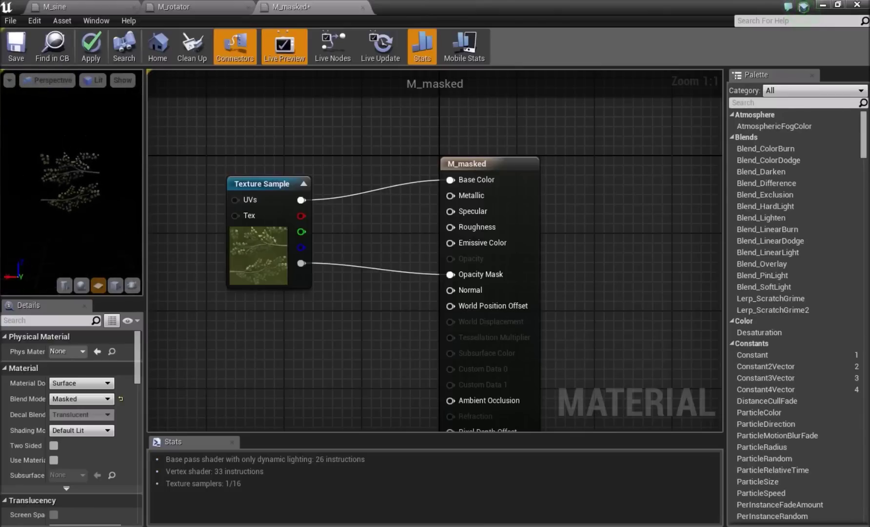
left_click_drag(56, 206, 26, 150)
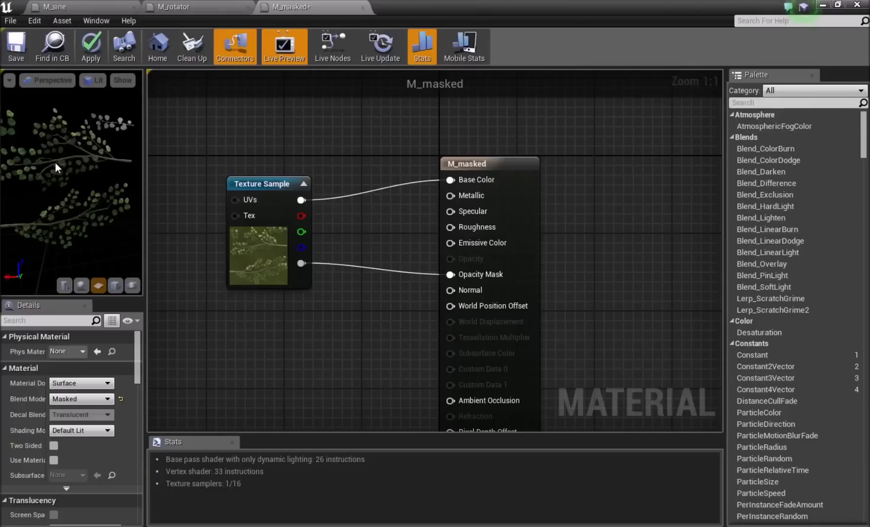
scroll(53, 160, "down", 3)
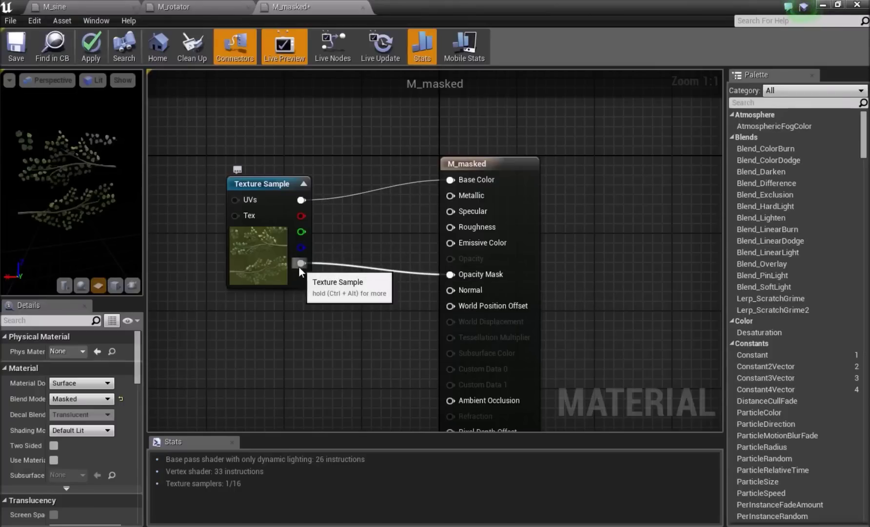
Step: Move the Texture Sample node lower and farther from the M_masked node to spread out the graph
left_click_drag(281, 205, 240, 273)
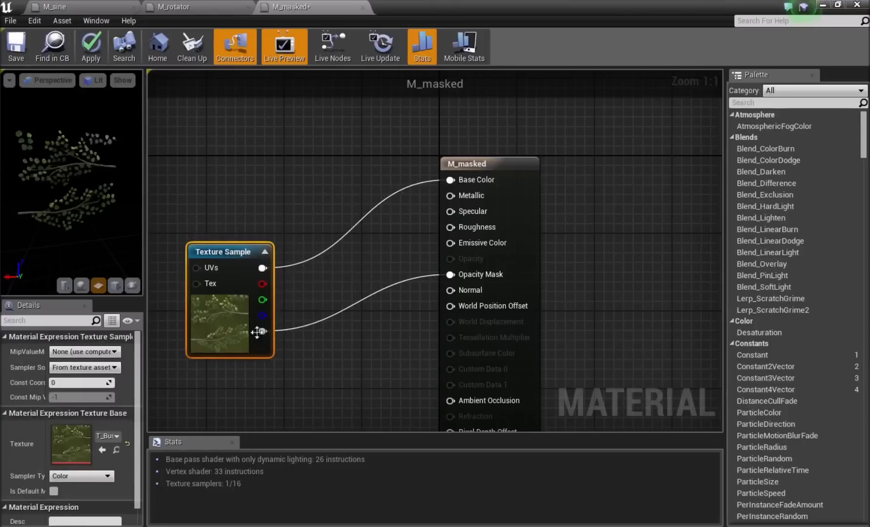
right_click_drag(230, 384, 235, 338)
left_click(293, 324)
right_click_drag(347, 308, 393, 331)
left_click(303, 310)
left_click(363, 343)
left_click(279, 296)
left_click(402, 356)
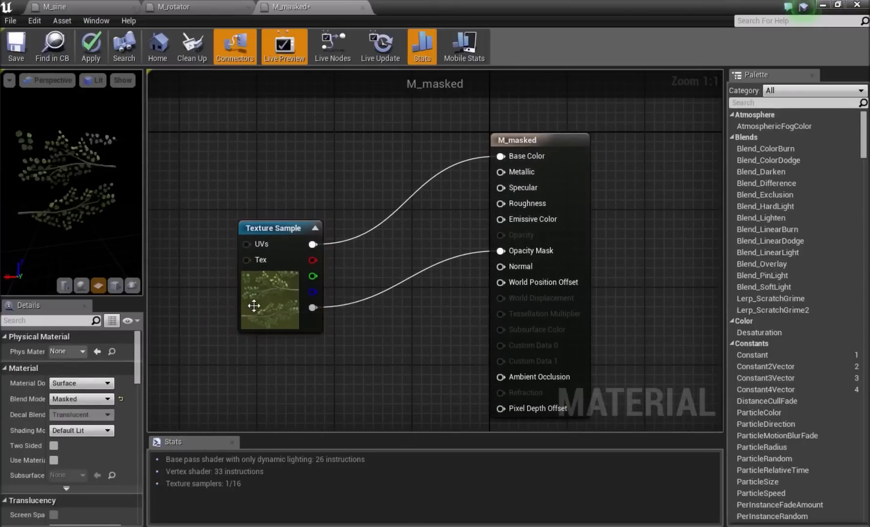
Step: Move the Texture Sample node upward in the M_masked graph, closer to the height of the Base Color input
right_click_drag(284, 402, 277, 382)
left_click_drag(262, 299, 260, 270)
left_click(385, 293)
Step: Enable Two Sided on the M_masked material and save the material
left_click(576, 176)
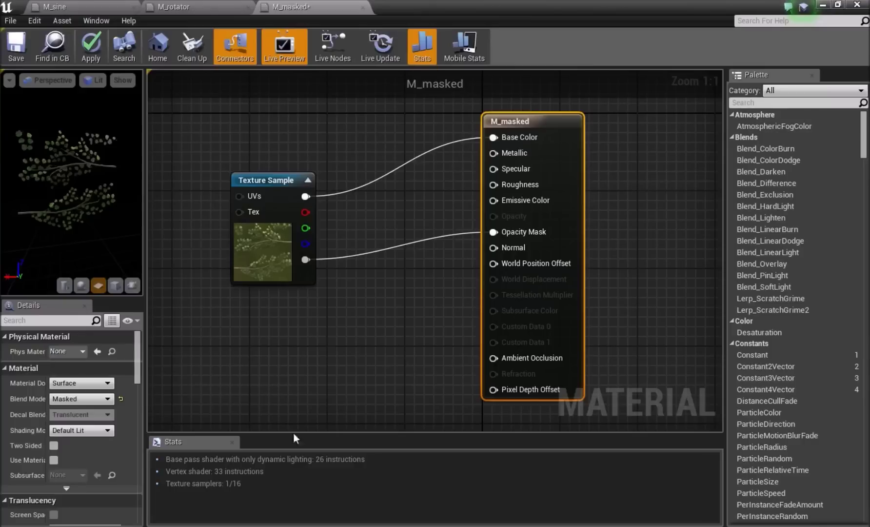
left_click(54, 446)
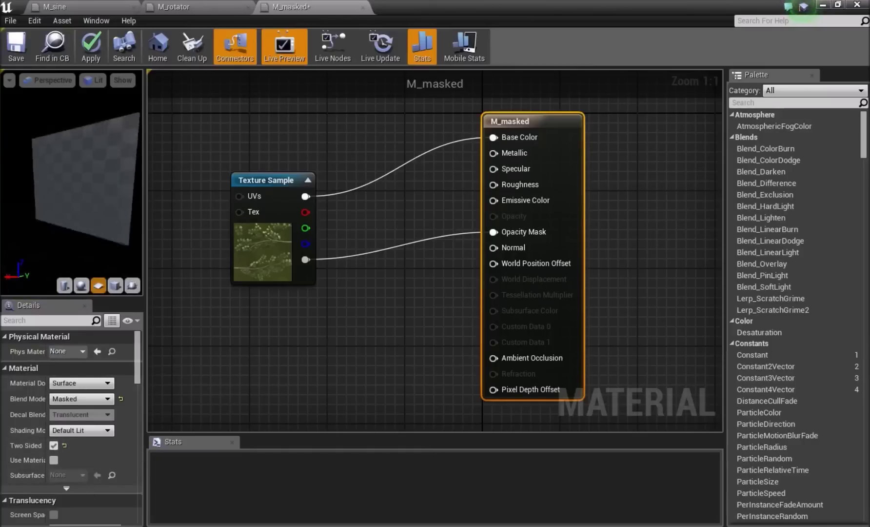
left_click(249, 198)
left_click(205, 256)
left_click(29, 50)
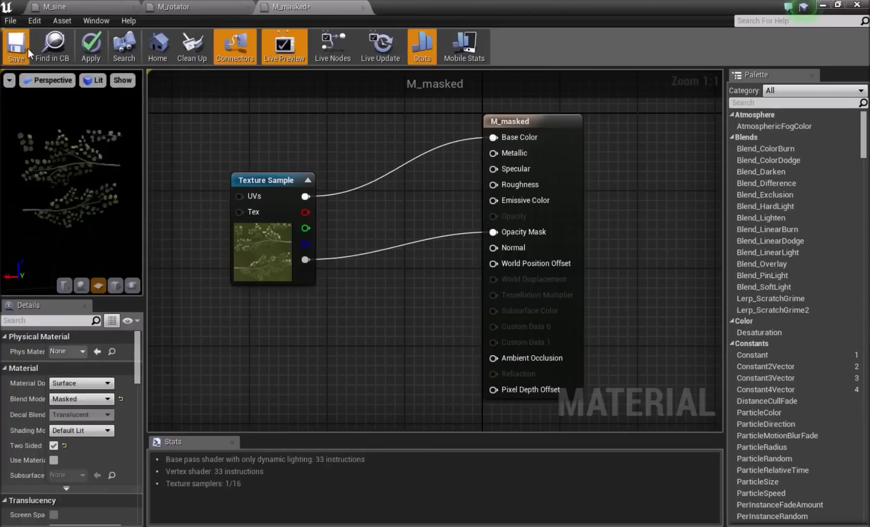
left_click(27, 49)
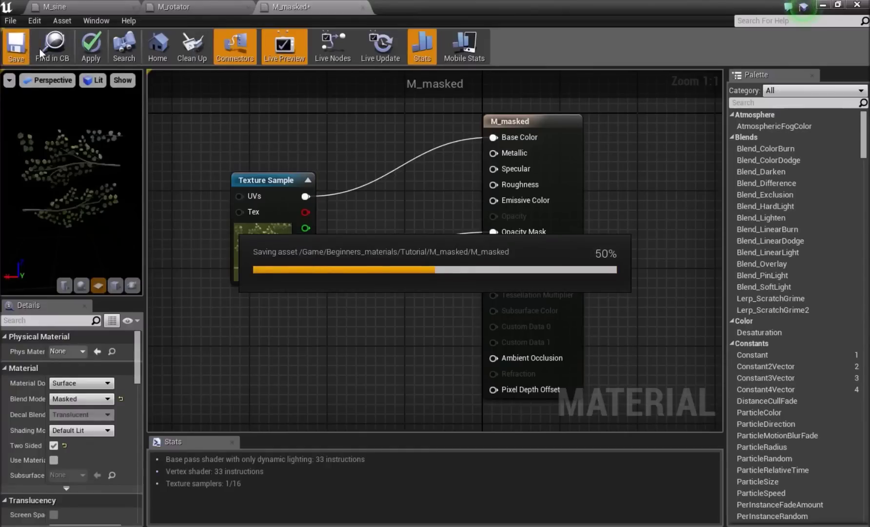
Step: Create a material instance of M_masked with its default name and apply it to the cobblestone preview ball and slab in the level
left_click(824, 5)
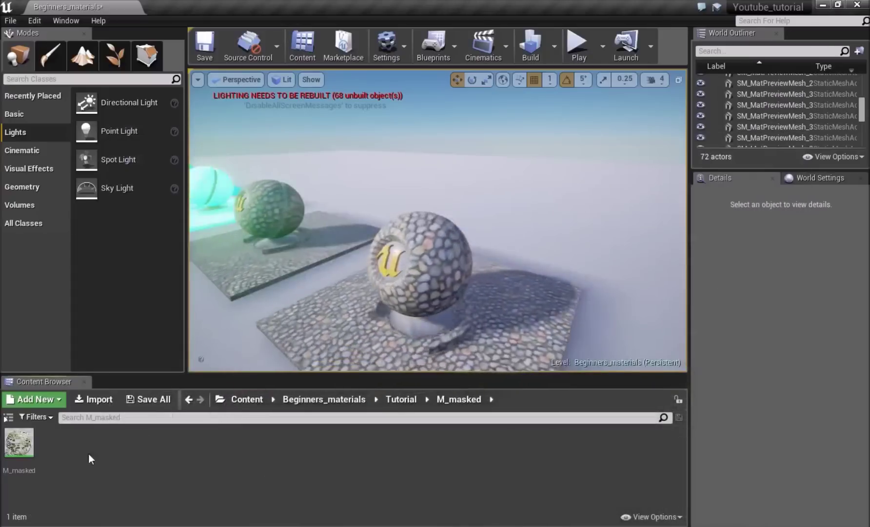
right_click(18, 444)
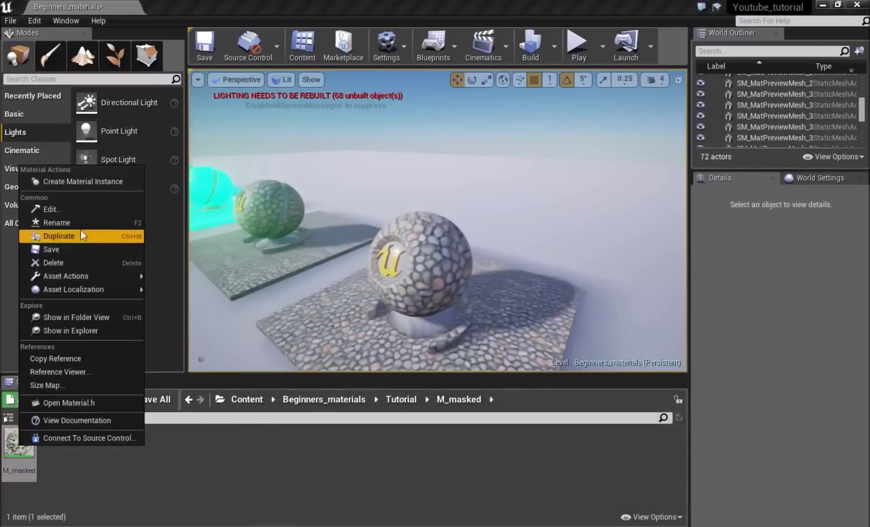
left_click(78, 185)
key("Return")
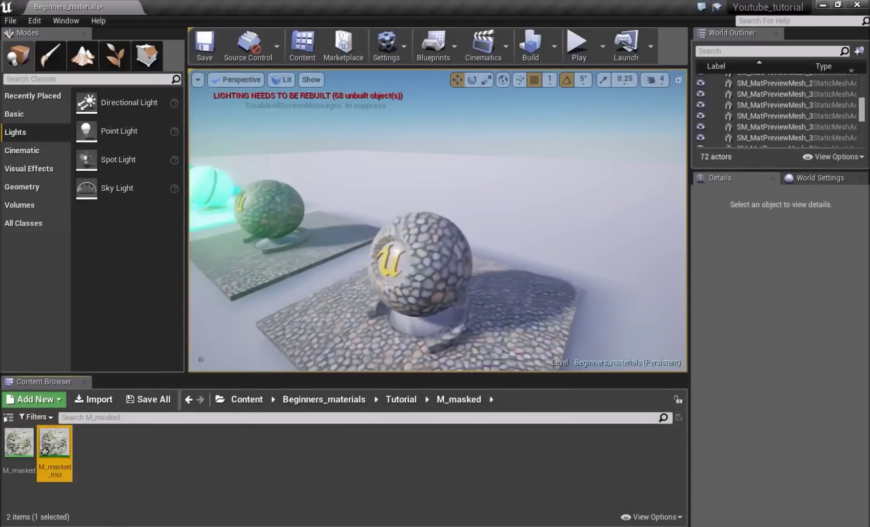
left_click_drag(55, 444, 347, 334)
Step: Examine the masked foliage material and its shadows on the preview ball and slab from several distances
key("w")
right_click_drag(347, 334, 351, 363)
key("s")
key("w")
key("s")
right_click_drag(463, 181, 469, 181)
key("w")
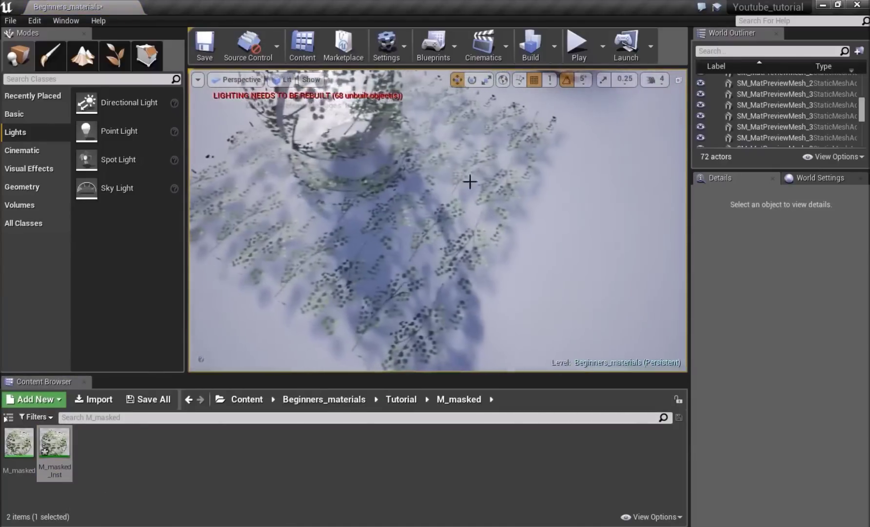
key("w")
mouse_move(438, 216)
right_mouse_down()
mouse_move(423, 168)
mouse_move(438, 219)
right_mouse_up()
key("s")
key("w")
left_click(444, 228)
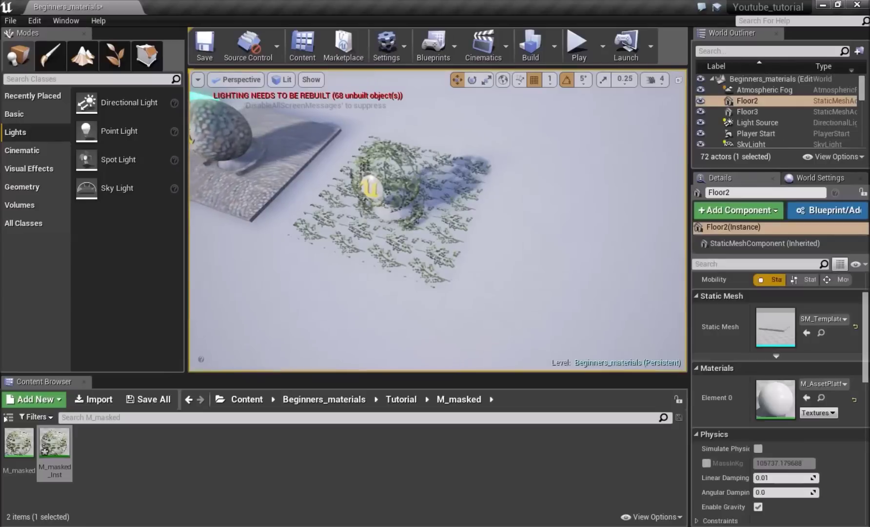
Step: Duplicate the neighbouring cobblestone ball together with its slab and place the copies on the far side of the foliage pair
right_click_drag(404, 187, 404, 186)
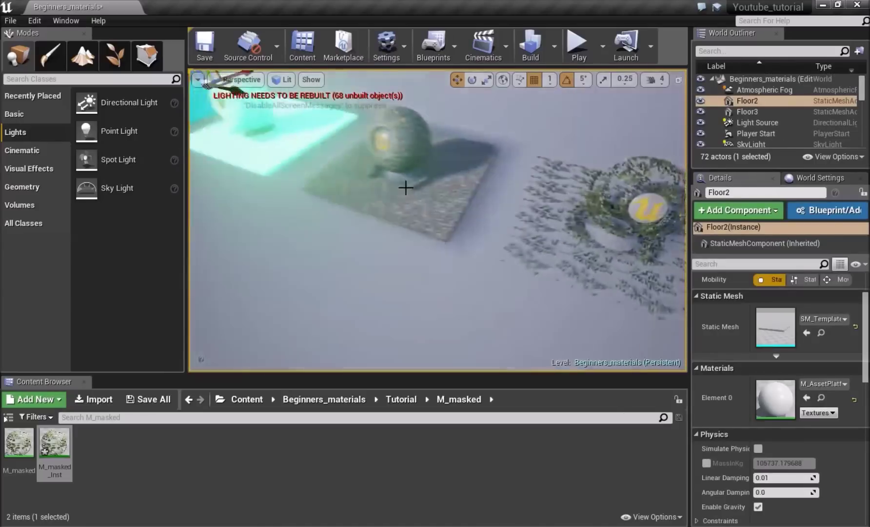
left_click(415, 129)
left_click(400, 205, "ctrl")
left_click_drag(362, 205, 575, 281, "alt")
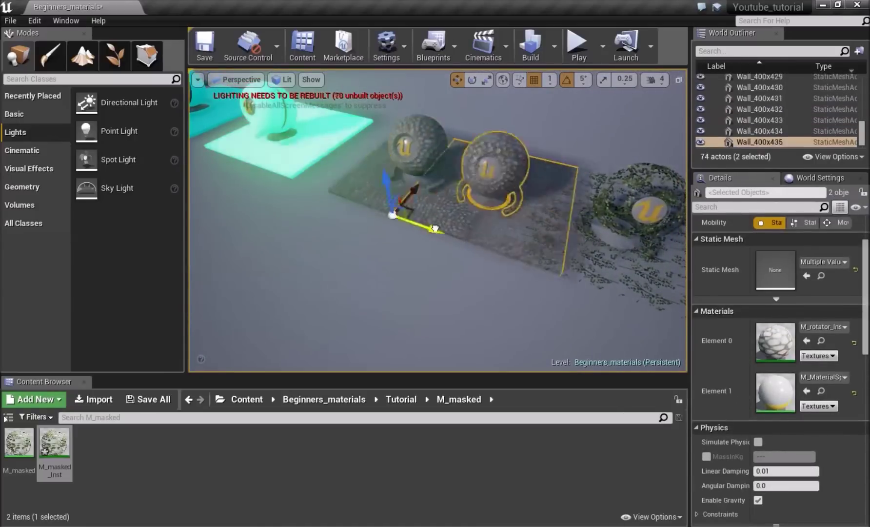
right_click_drag(460, 274, 460, 273)
left_click_drag(382, 257, 592, 277)
key("Escape")
Step: Examine the finished foliage samples elsewhere in the level, including their shadows and leaves up close
right_click_drag(592, 277, 591, 278)
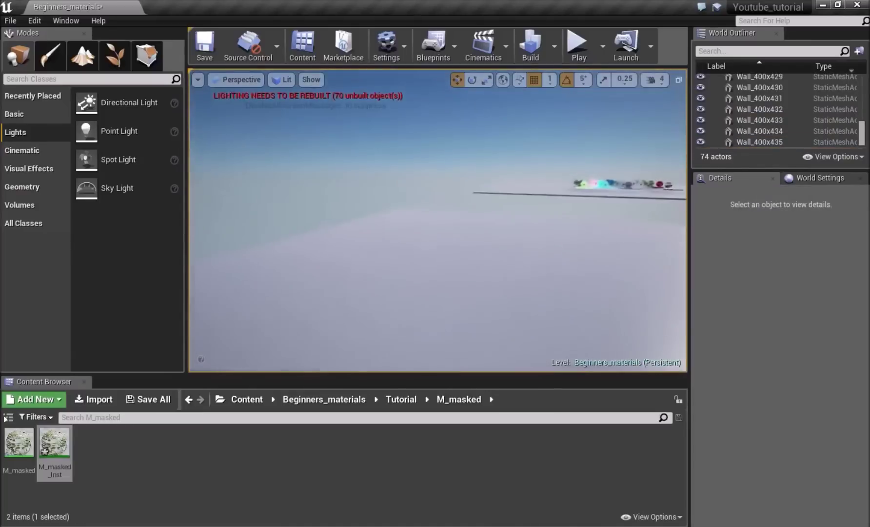
left_click(585, 183)
key("f")
right_click_drag(585, 182, 585, 183)
key("F1")
right_click(554, 189)
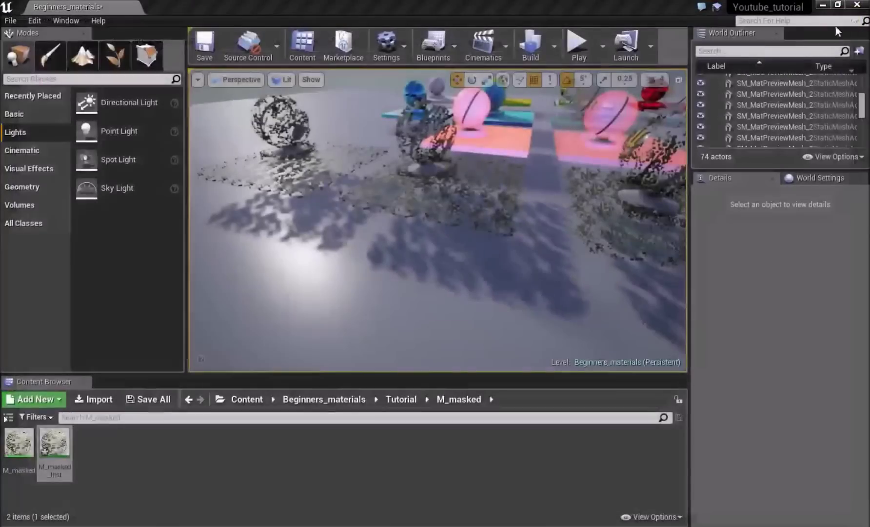
right_click_drag(537, 205, 536, 204)
right_click_drag(439, 219, 439, 220)
right_click_drag(403, 252, 403, 252)
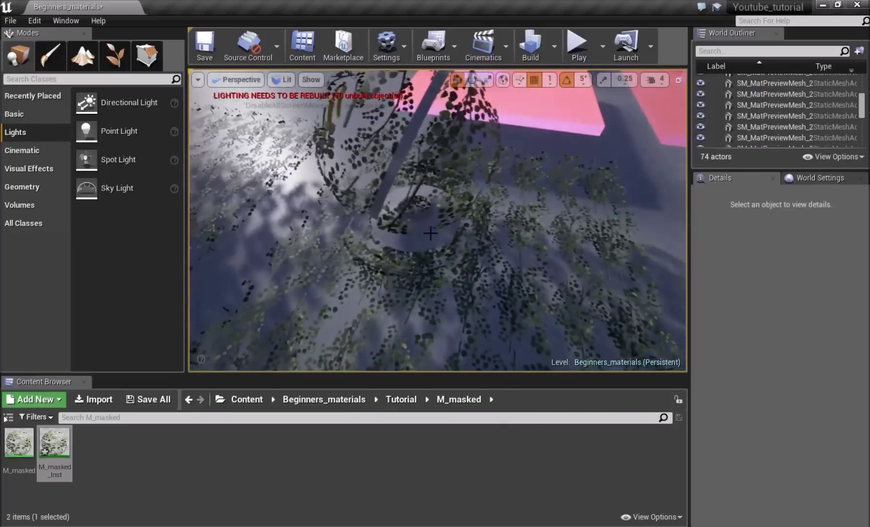
right_click_drag(439, 220, 439, 219)
right_click_drag(362, 295, 362, 295)
right_click_drag(432, 220, 493, 230)
Step: Focus the view on the duplicated cobblestone ball and slab beside the foliage pair
left_click(527, 191)
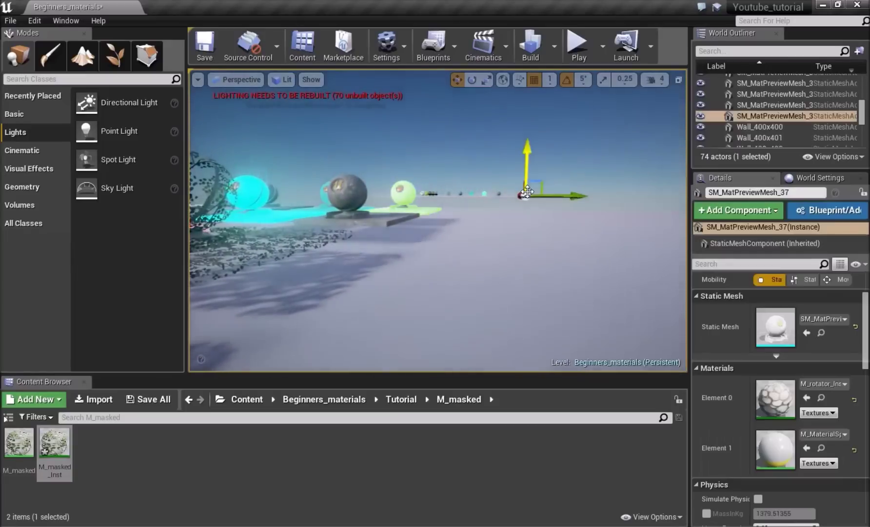
key("f")
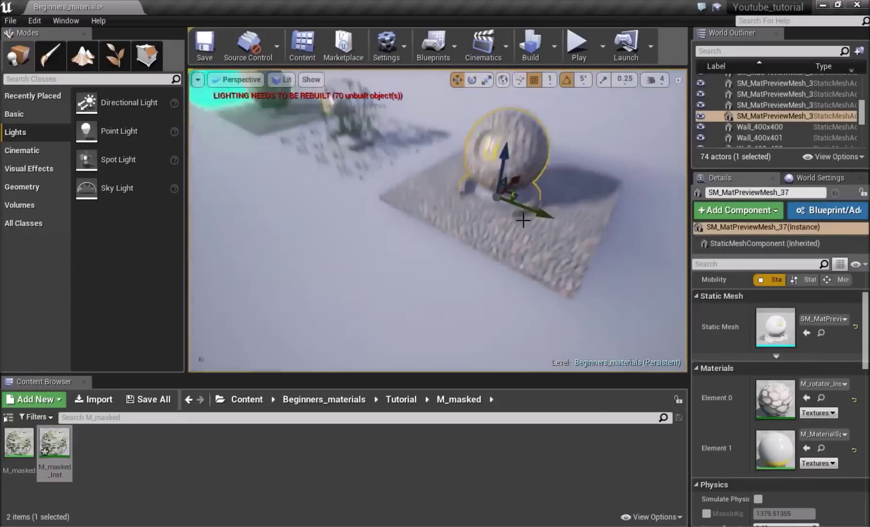
scroll(523, 220, "down", 3)
key("Escape")
scroll(291, 153, "up", 8)
scroll(291, 152, "down", 5)
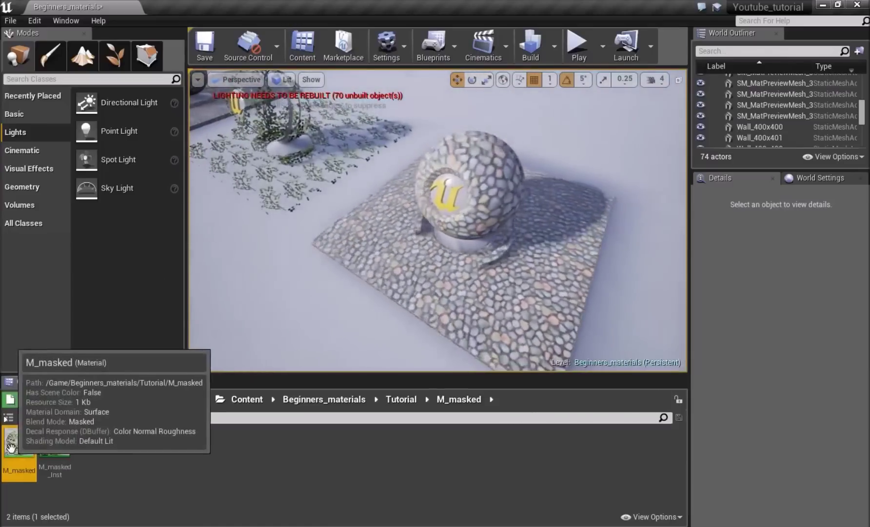
Step: Duplicate the M_masked material, keeping the suggested name
right_click(17, 444)
left_click(84, 239)
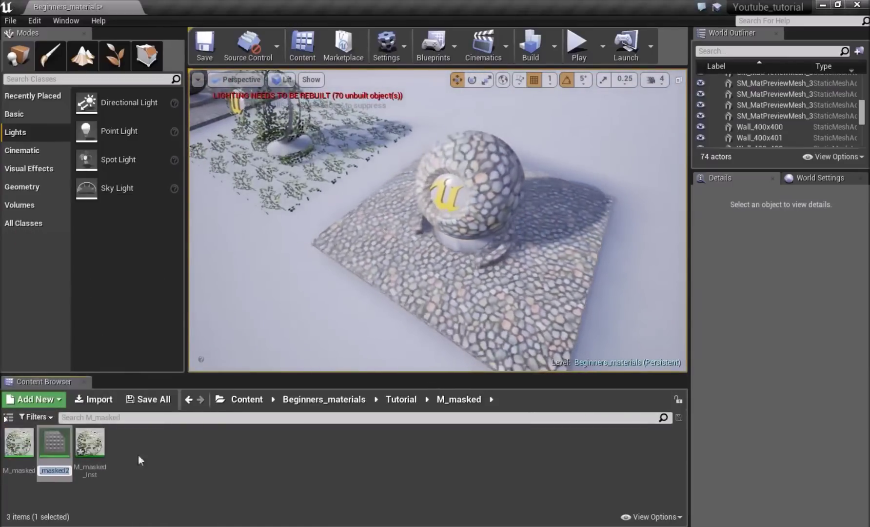
key("Return")
Step: Create a material instance of M_masked2 and apply it to both the duplicated cobblestone ball and its slab
right_click(53, 447)
left_click(99, 183)
key("Escape")
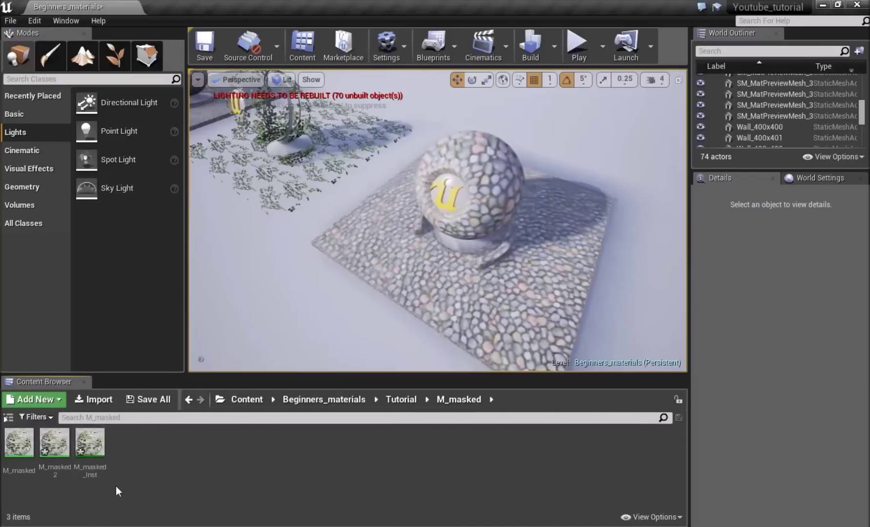
left_click_drag(126, 449, 507, 187)
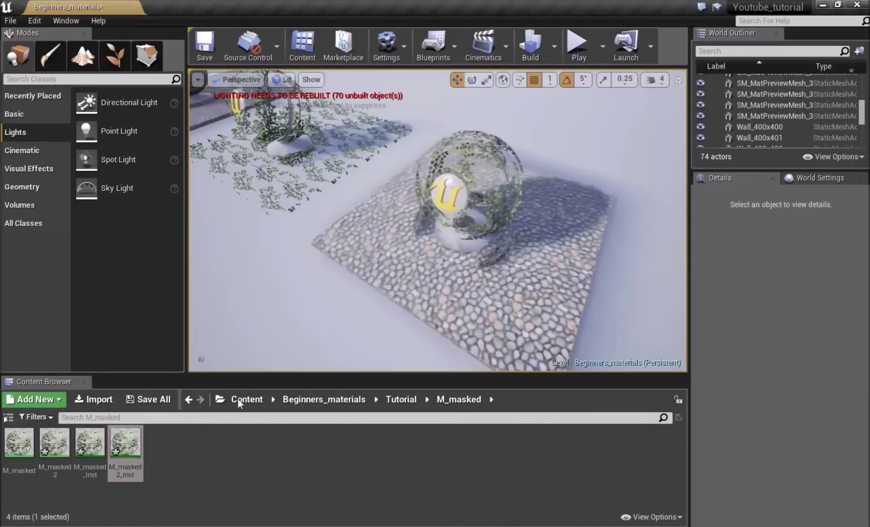
left_click_drag(126, 449, 429, 293)
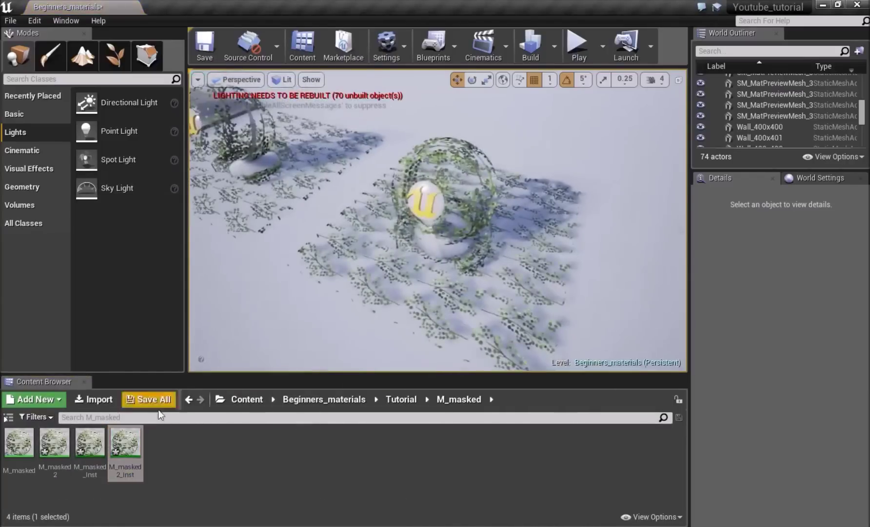
Step: Open the M_masked2 material and move its Texture Sample node up to free space below it
double_click(54, 442)
right_click_drag(240, 250, 377, 268)
left_click_drag(262, 244, 252, 146)
left_click(323, 267)
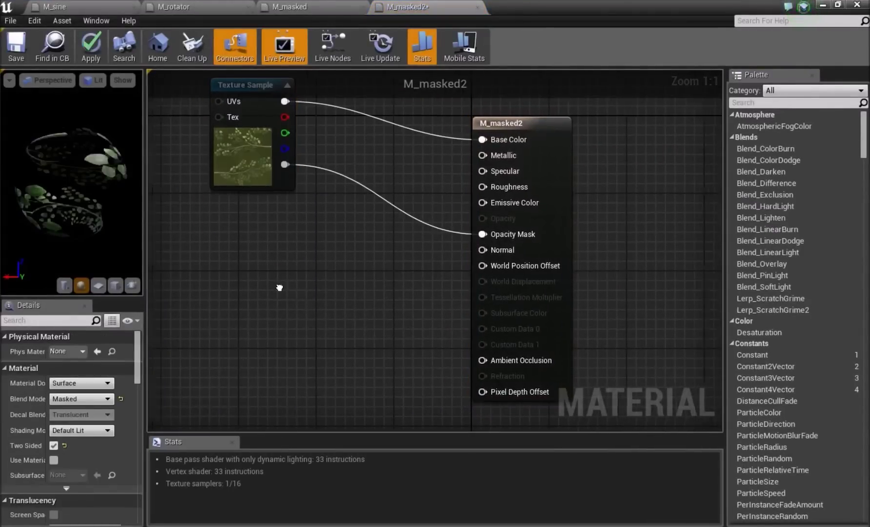
right_click_drag(274, 288, 251, 270)
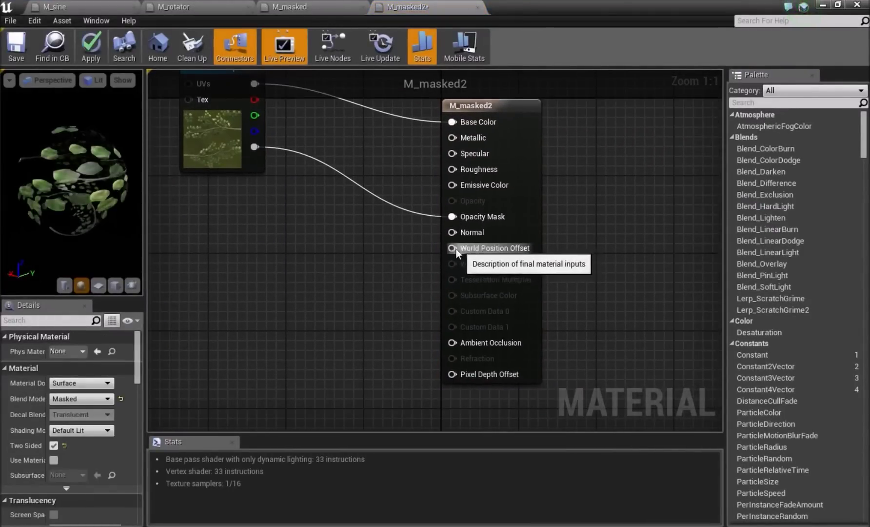
Step: Add a Sine node and a Panner node below the Texture Sample, with the Panner to the left of the Sine
right_click(277, 251)
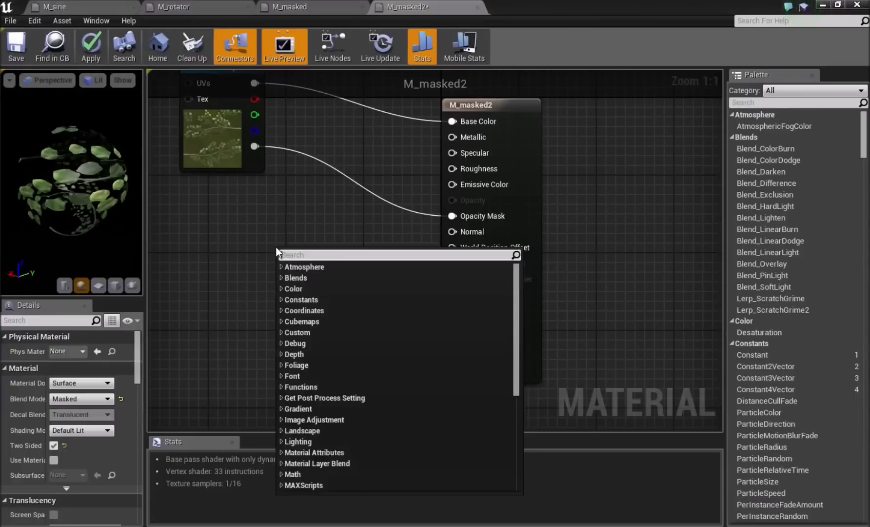
type("sine")
key("Return")
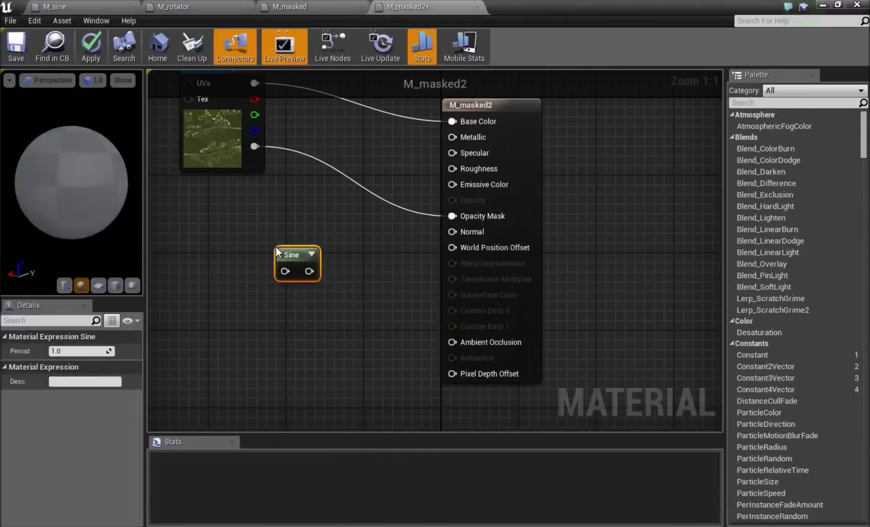
right_click(205, 248)
type("panner")
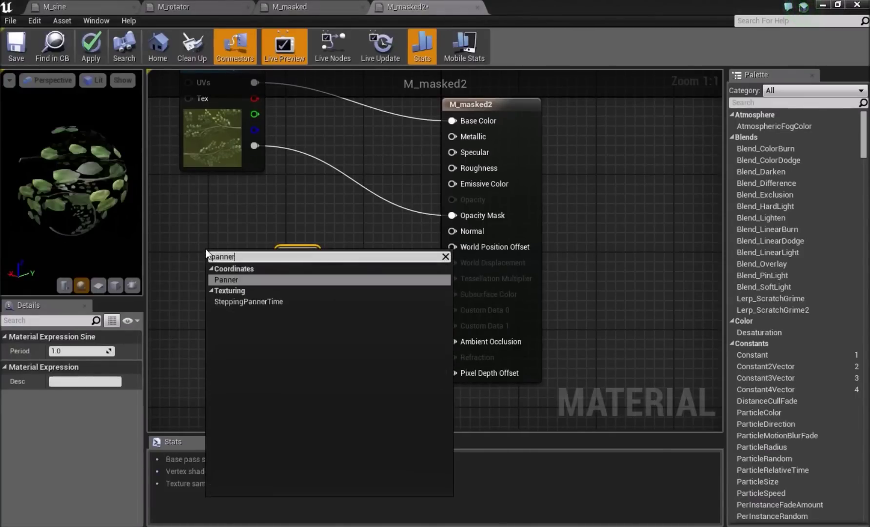
key("Return")
left_click_drag(244, 254, 179, 229)
left_click(232, 261)
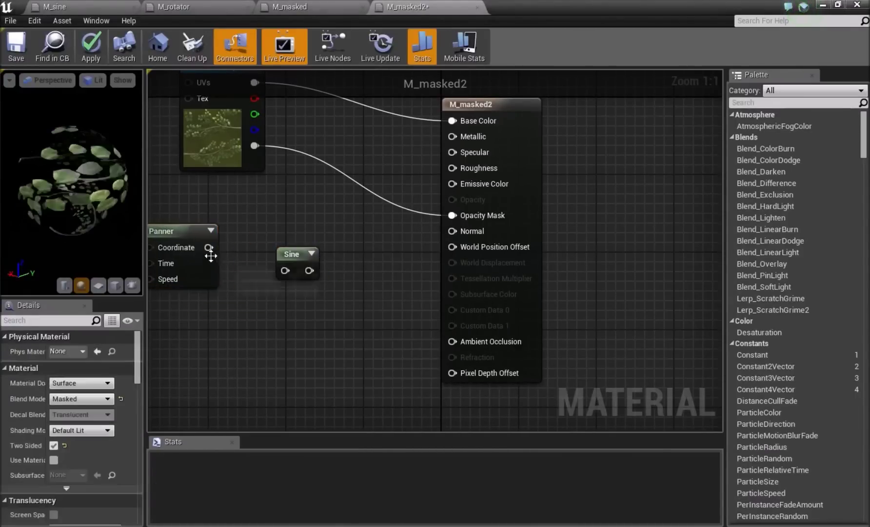
Step: Connect the Panner's output to the Sine input and the Sine output to World Position Offset, lowering the Panner beside the Sine
left_click_drag(280, 275, 284, 271)
left_click_drag(214, 276, 234, 305)
left_click(276, 329)
left_click_drag(312, 270, 453, 247)
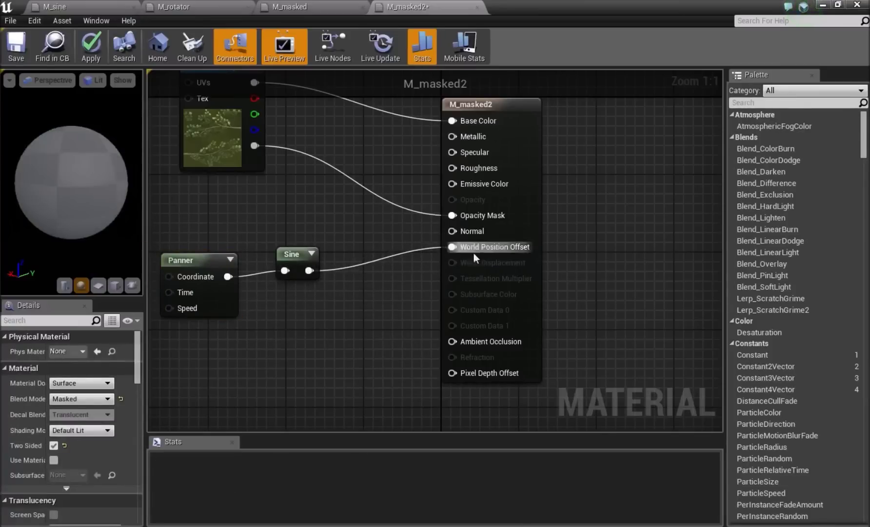
Step: Set the Panner's Speed X to 1 and check the movement on the preview sphere
right_click_drag(474, 258, 511, 263)
left_click(224, 266)
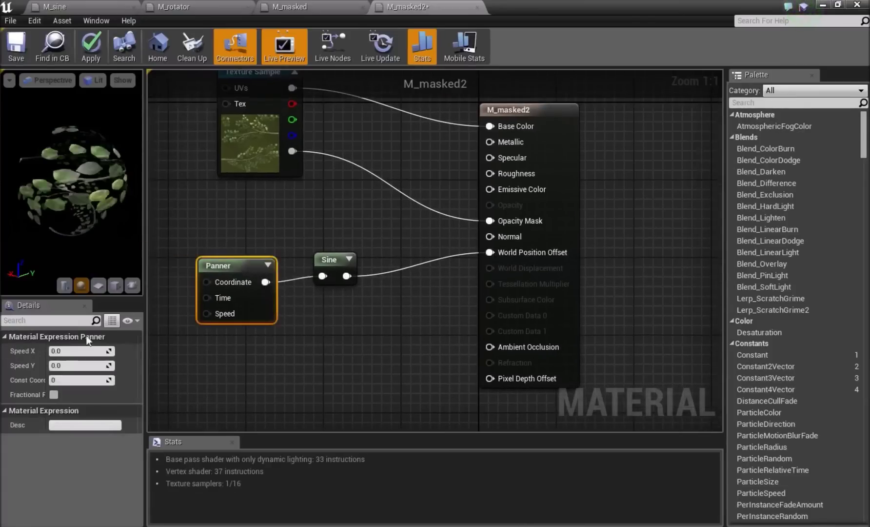
left_click(62, 350)
type("1")
key("Return")
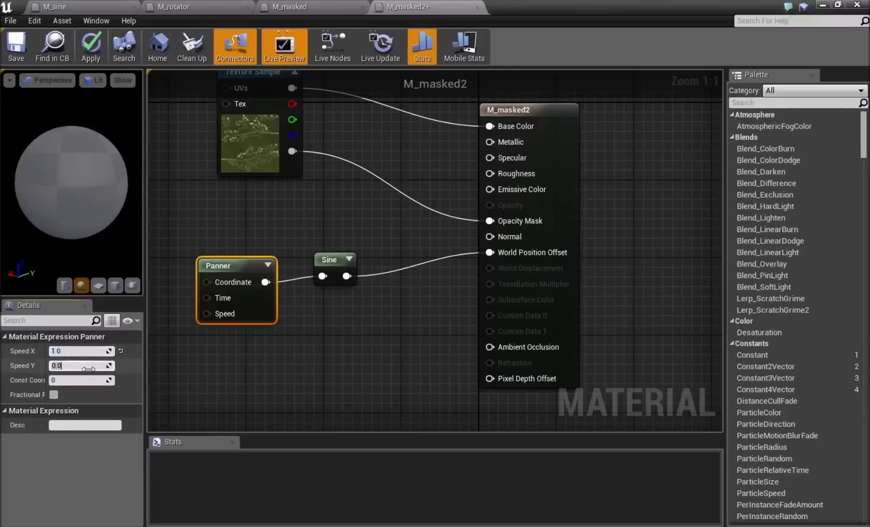
left_click(172, 352)
left_click_drag(129, 200, 239, 195)
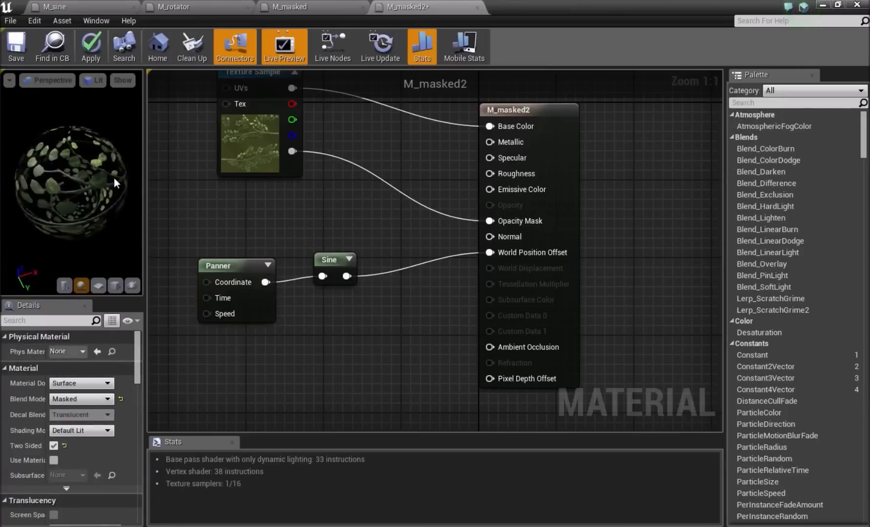
left_click_drag(90, 206, 81, 184)
Step: Try a Period of 0.2 on the Sine node and watch the preview sphere
left_click(328, 262)
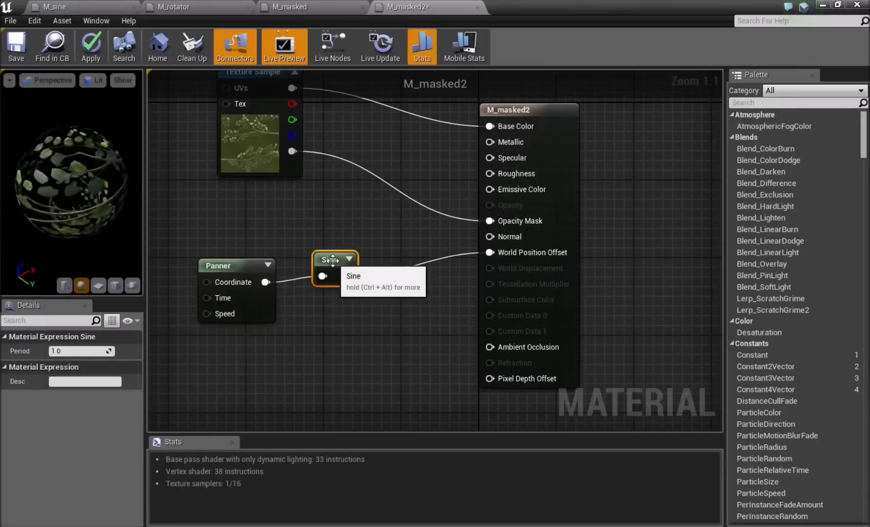
type("0.2")
key("Return")
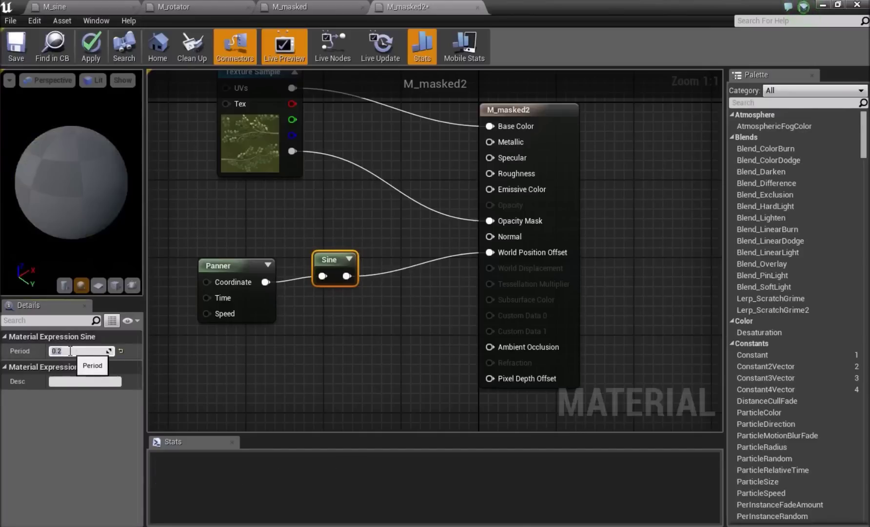
left_click(312, 370)
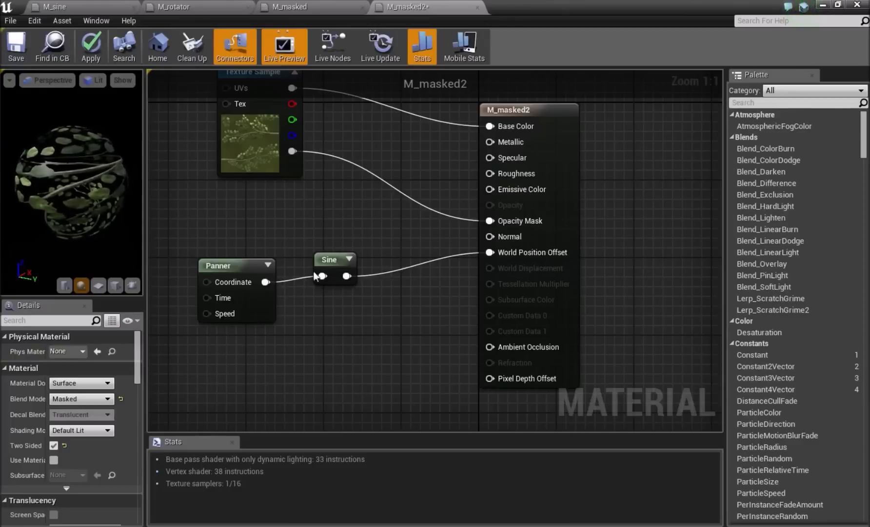
Step: Set the Sine node's Period to 5
left_click(332, 266)
key("Return")
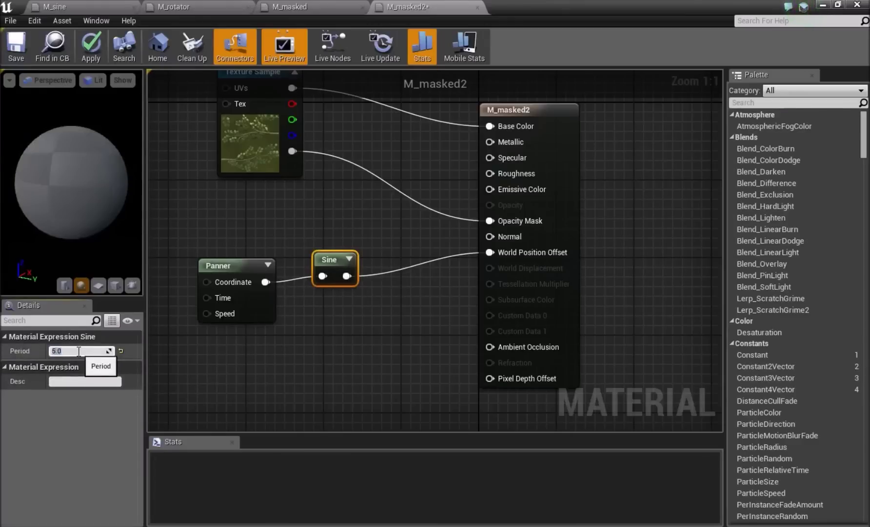
Step: Set the Sine node's Period to 0.5, save M_masked2, and return to the level
left_click(242, 214)
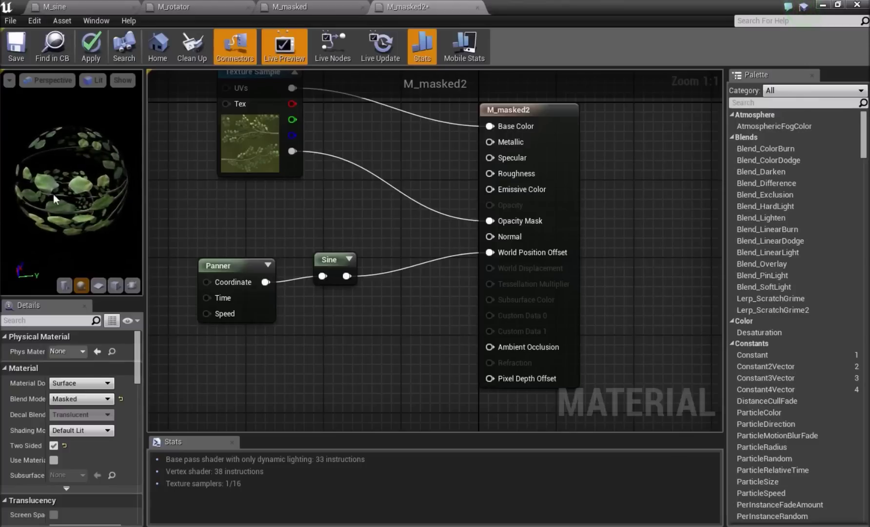
left_click(330, 258)
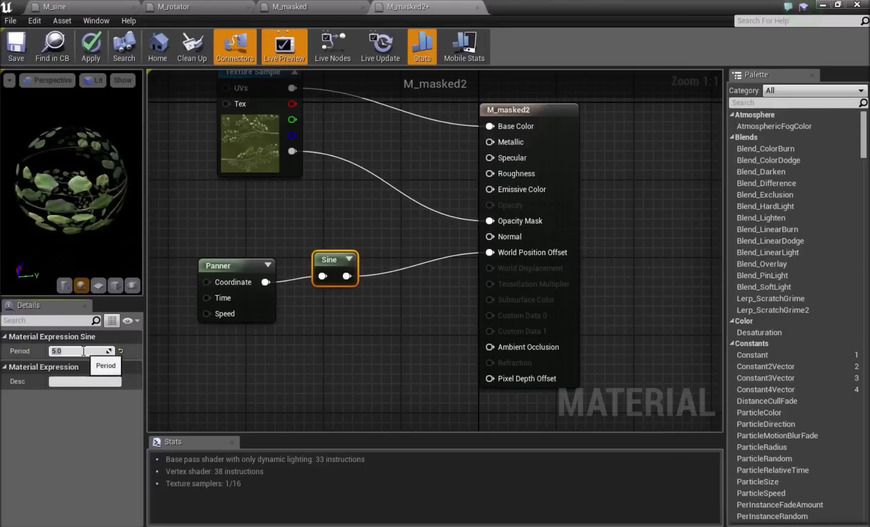
type("0.5")
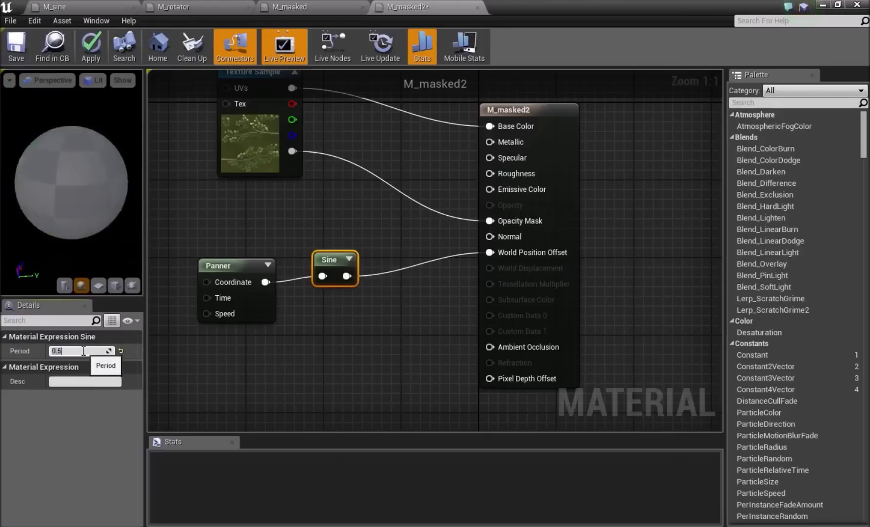
left_click(256, 241)
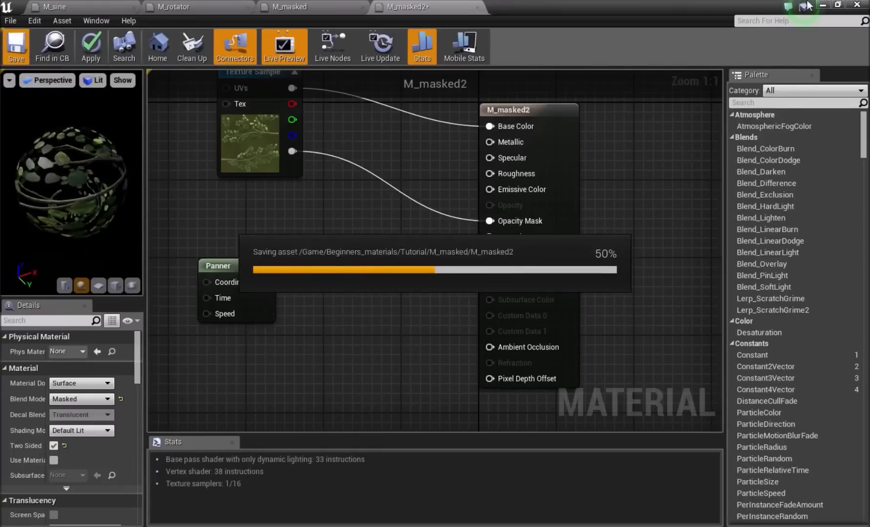
left_click(824, 5)
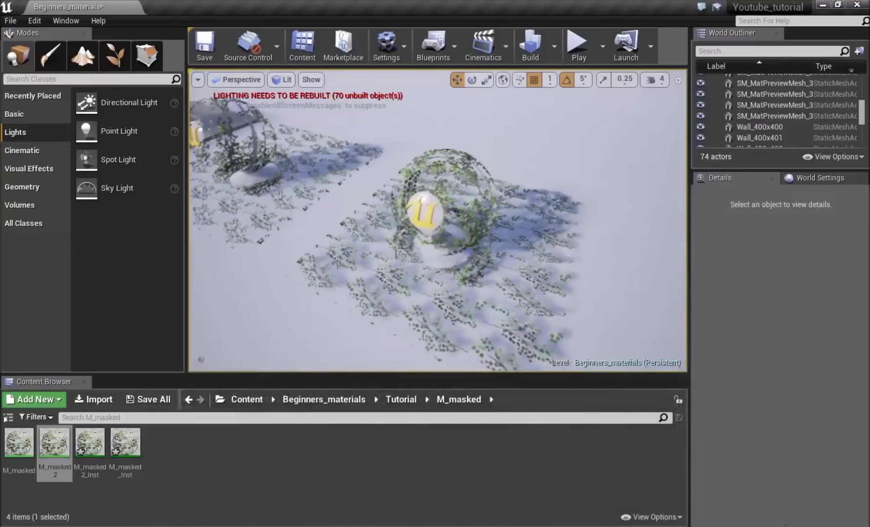
right_click_drag(437, 220, 424, 173)
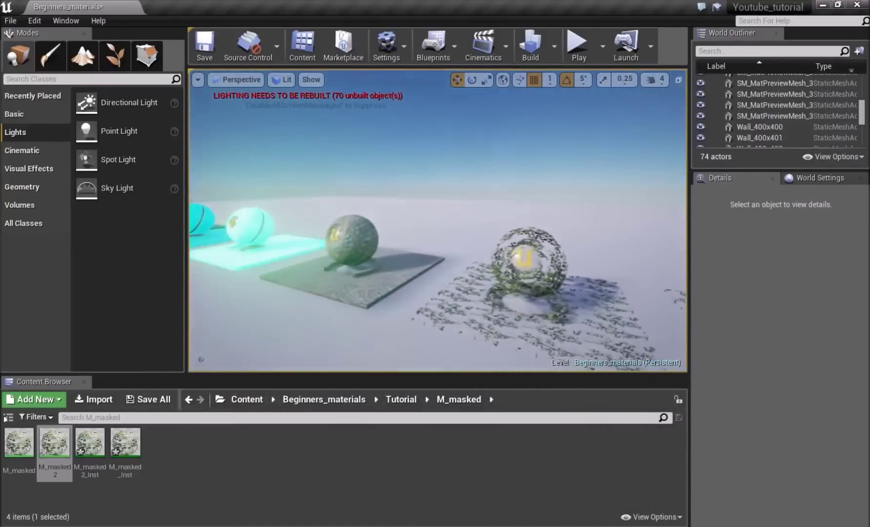
Step: Duplicate the stone-textured preview mesh and its floor plane to a free spot beyond the last foliage sample
left_click(345, 248)
left_click(342, 289, "ctrl")
right_click_drag(343, 289, 410, 311)
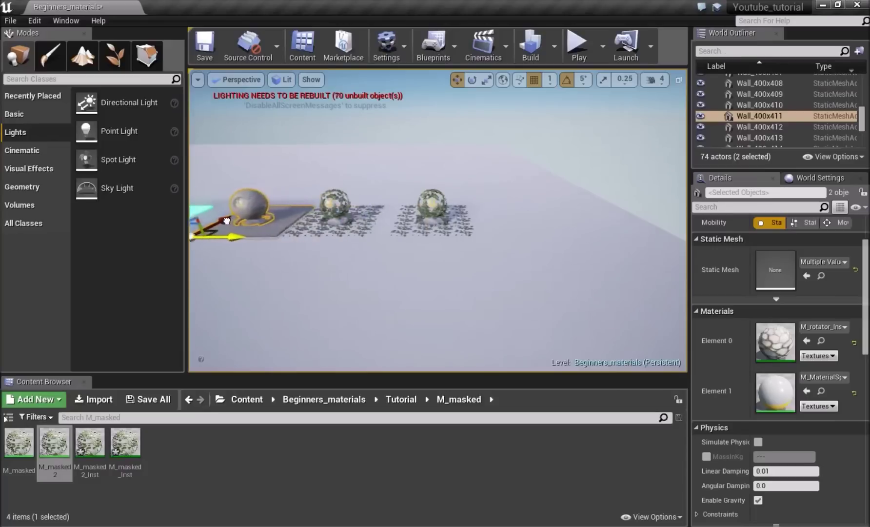
left_click_drag(207, 237, 515, 251, "alt")
right_click_drag(531, 250, 619, 273)
key("w")
key("Escape")
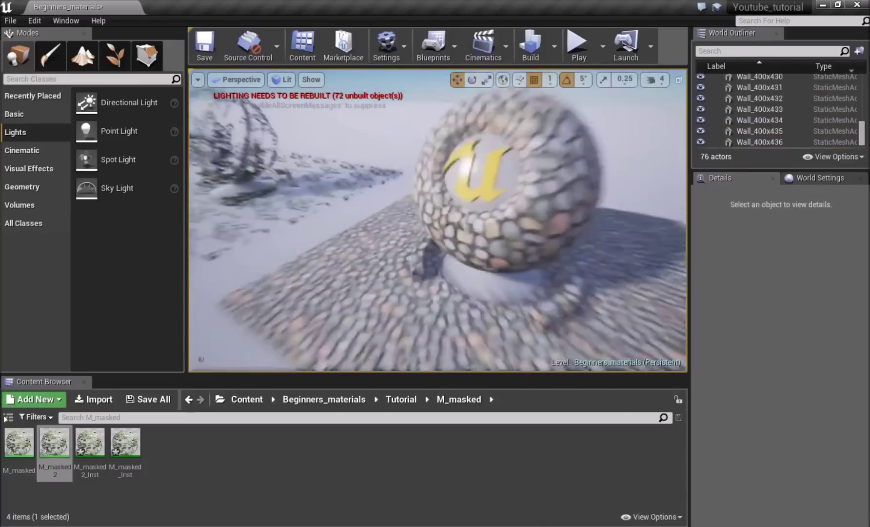
key("s")
Step: Duplicate the M_masked material in the M_masked folder
left_click(152, 477)
left_click(23, 453)
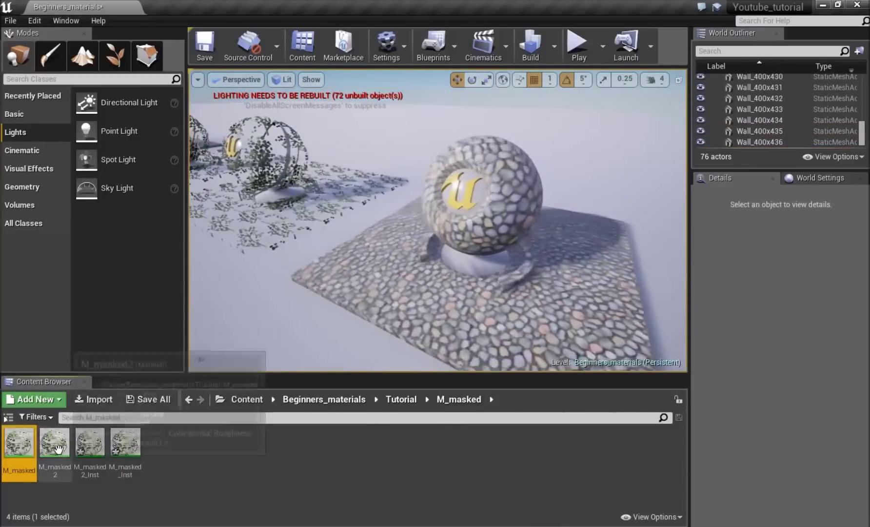
right_click(20, 441)
left_click(87, 244)
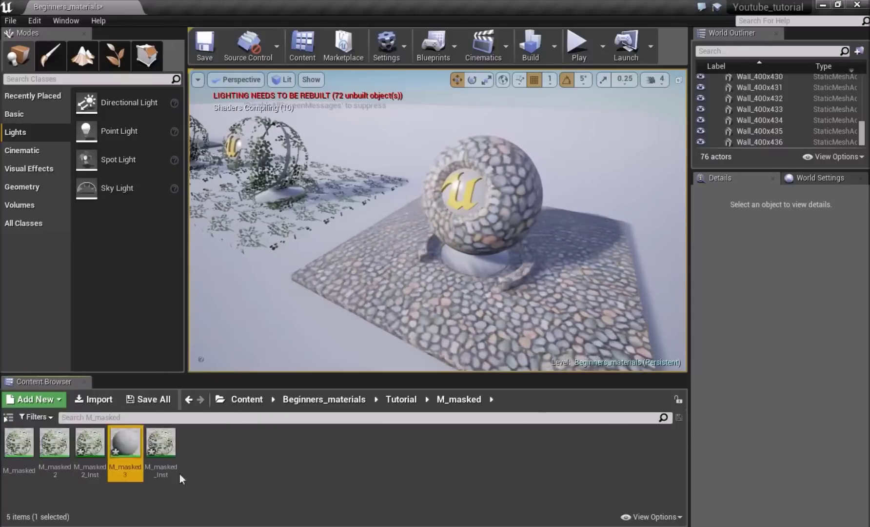
Step: Create a material instance of M_masked3 and apply it to the copied preview mesh and its floor plane
right_click(124, 450)
left_click(215, 186)
left_click(293, 498)
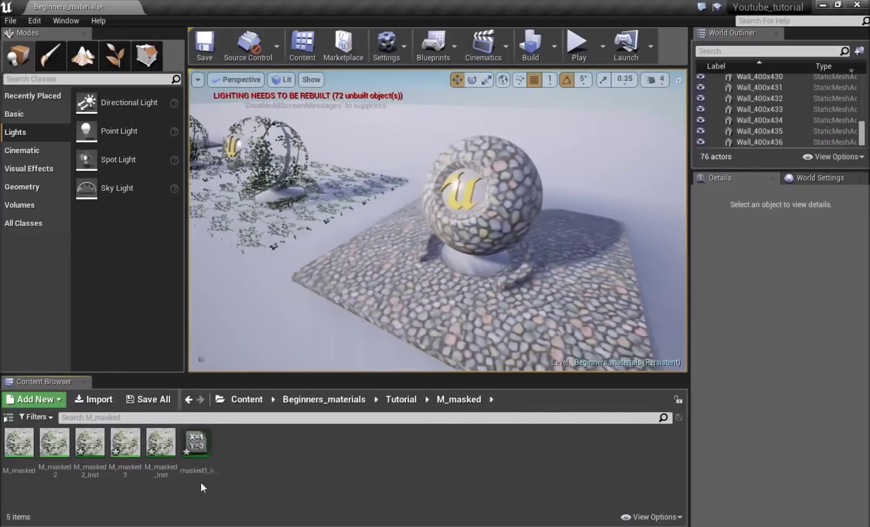
left_click_drag(197, 454, 483, 205)
left_click_drag(165, 477, 466, 330)
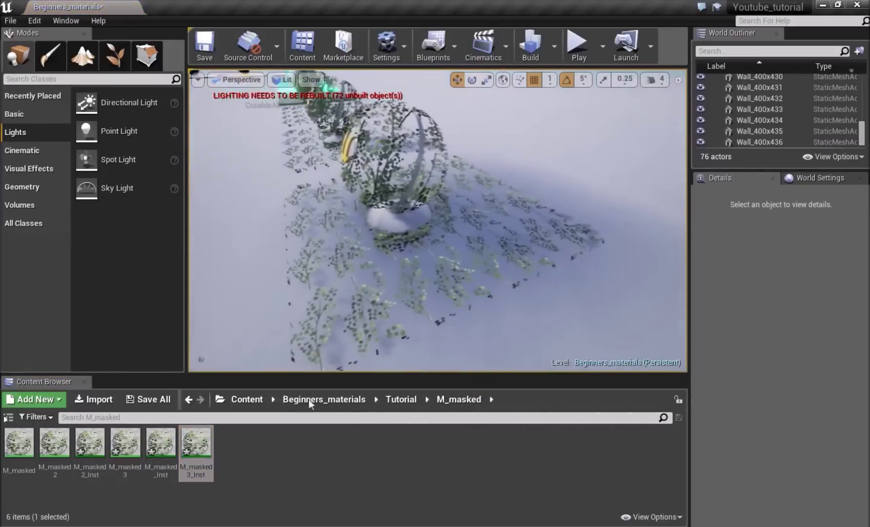
Step: Open the M_masked3 material and move its Texture Sample higher to free space below it
double_click(125, 441)
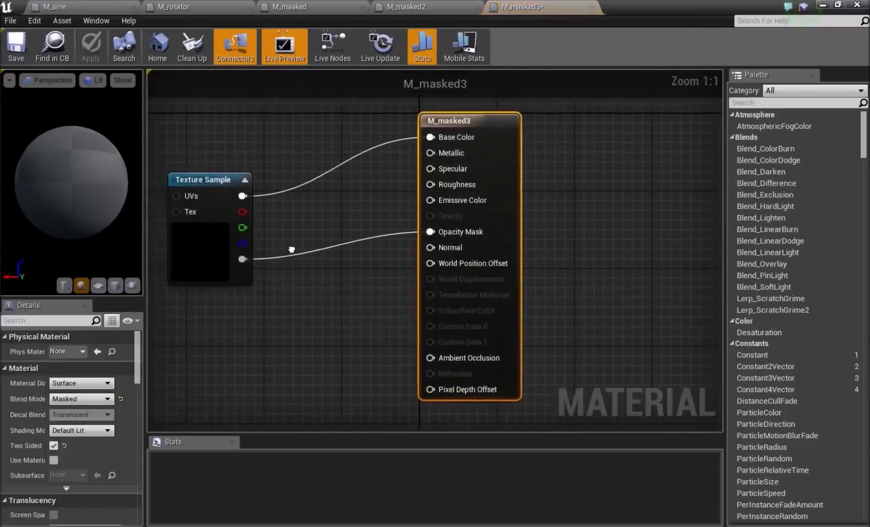
right_click_drag(291, 249, 359, 246)
left_click_drag(277, 208, 268, 99)
left_click(291, 249)
left_click_drag(264, 150, 262, 160)
left_click(277, 254)
Step: Add a SimpleGrassWind function below the Texture Sample and connect its Result to World Position Offset
right_click(276, 253)
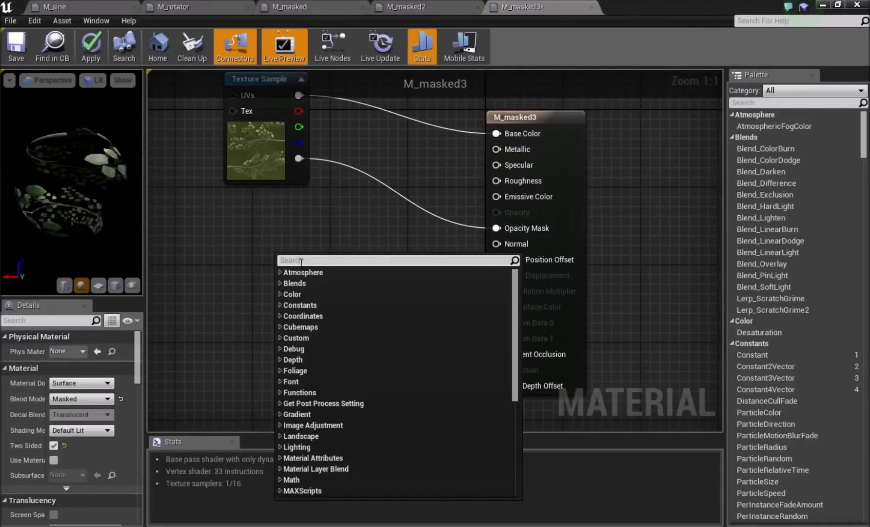
type("simplegrass")
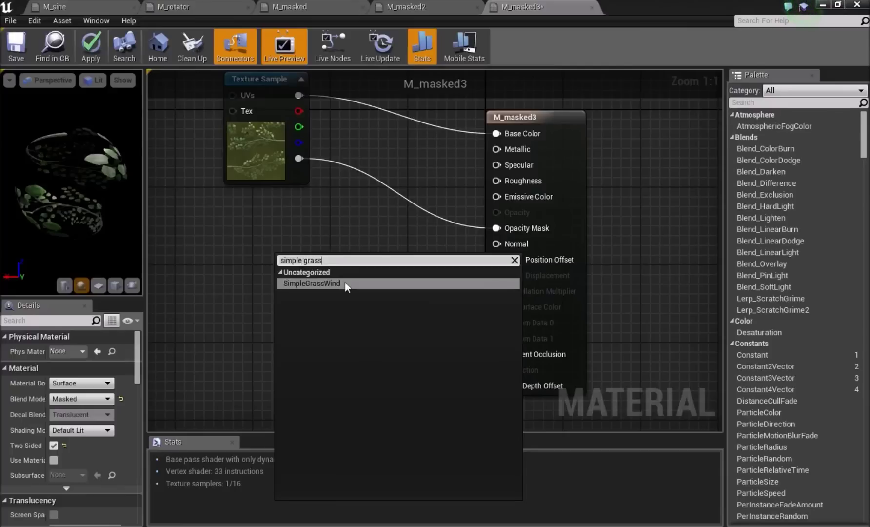
left_click(345, 283)
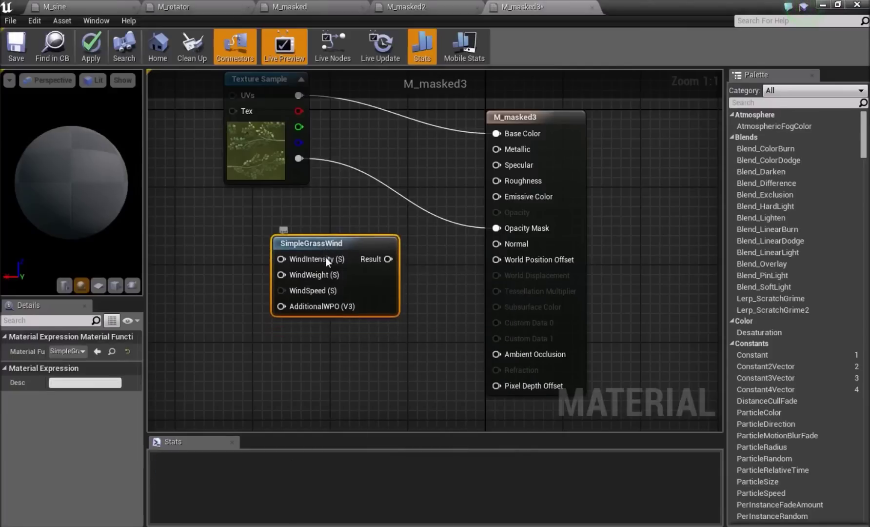
left_click_drag(387, 259, 392, 259)
left_click_drag(503, 262, 506, 261)
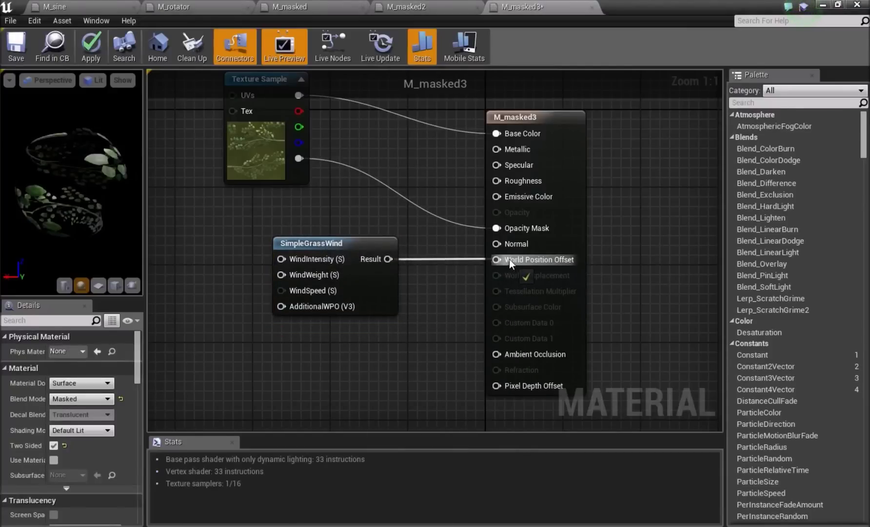
Step: Examine the node network inside the SimpleGrassWind function, then close it
left_click(352, 238)
double_click(353, 238)
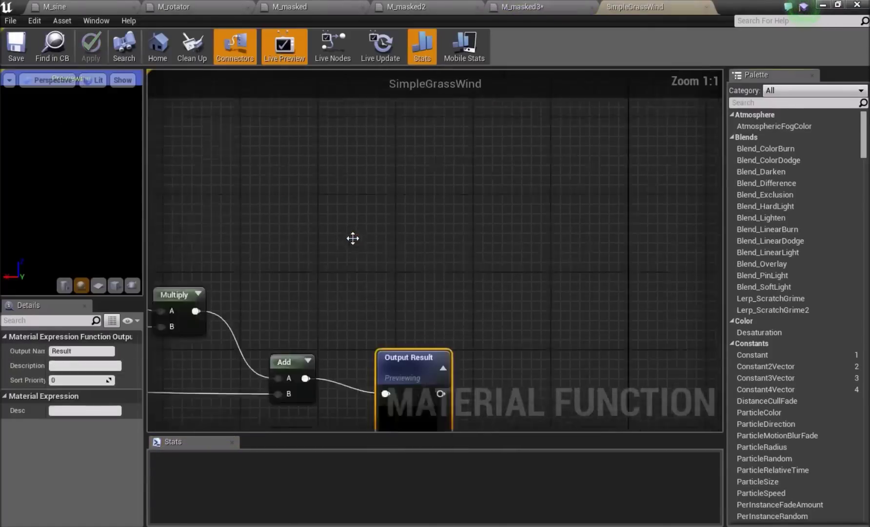
scroll(351, 237, "down", 9)
right_click_drag(238, 223, 518, 327)
scroll(518, 326, "down", 3)
right_click_drag(321, 328, 405, 298)
scroll(430, 308, "up", 4)
scroll(407, 325, "down", 3)
right_click_drag(460, 355, 294, 301)
scroll(418, 265, "up", 6)
mouse_move(496, 225)
right_mouse_down()
mouse_move(309, 280)
mouse_move(548, 282)
right_mouse_up()
right_click_drag(278, 264, 508, 326)
right_click_drag(295, 307, 474, 372)
right_click_drag(232, 250, 461, 232)
scroll(461, 232, "down", 3)
right_click_drag(412, 280, 302, 255)
left_click(571, 363)
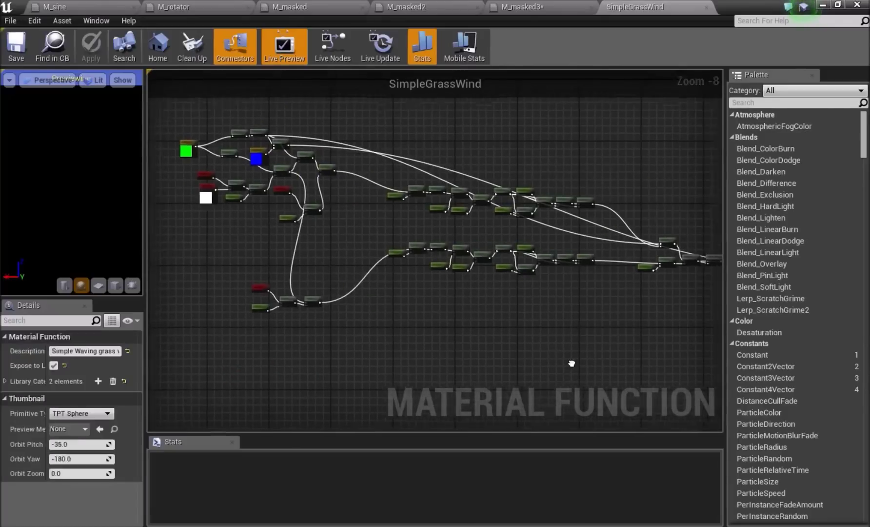
right_click_drag(571, 363, 274, 337)
left_click(706, 8)
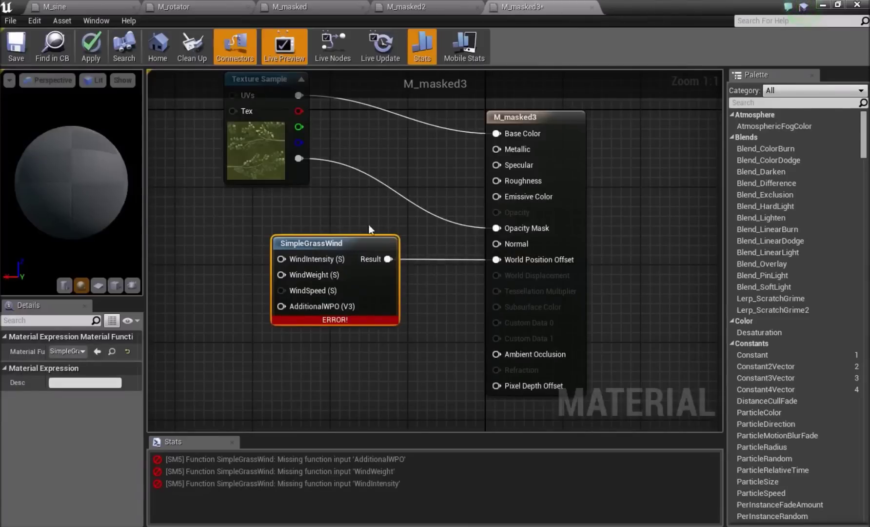
Step: Add a Constant node and connect it to SimpleGrassWind's WindIntensity, WindWeight and AdditionalWPO inputs
right_click_drag(369, 229, 417, 224)
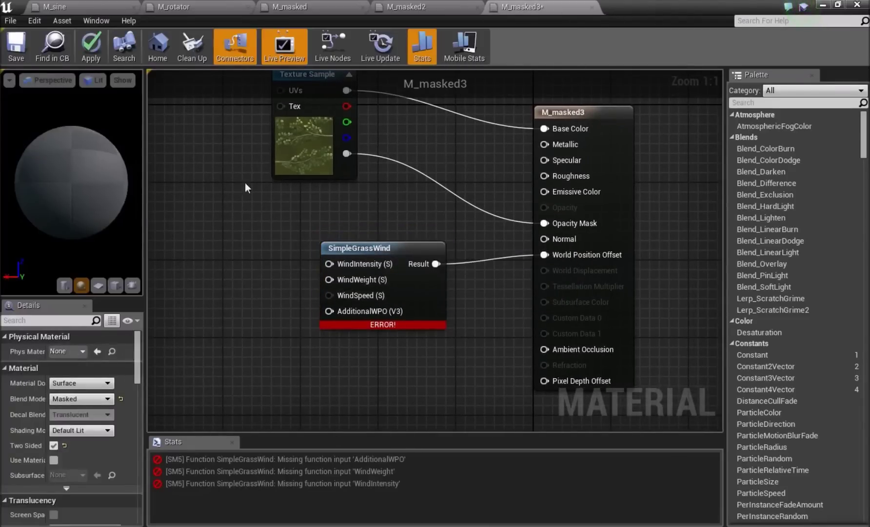
right_click_drag(237, 251, 342, 251)
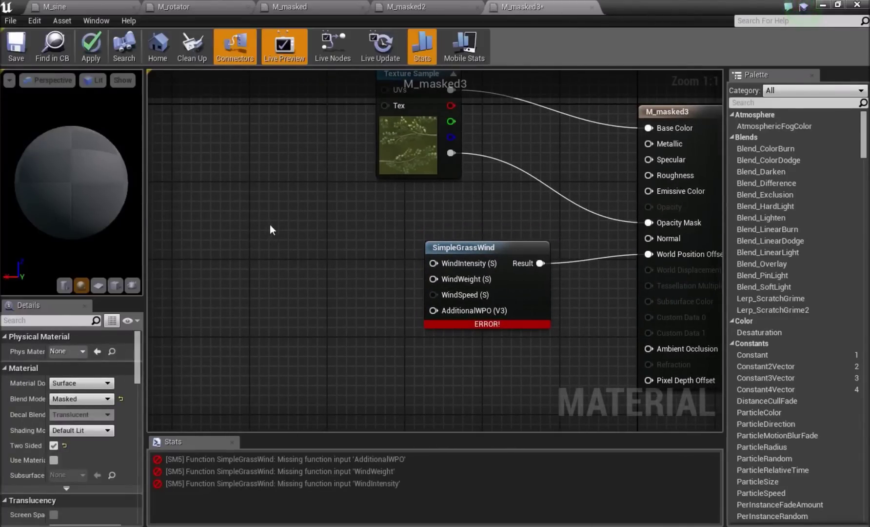
left_click(296, 217)
left_click_drag(309, 230, 333, 238)
left_click(341, 301)
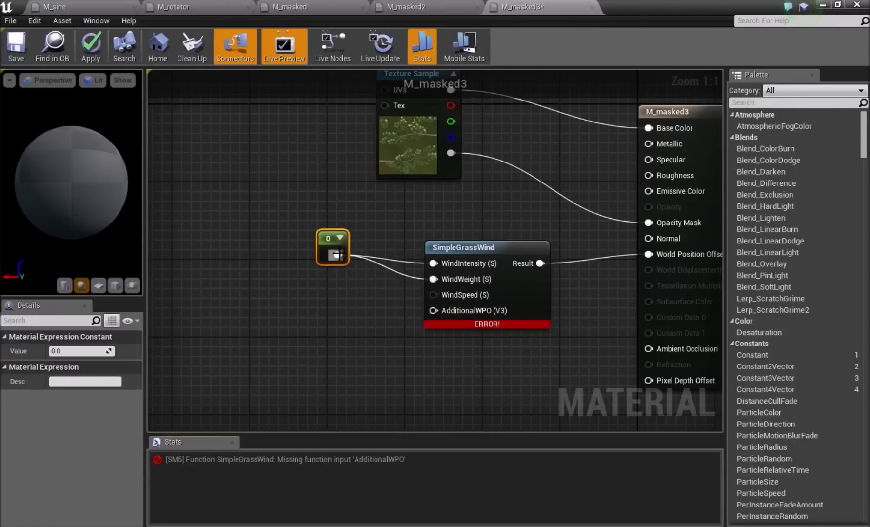
left_click_drag(438, 313, 433, 311)
left_click(340, 295)
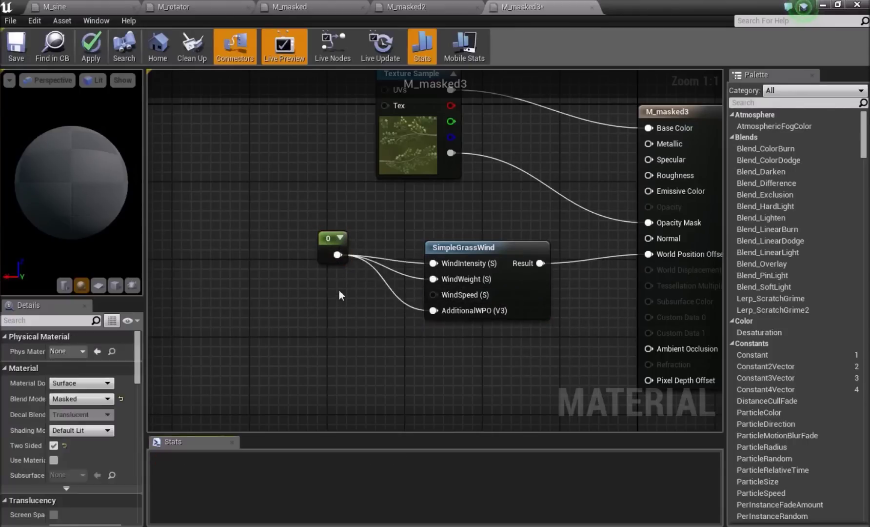
Step: Set the Constant's value to 1 and check the wind movement on the preview sphere
left_click(318, 239)
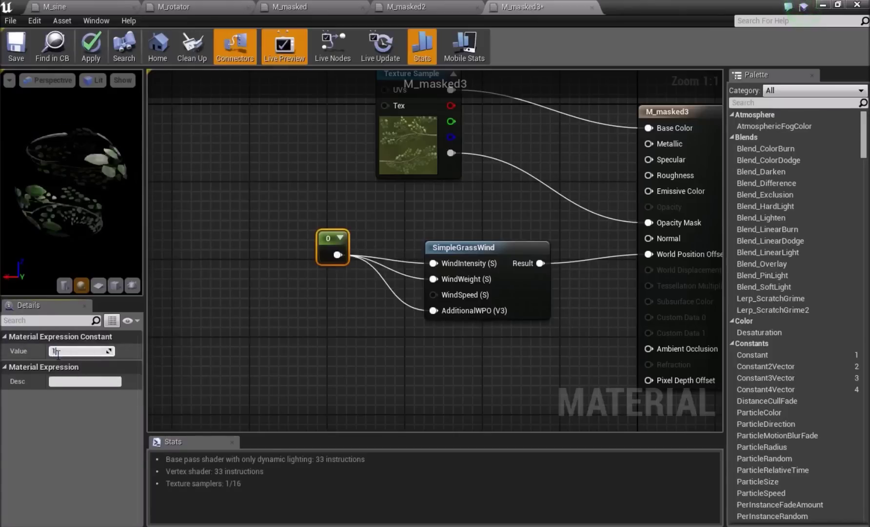
key("Return")
left_click(295, 290)
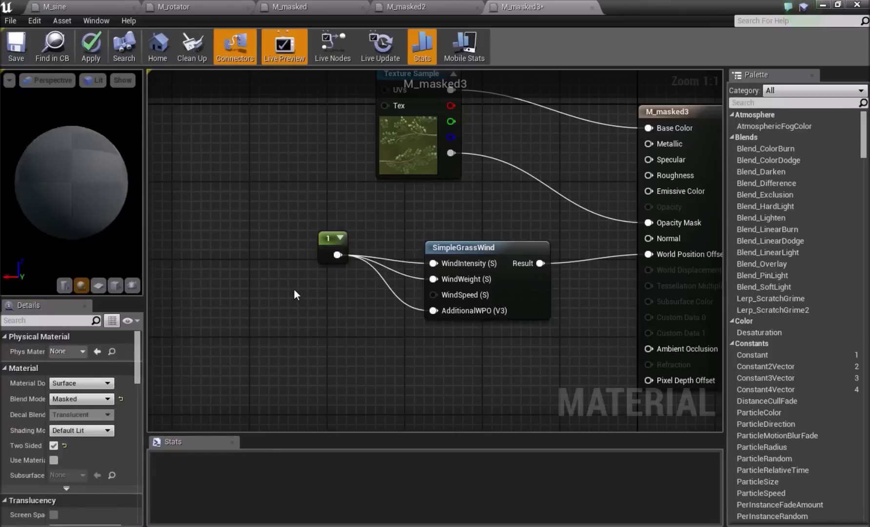
left_click_drag(103, 157, 99, 159)
Step: Convert the Constant to a scalar parameter named Wind
right_click(320, 251)
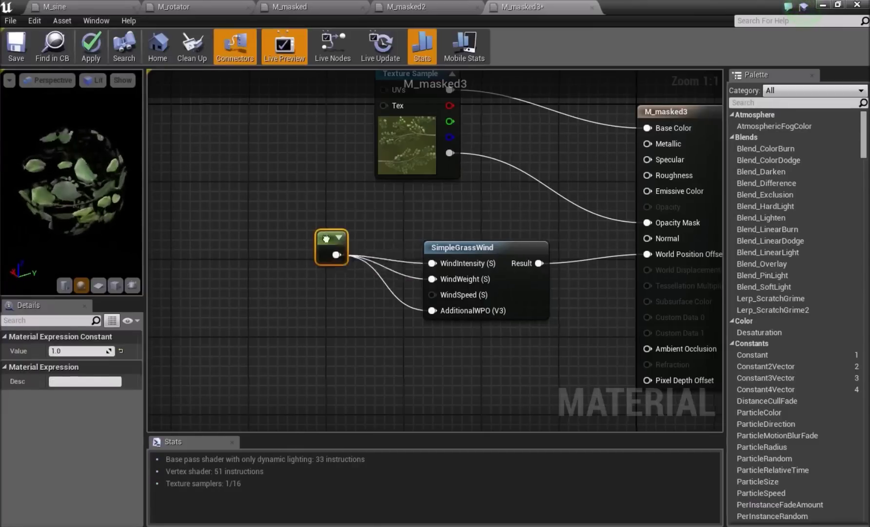
left_click(326, 246)
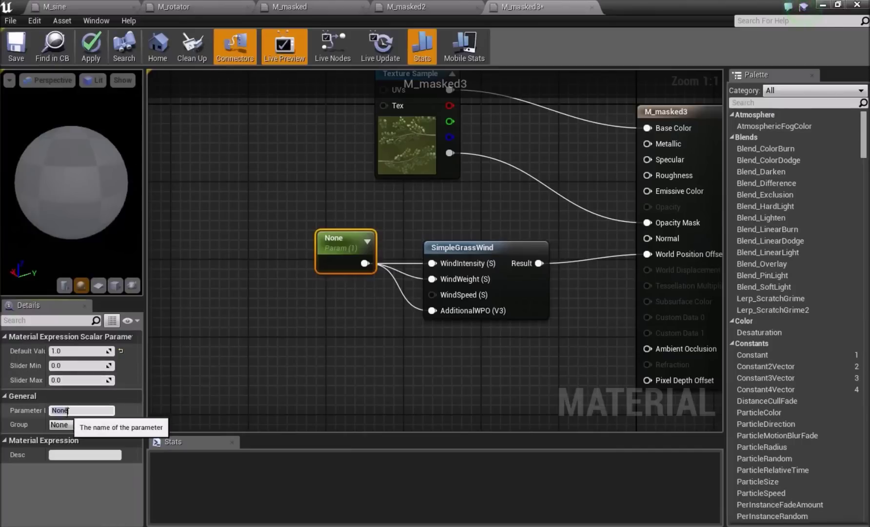
type("Wind")
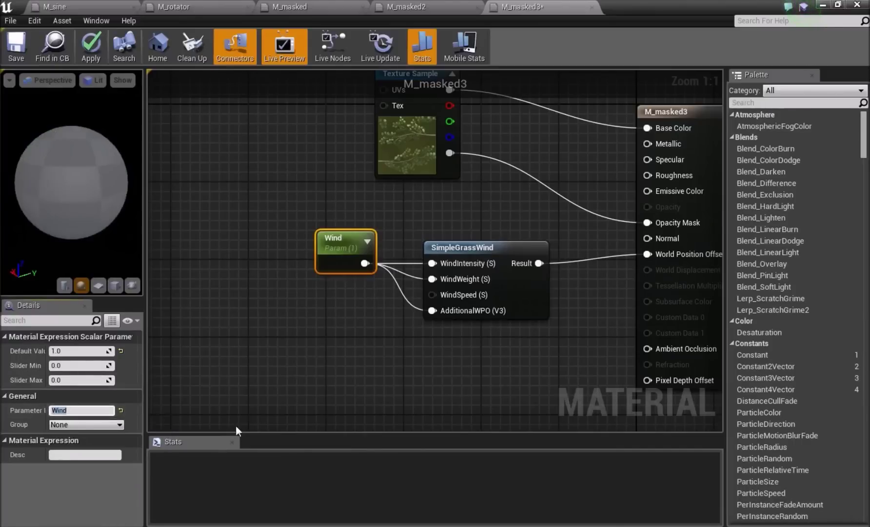
left_click(325, 318)
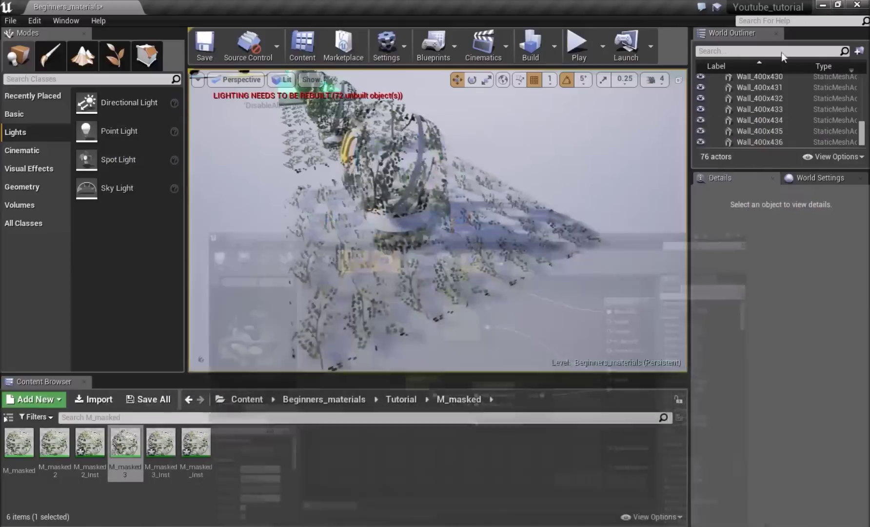
Step: Examine the wind movement of the new foliage sample in the level
left_click(822, 5)
mouse_move(438, 220)
right_mouse_down()
mouse_move(429, 232)
mouse_move(434, 258)
mouse_move(424, 234)
mouse_move(431, 259)
mouse_move(424, 253)
mouse_move(449, 258)
mouse_move(424, 251)
mouse_move(434, 280)
mouse_move(434, 237)
right_mouse_up()
key("w")
key("s")
key("d")
key("w")
mouse_move(244, 351)
right_mouse_down()
mouse_move(234, 341)
mouse_move(239, 369)
mouse_move(245, 351)
right_mouse_up()
key("s")
key("w")
Step: Open M_masked3_Inst beside the level view, enable its Wind parameter, and lower it to about 0.32
double_click(161, 443)
left_click(832, 4)
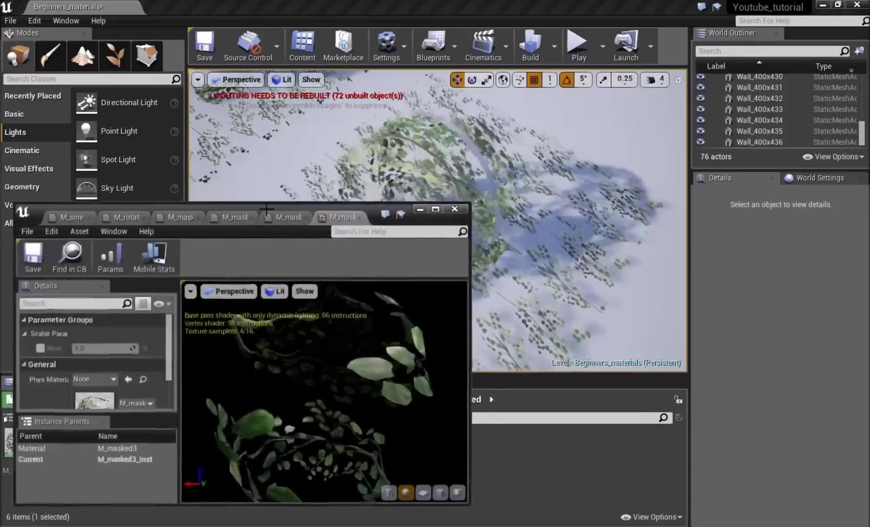
left_click(45, 349)
left_click_drag(100, 349, 76, 349)
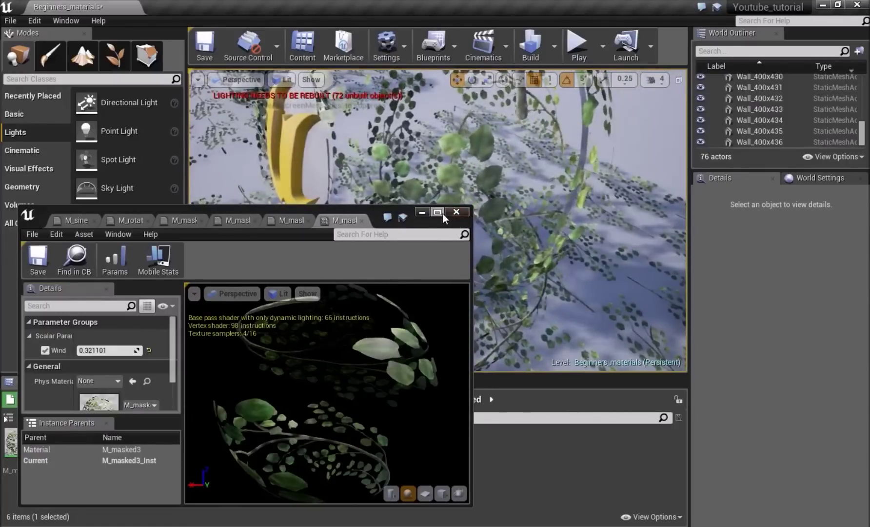
Step: Put the instance editor away and inspect the gentler foliage movement up close in the level
left_click(437, 212)
left_click(824, 8)
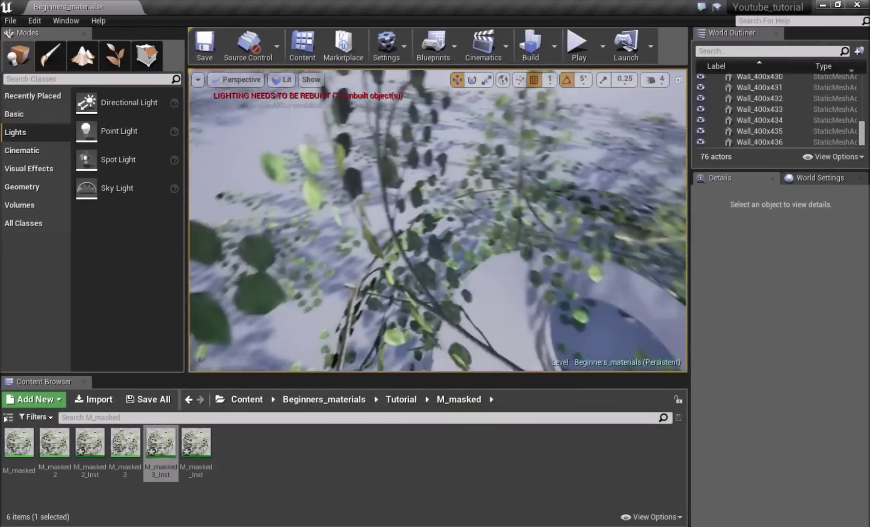
right_click_drag(438, 220, 438, 222)
scroll(438, 221, "up", 6)
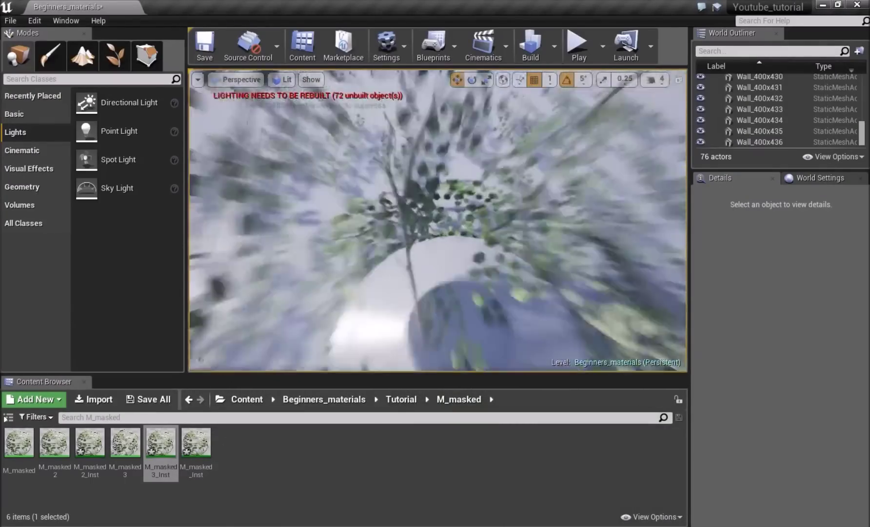
scroll(437, 220, "down", 10)
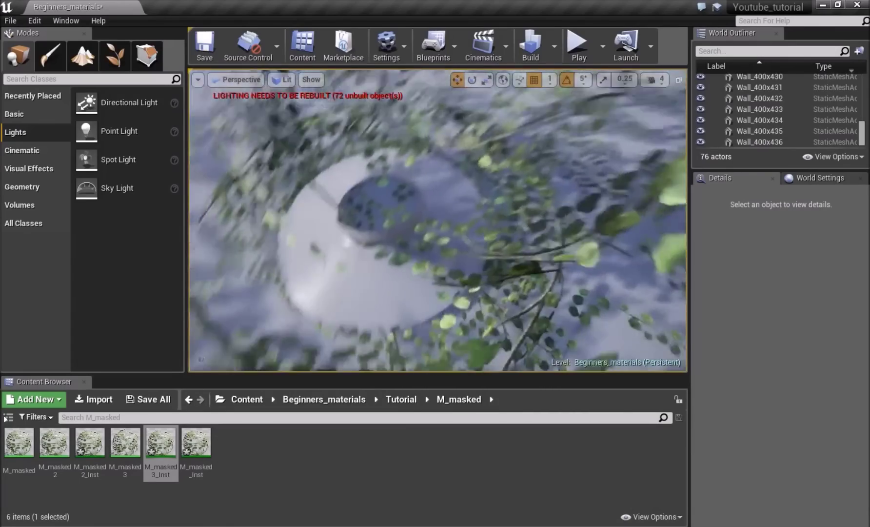
Step: Review the row of sample meshes in the level, from the plain and metallic materials through the translucent and glowing ones to the masked foliage
right_click_drag(437, 220, 361, 141)
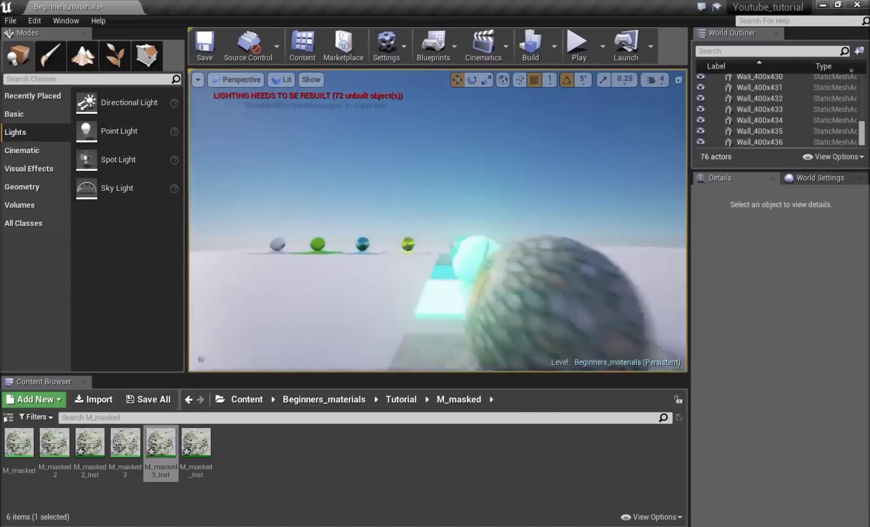
key("w")
right_click_drag(439, 195, 312, 193)
right_click_drag(390, 209, 536, 212)
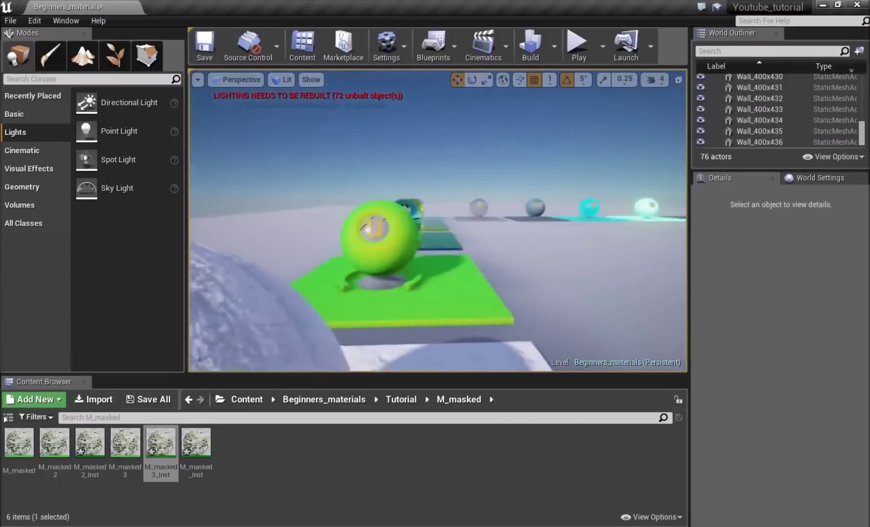
right_click_drag(439, 220, 463, 278)
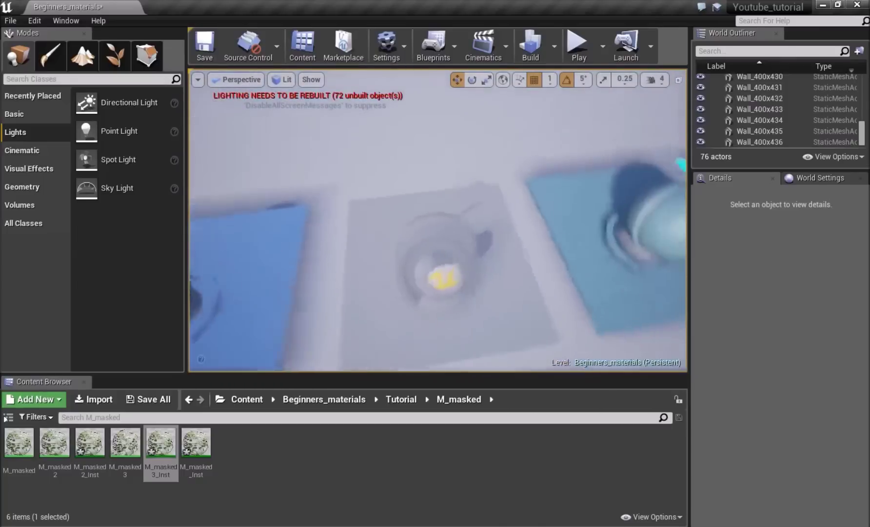
right_click_drag(439, 220, 386, 229)
right_click_drag(439, 220, 473, 258)
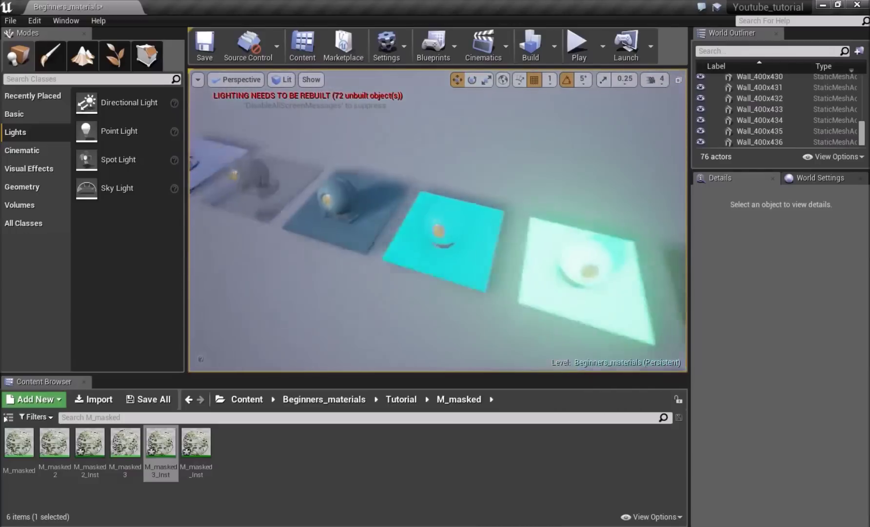
right_click_drag(438, 219, 453, 221)
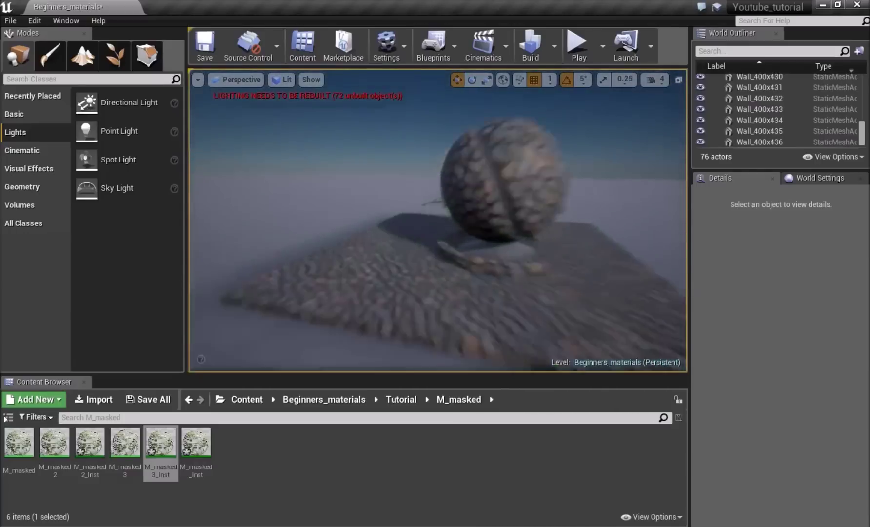
right_click_drag(439, 220, 512, 258)
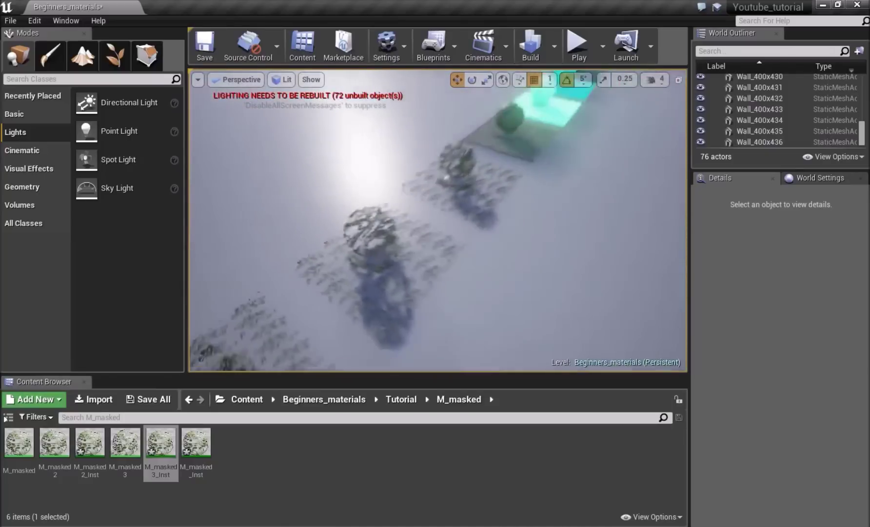
right_click_drag(439, 220, 400, 207)
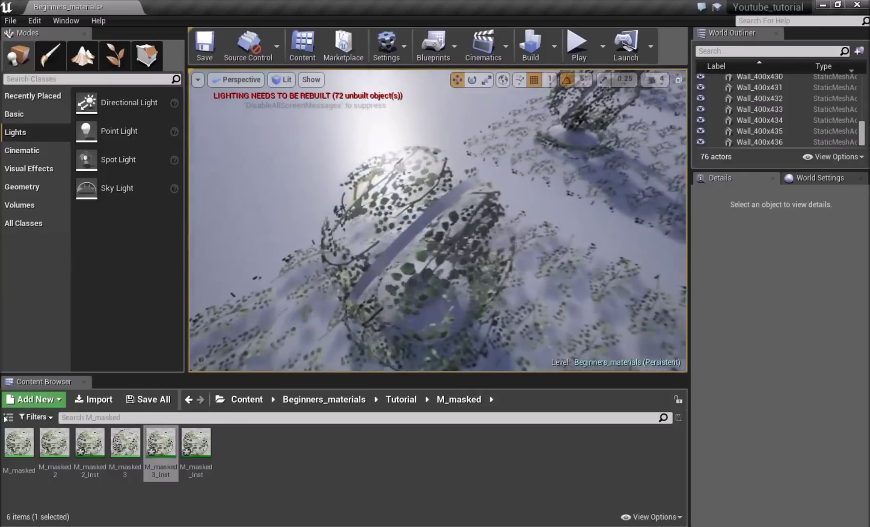
Step: Look back over the finished row from the foliage samples to the blue-green and yellow metallic spheres
right_click_drag(439, 219, 478, 171)
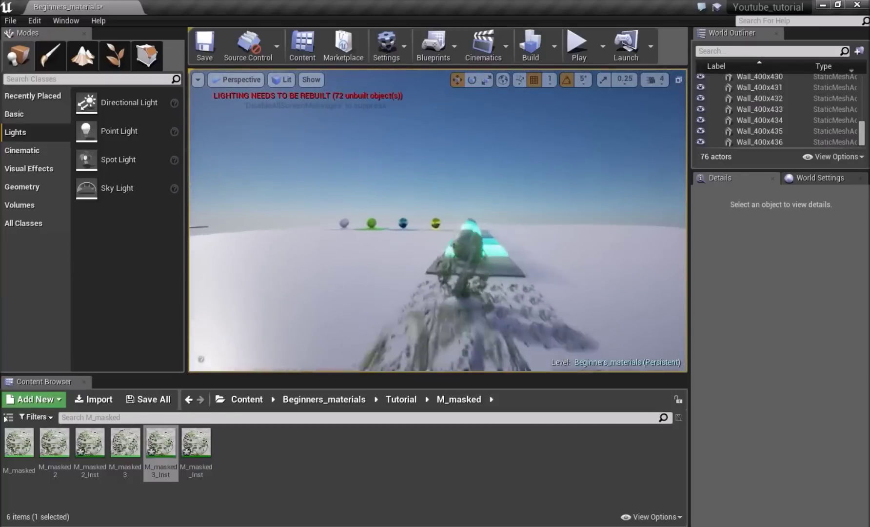
right_click_drag(439, 219, 478, 190)
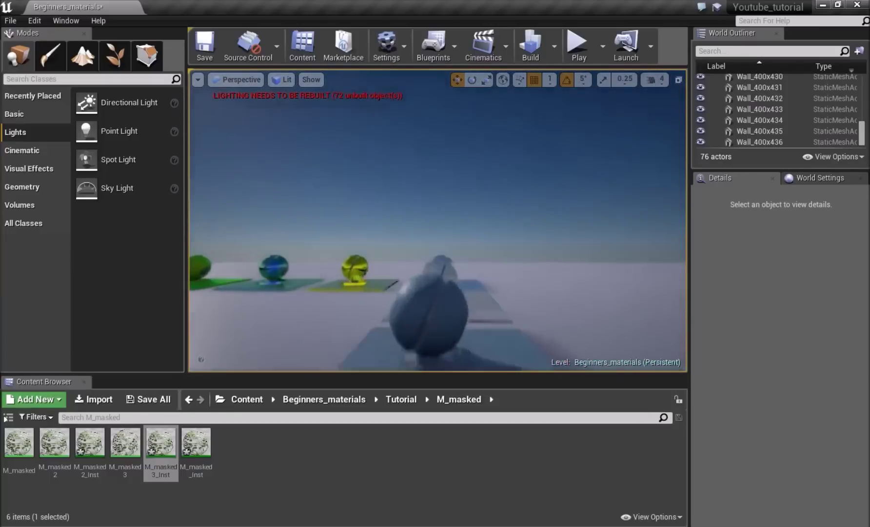
right_click_drag(439, 219, 391, 244)
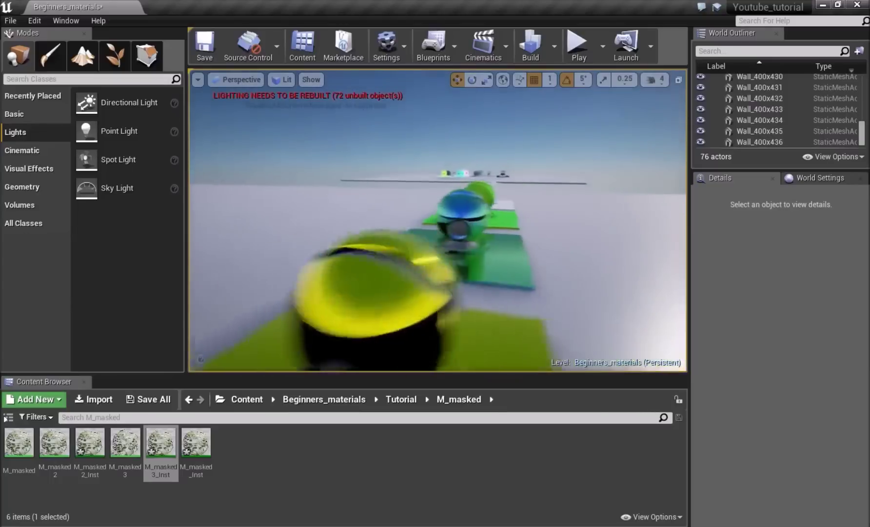
right_click_drag(439, 219, 366, 224)
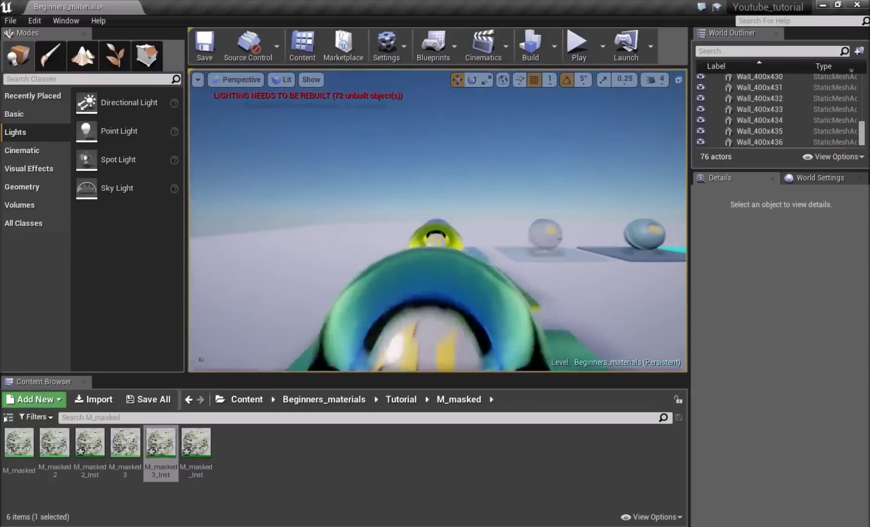
right_click_drag(436, 220, 675, 230)
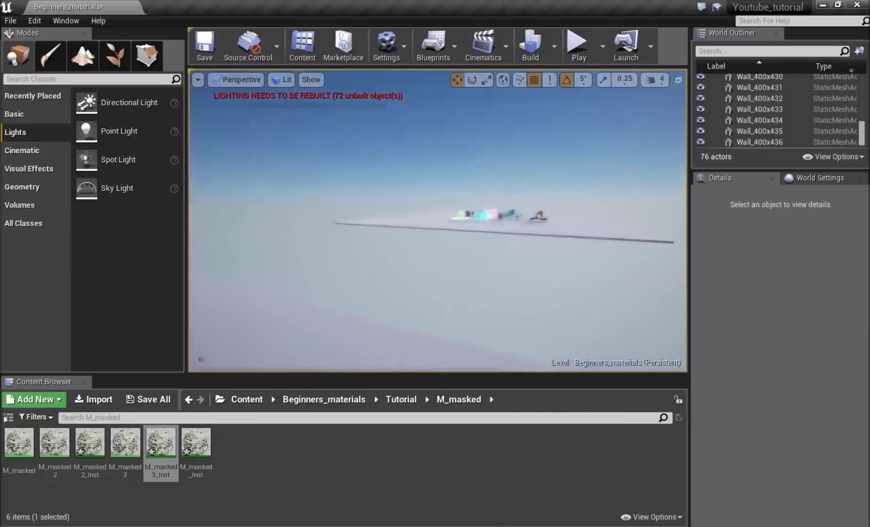
Step: Survey the separate grid of example materials up close and as a whole, and save the Beginners_materials level
right_click_drag(437, 220, 385, 268)
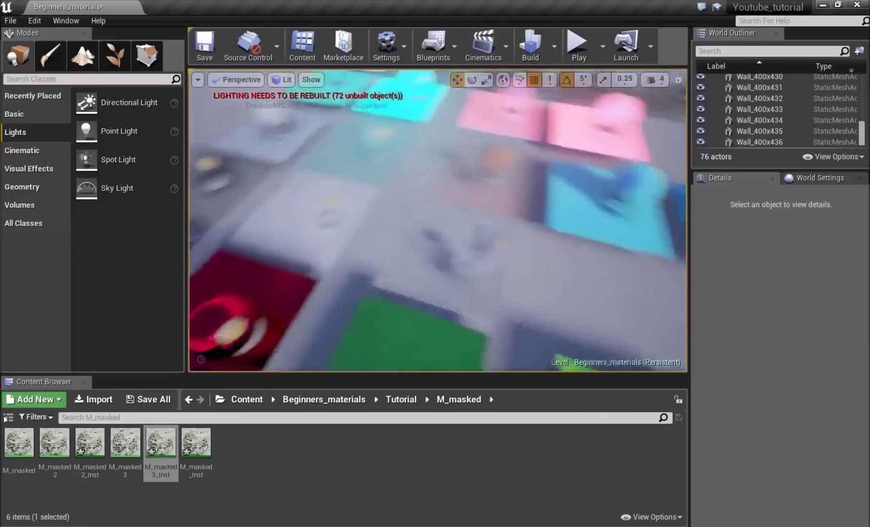
right_click_drag(437, 219, 361, 209)
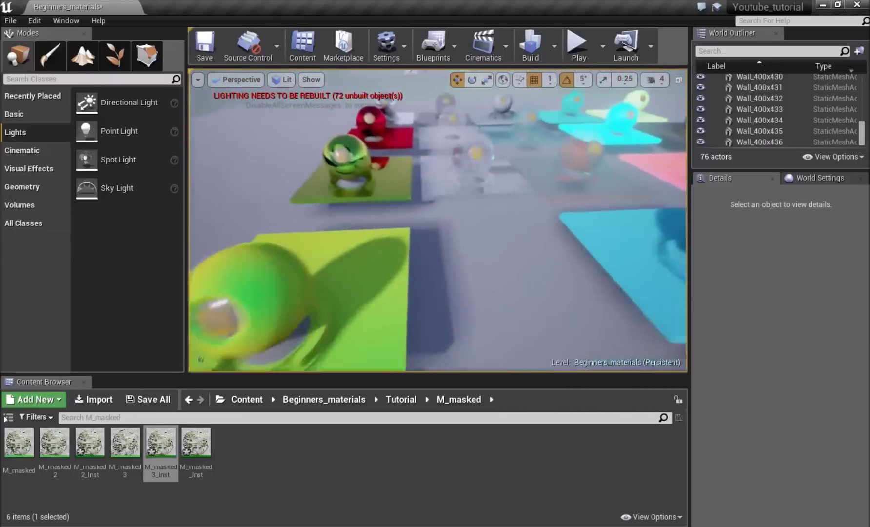
right_click_drag(577, 192, 644, 209)
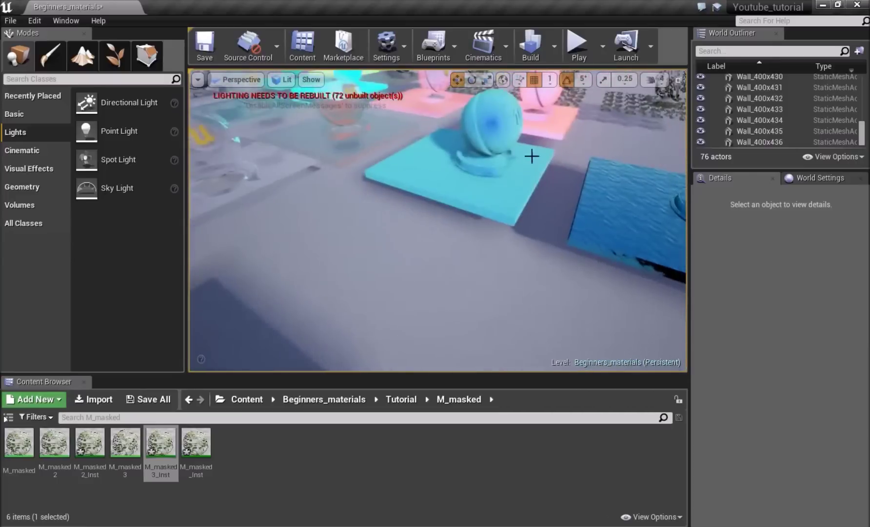
right_click_drag(551, 113, 518, 112)
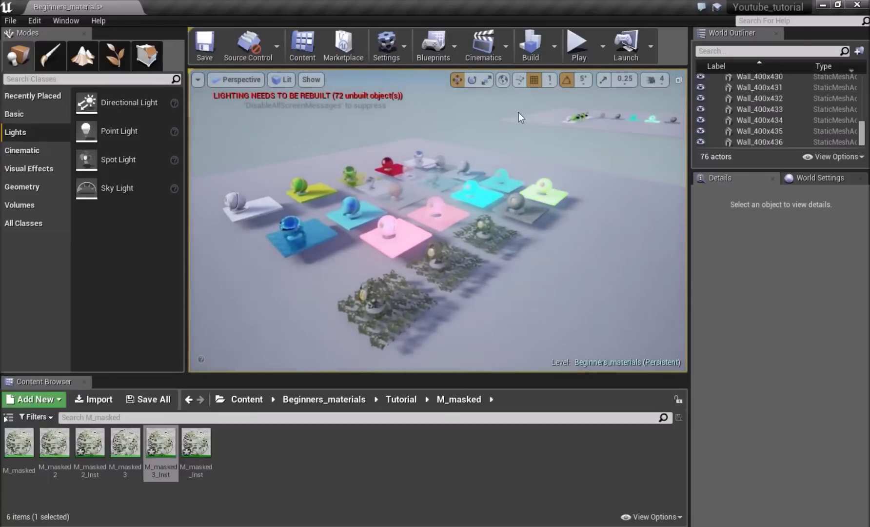
left_click(205, 45)
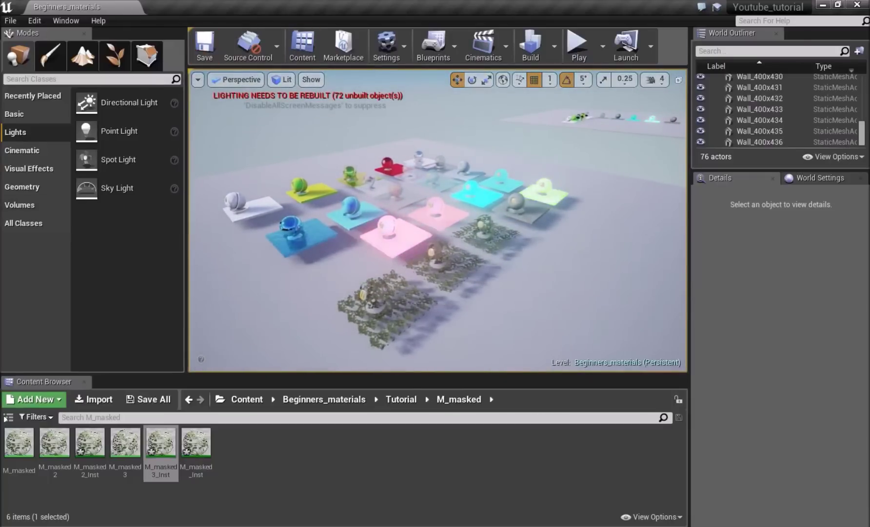